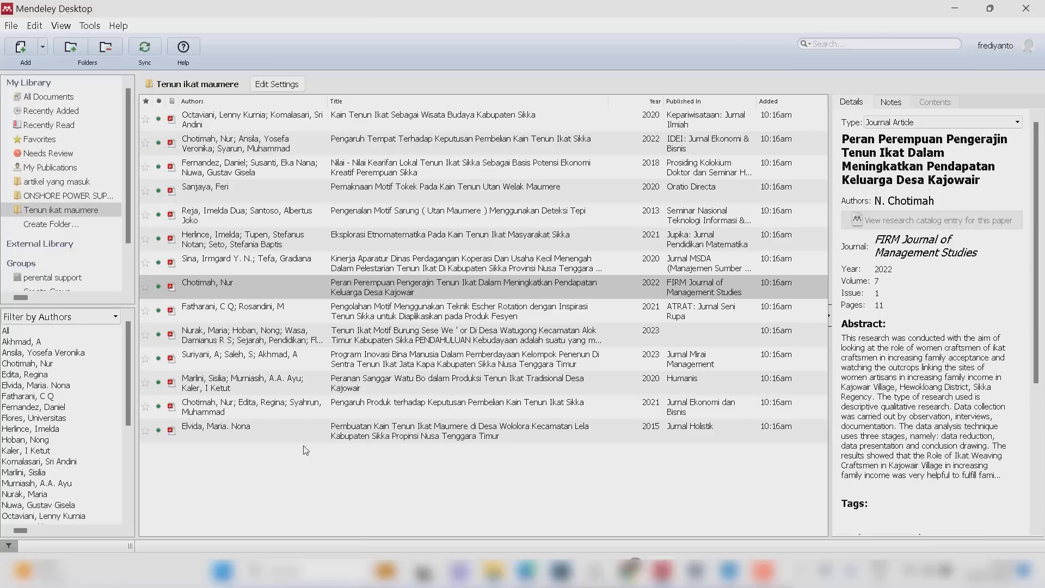
Review the details of several articles in the Tenun ikat maumere folder, ending on the first article in the list
{"action": "left_click", "coordinate": [240, 380]}
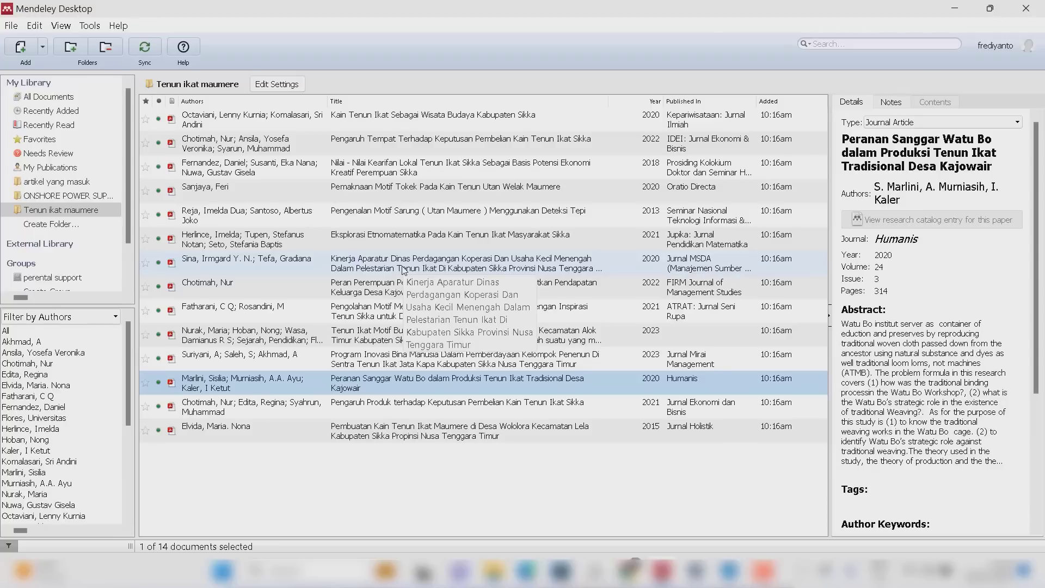
{"action": "key", "text": "Down"}
{"action": "key", "text": "Down"}
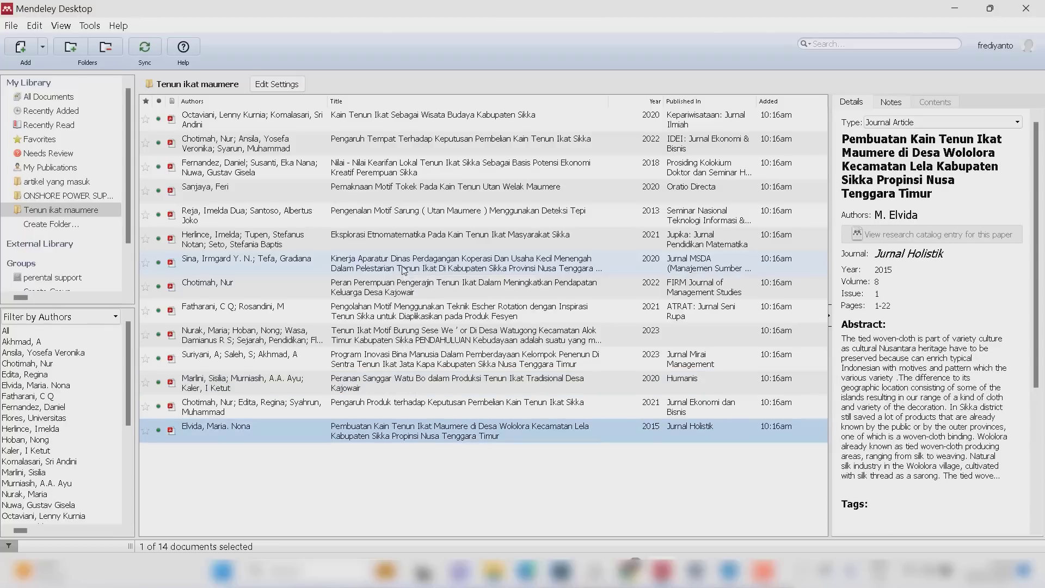
{"action": "left_click", "coordinate": [402, 121]}
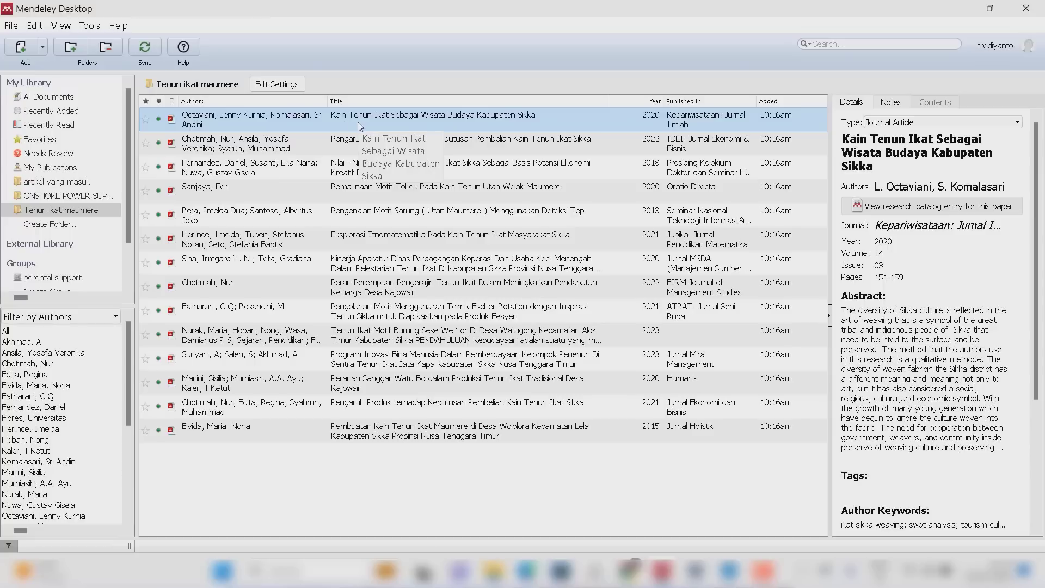
{"action": "key", "text": "ctrl+a"}
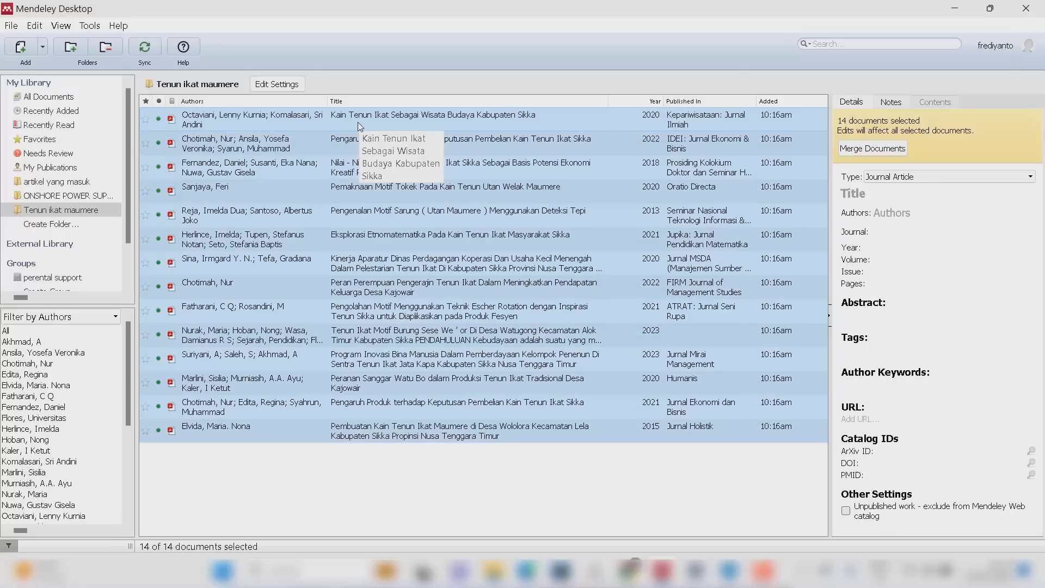
{"action": "right_click", "coordinate": [334, 250]}
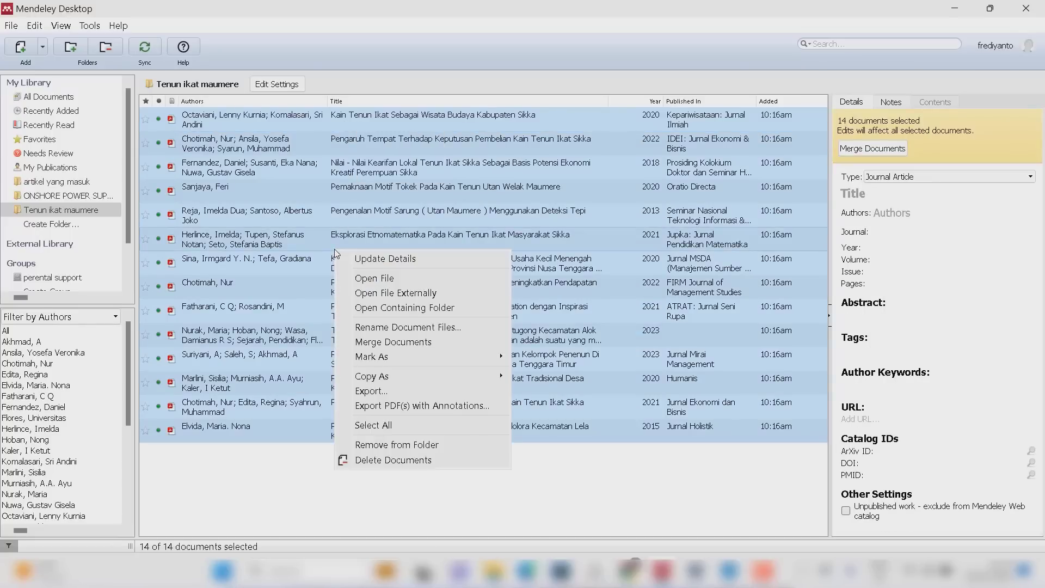
{"action": "left_click", "coordinate": [370, 390]}
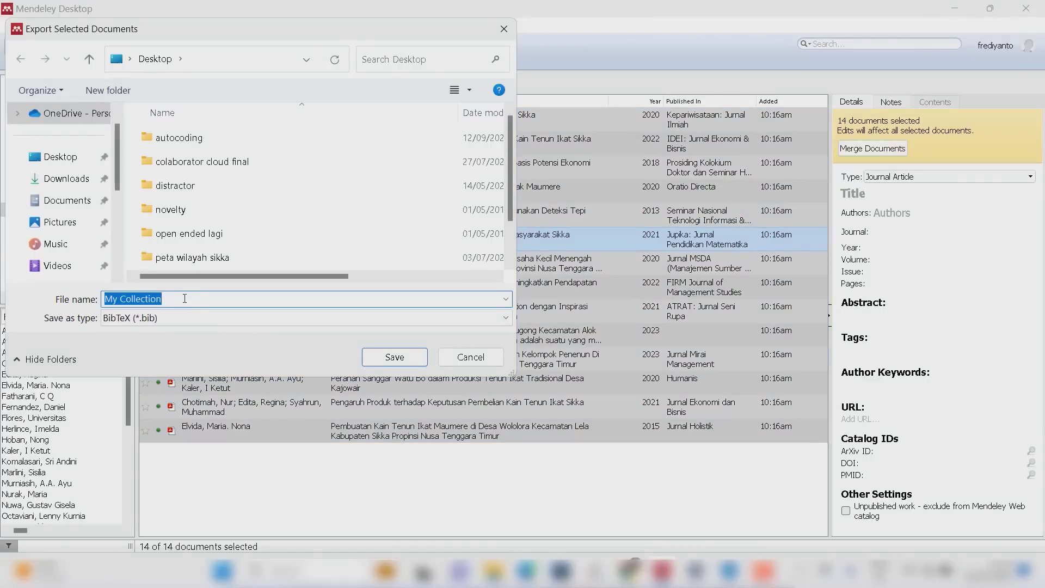
{"action": "left_click", "coordinate": [162, 317]}
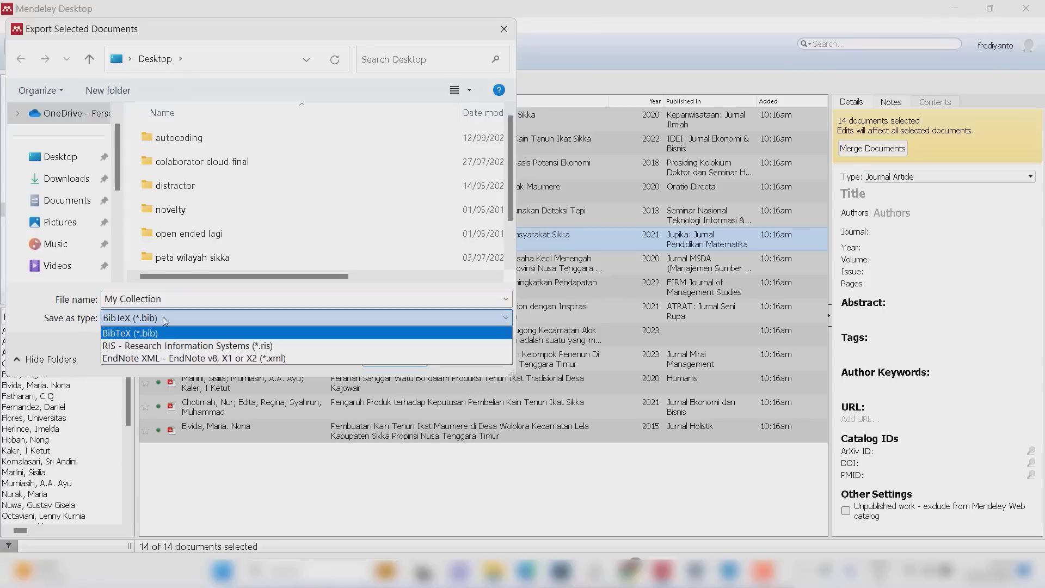
{"action": "left_click", "coordinate": [159, 346]}
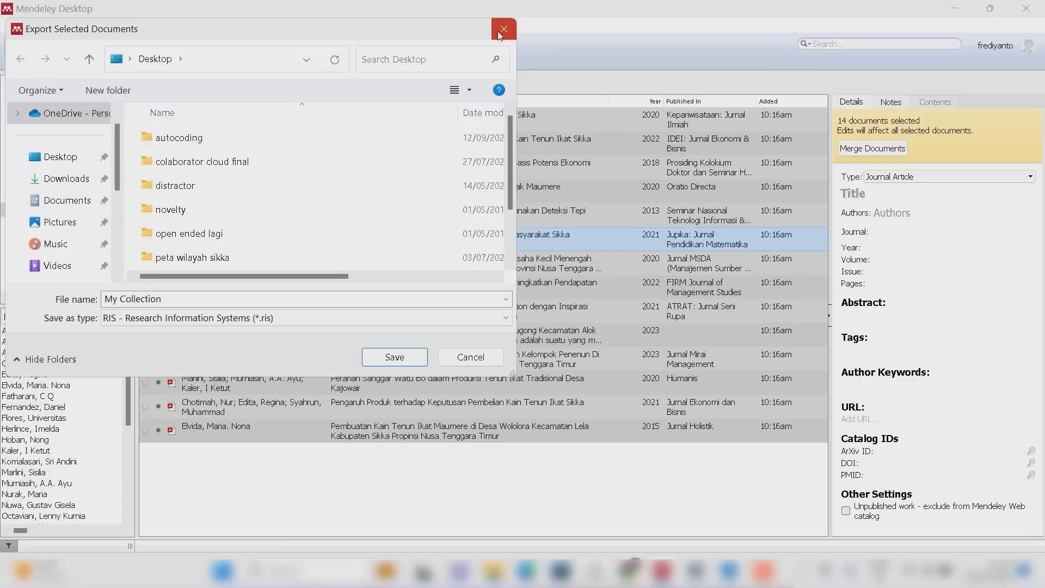
{"action": "left_click", "coordinate": [501, 32]}
Switch to NVivo, create a new project titled "tenun ikat" with the default saving and recovery settings, and skip the welcome tour
{"action": "left_click", "coordinate": [956, 9]}
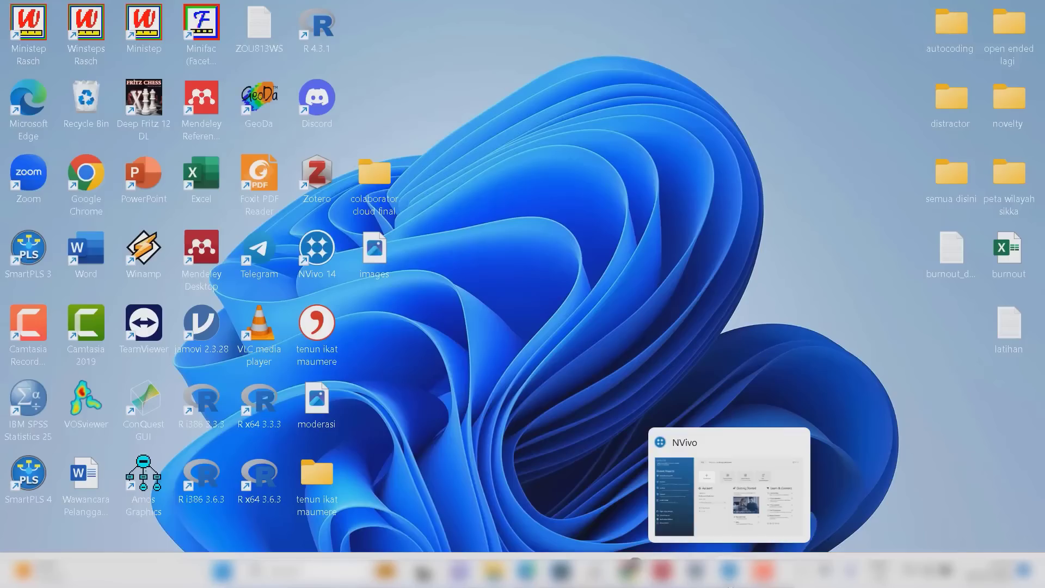
{"action": "left_click", "coordinate": [729, 570]}
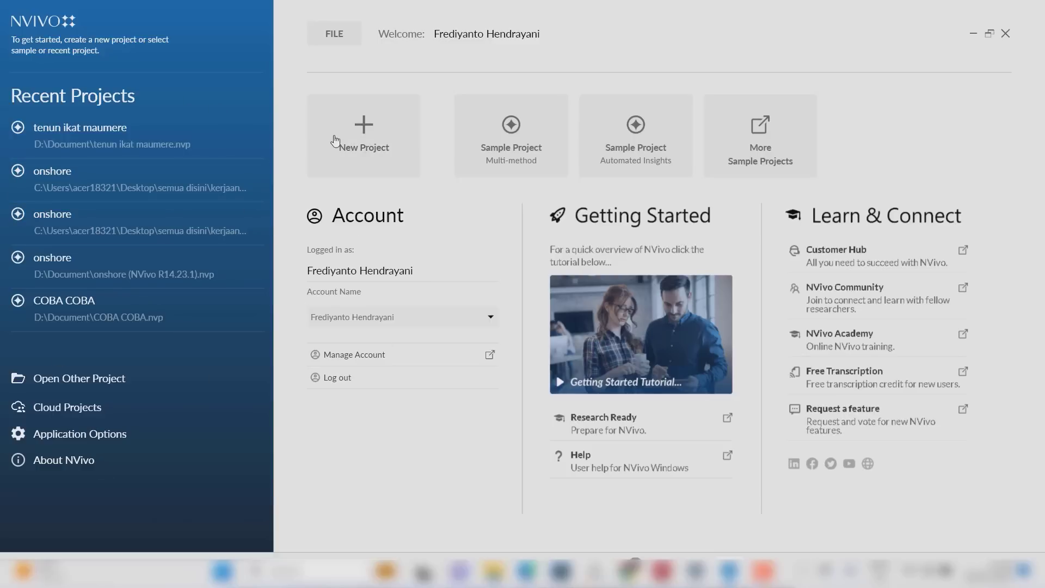
{"action": "left_click", "coordinate": [364, 127]}
{"action": "type", "text": "tenun"}
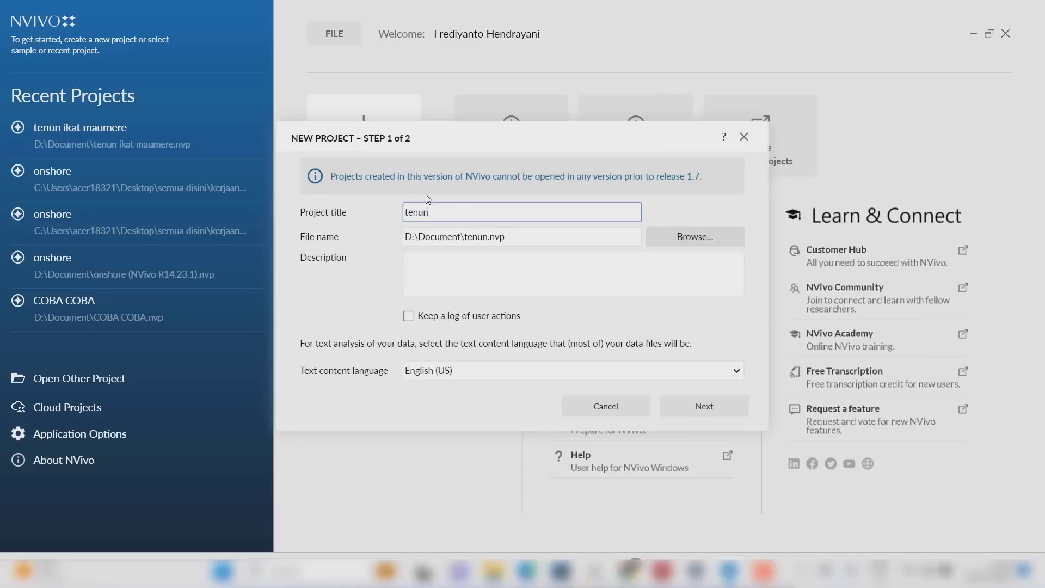
{"action": "type", "text": " ikat"}
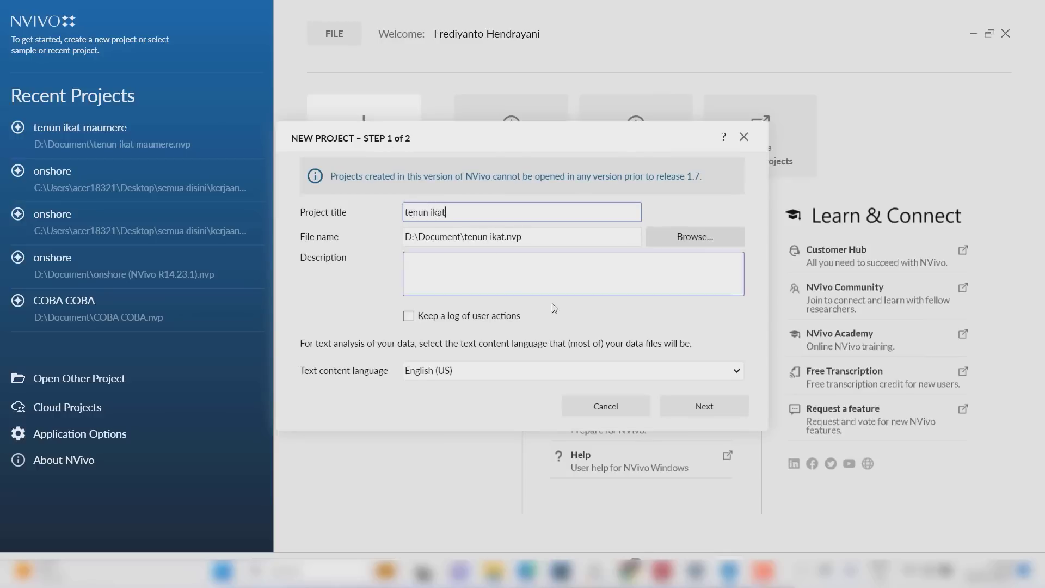
{"action": "left_click", "coordinate": [684, 405]}
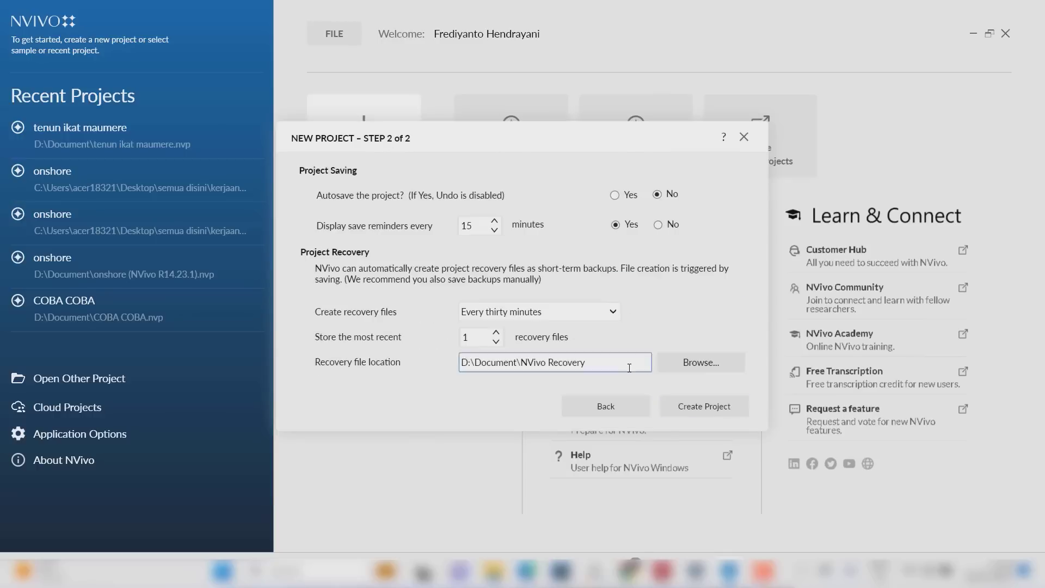
{"action": "left_click", "coordinate": [684, 406]}
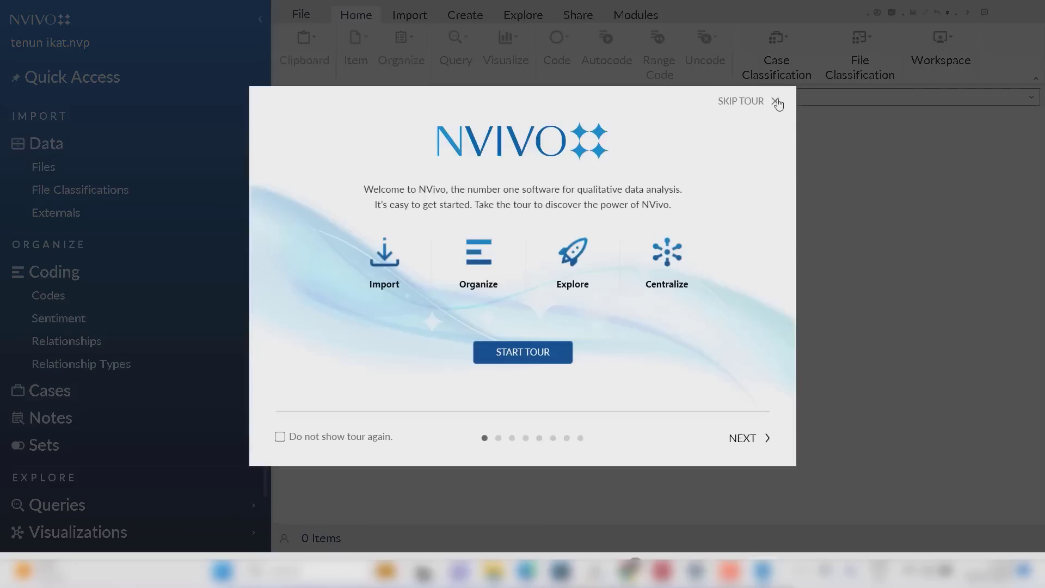
{"action": "left_click", "coordinate": [775, 101]}
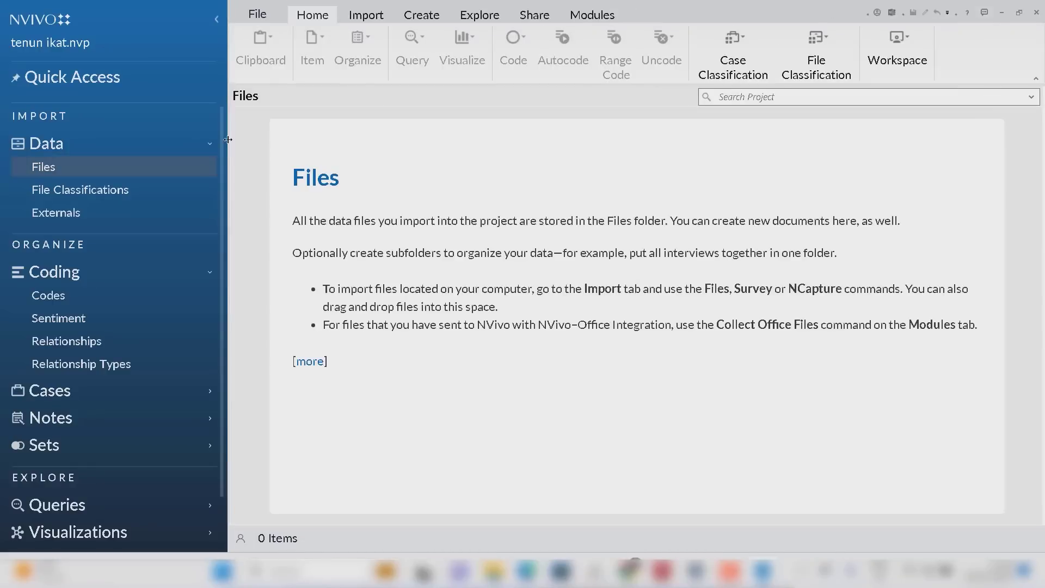
Narrow the navigation pane and load the tenun ikat maumere RIS file from the Desktop as a Mendeley bibliography import
{"action": "left_click_drag", "start_coordinate": [228, 140], "coordinate": [201, 142]}
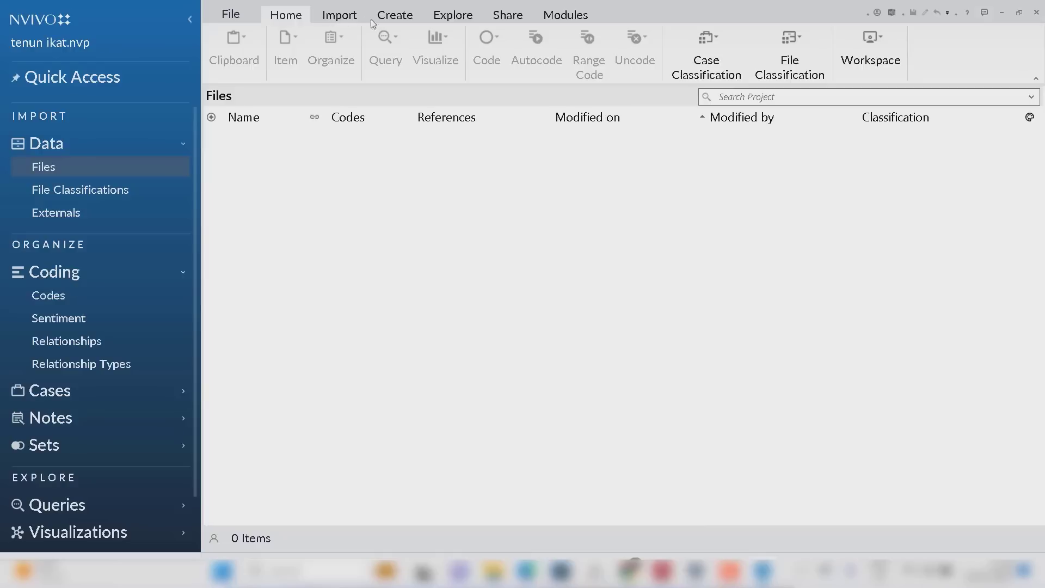
{"action": "left_click", "coordinate": [339, 19]}
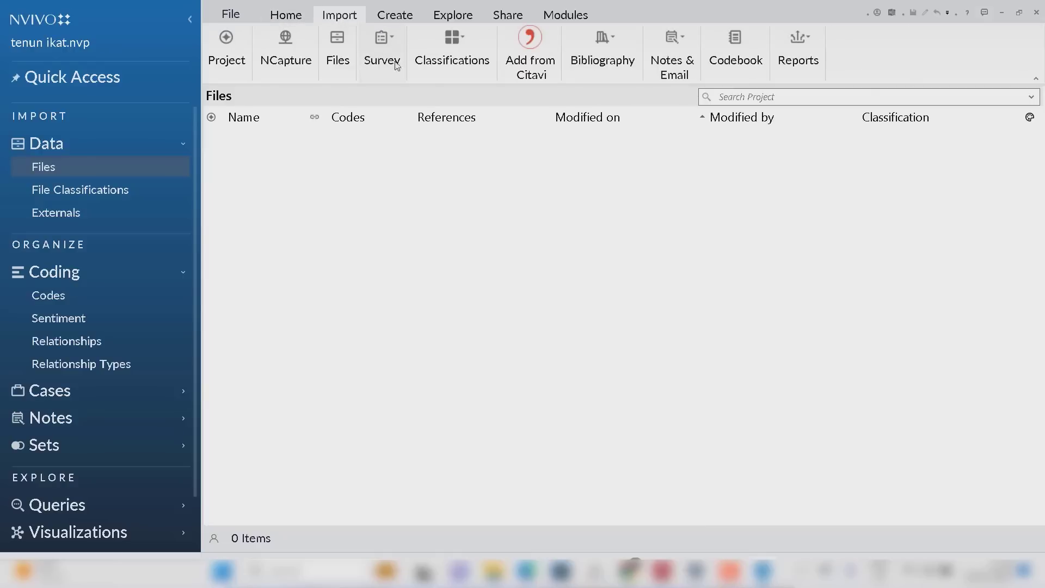
{"action": "left_click", "coordinate": [607, 48]}
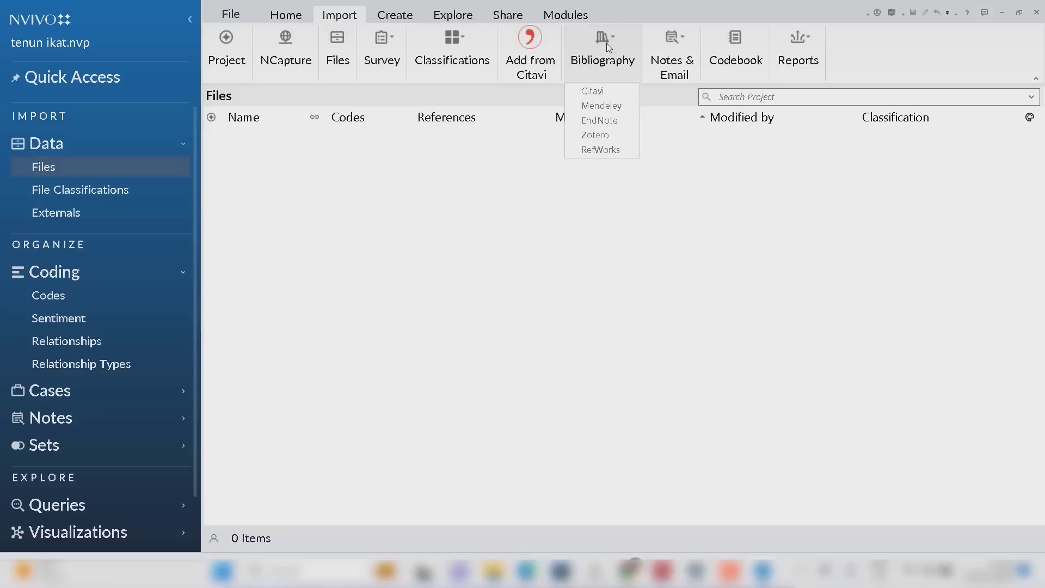
{"action": "left_click", "coordinate": [598, 107]}
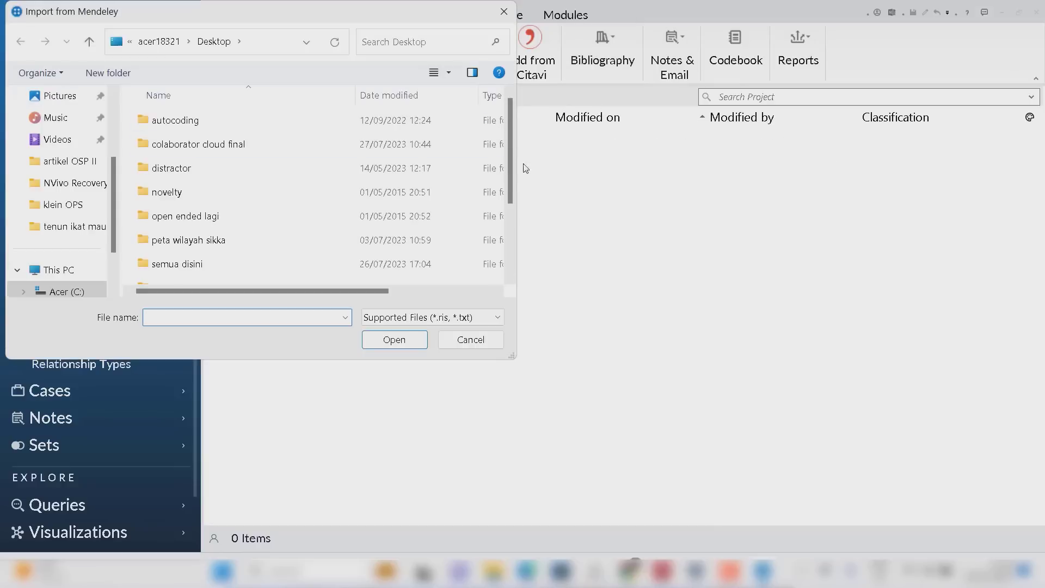
{"action": "left_click_drag", "start_coordinate": [507, 126], "coordinate": [506, 213]}
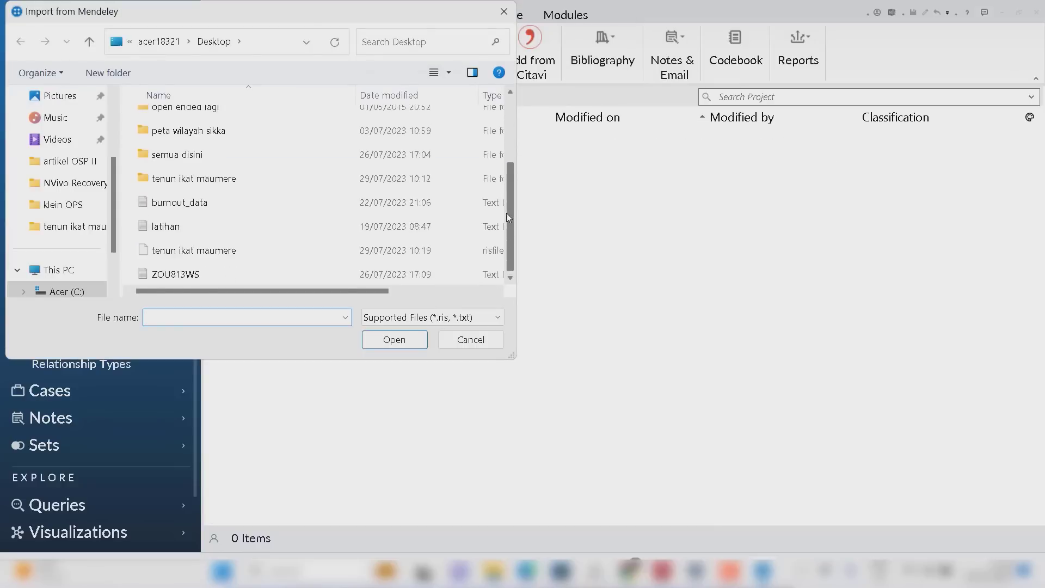
{"action": "left_click", "coordinate": [229, 251]}
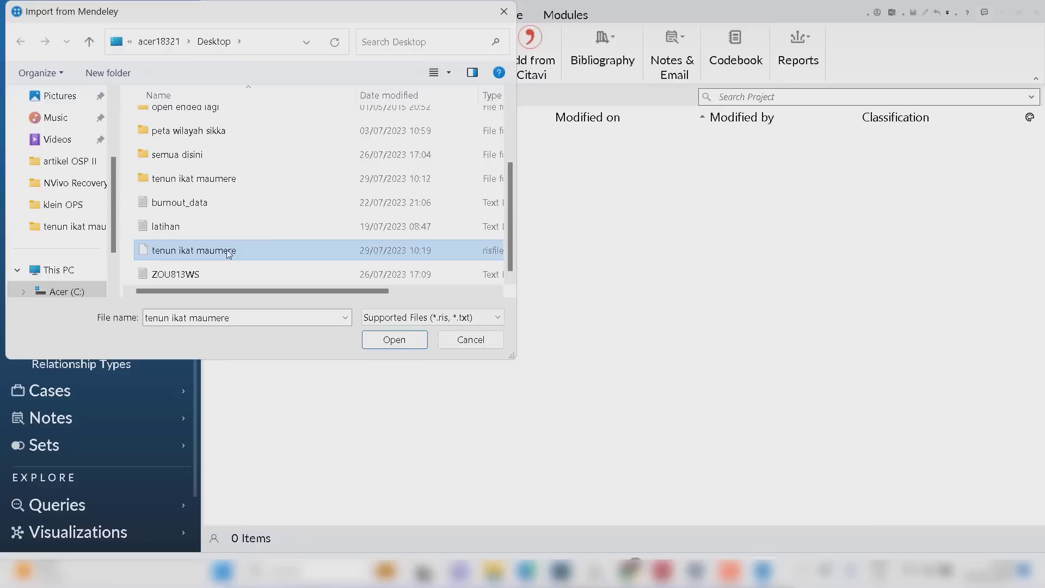
{"action": "left_click", "coordinate": [393, 340]}
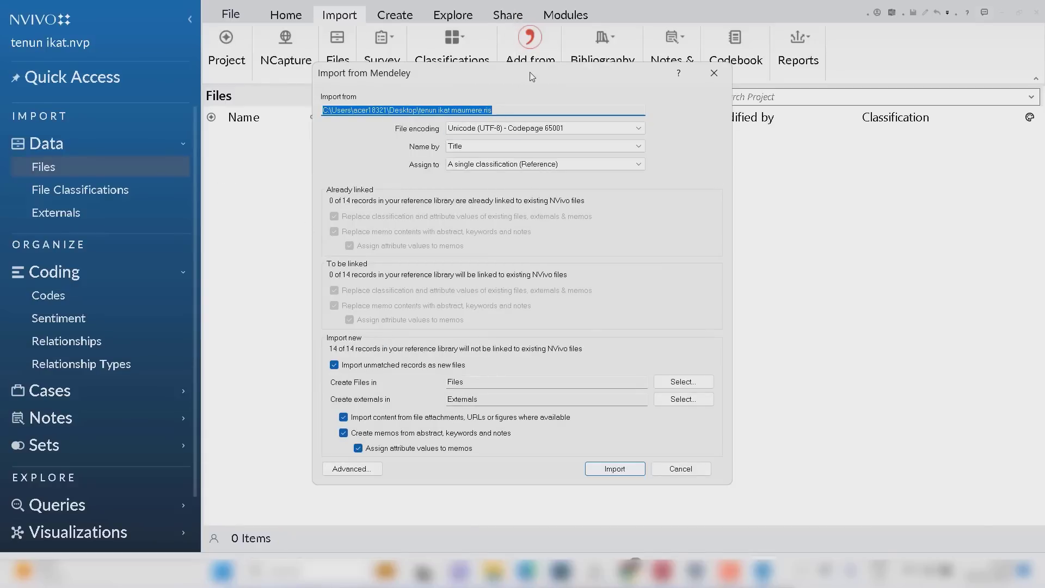
Import the Mendeley records named by Author and Year without creating memos, and widen the Name column of the file list
{"action": "mouse_move", "coordinate": [528, 73]}
{"action": "left_mouse_down"}
{"action": "mouse_move", "coordinate": [483, 67]}
{"action": "mouse_move", "coordinate": [532, 67]}
{"action": "left_mouse_up"}
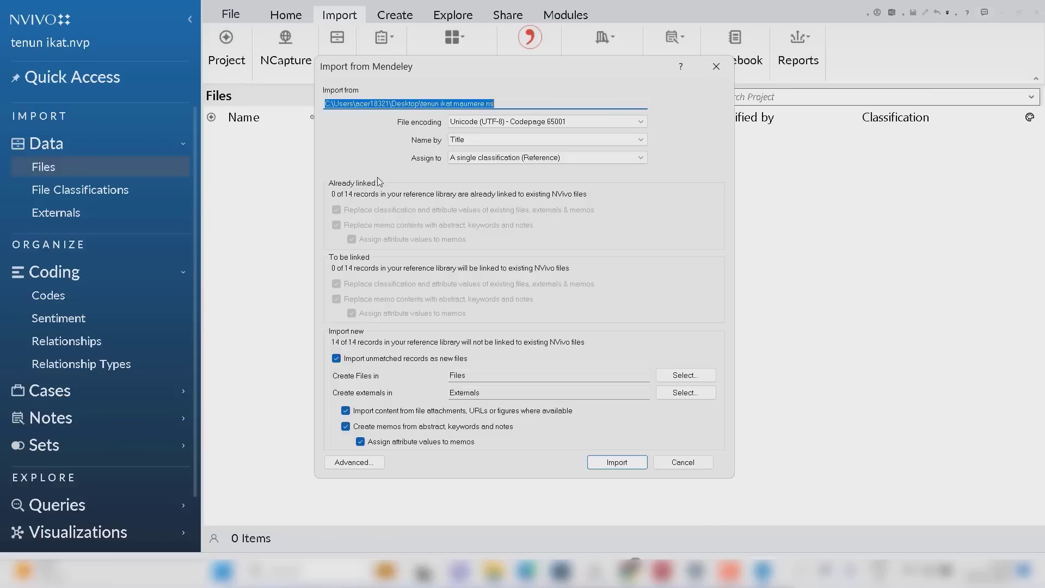
{"action": "left_click", "coordinate": [471, 141]}
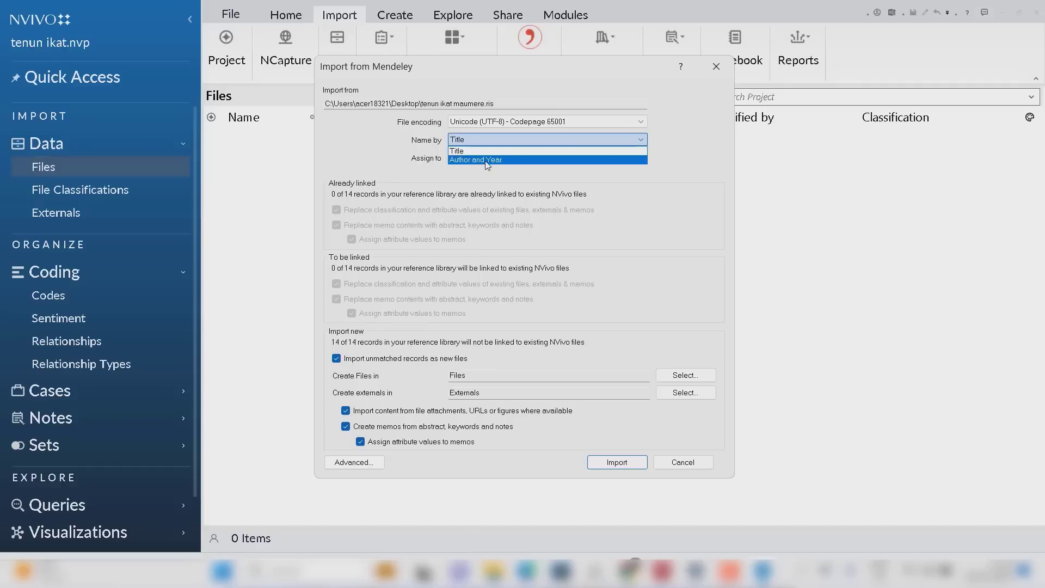
{"action": "left_click", "coordinate": [486, 162]}
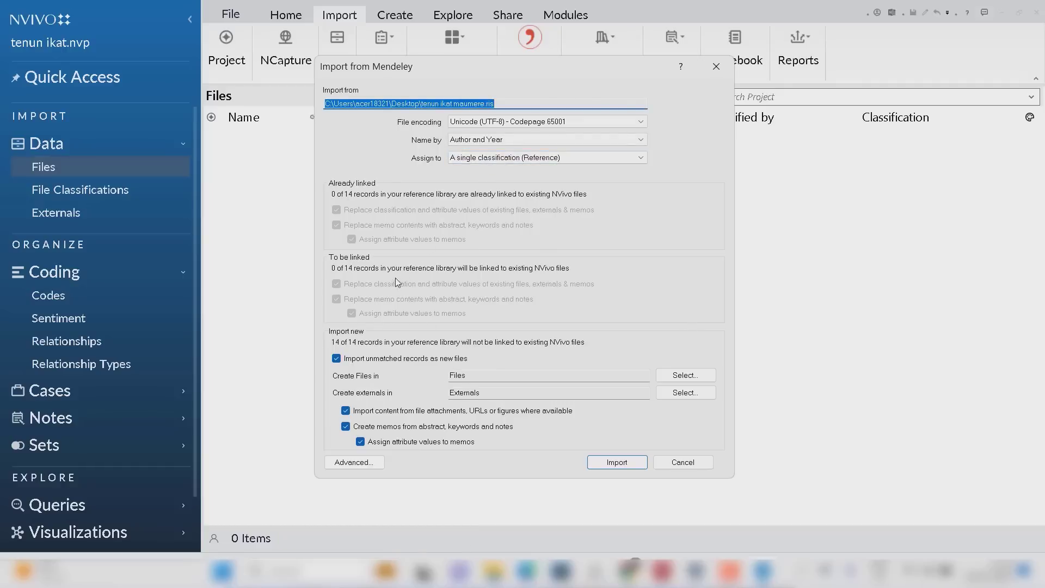
{"action": "left_click", "coordinate": [345, 427]}
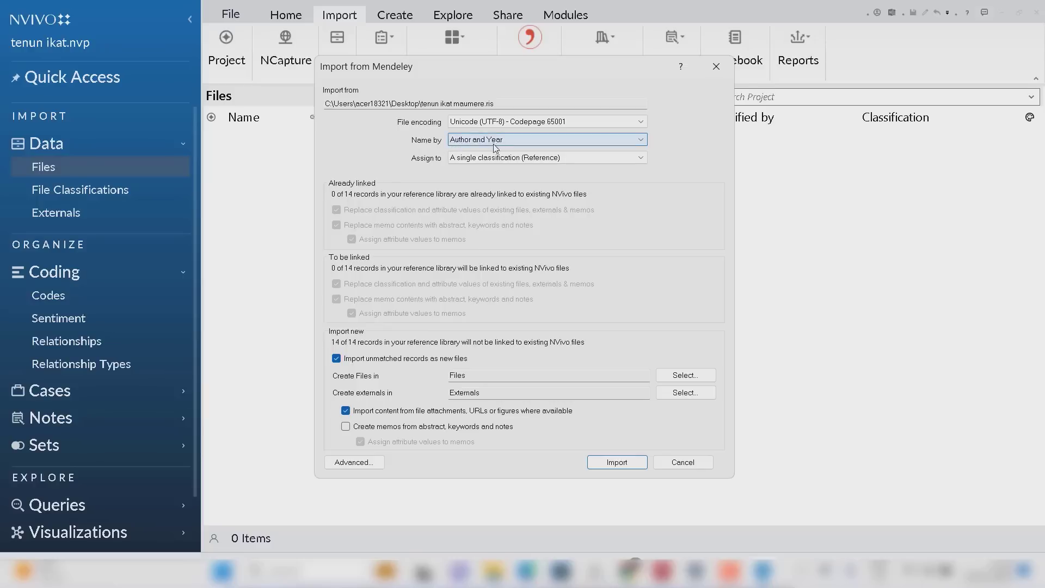
{"action": "left_click", "coordinate": [616, 462]}
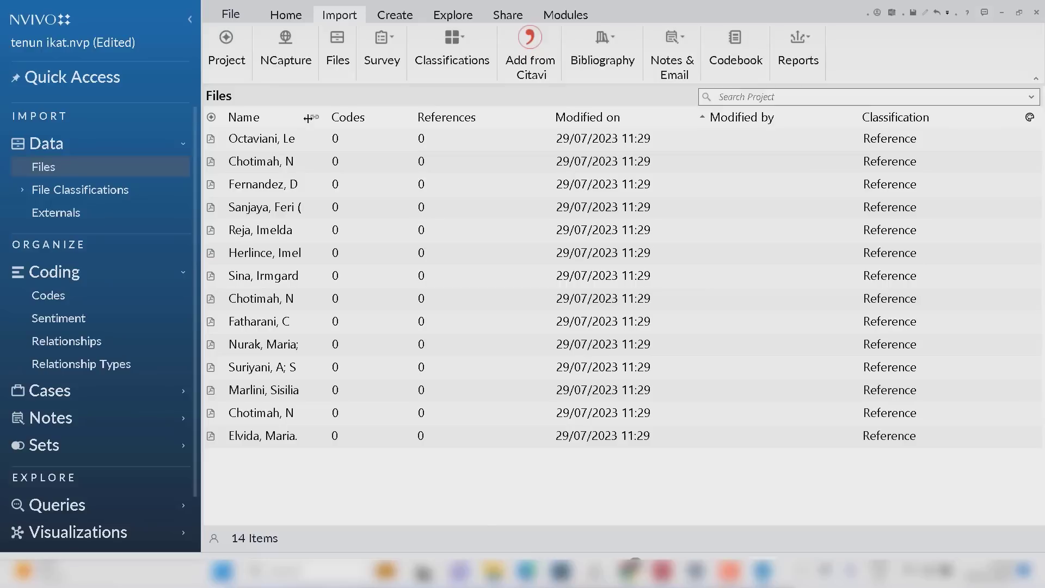
{"action": "left_click_drag", "start_coordinate": [308, 118], "coordinate": [609, 123]}
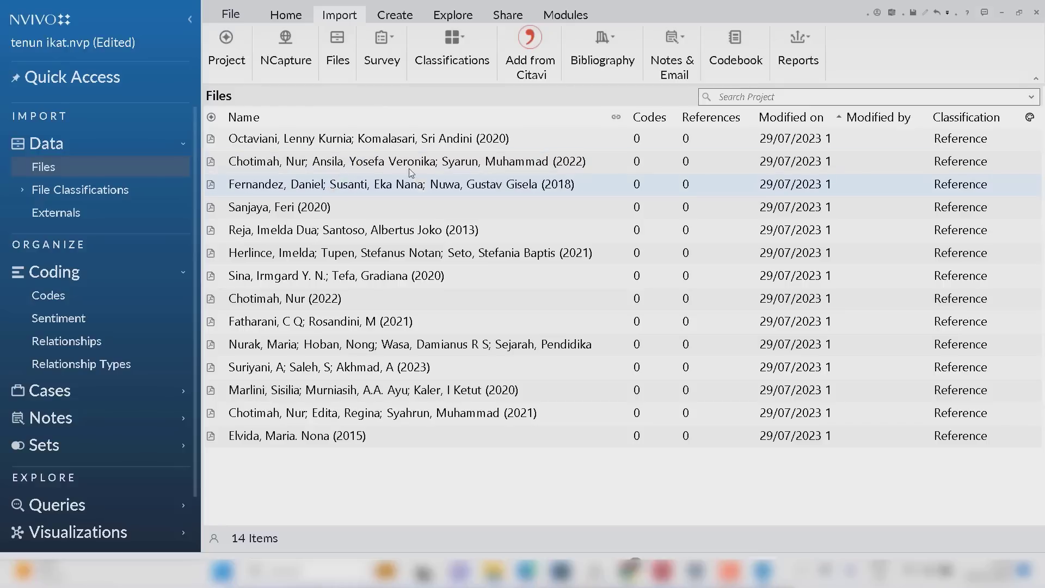
Open the file classifications and expand the Reference classification to examine its attributes
{"action": "left_click", "coordinate": [23, 191]}
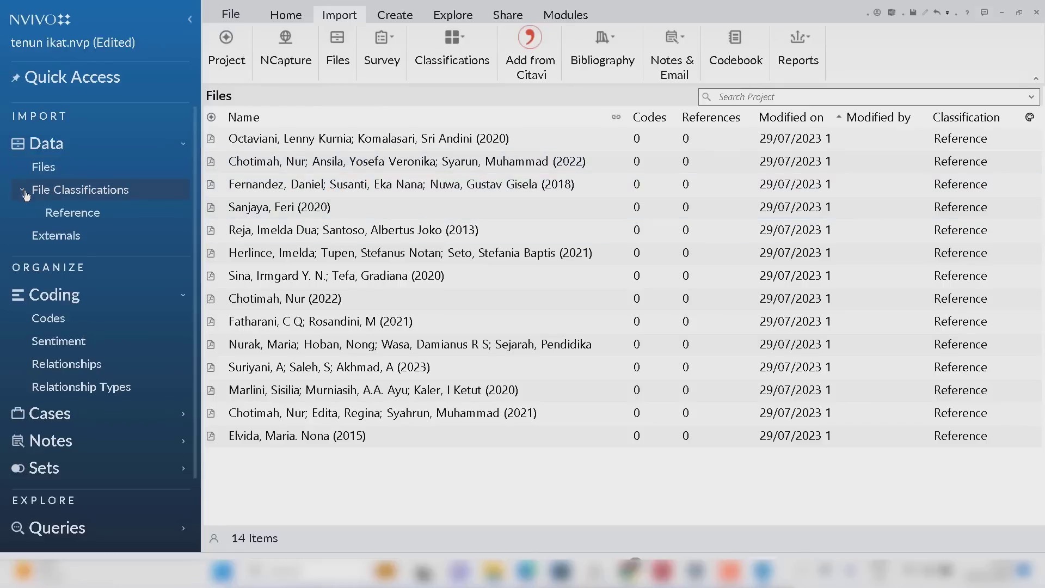
{"action": "left_click", "coordinate": [101, 192]}
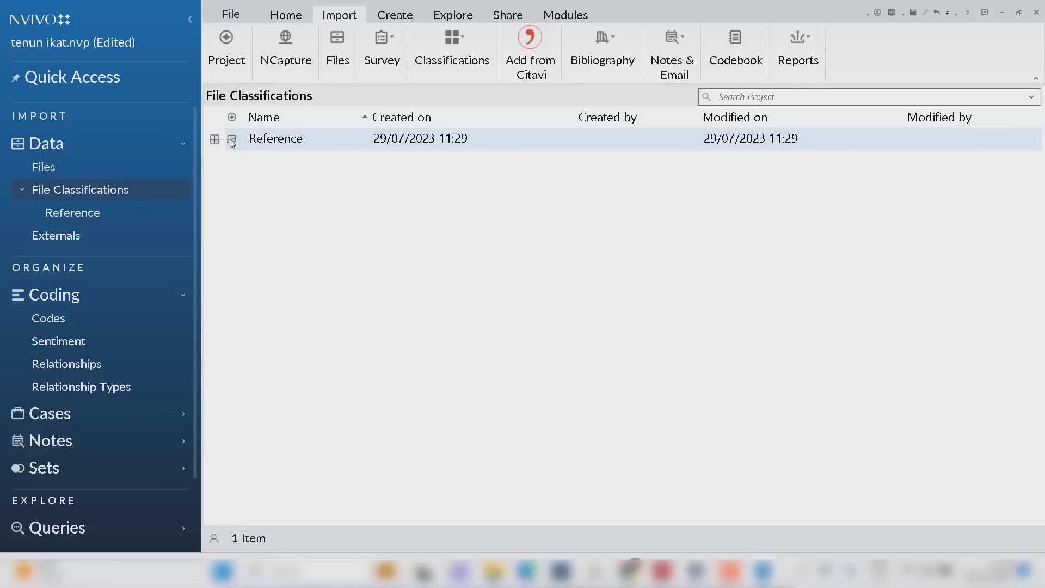
{"action": "left_click", "coordinate": [214, 139]}
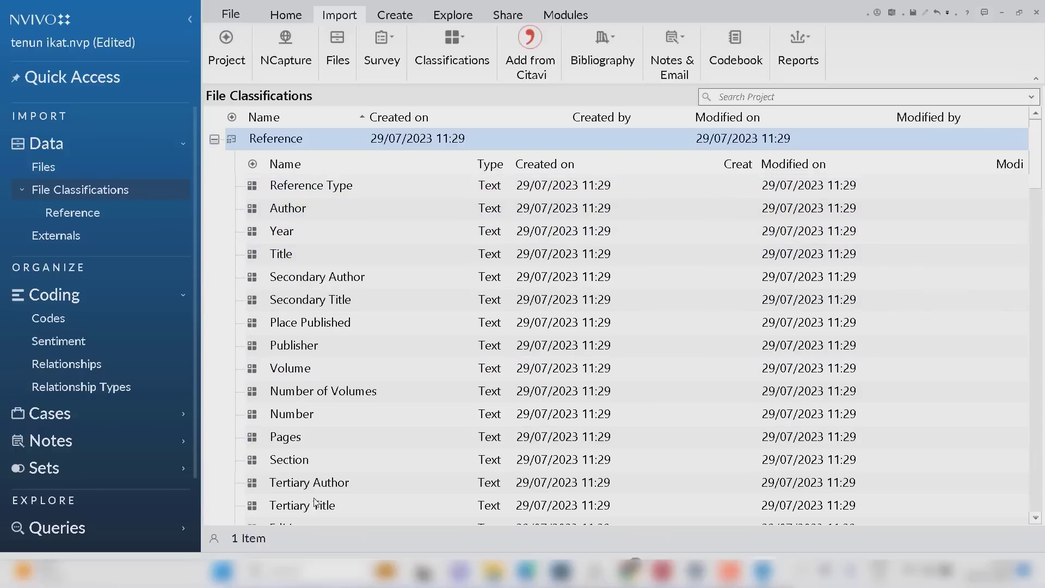
Open the Reference classification sheet, widen its file name column and examine the attribute columns
{"action": "right_click", "coordinate": [283, 142]}
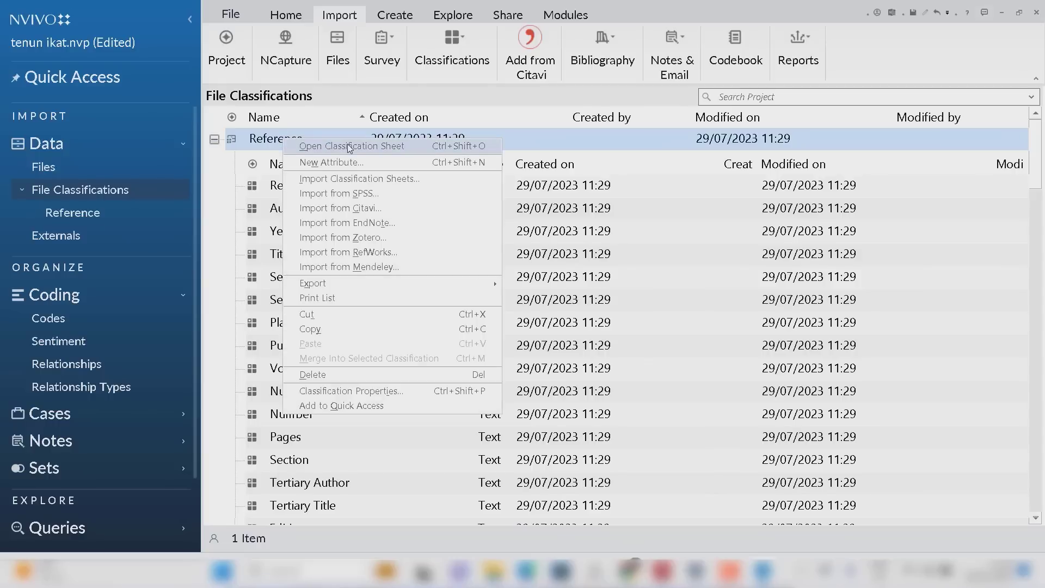
{"action": "key", "text": "Escape"}
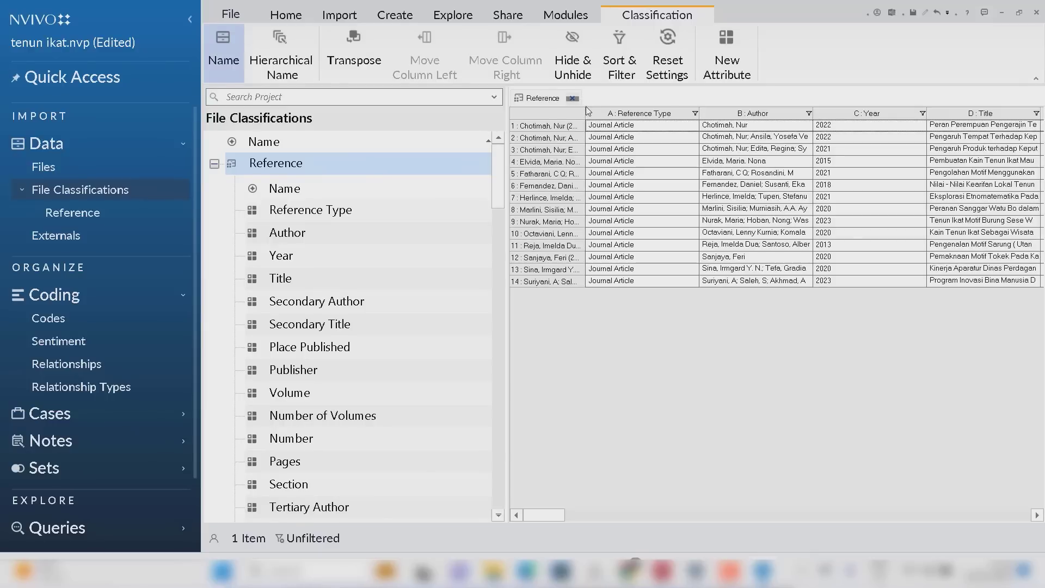
{"action": "left_click_drag", "start_coordinate": [586, 108], "coordinate": [629, 127]}
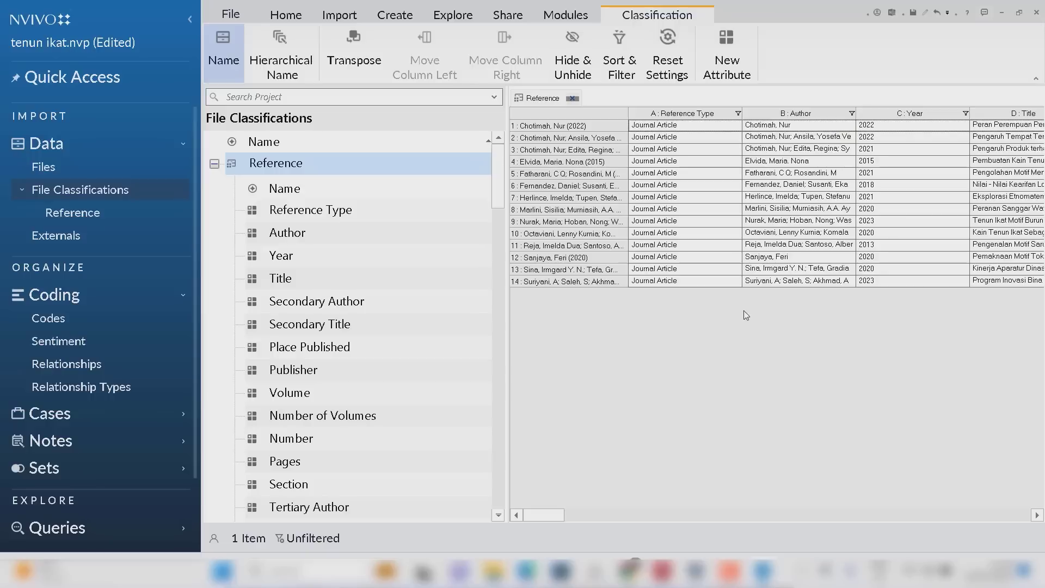
{"action": "left_click_drag", "start_coordinate": [552, 516], "coordinate": [560, 515]}
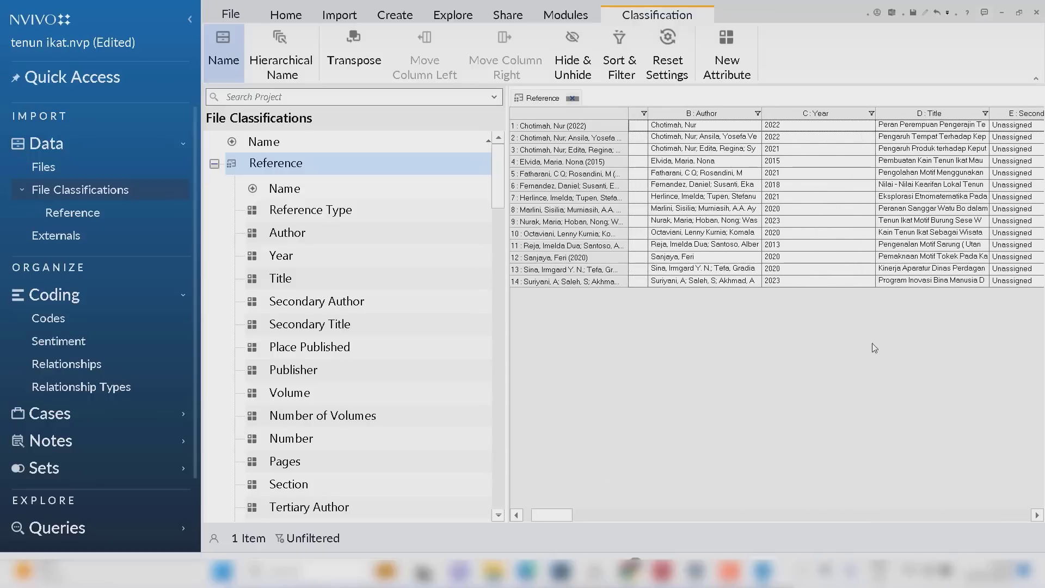
Delete the attributes from URL through Last Updated from the Reference classification
{"action": "mouse_move", "coordinate": [561, 516]}
{"action": "left_mouse_down"}
{"action": "mouse_move", "coordinate": [922, 516]}
{"action": "mouse_move", "coordinate": [1032, 533]}
{"action": "mouse_move", "coordinate": [571, 514]}
{"action": "left_mouse_up"}
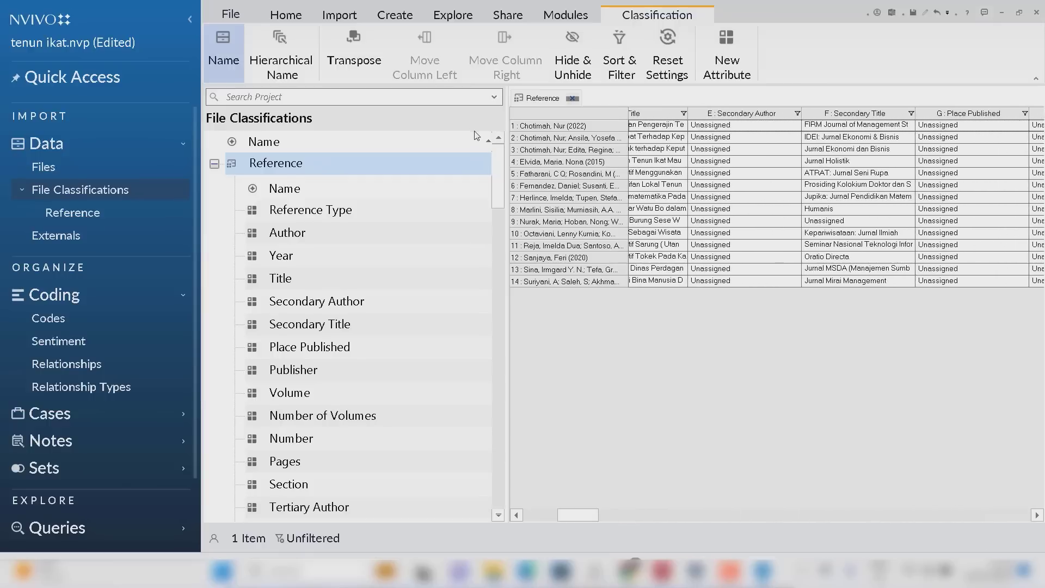
{"action": "left_click", "coordinate": [497, 182]}
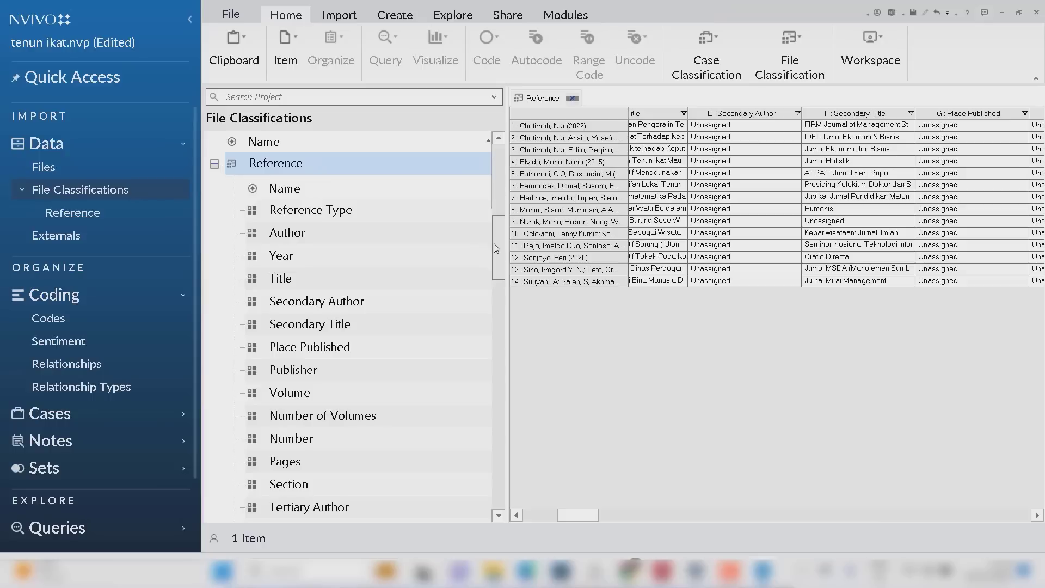
{"action": "left_click", "coordinate": [499, 278]}
{"action": "left_click_drag", "start_coordinate": [497, 284], "coordinate": [498, 410]}
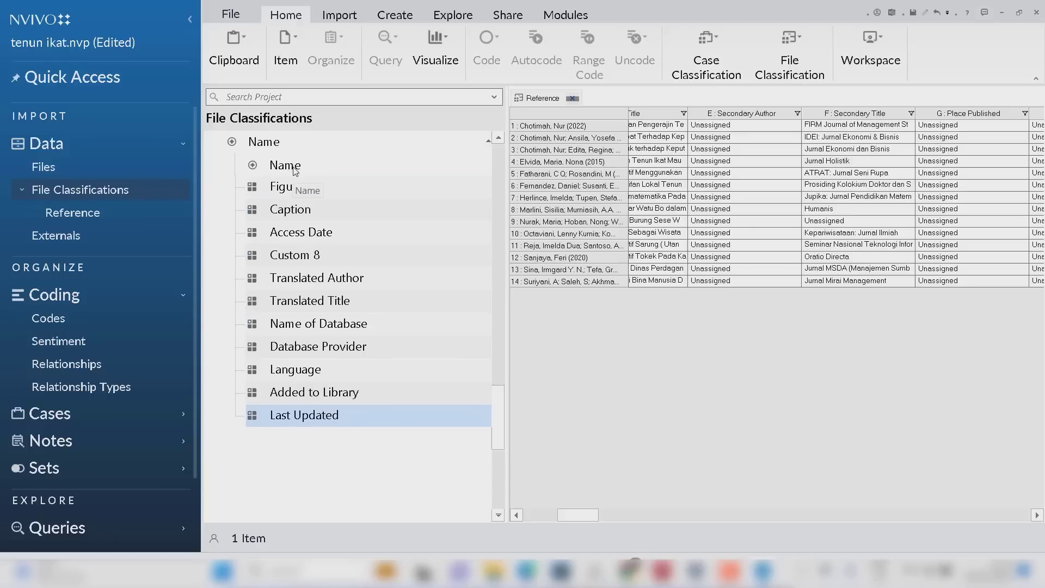
{"action": "left_click", "coordinate": [496, 138]}
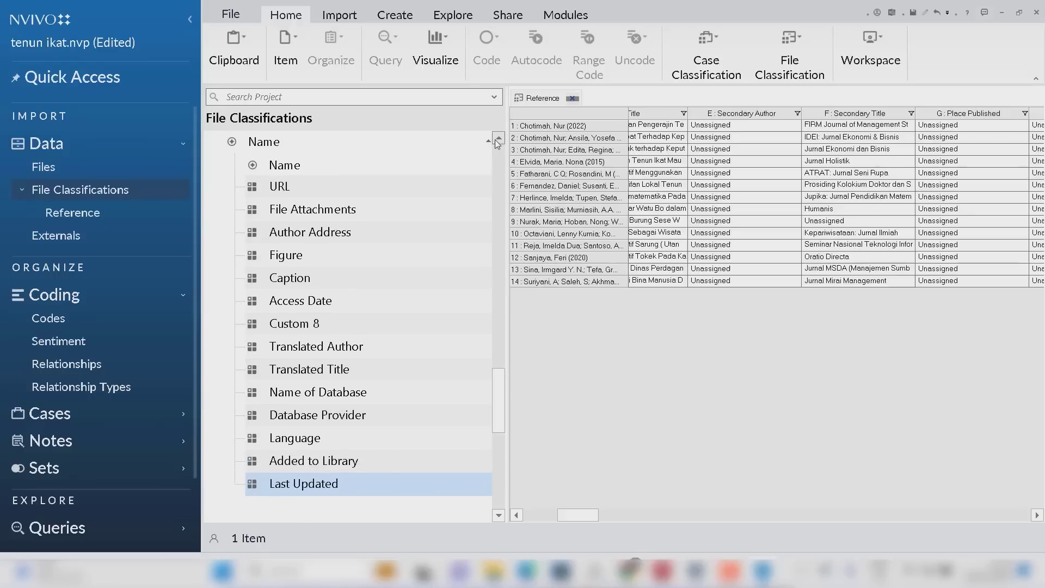
{"action": "left_click", "coordinate": [289, 188], "text": "shift"}
{"action": "right_click", "coordinate": [289, 187]}
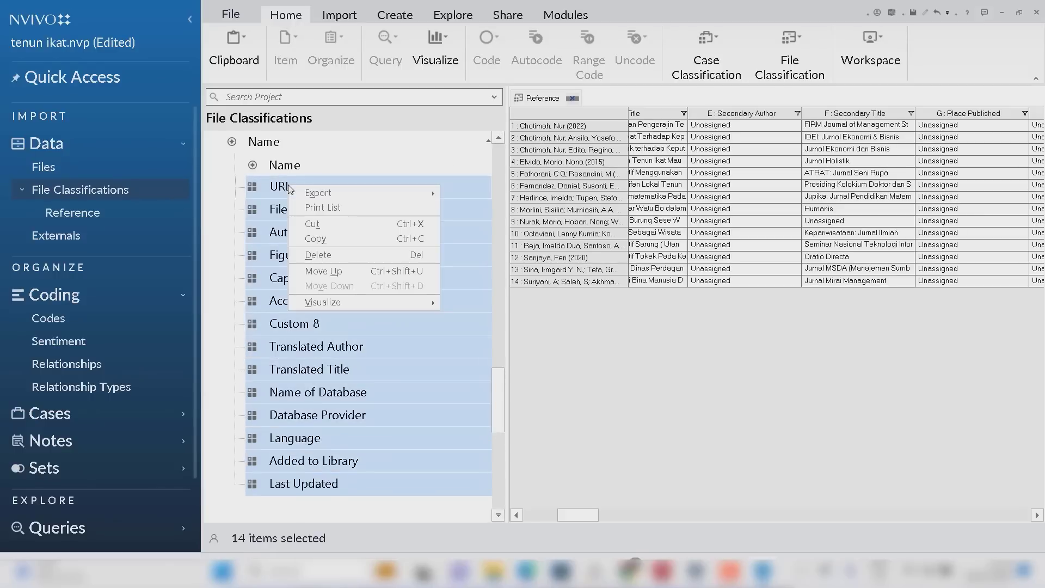
{"action": "left_click", "coordinate": [335, 254]}
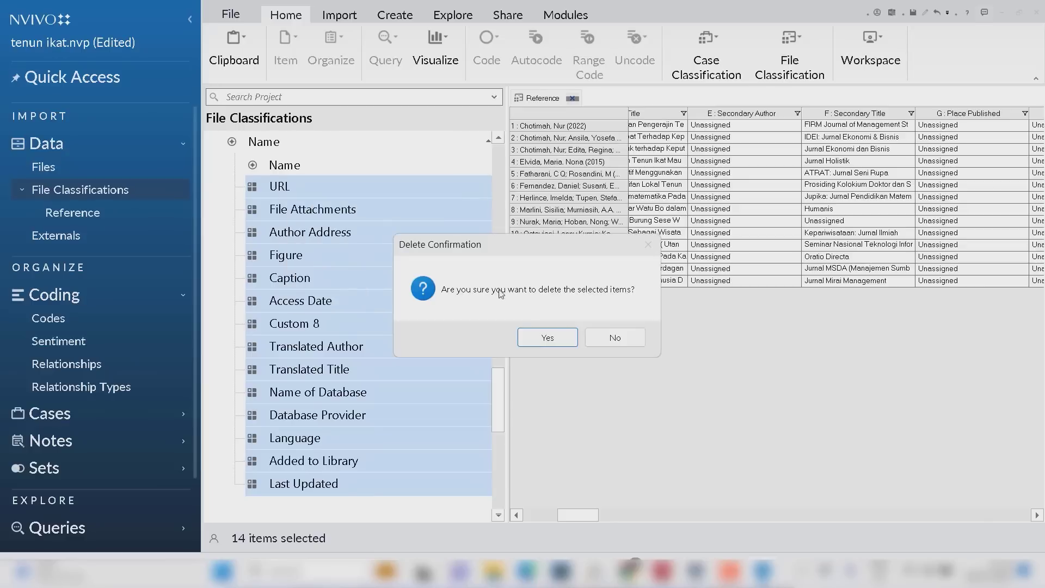
{"action": "left_click", "coordinate": [544, 336]}
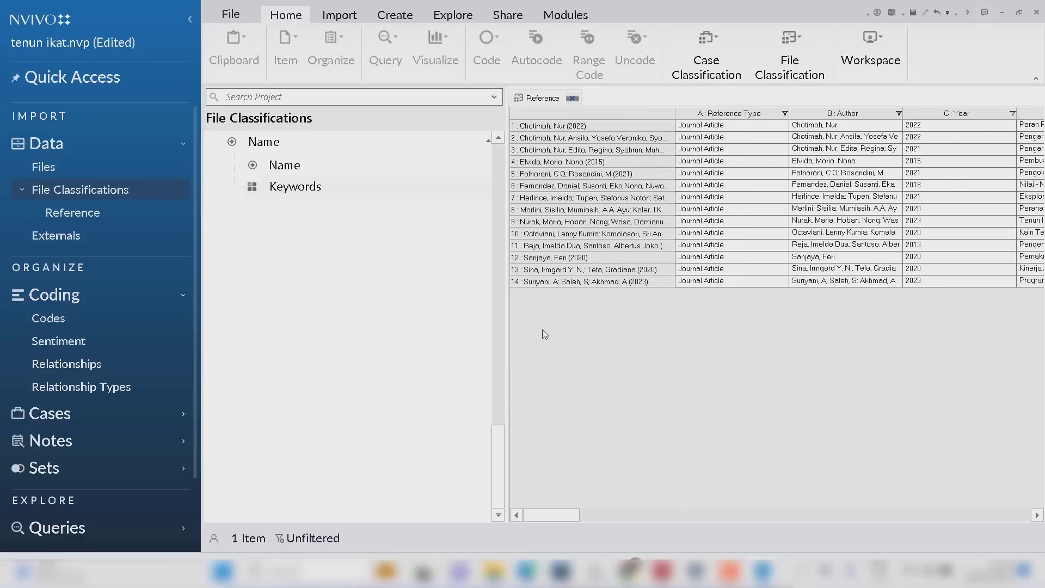
Delete the attributes from Original Publication through Label from the Reference classification, keeping Keywords
{"action": "left_click", "coordinate": [499, 138]}
{"action": "left_click", "coordinate": [498, 138]}
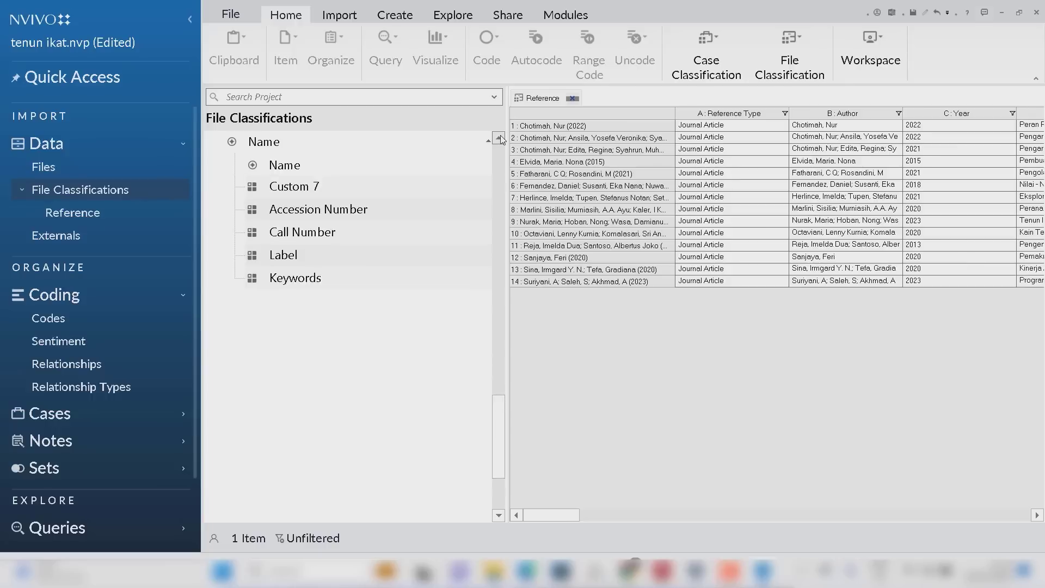
{"action": "left_click", "coordinate": [499, 138]}
{"action": "left_click", "coordinate": [499, 138]}
{"action": "left_click", "coordinate": [499, 138]}
{"action": "left_click", "coordinate": [499, 137]}
{"action": "left_click", "coordinate": [498, 138]}
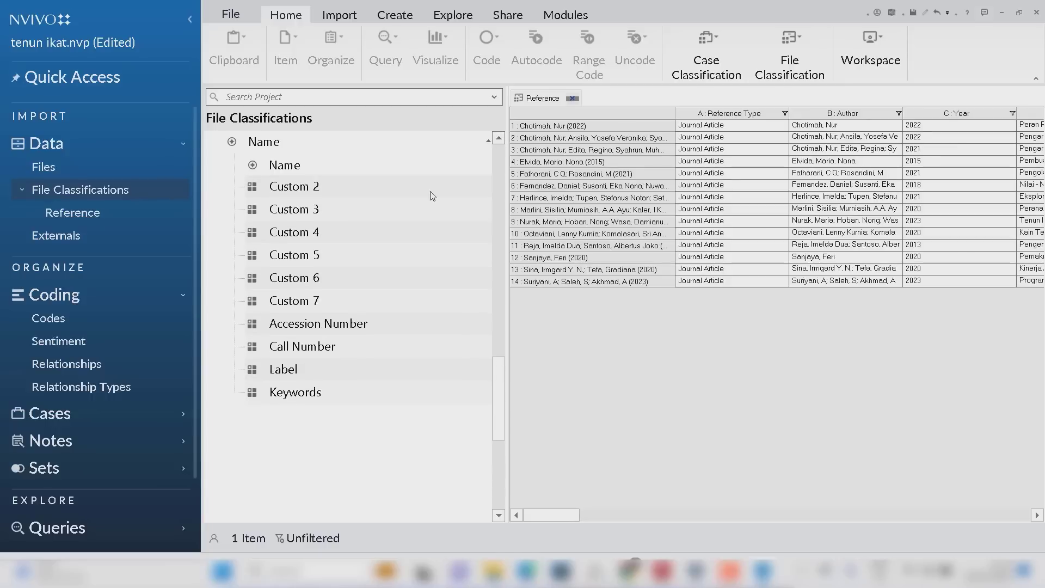
{"action": "left_click", "coordinate": [288, 375]}
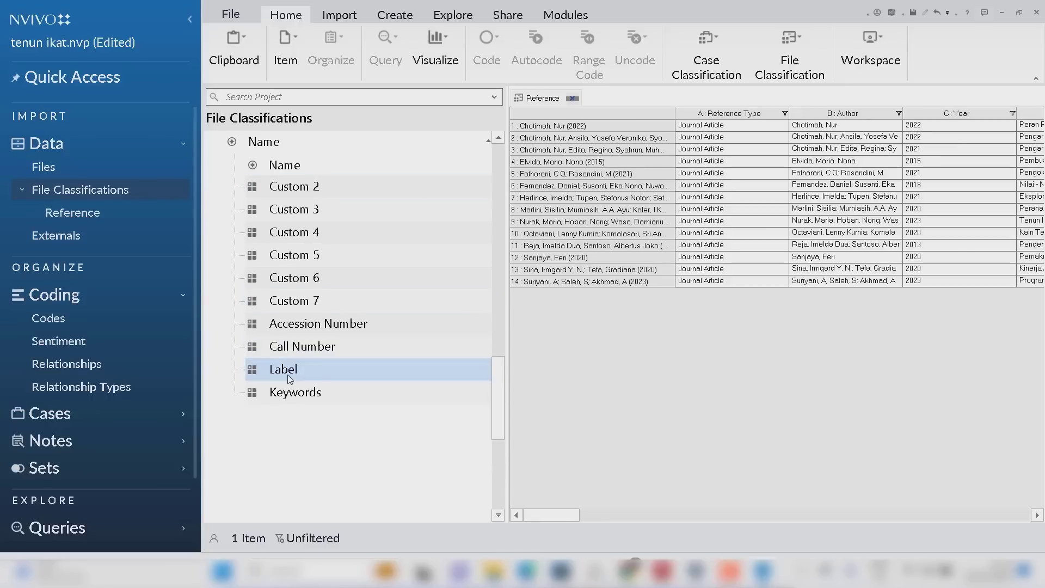
{"action": "left_click", "coordinate": [498, 137]}
{"action": "left_click", "coordinate": [499, 137]}
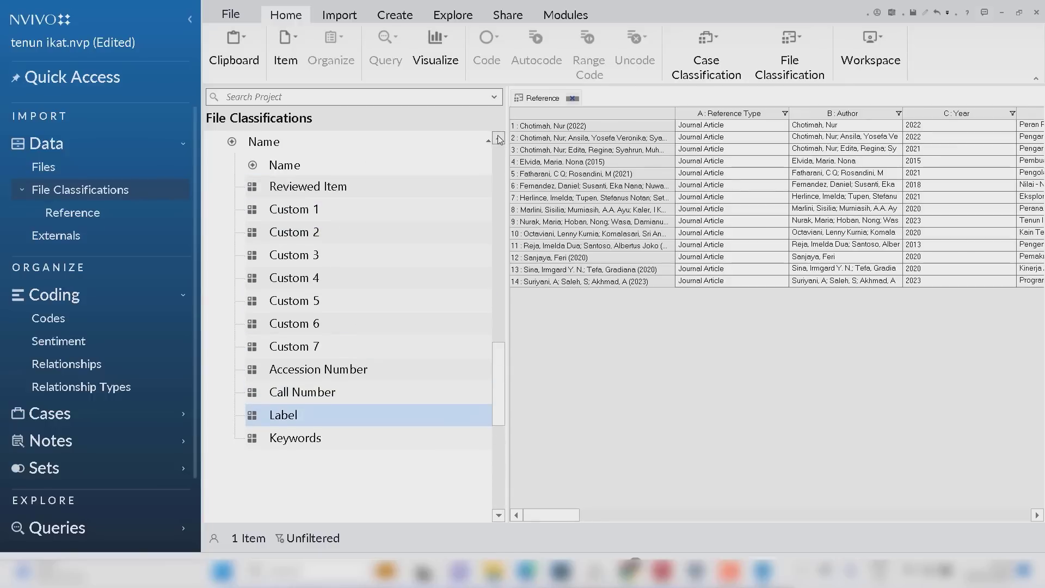
{"action": "left_click", "coordinate": [499, 137]}
{"action": "left_click", "coordinate": [498, 138]}
{"action": "left_click", "coordinate": [499, 138]}
{"action": "left_click", "coordinate": [498, 138]}
{"action": "left_click", "coordinate": [498, 137]}
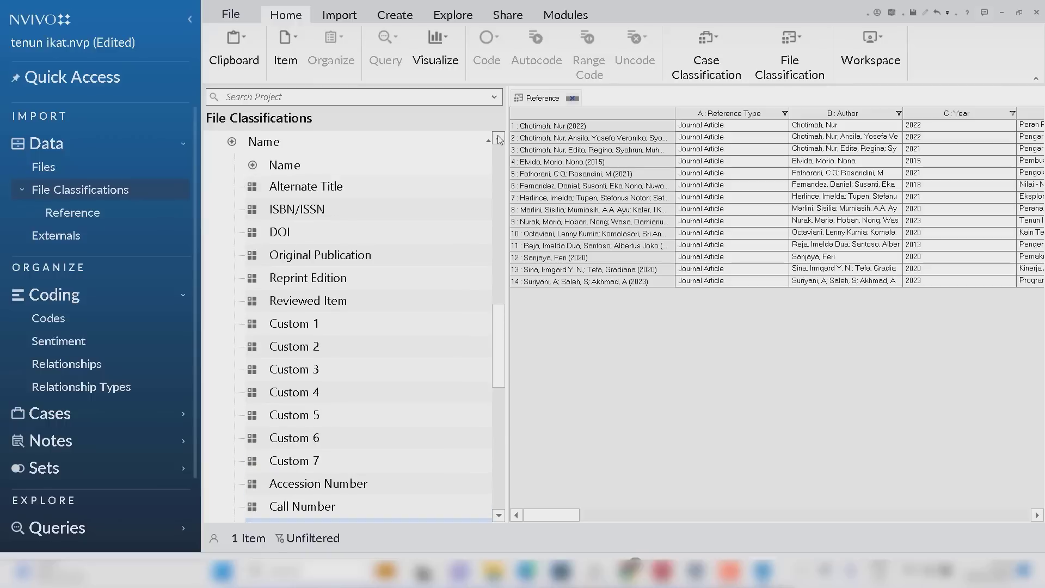
{"action": "left_click", "coordinate": [315, 263], "text": "shift"}
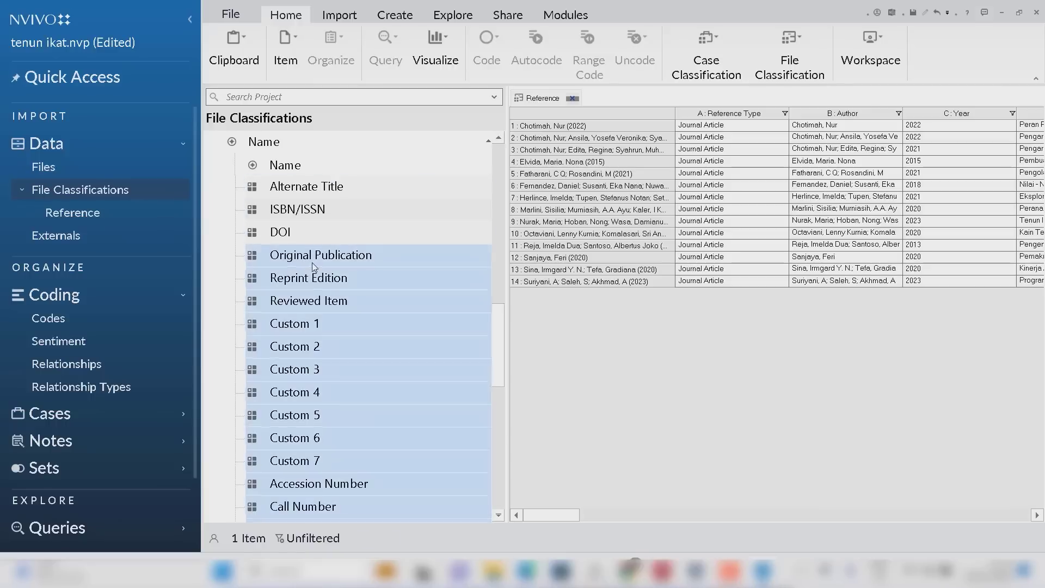
{"action": "right_click", "coordinate": [310, 304]}
{"action": "left_click", "coordinate": [353, 372]}
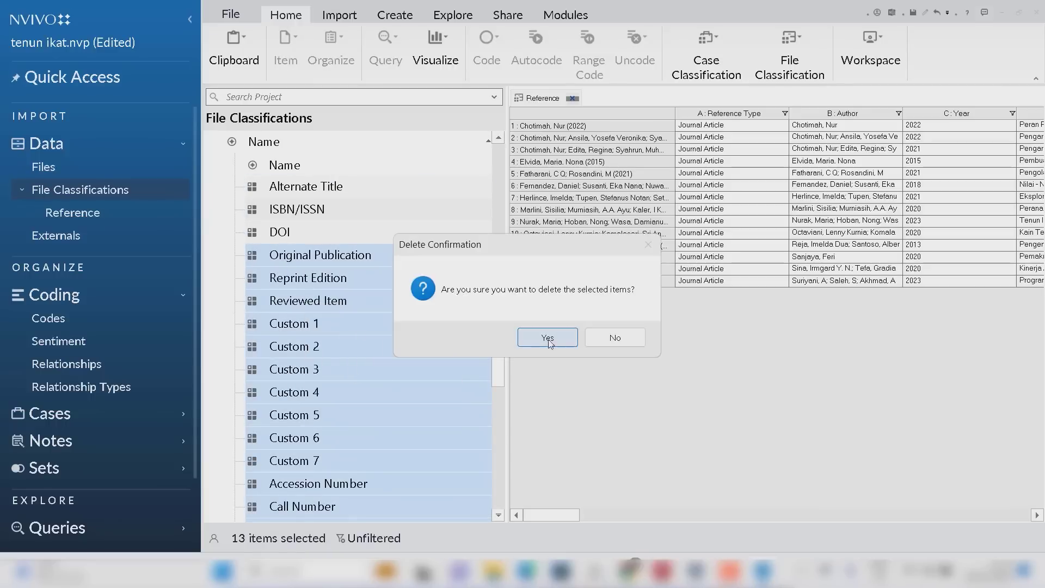
{"action": "left_click", "coordinate": [549, 340]}
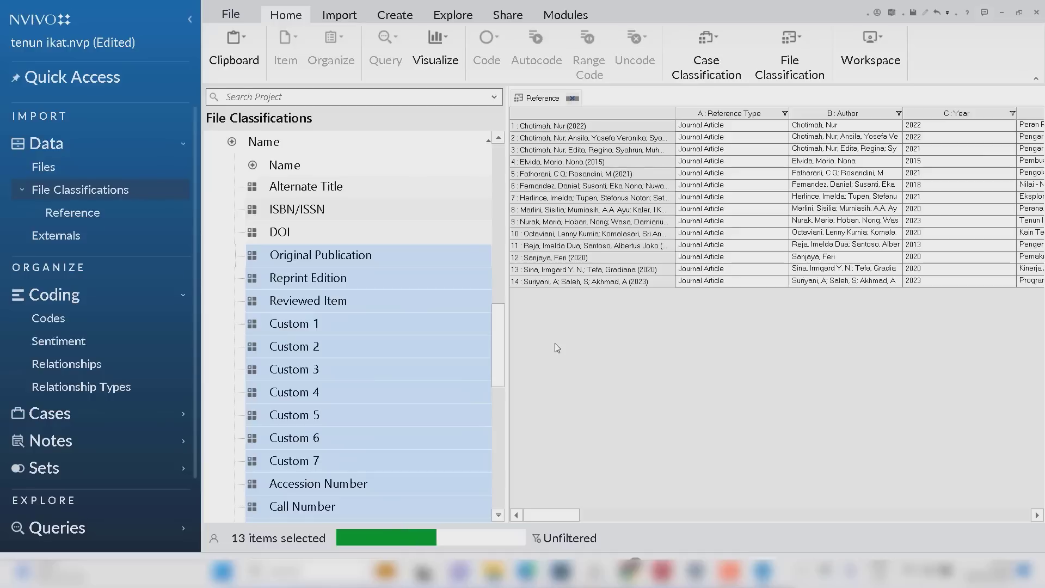
Delete the attributes from Secondary Author through ISBN/ISSN from the Reference classification, keeping DOI and Keywords
{"action": "left_click", "coordinate": [498, 137]}
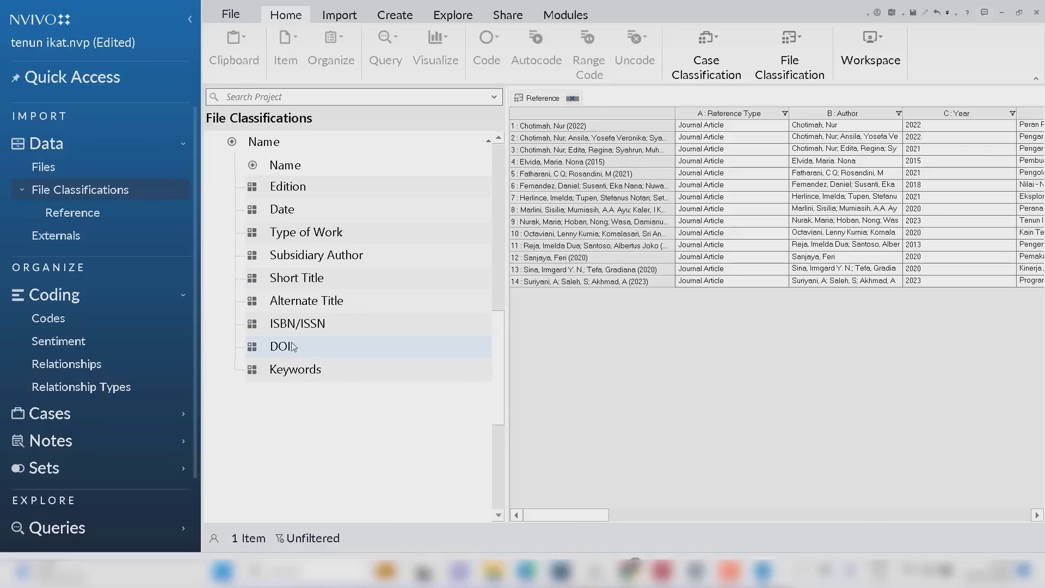
{"action": "left_click", "coordinate": [294, 331]}
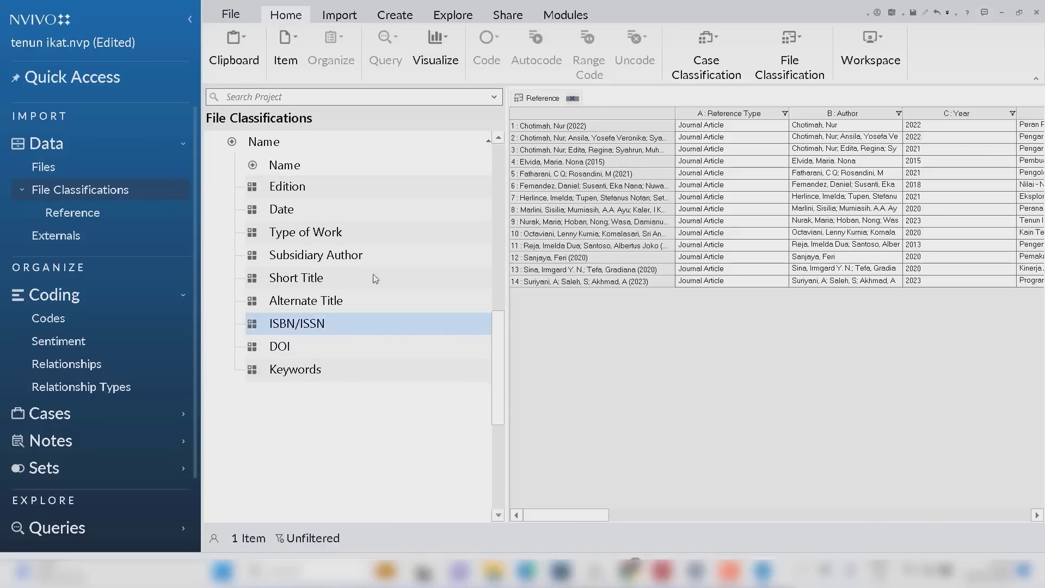
{"action": "left_click", "coordinate": [499, 139]}
{"action": "left_click", "coordinate": [499, 139]}
{"action": "left_click", "coordinate": [499, 139]}
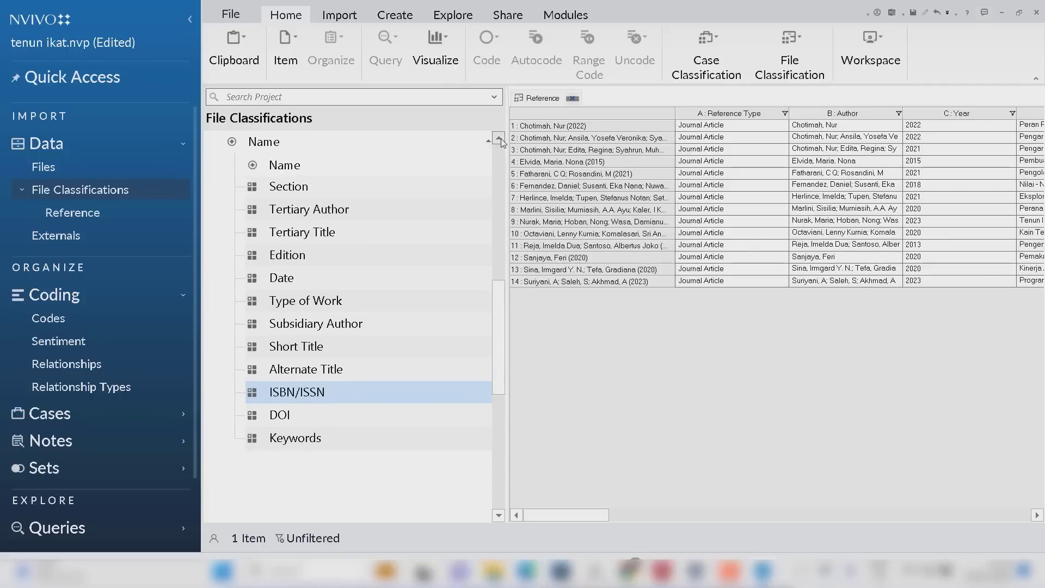
{"action": "left_click", "coordinate": [499, 139]}
{"action": "left_click", "coordinate": [499, 139]}
{"action": "left_click", "coordinate": [499, 139]}
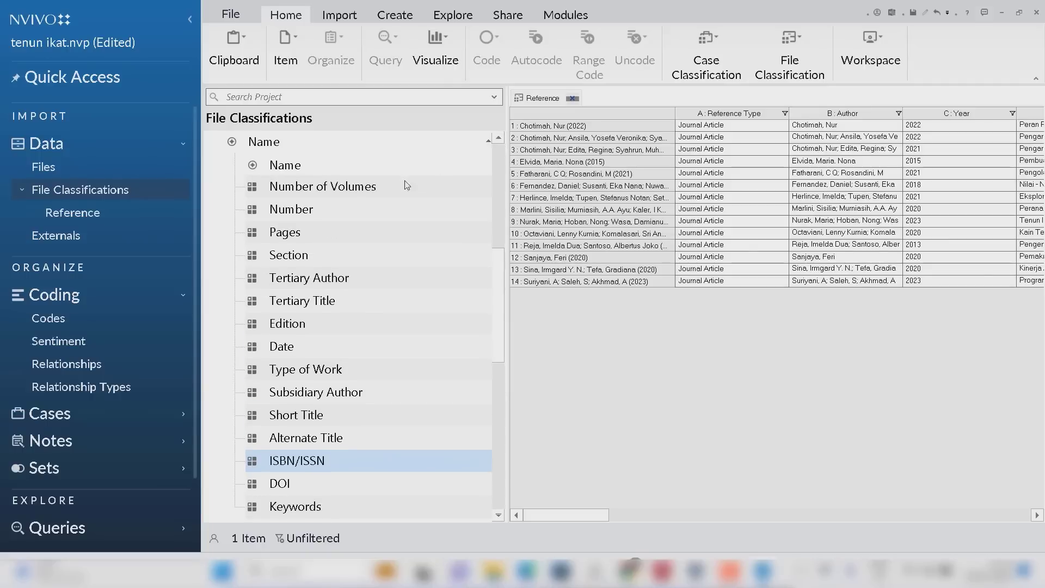
{"action": "left_click", "coordinate": [499, 139]}
{"action": "left_click", "coordinate": [499, 139]}
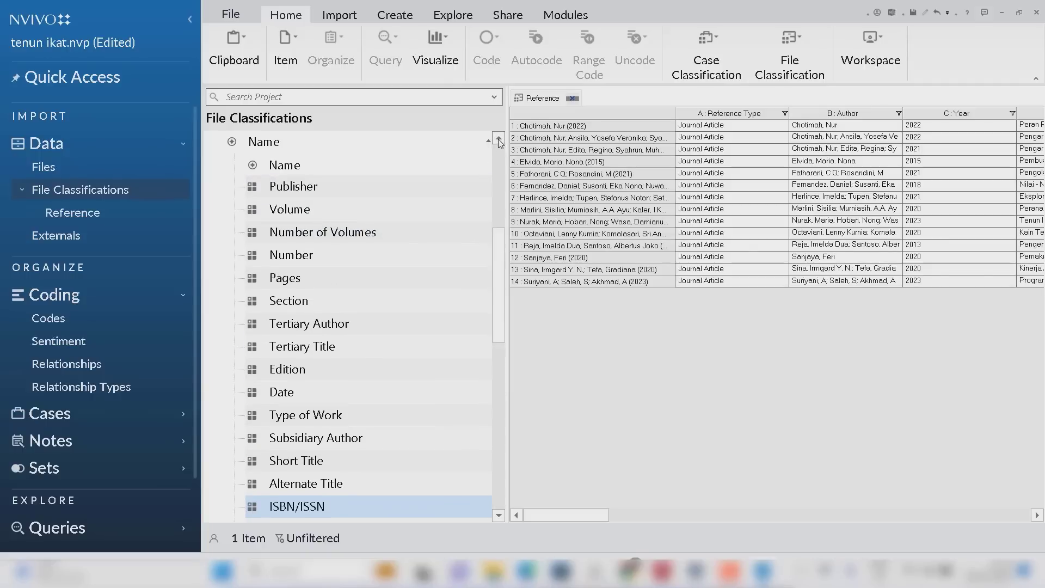
{"action": "left_click", "coordinate": [499, 140]}
{"action": "left_click", "coordinate": [499, 139]}
{"action": "left_click", "coordinate": [499, 140]}
{"action": "left_click", "coordinate": [498, 139]}
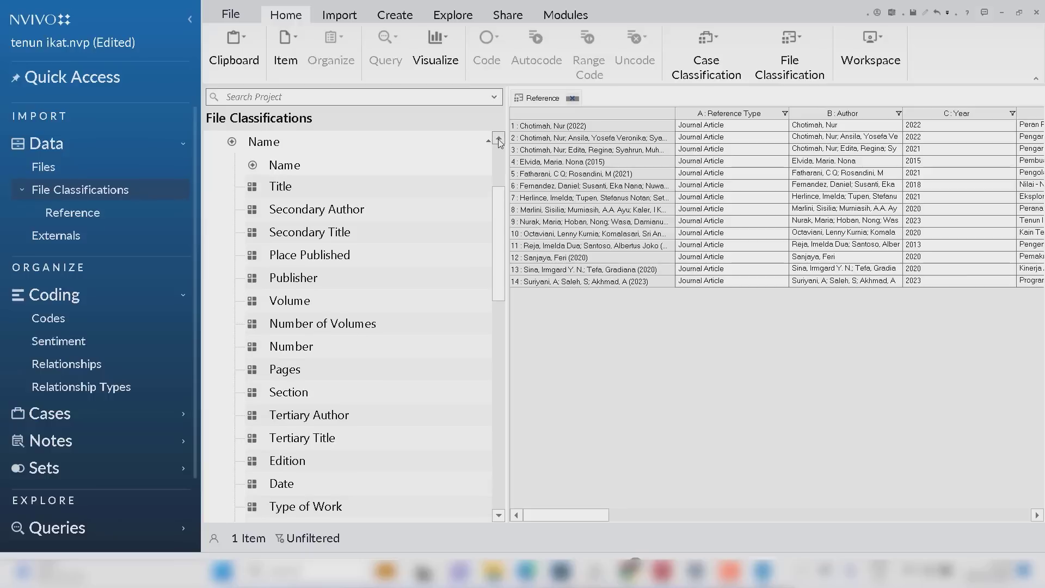
{"action": "left_click", "coordinate": [499, 140]}
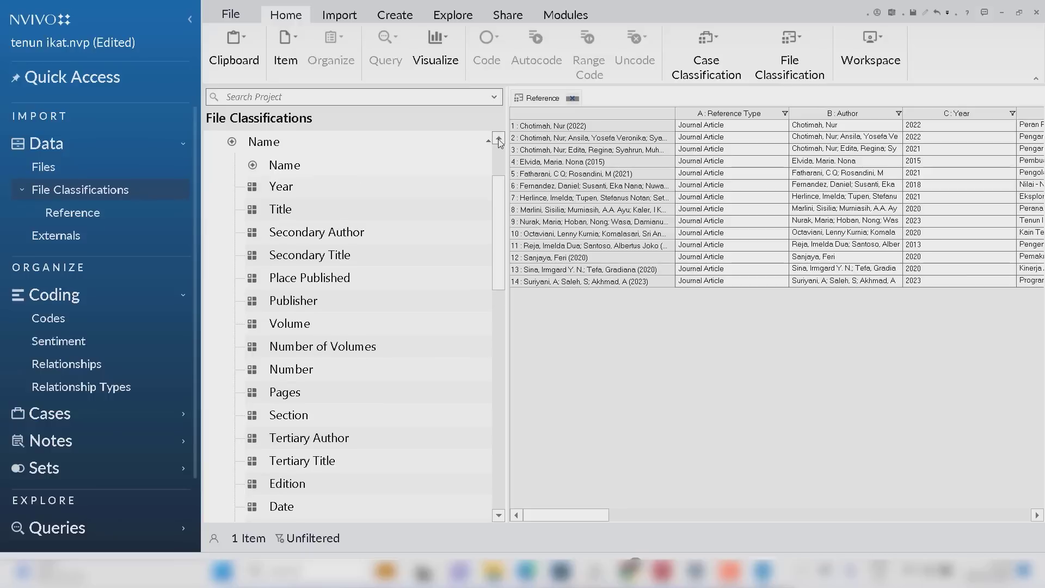
{"action": "left_click", "coordinate": [331, 238], "text": "shift"}
{"action": "right_click", "coordinate": [305, 280]}
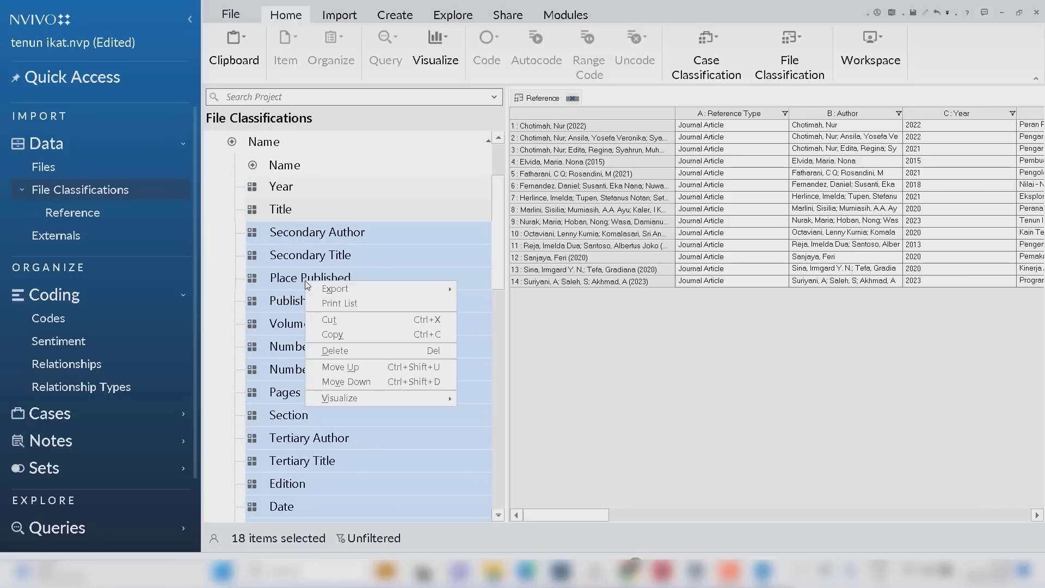
{"action": "left_click", "coordinate": [337, 353]}
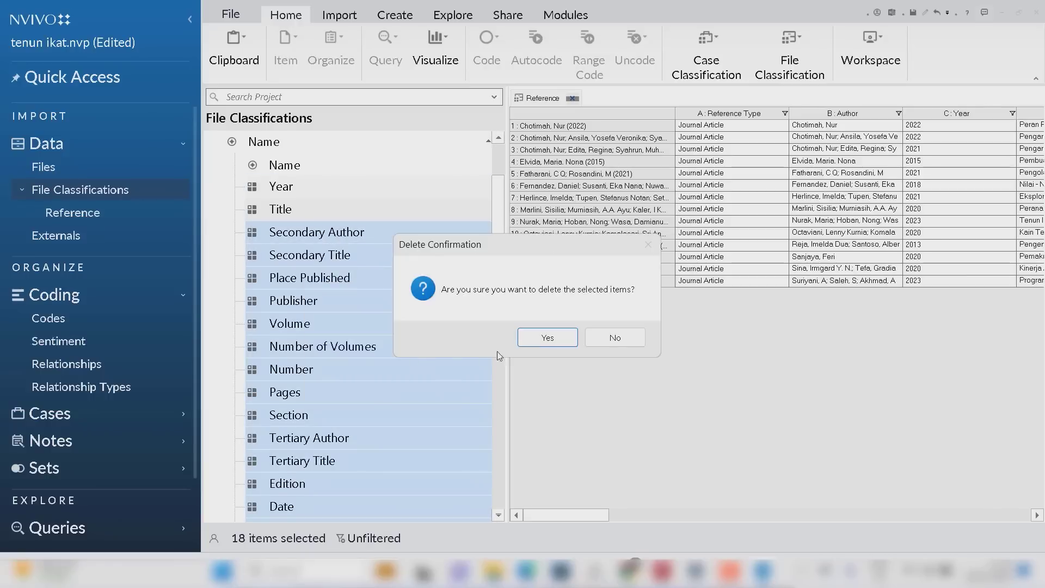
{"action": "left_click", "coordinate": [545, 342]}
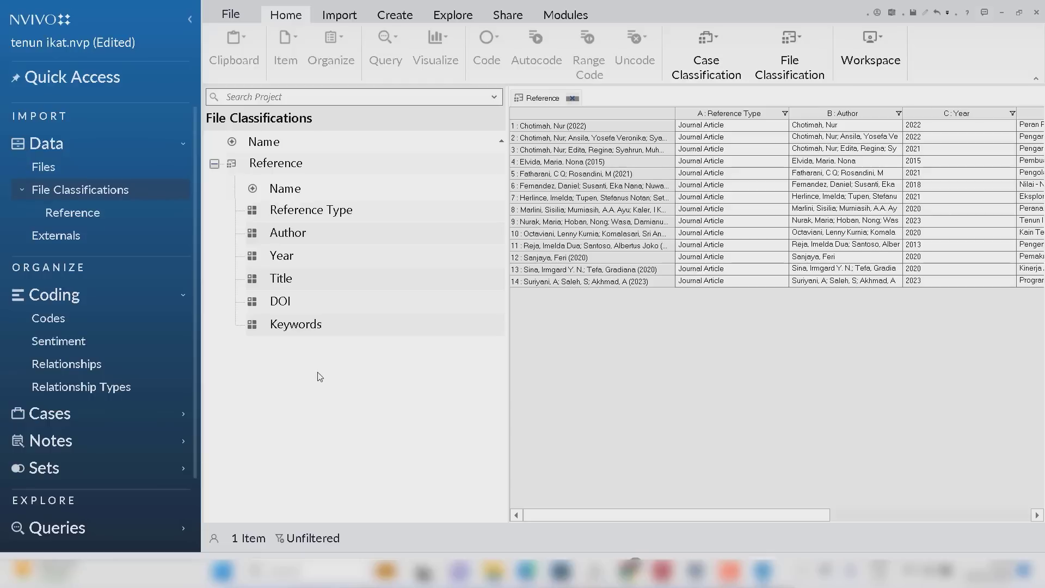
Start a new text attribute named Metode Penelitian for the Reference classification
{"action": "right_click", "coordinate": [285, 168]}
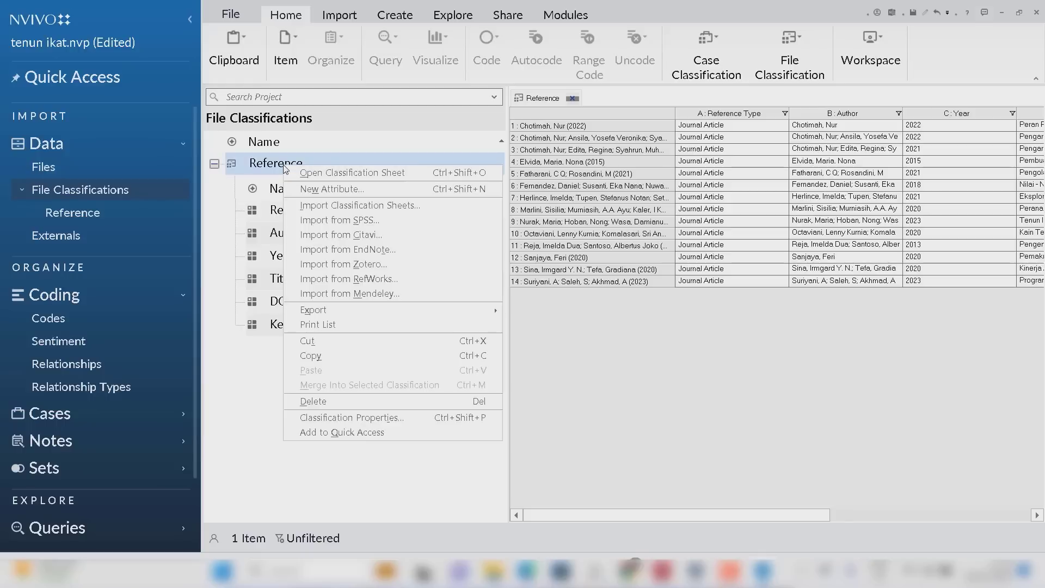
{"action": "left_click", "coordinate": [332, 187]}
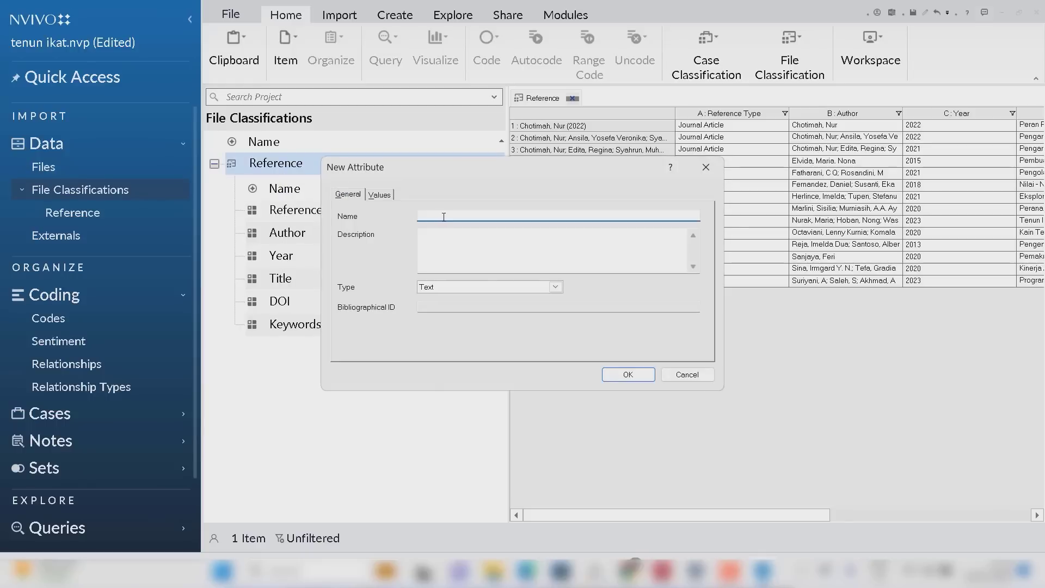
{"action": "type", "text": "met"}
Add the values Kualitatif, kuantitatif and Mix to the Metode Penelitian attribute and create it
{"action": "left_click", "coordinate": [377, 197]}
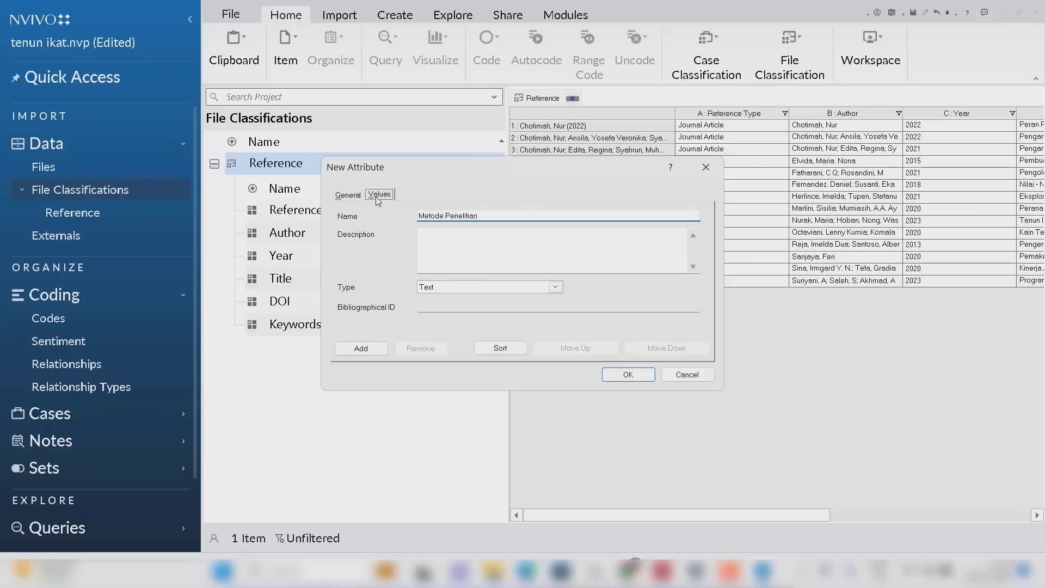
{"action": "left_click", "coordinate": [361, 348]}
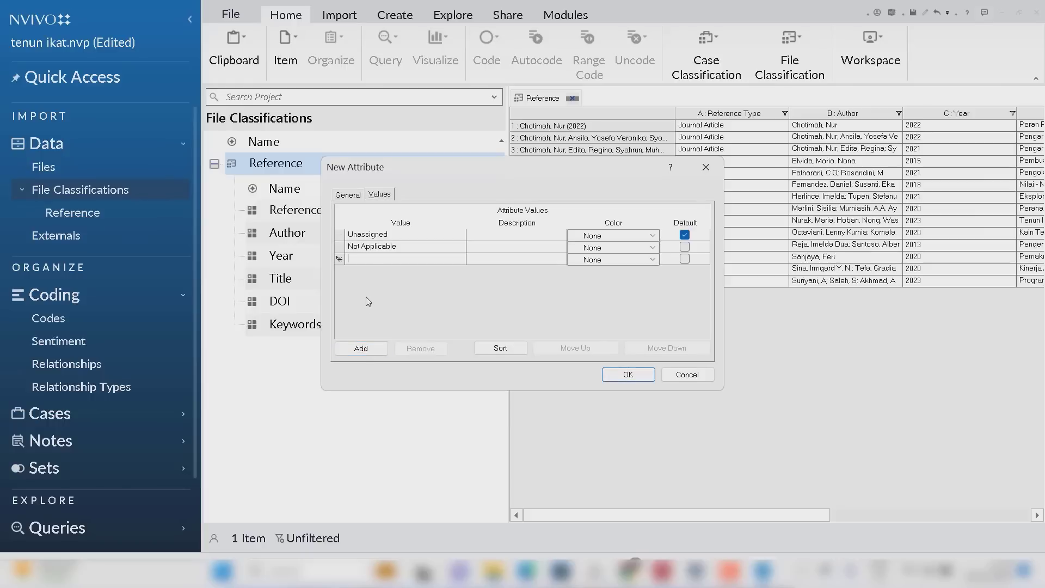
{"action": "left_click", "coordinate": [361, 348]}
{"action": "type", "text": "kuantitatif"}
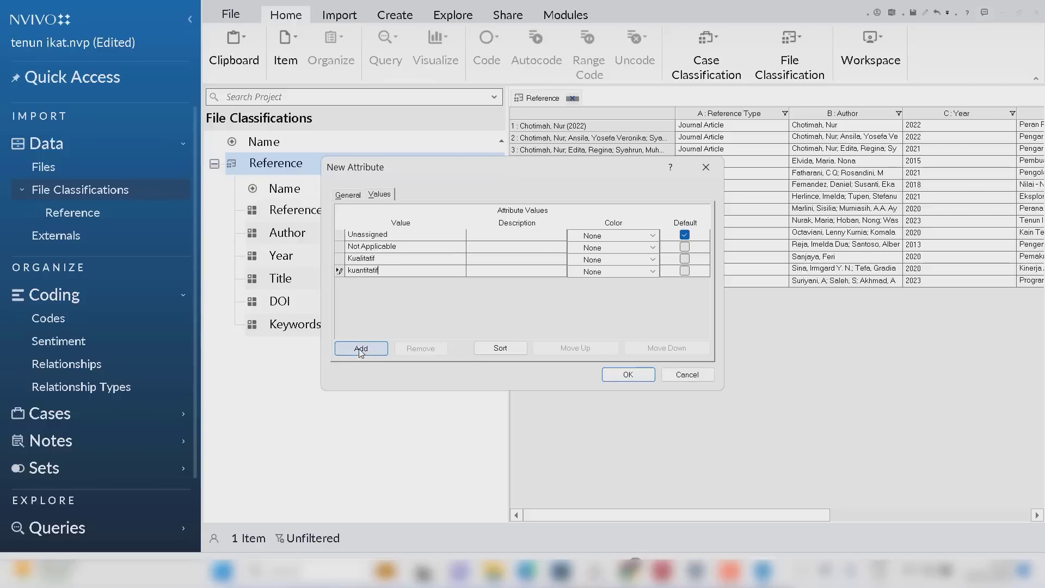
{"action": "left_click", "coordinate": [359, 349]}
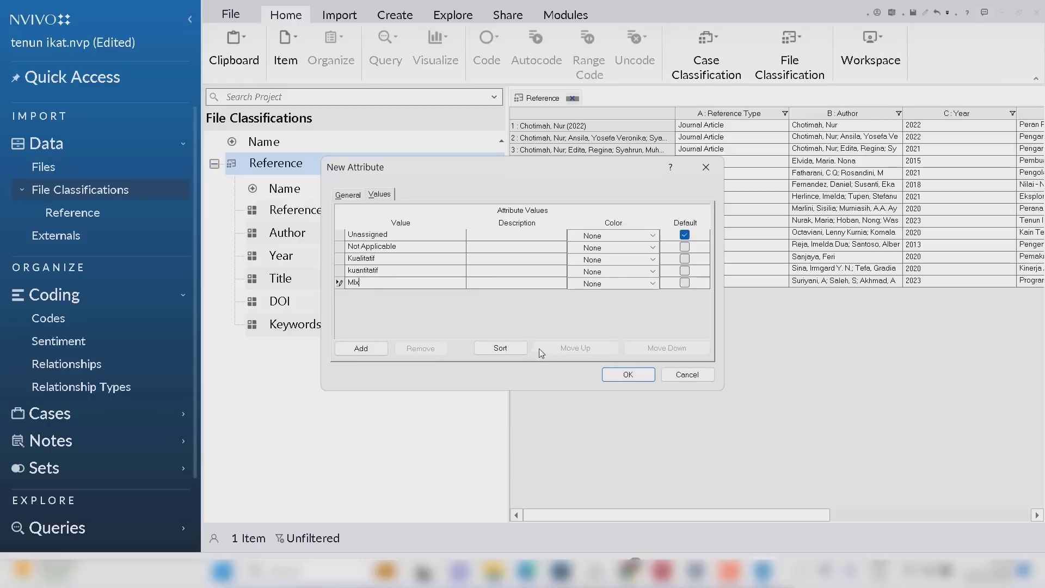
{"action": "left_click", "coordinate": [626, 375]}
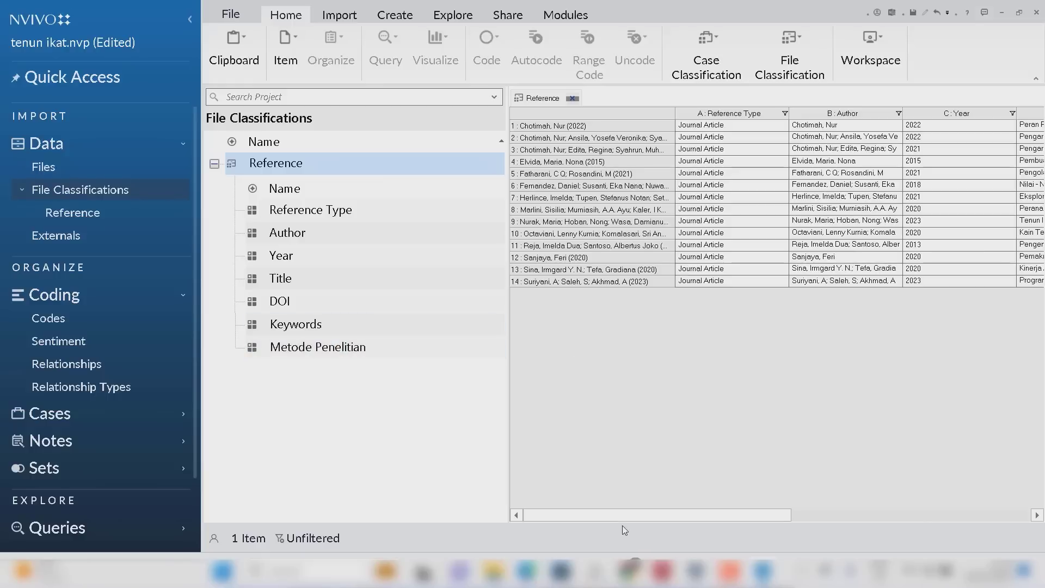
Check the Metode Penelitian column in the Reference sheet and open the first article from the project's files
{"action": "left_click_drag", "start_coordinate": [622, 515], "coordinate": [919, 518]}
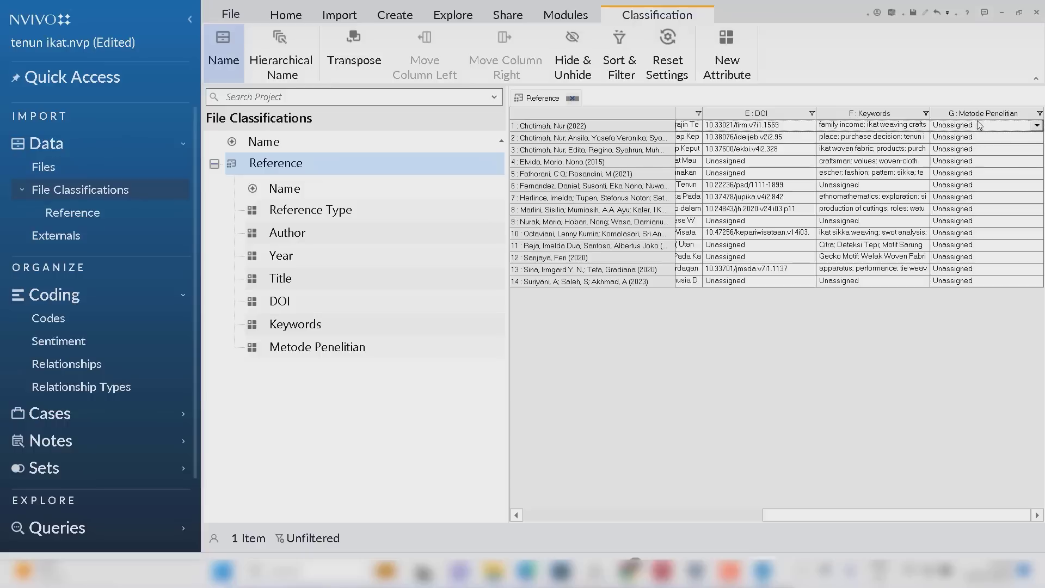
{"action": "left_click", "coordinate": [956, 127]}
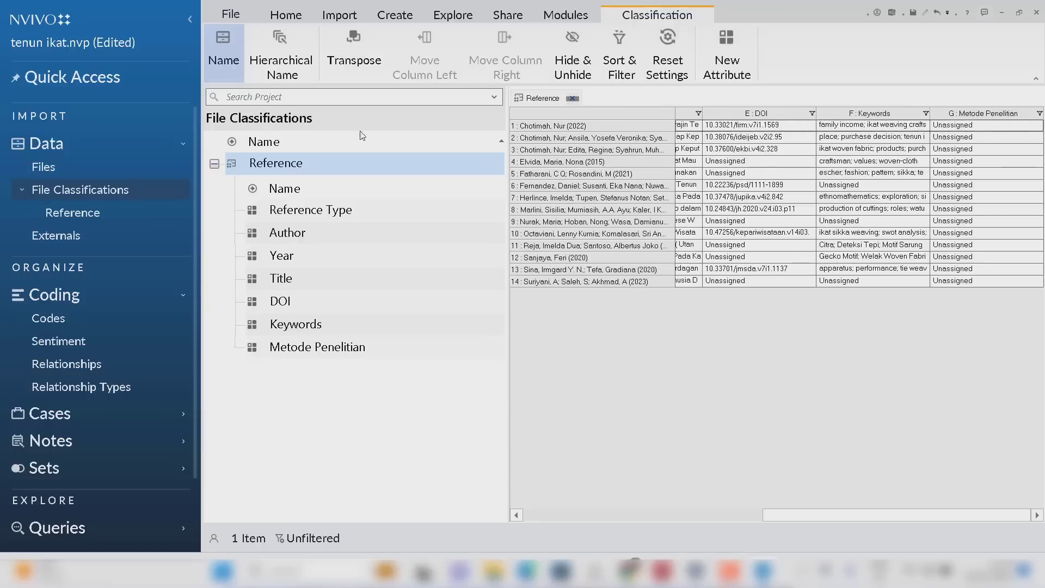
{"action": "left_click", "coordinate": [58, 166]}
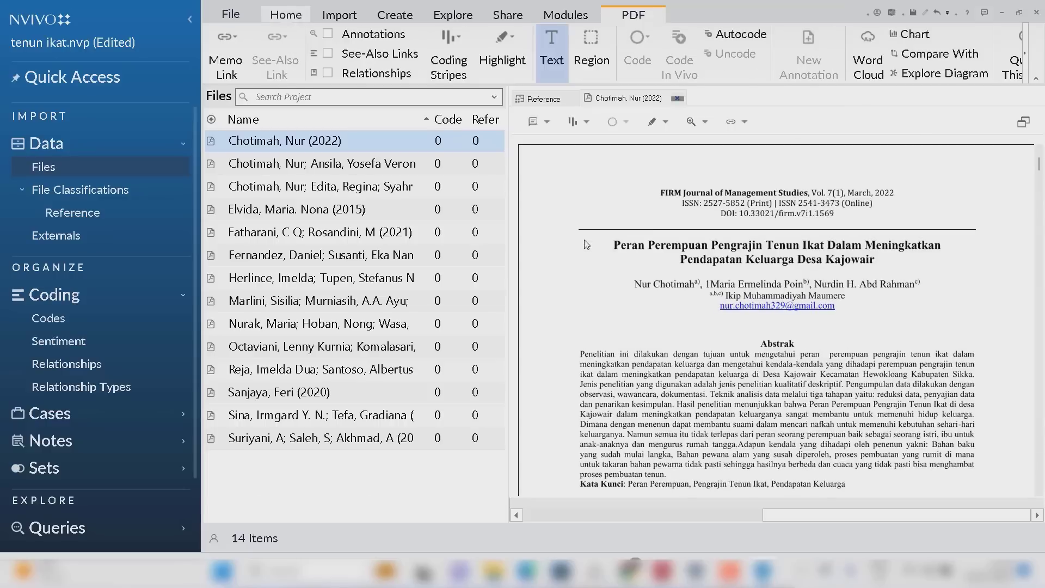
Check the research method section of the first article, set its Metode Penelitian to Kualitatif in the Reference sheet, and close the article
{"action": "left_click_drag", "start_coordinate": [1039, 164], "coordinate": [1030, 309]}
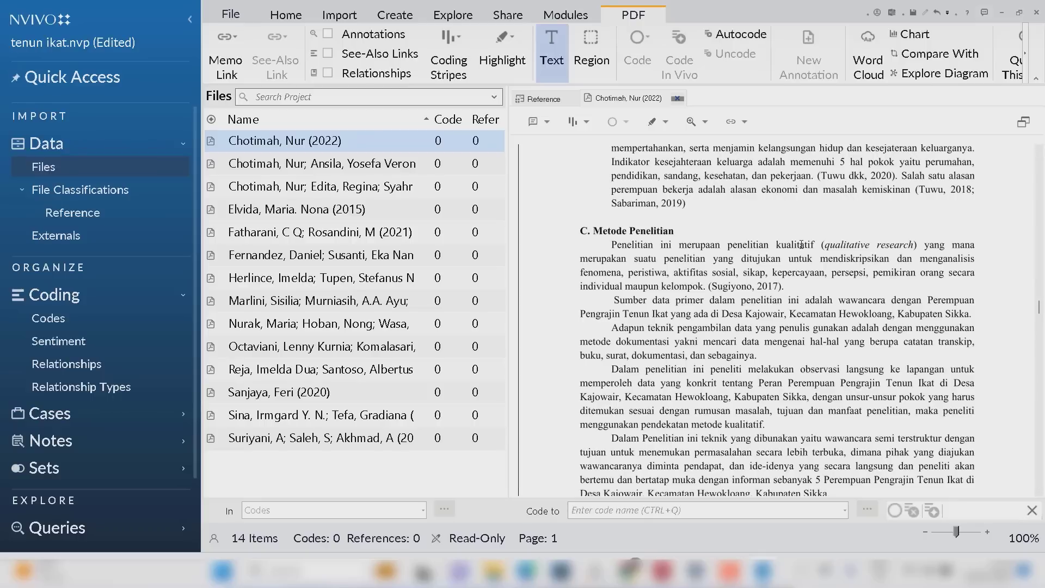
{"action": "left_click", "coordinate": [542, 99]}
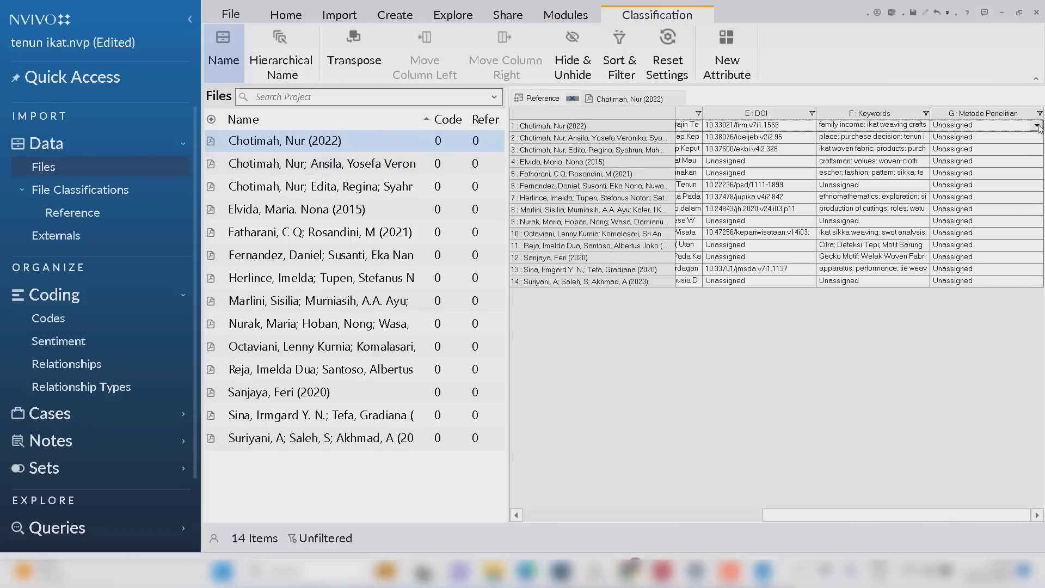
{"action": "left_click", "coordinate": [1038, 126]}
{"action": "left_click", "coordinate": [954, 156]}
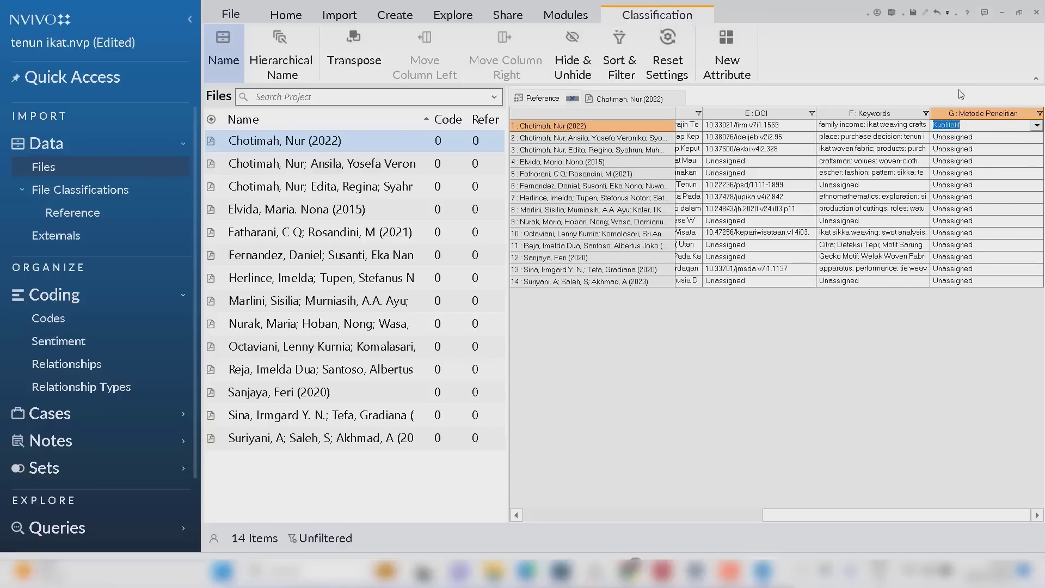
{"action": "left_click", "coordinate": [677, 99]}
Check the second article's research method section, set its Metode Penelitian to kuantitatif in the Reference sheet, and close the article
{"action": "left_click", "coordinate": [289, 164]}
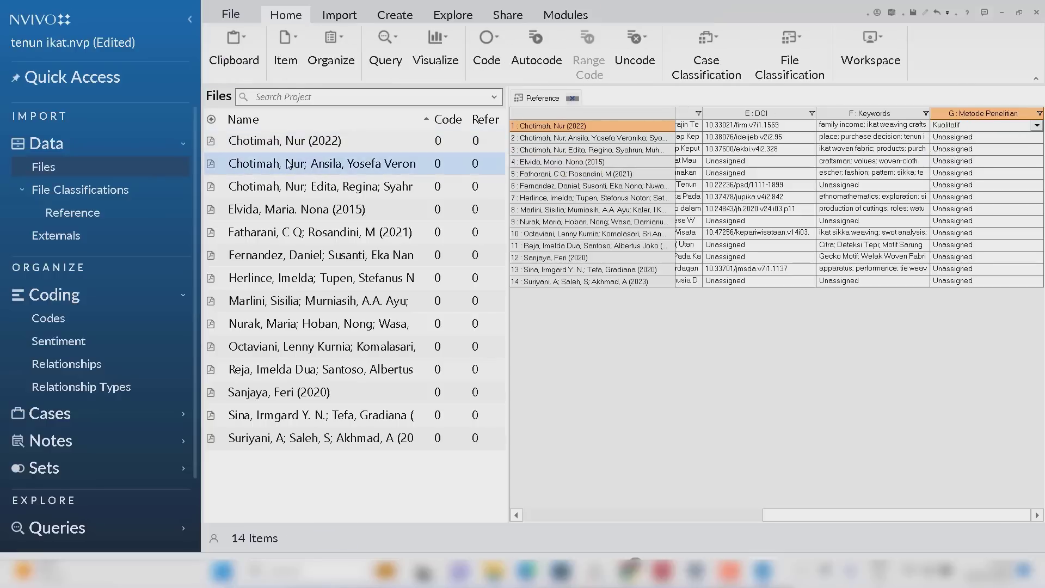
{"action": "double_click", "coordinate": [288, 164]}
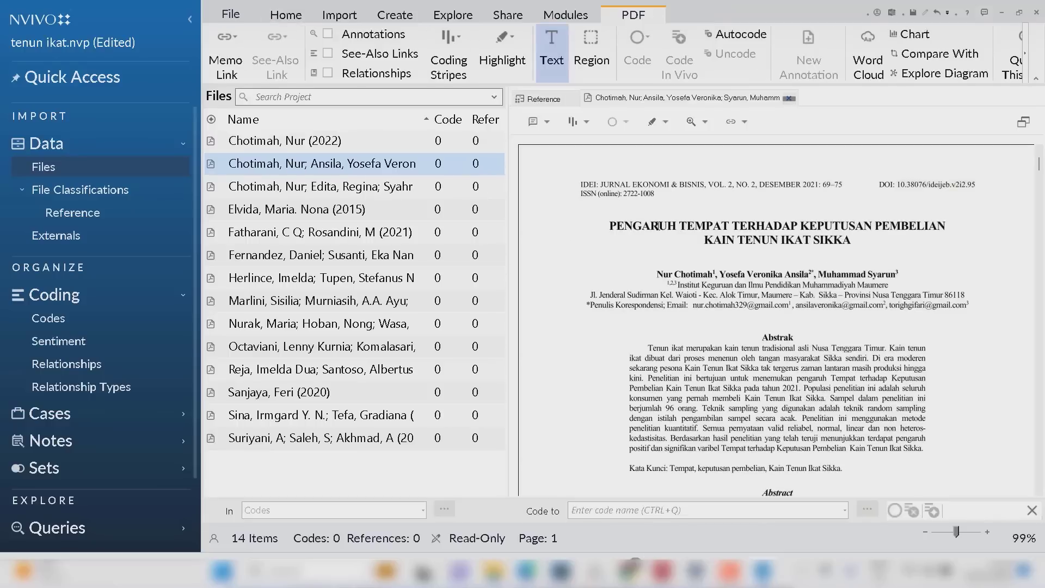
{"action": "left_click_drag", "start_coordinate": [1038, 170], "coordinate": [1034, 274]}
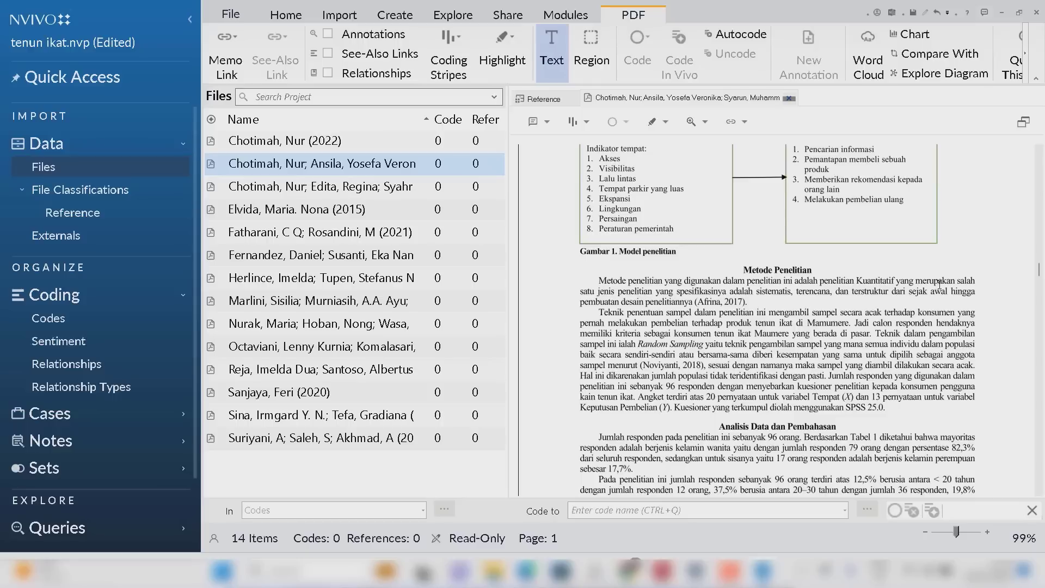
{"action": "left_click", "coordinate": [556, 101]}
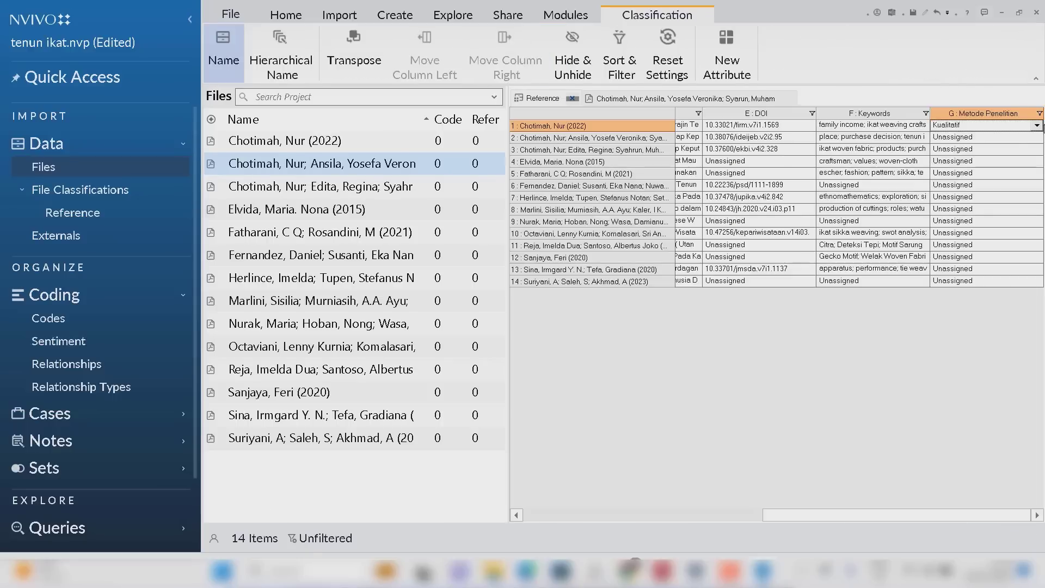
{"action": "left_click", "coordinate": [1037, 138]}
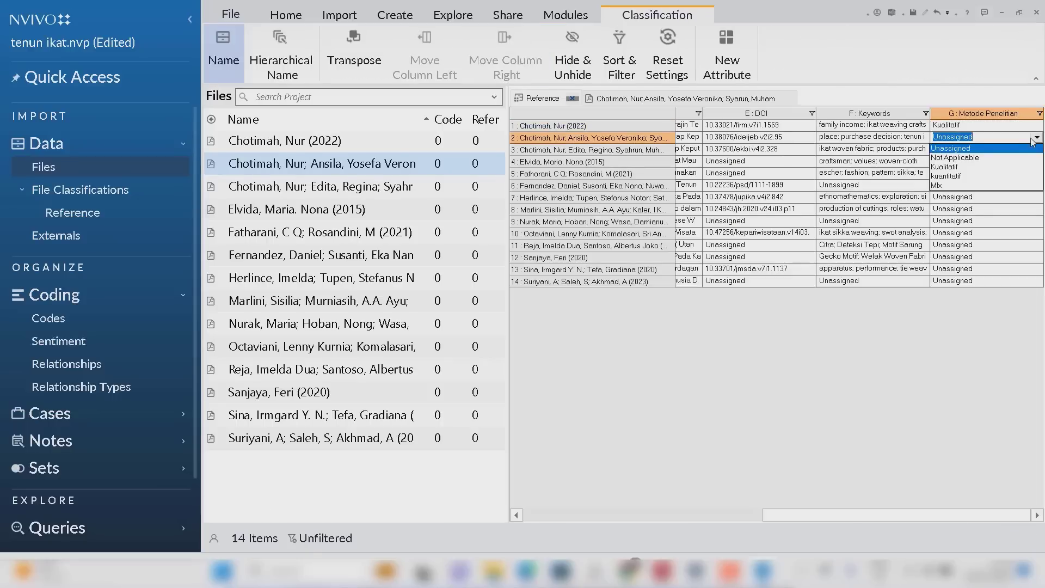
{"action": "left_click", "coordinate": [956, 176]}
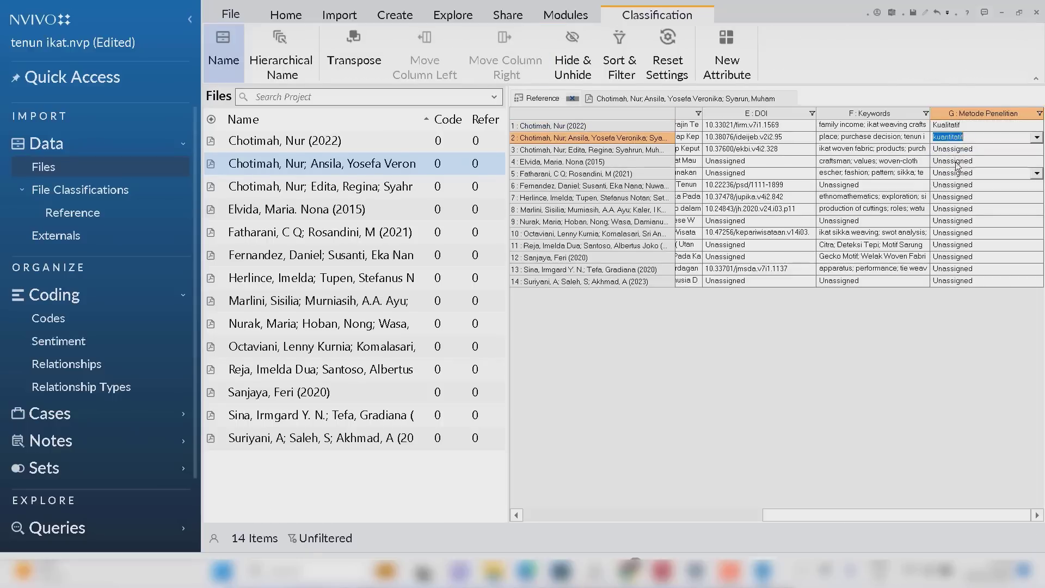
{"action": "left_click", "coordinate": [980, 136]}
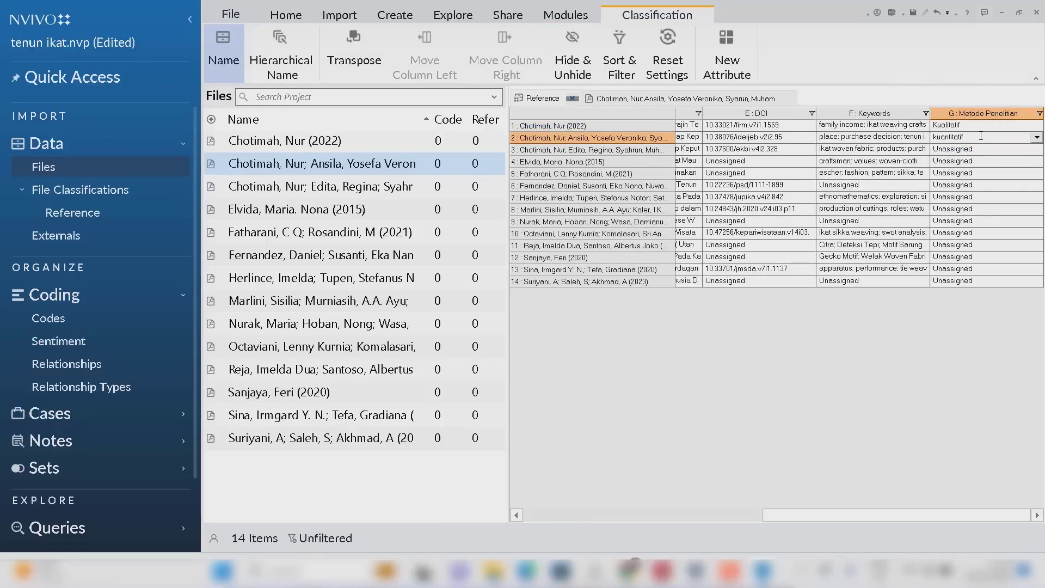
{"action": "left_click", "coordinate": [788, 97]}
{"action": "scroll", "coordinate": [303, 170], "scroll_direction": "down", "scroll_amount": 1}
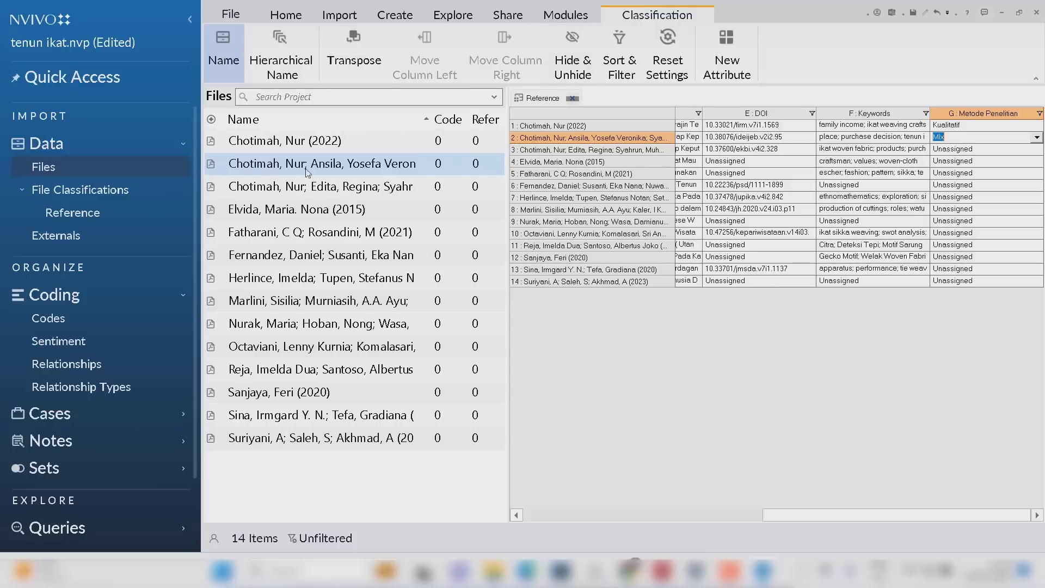
{"action": "scroll", "coordinate": [303, 189], "scroll_direction": "down", "scroll_amount": 2}
{"action": "scroll", "coordinate": [303, 189], "scroll_direction": "down", "scroll_amount": 1}
Check the third article's research method section and set Metode Penelitian to kuantitatif for both the second and third articles
{"action": "double_click", "coordinate": [317, 188]}
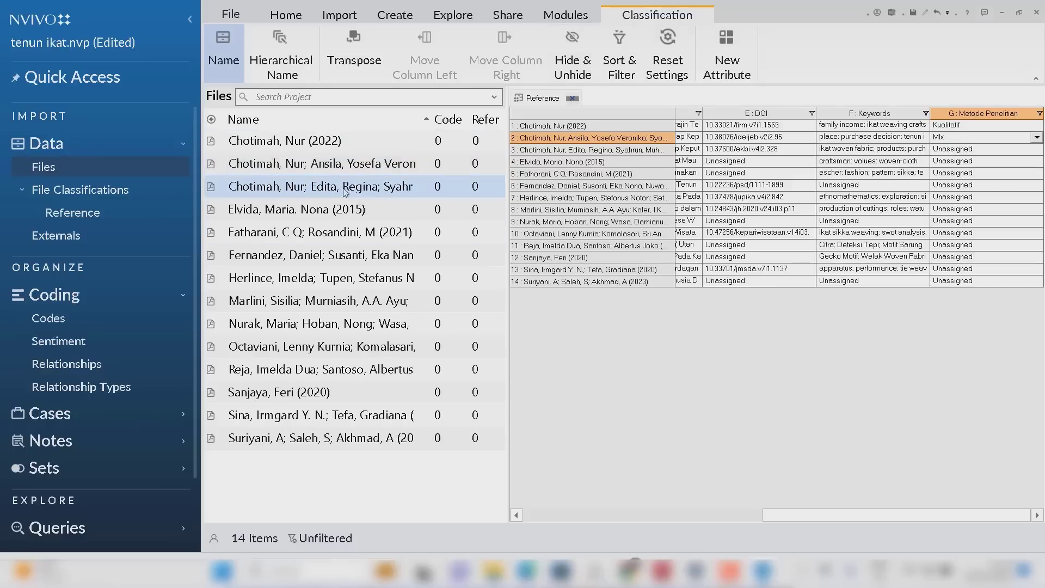
{"action": "scroll", "coordinate": [320, 189], "scroll_direction": "down", "scroll_amount": 4}
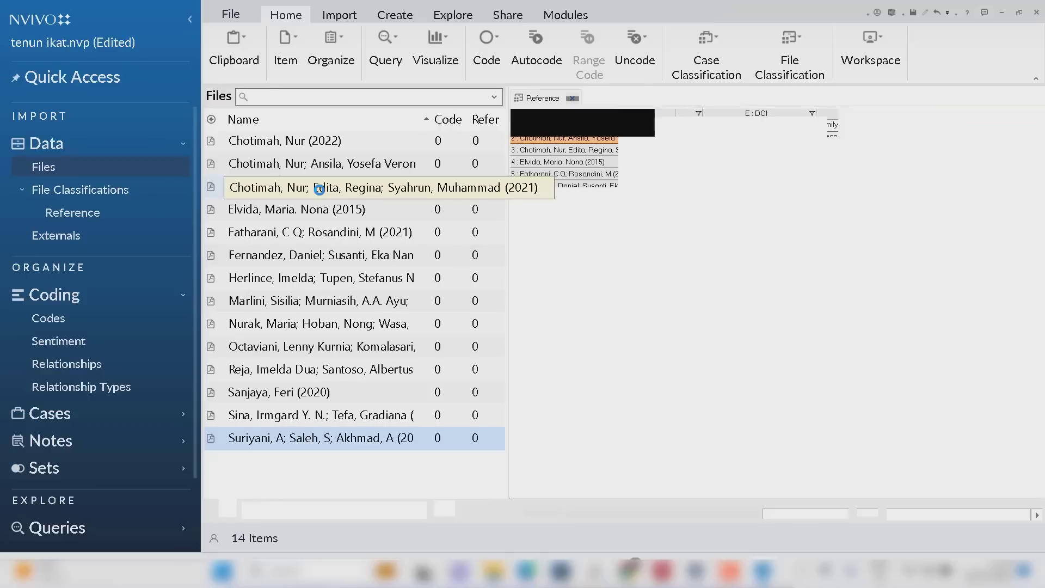
{"action": "scroll", "coordinate": [673, 188], "scroll_direction": "down", "scroll_amount": 10}
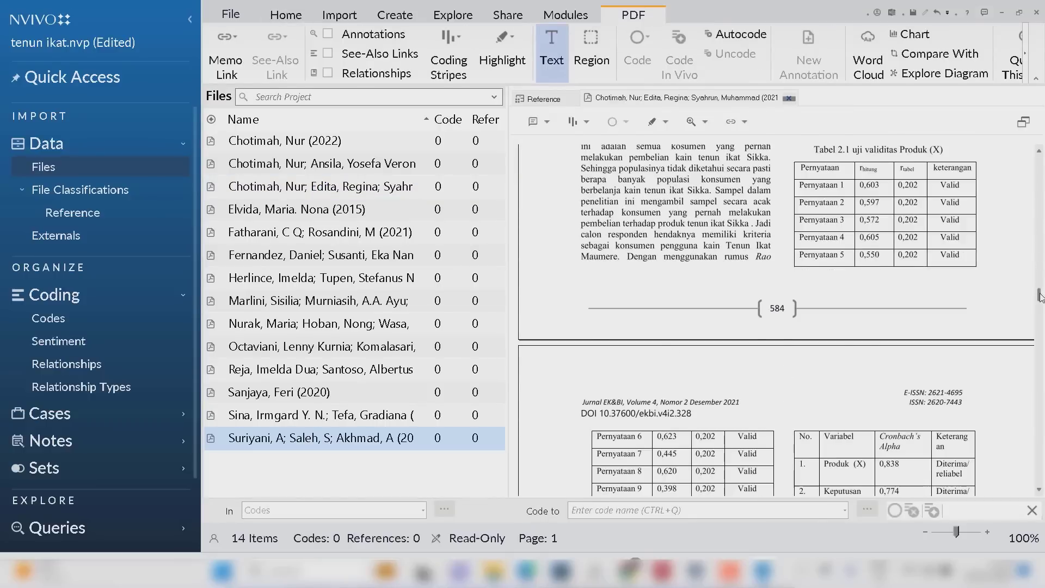
{"action": "mouse_move", "coordinate": [1041, 291]}
{"action": "left_mouse_down"}
{"action": "mouse_move", "coordinate": [1040, 162]}
{"action": "mouse_move", "coordinate": [1040, 277]}
{"action": "left_mouse_up"}
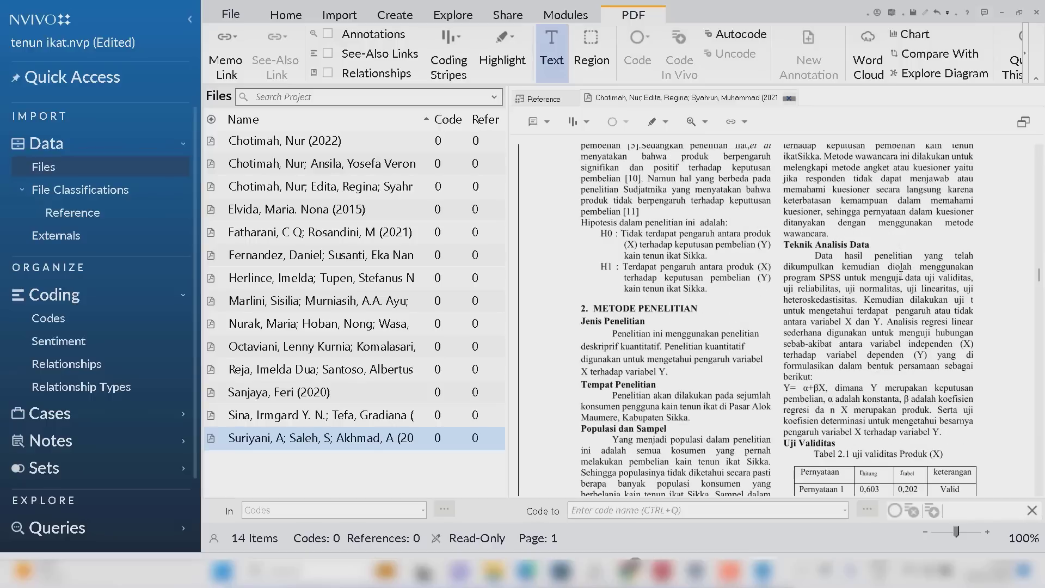
{"action": "left_click", "coordinate": [538, 101]}
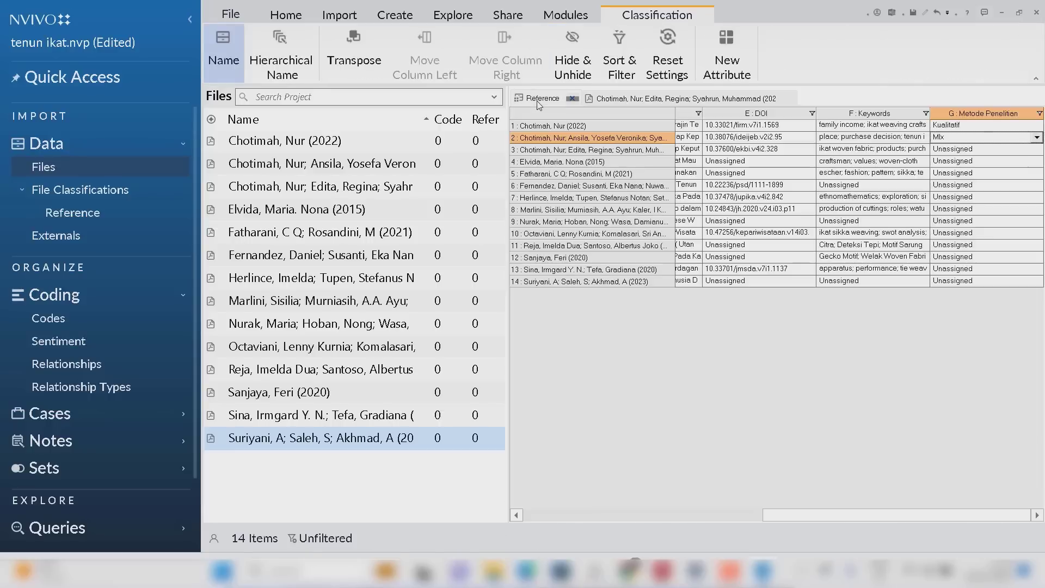
{"action": "left_click", "coordinate": [1037, 137]}
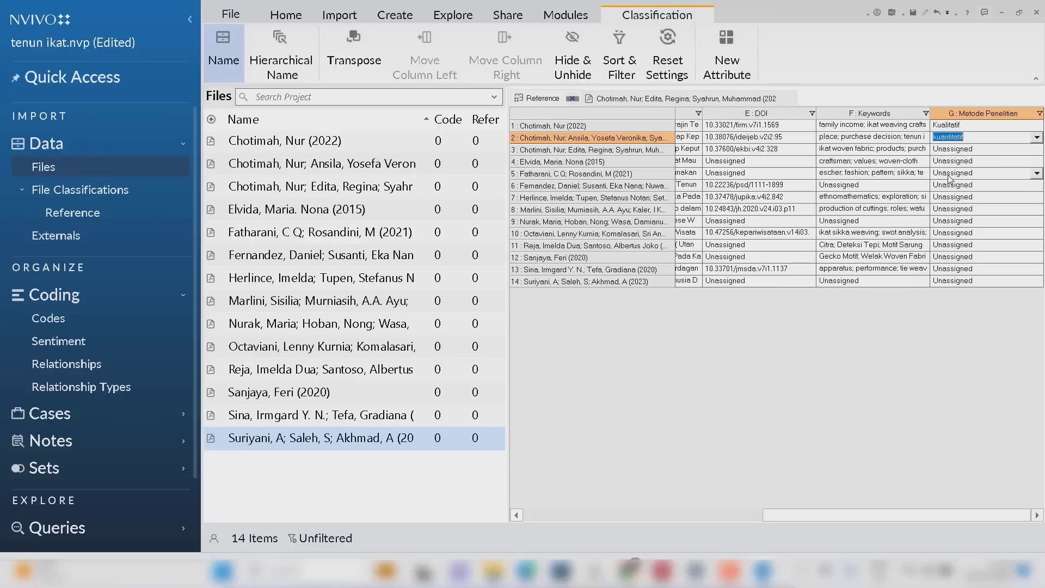
{"action": "left_click", "coordinate": [986, 152]}
{"action": "left_click", "coordinate": [1036, 150]}
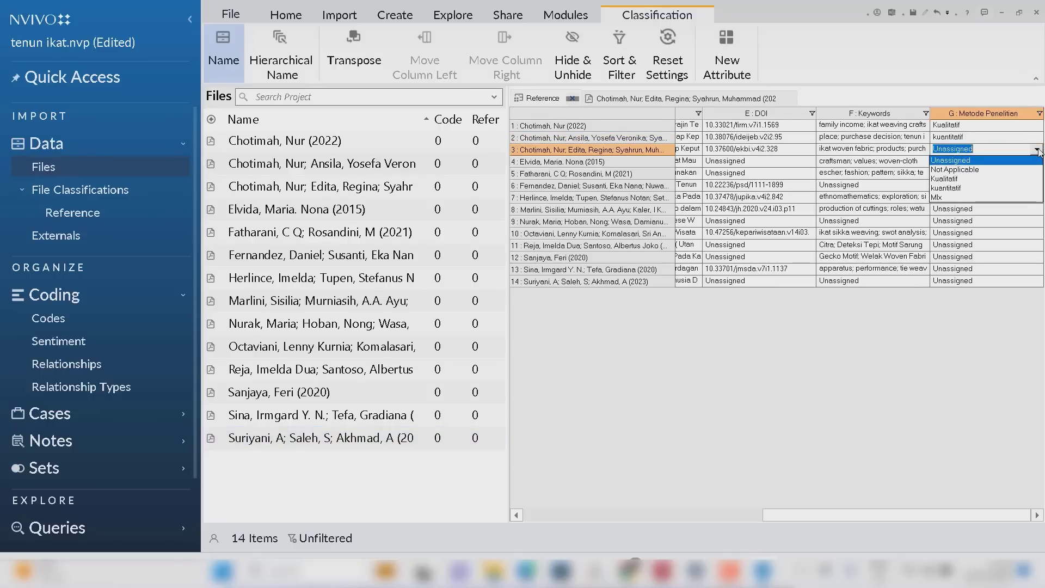
{"action": "left_click", "coordinate": [964, 189]}
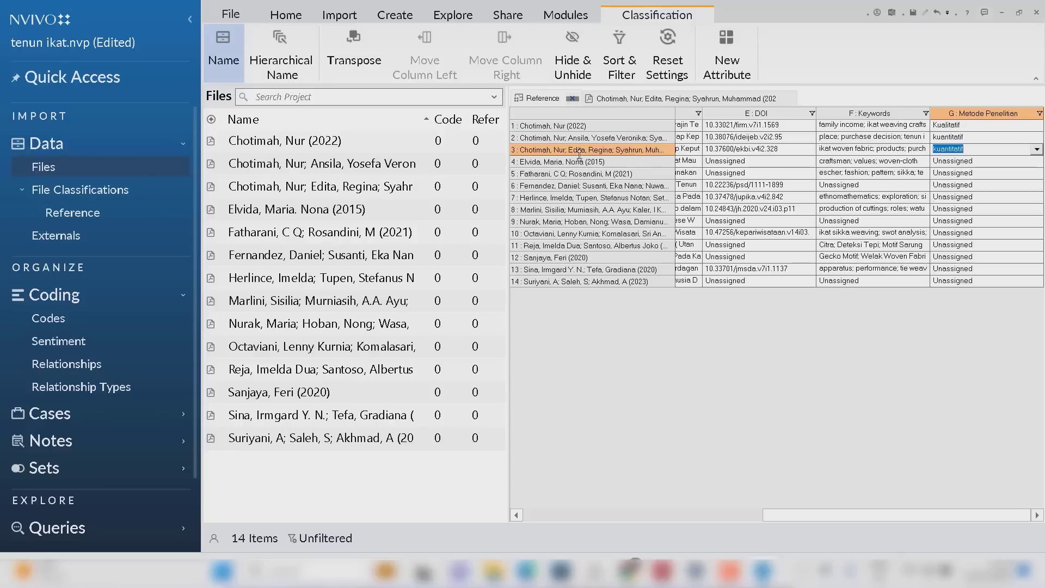
{"action": "left_click", "coordinate": [787, 99]}
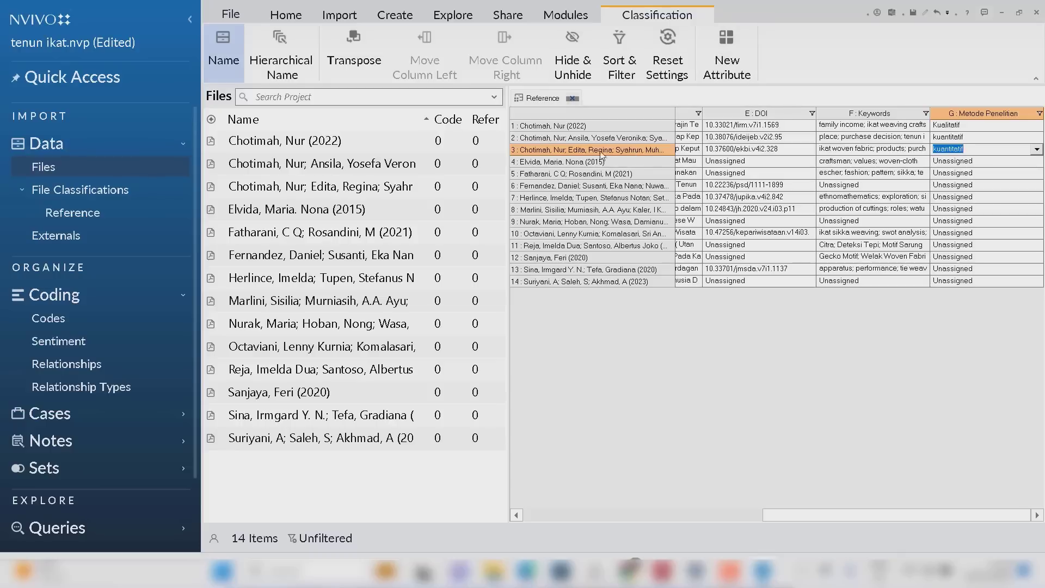
Look through the fourth article, set its Metode Penelitian to Kualitatif in the Reference sheet, and close the article
{"action": "left_click", "coordinate": [541, 162]}
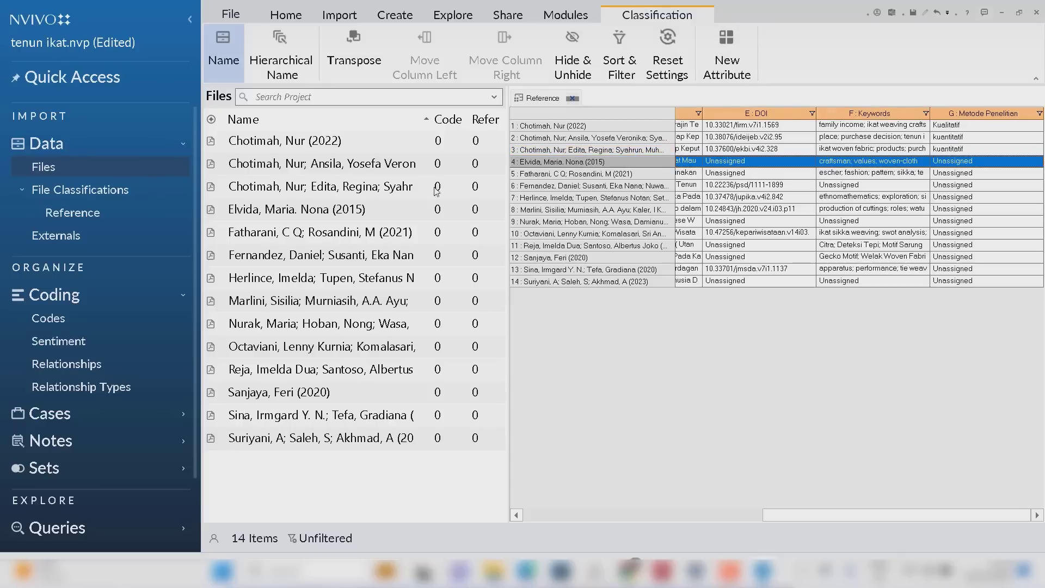
{"action": "left_click", "coordinate": [321, 210]}
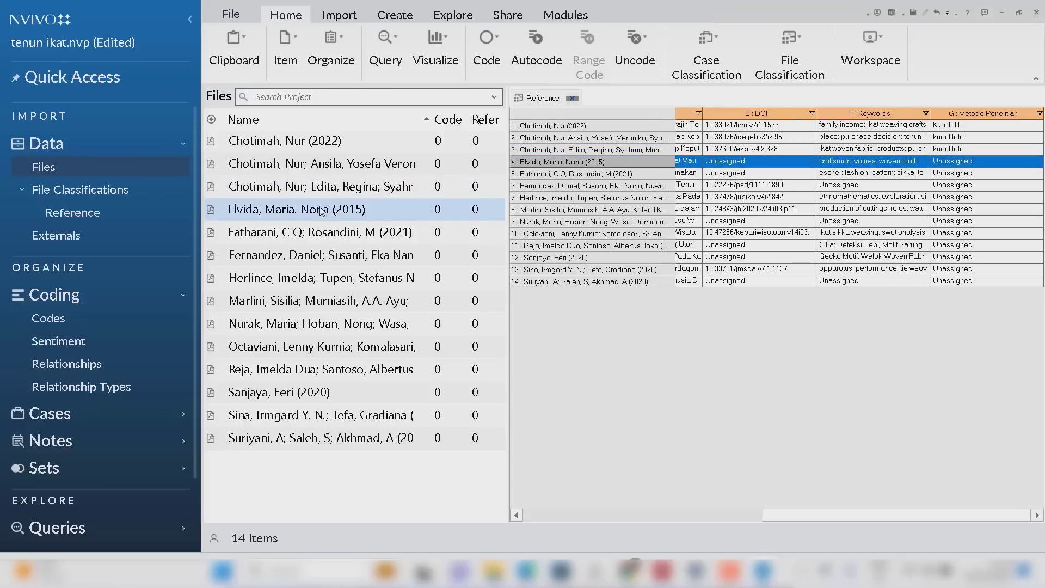
{"action": "double_click", "coordinate": [322, 210]}
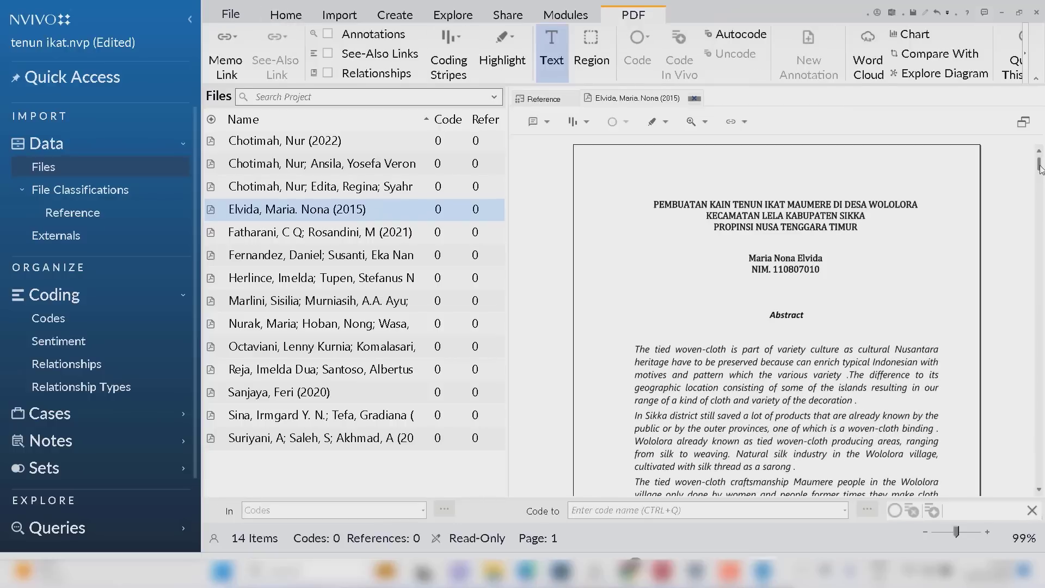
{"action": "left_click_drag", "start_coordinate": [1039, 168], "coordinate": [1036, 340]}
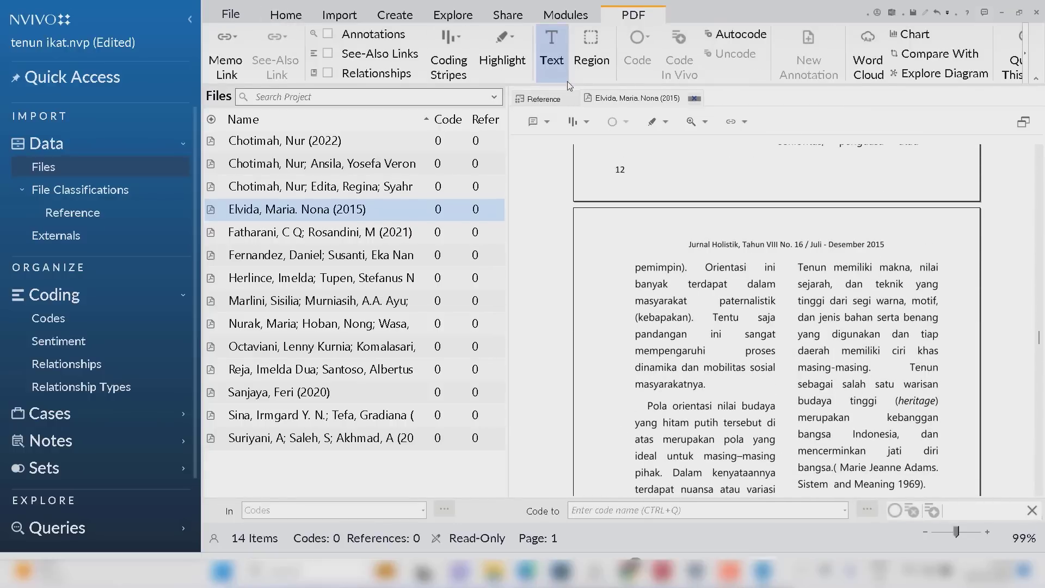
{"action": "left_click", "coordinate": [542, 99]}
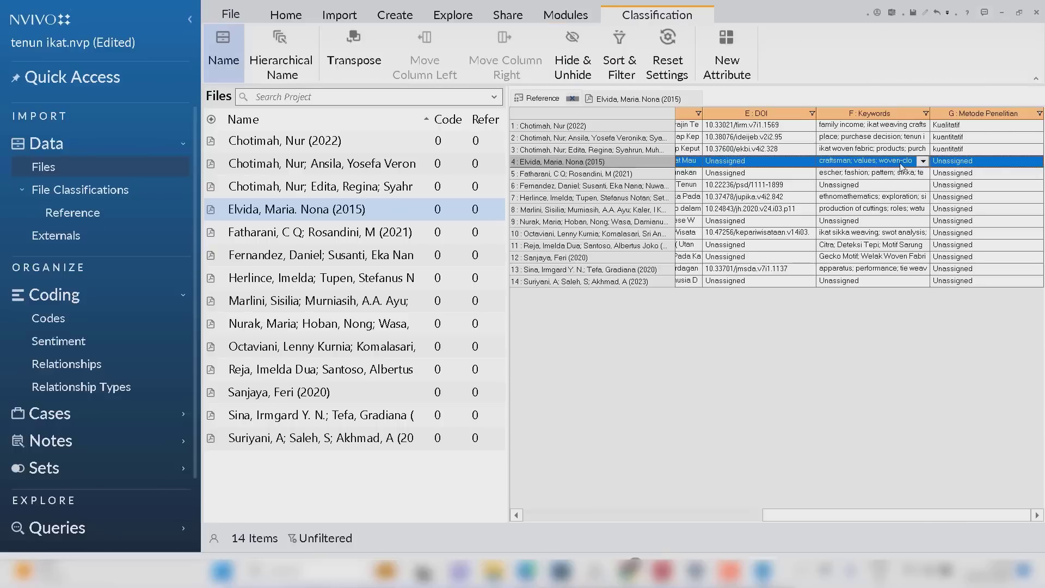
{"action": "left_click", "coordinate": [1037, 161]}
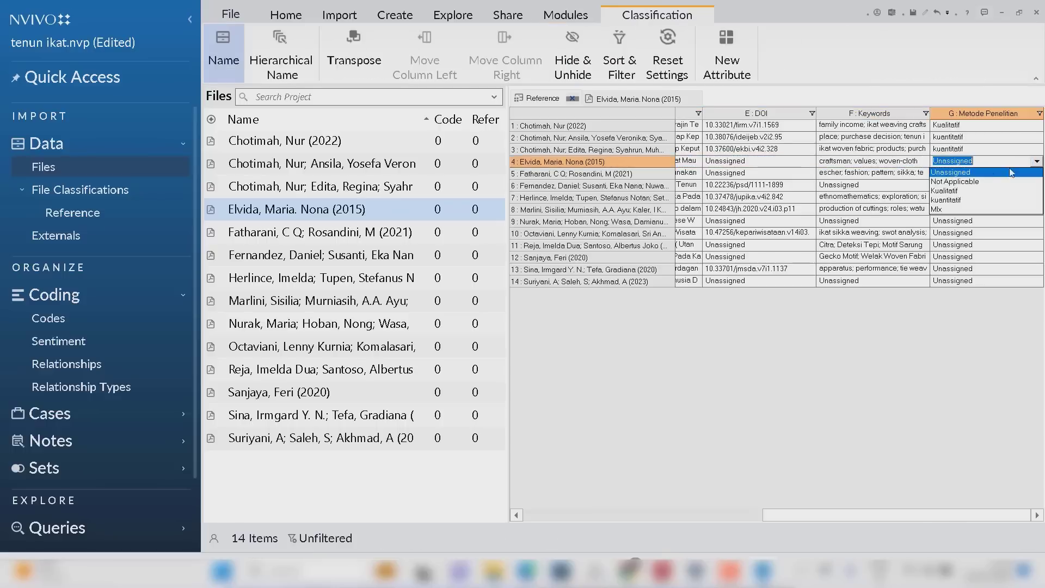
{"action": "left_click", "coordinate": [957, 191]}
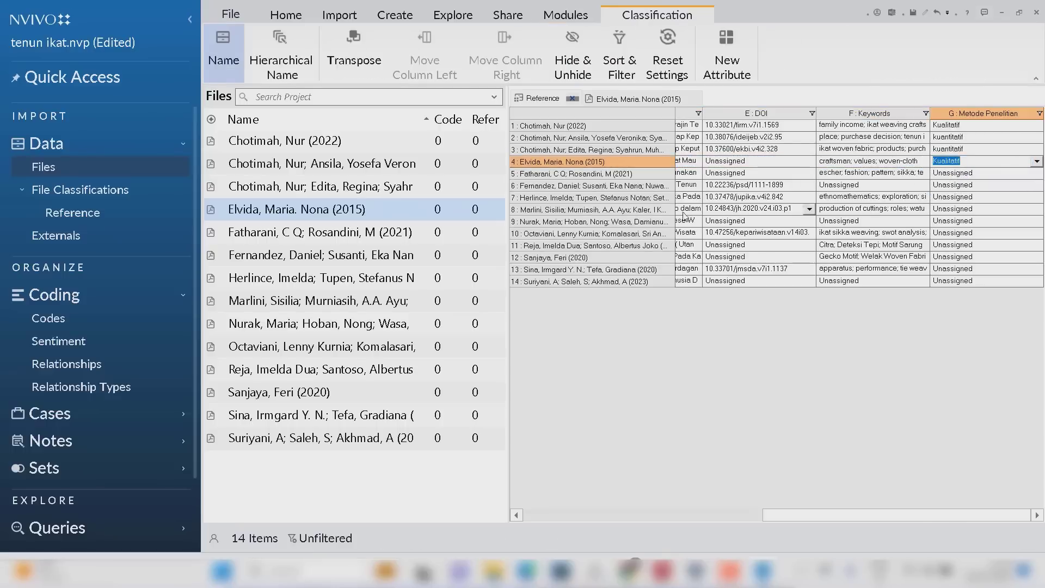
{"action": "left_click", "coordinate": [692, 100]}
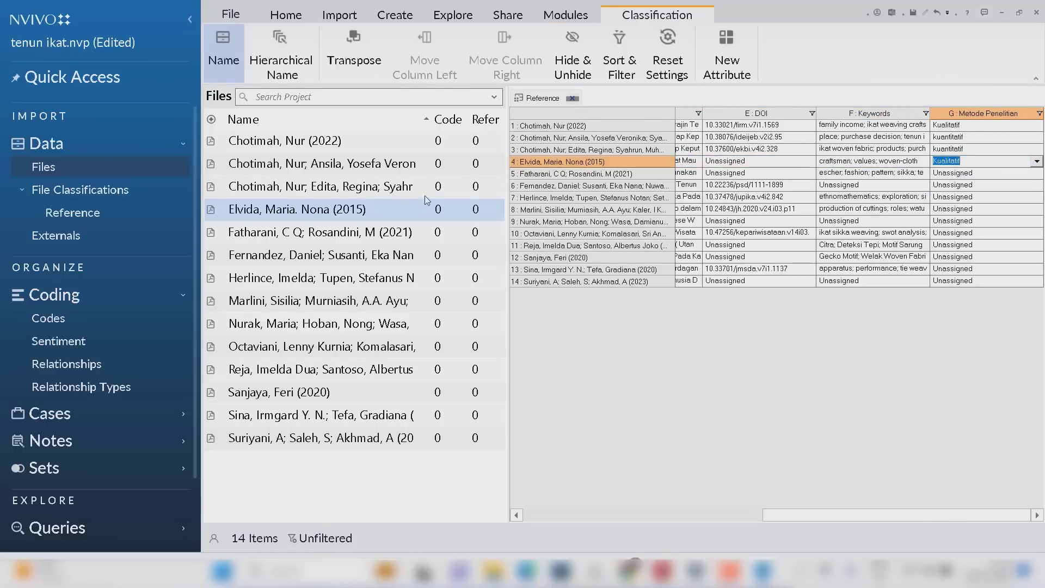
Look through the fifth article, set its Metode Penelitian to Kualitatif in the Reference sheet, and close the article
{"action": "left_click", "coordinate": [305, 233]}
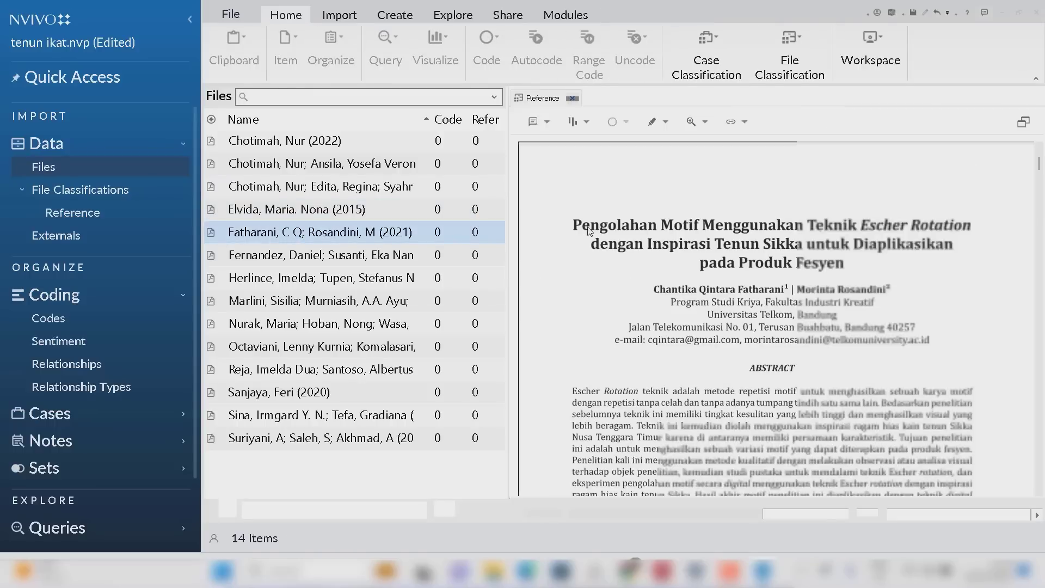
{"action": "left_click_drag", "start_coordinate": [1041, 166], "coordinate": [1041, 215]}
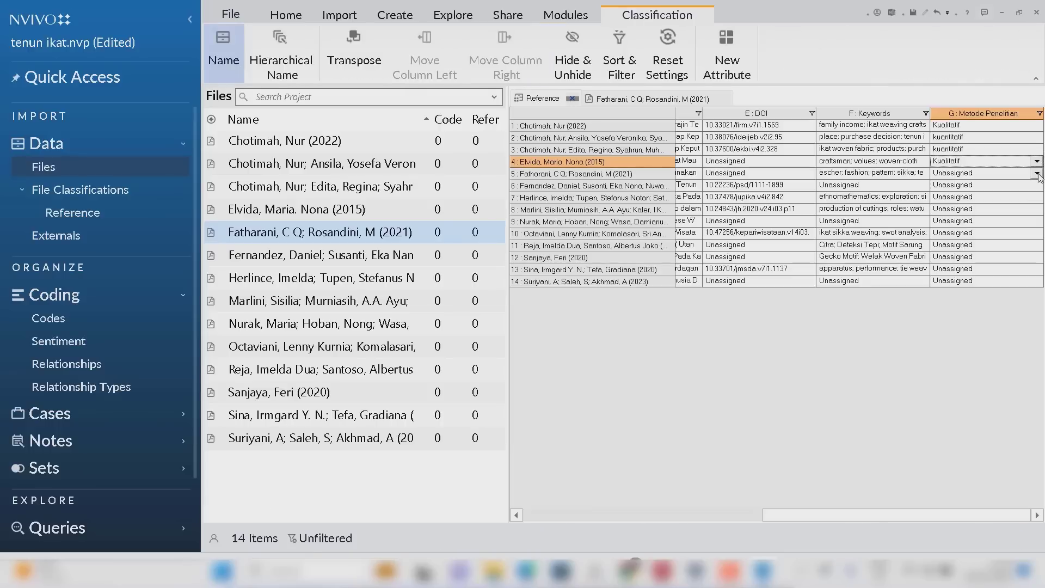
{"action": "left_click", "coordinate": [1036, 173]}
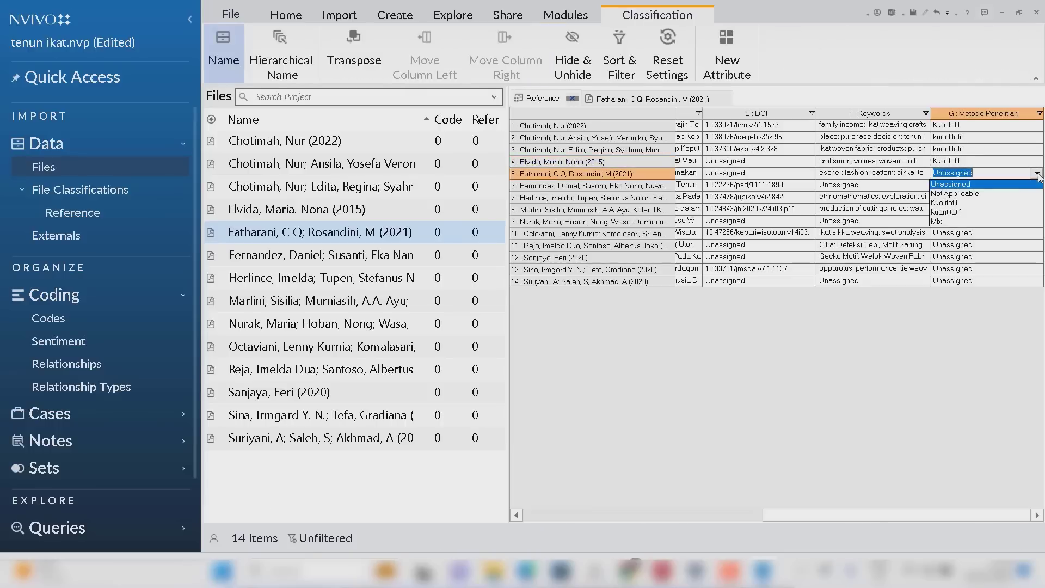
{"action": "left_click", "coordinate": [947, 204]}
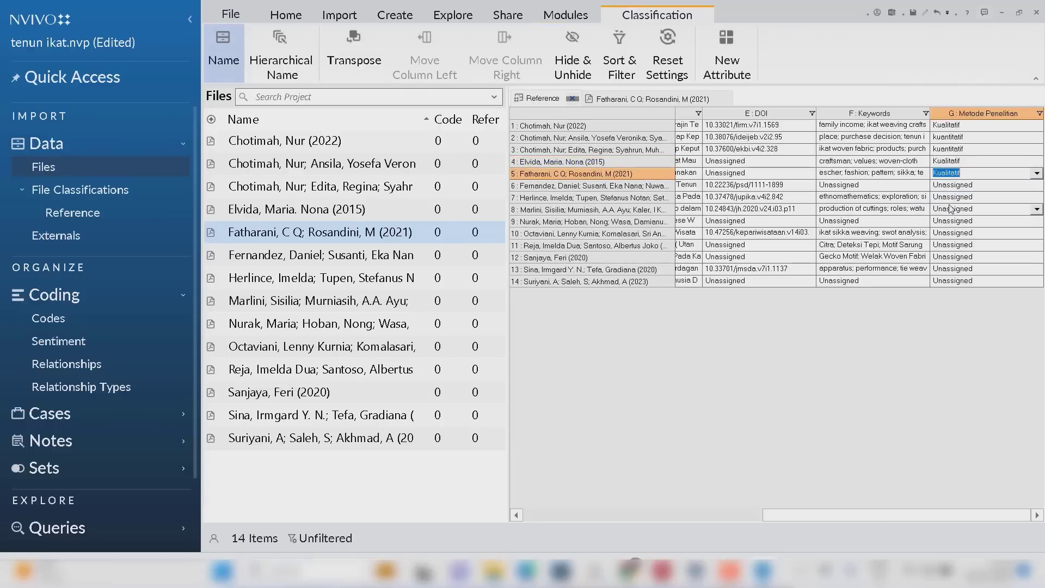
{"action": "left_click", "coordinate": [724, 99]}
Check the sixth article's Metode Penelitian section, set its Metode Penelitian to Kualitatif in the Reference sheet, and close the article
{"action": "left_click", "coordinate": [282, 256]}
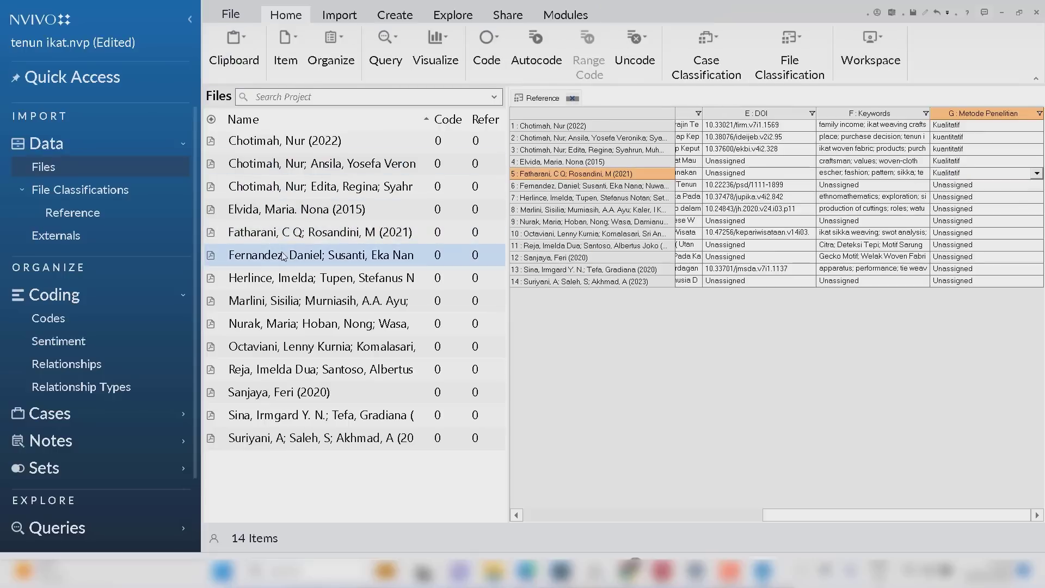
{"action": "double_click", "coordinate": [283, 255]}
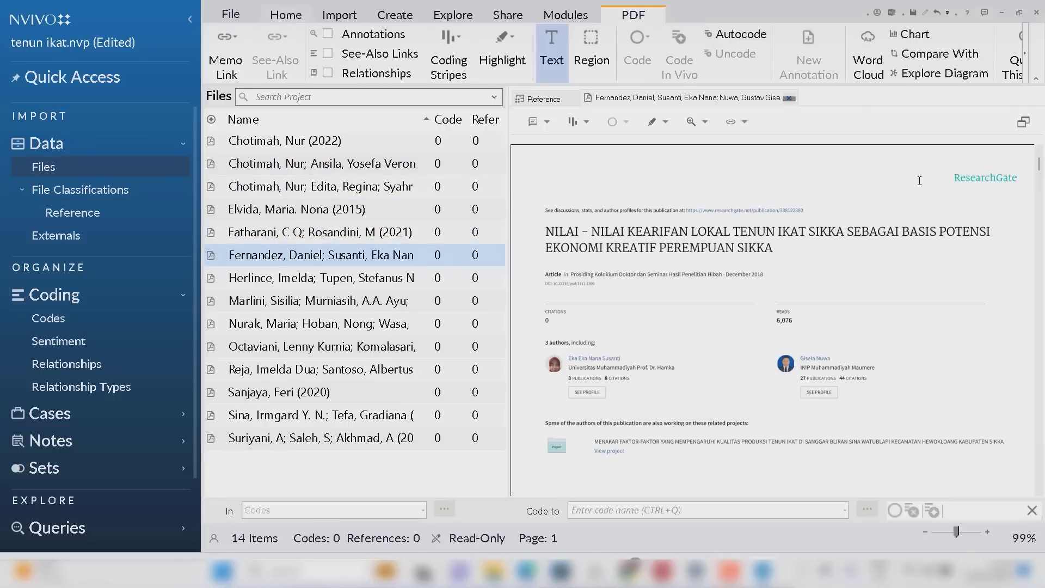
{"action": "left_click_drag", "start_coordinate": [1039, 166], "coordinate": [1033, 238]}
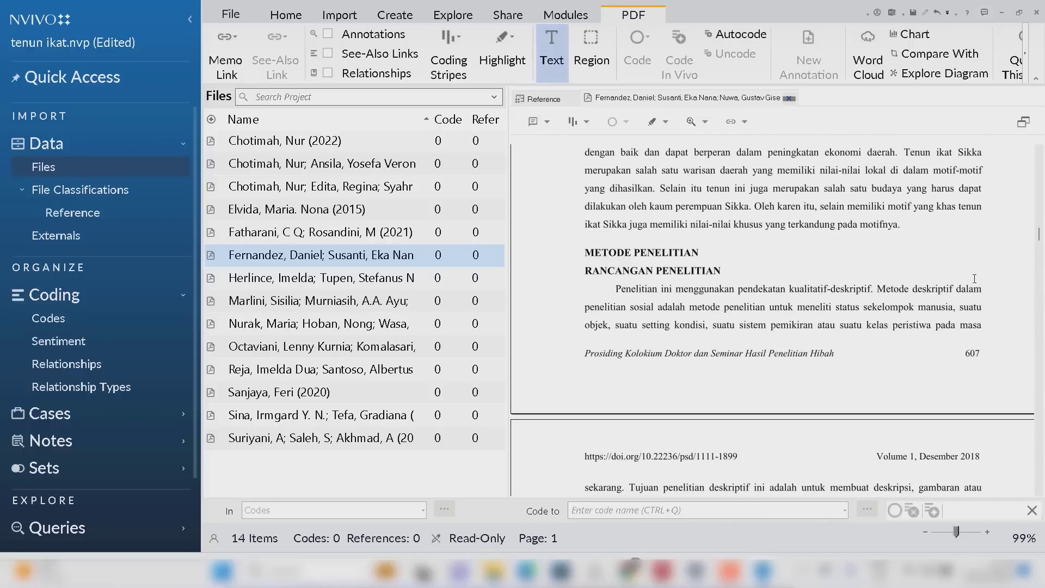
{"action": "left_click", "coordinate": [541, 100]}
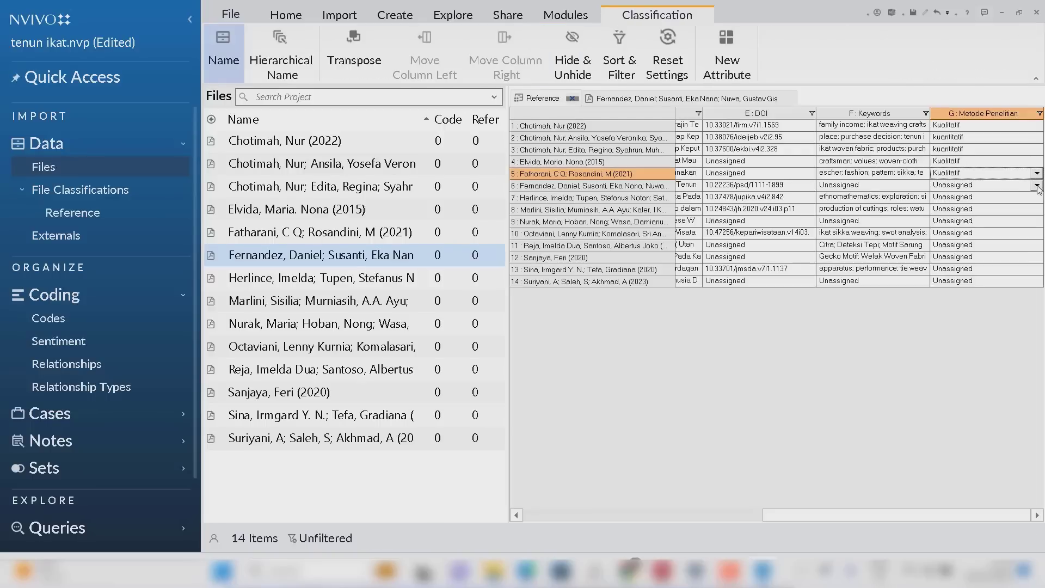
{"action": "left_click", "coordinate": [1036, 187]}
{"action": "left_click", "coordinate": [1037, 187]}
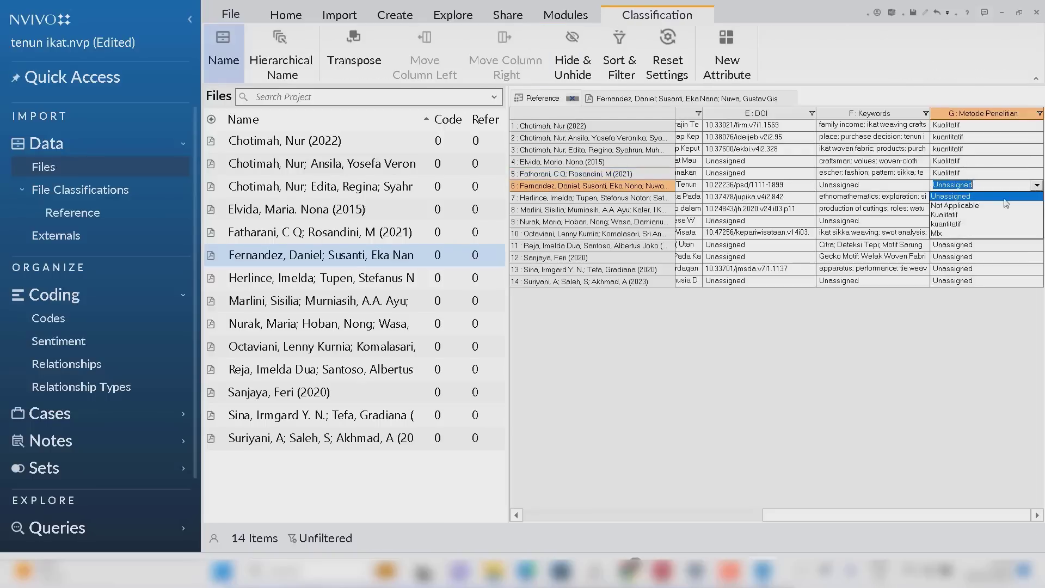
{"action": "left_click", "coordinate": [974, 209]}
{"action": "left_click", "coordinate": [789, 99]}
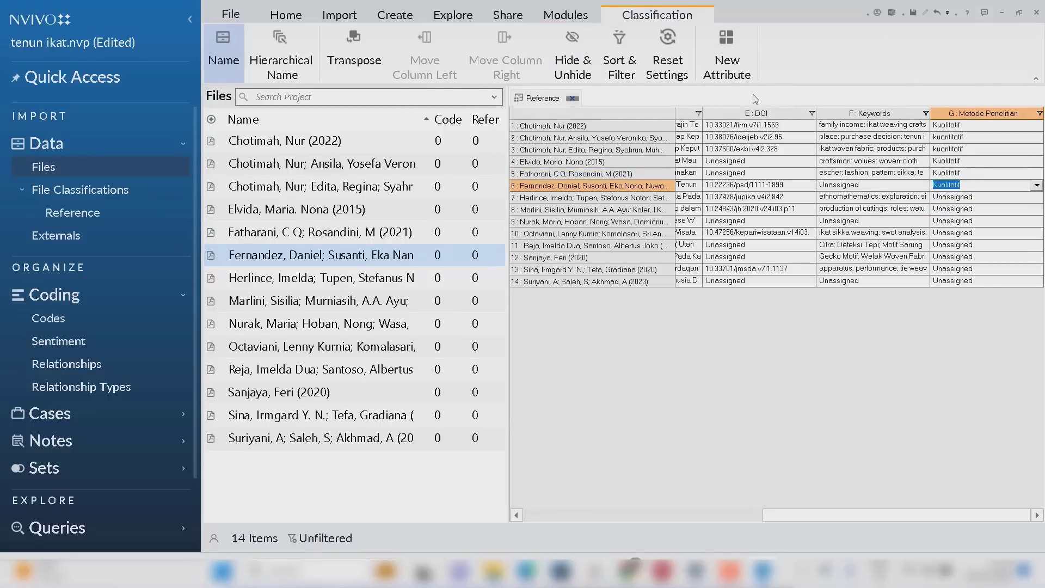
Check the seventh article's Metode section, set its Metode Penelitian to Kualitatif in the Reference sheet, and close the article
{"action": "left_click", "coordinate": [341, 281]}
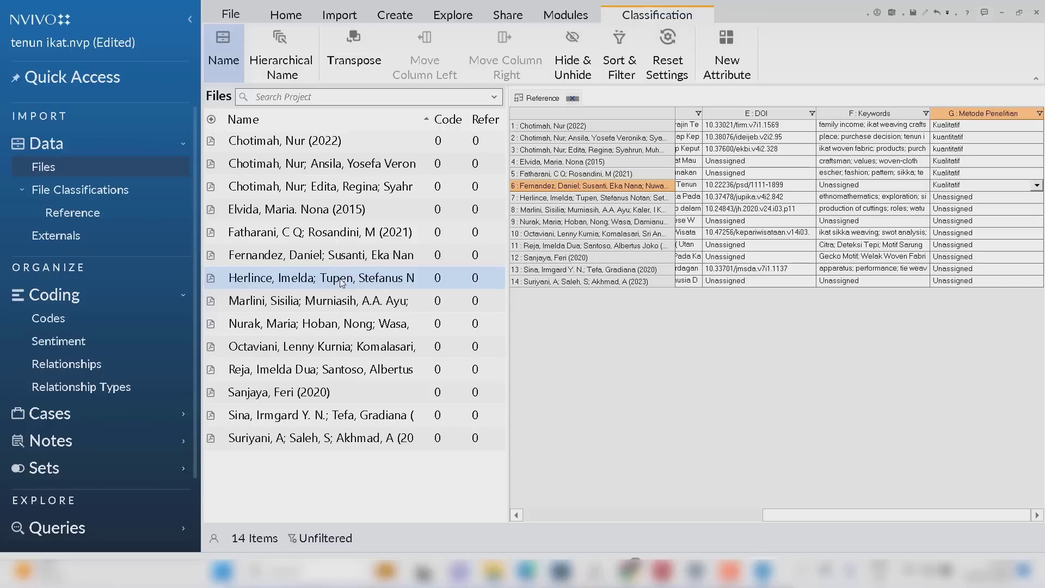
{"action": "double_click", "coordinate": [342, 281]}
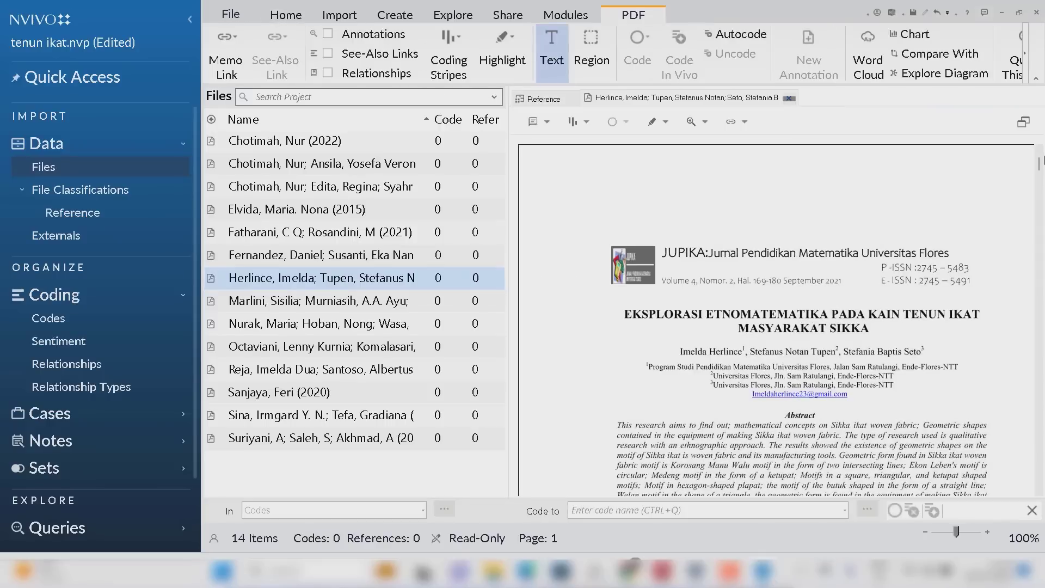
{"action": "left_click_drag", "start_coordinate": [1040, 158], "coordinate": [1034, 233]}
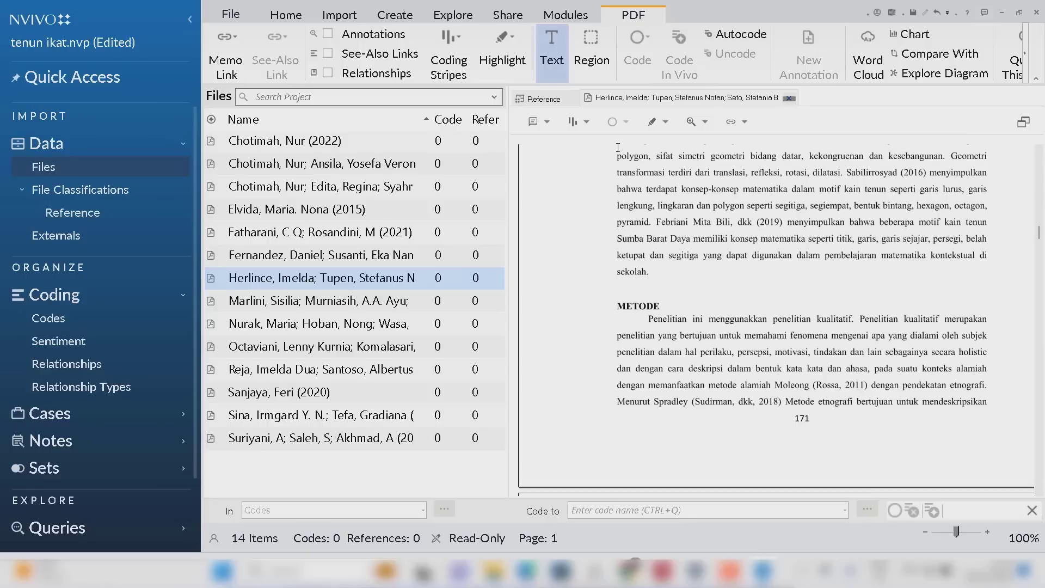
{"action": "left_click", "coordinate": [540, 101]}
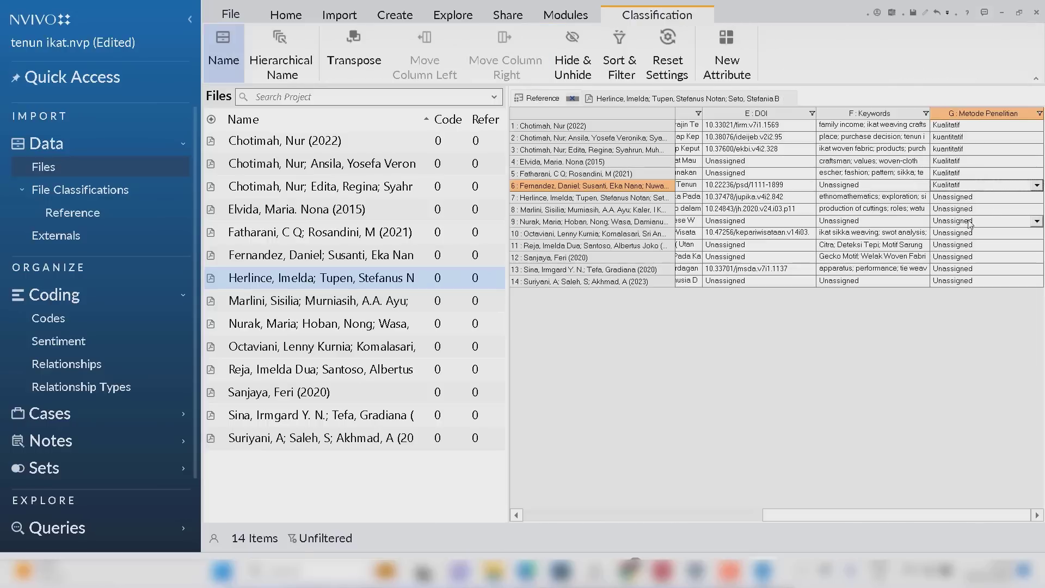
{"action": "left_click", "coordinate": [1037, 198]}
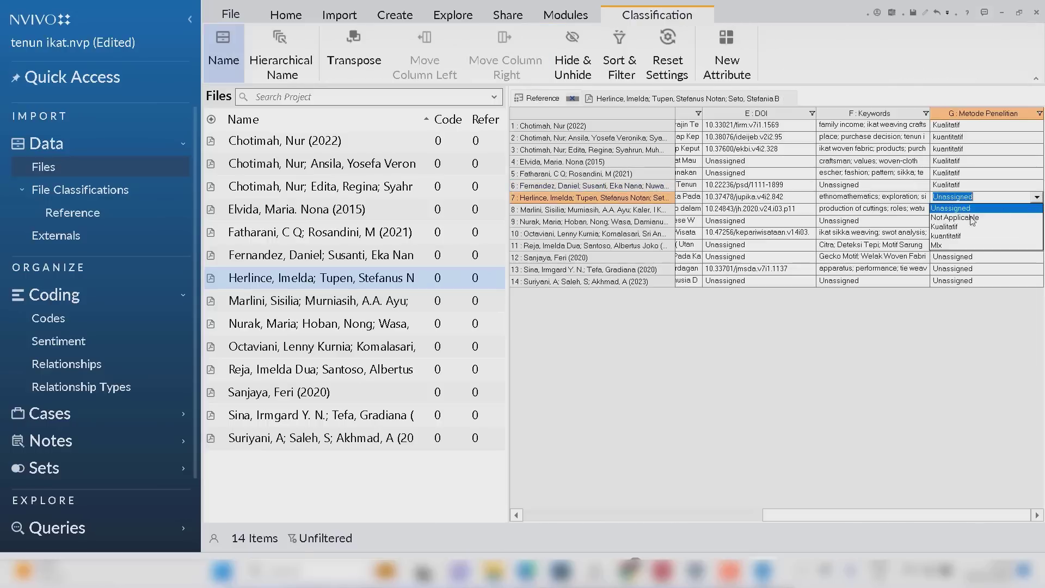
{"action": "left_click", "coordinate": [958, 216]}
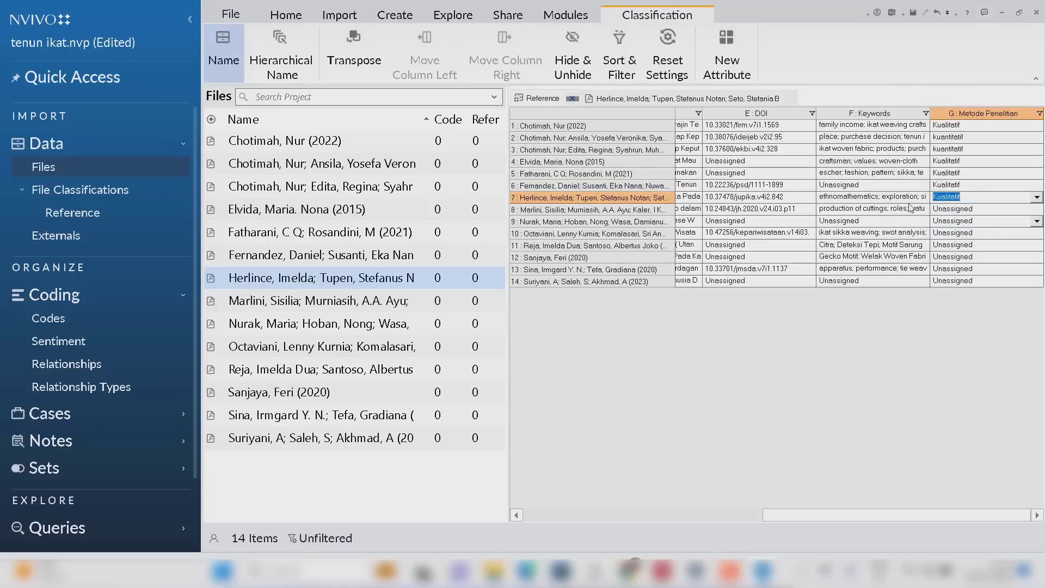
{"action": "left_click", "coordinate": [790, 99]}
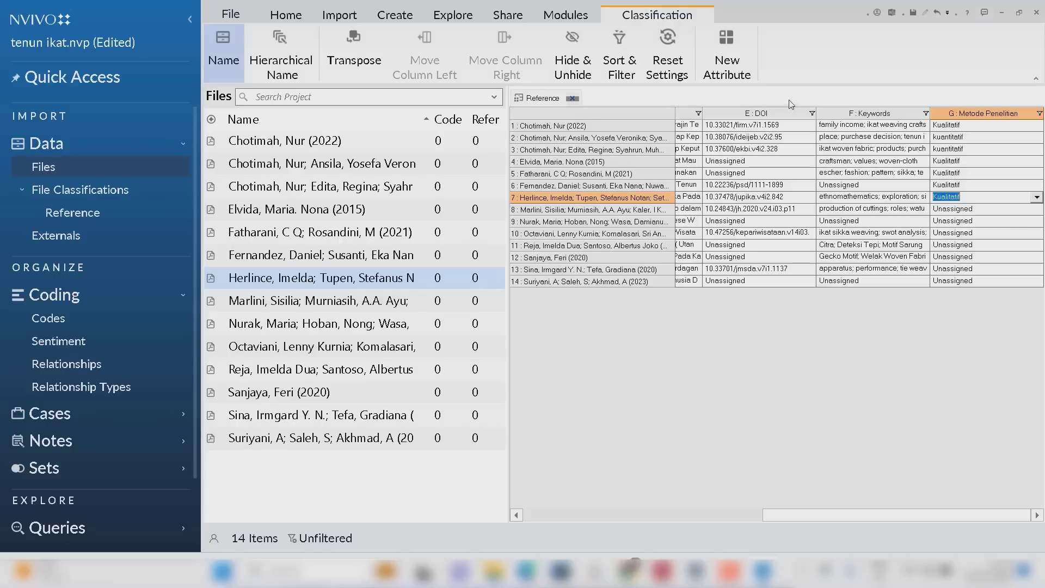
Check the eighth article's Metode section, set its Metode Penelitian to Kualitatif in the Reference sheet, and close the article
{"action": "left_click", "coordinate": [267, 301]}
{"action": "double_click", "coordinate": [267, 301]}
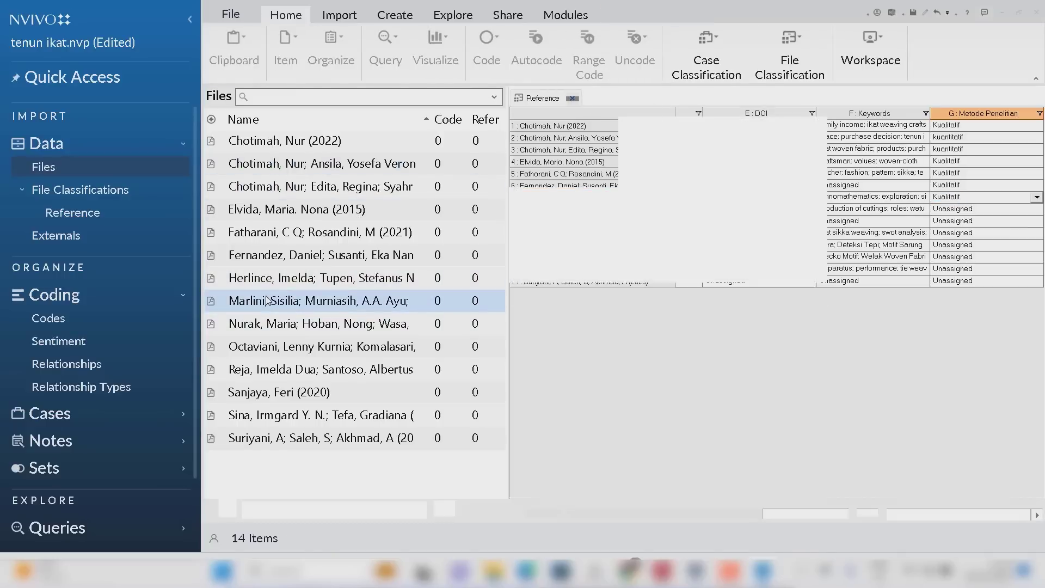
{"action": "left_click_drag", "start_coordinate": [1039, 169], "coordinate": [1030, 317]}
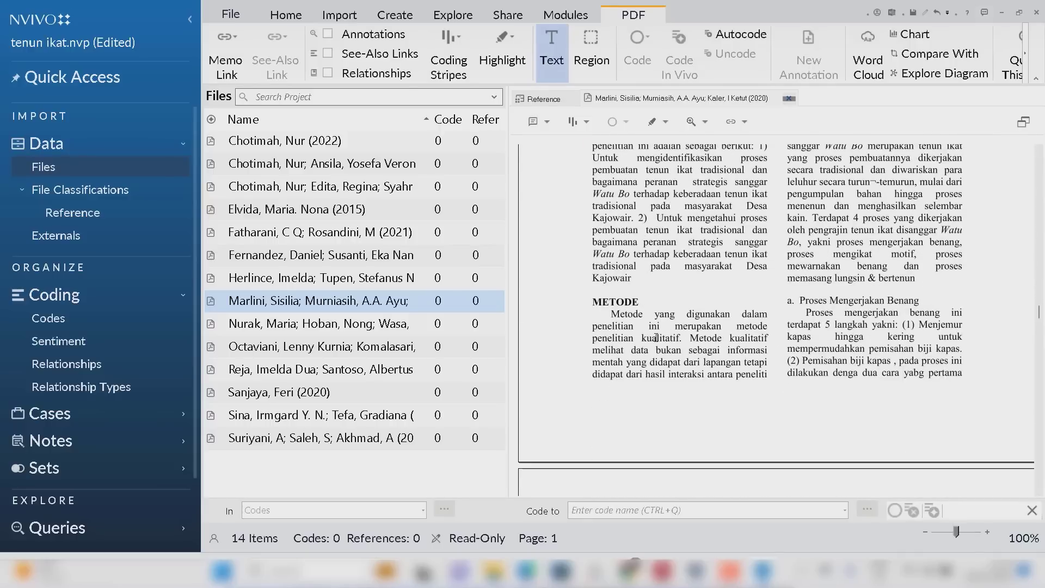
{"action": "left_click", "coordinate": [546, 103]}
{"action": "left_click", "coordinate": [1037, 212]}
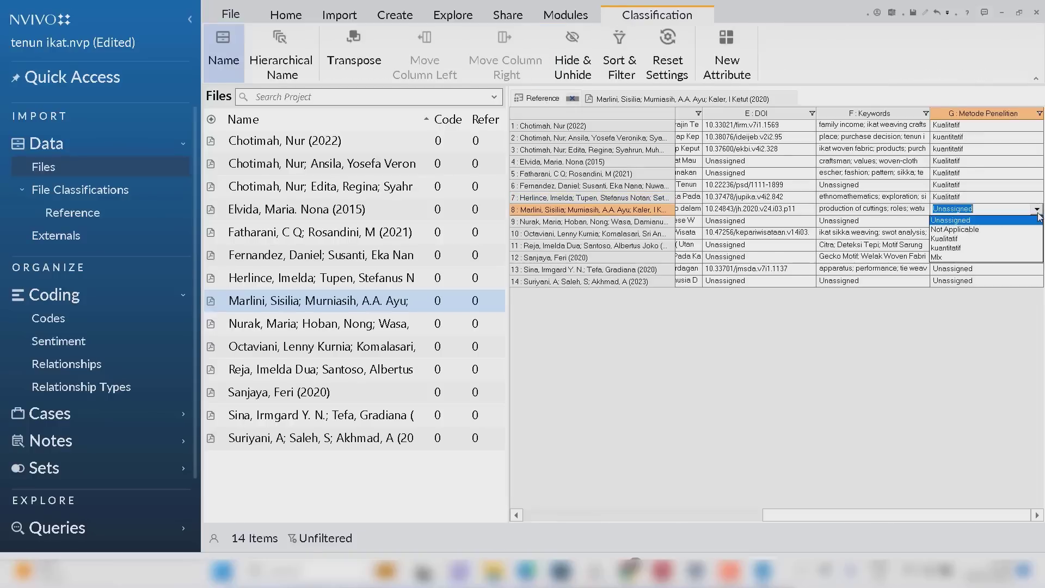
{"action": "left_click", "coordinate": [945, 238]}
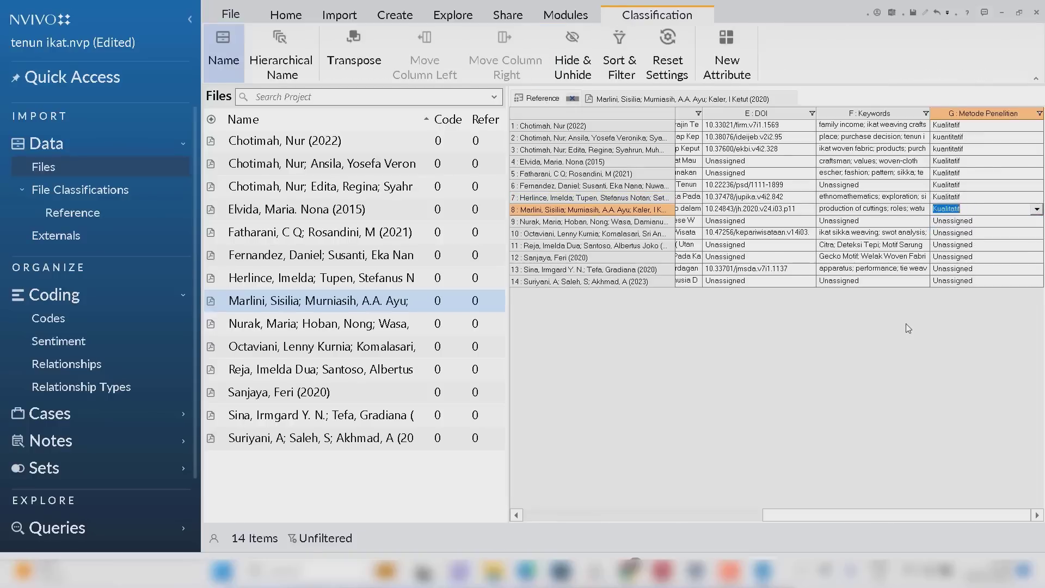
{"action": "key", "text": "Down"}
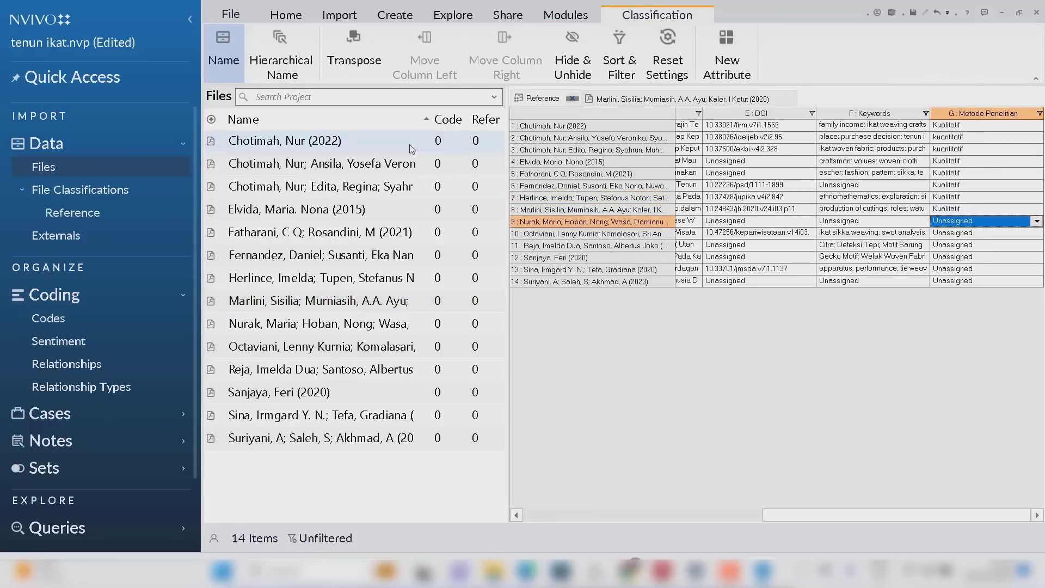
{"action": "left_click", "coordinate": [788, 99]}
Check the ninth article's Metode section, set its Metode Penelitian to Kualitatif in the Reference sheet, and close the article
{"action": "left_click", "coordinate": [314, 321]}
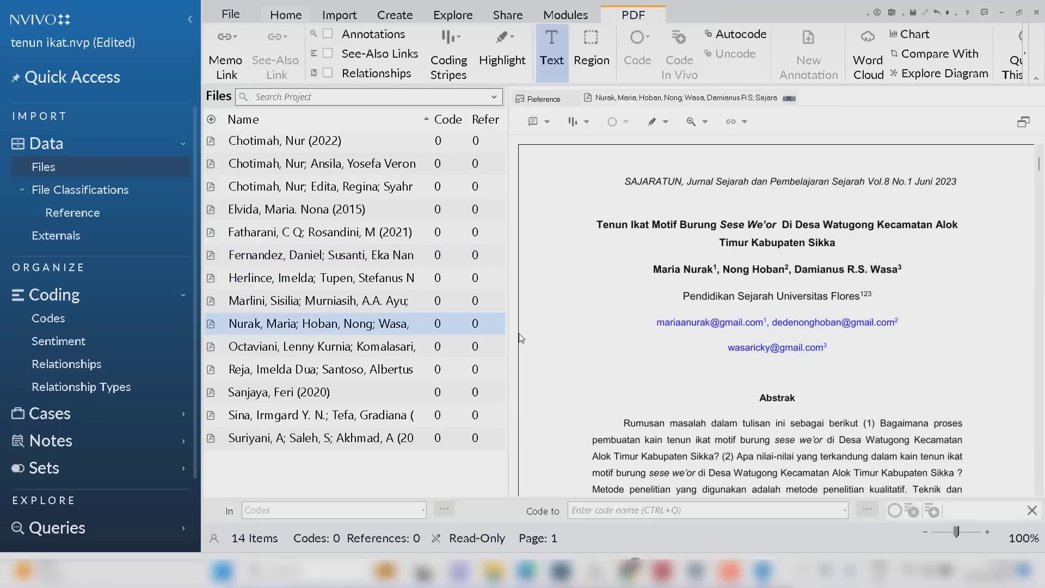
{"action": "left_click_drag", "start_coordinate": [1040, 164], "coordinate": [1038, 217]}
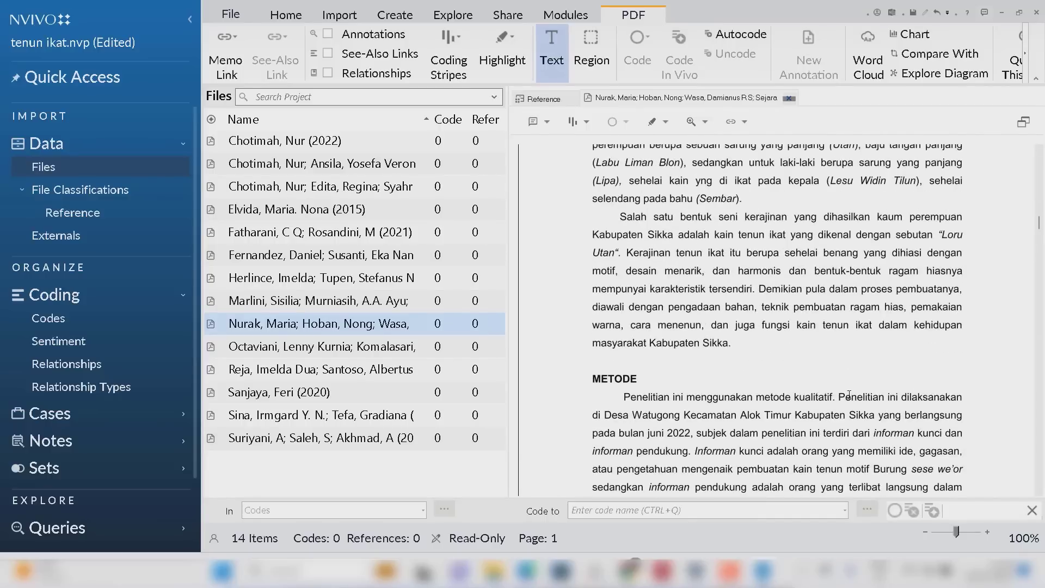
{"action": "left_click", "coordinate": [540, 101]}
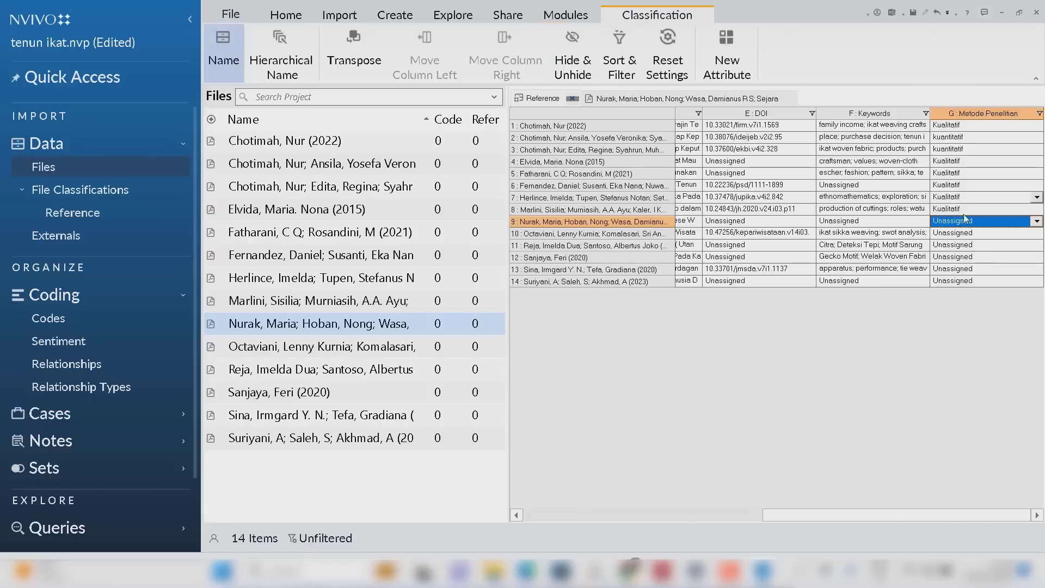
{"action": "left_click", "coordinate": [1037, 222]}
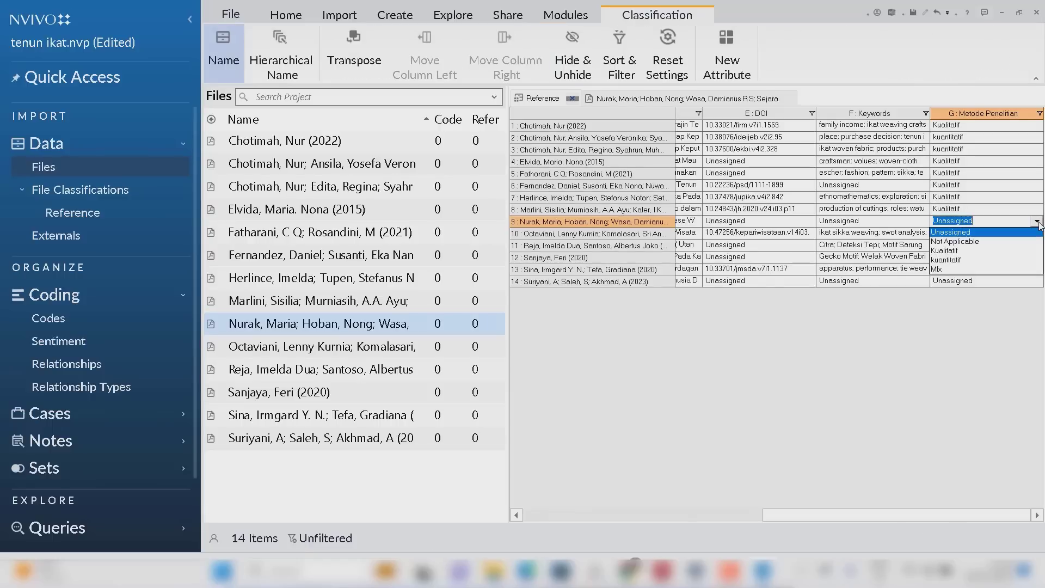
{"action": "left_click", "coordinate": [952, 251]}
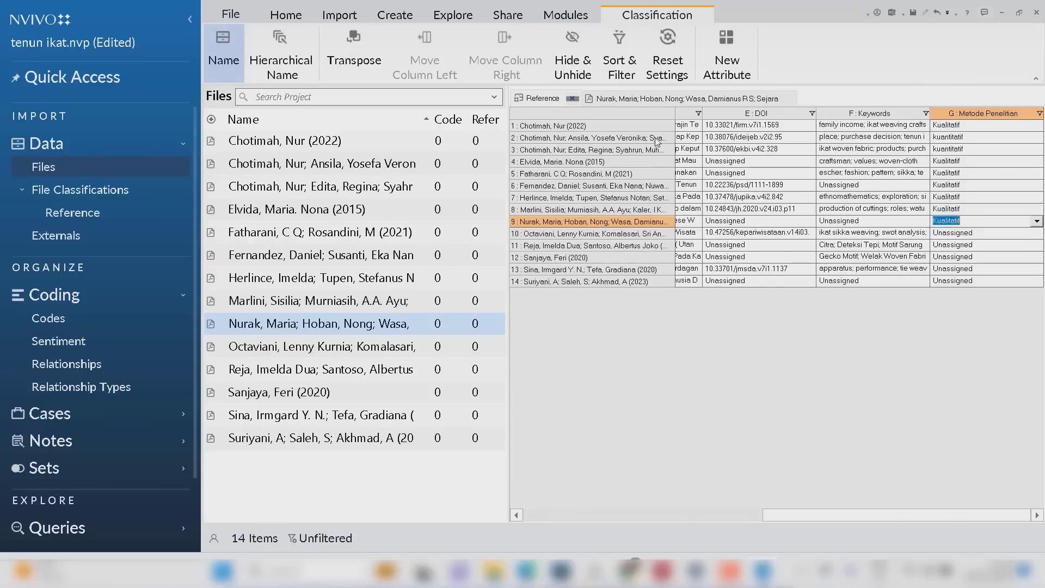
{"action": "left_click", "coordinate": [792, 98]}
Find the Metode section in the tenth article, set its Metode Penelitian to Kualitatif in the Reference sheet, and close the article
{"action": "left_click", "coordinate": [305, 346]}
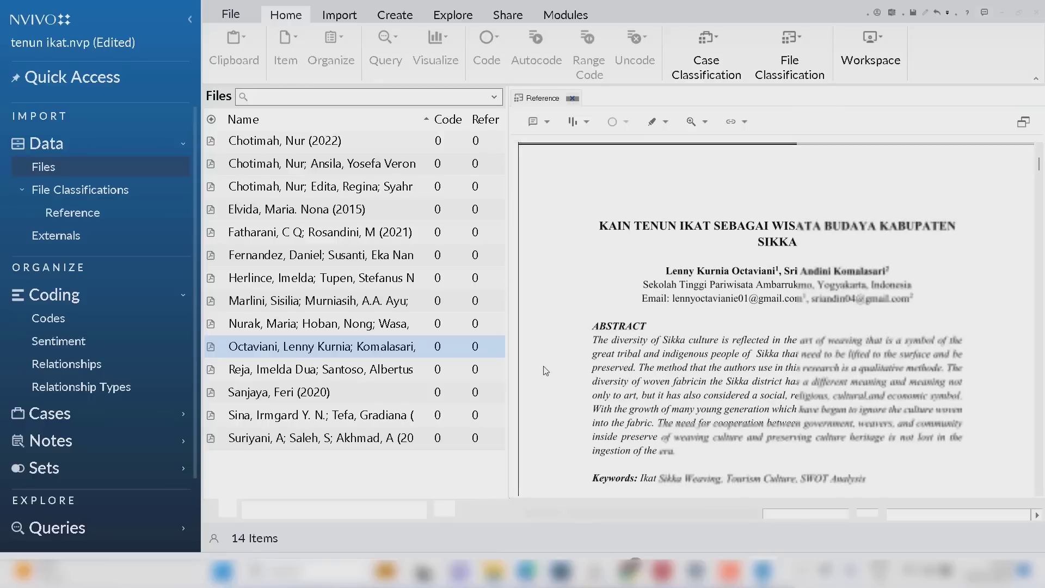
{"action": "left_click_drag", "start_coordinate": [1038, 163], "coordinate": [1037, 220]}
{"action": "scroll", "coordinate": [1037, 223], "scroll_direction": "down", "scroll_amount": 10}
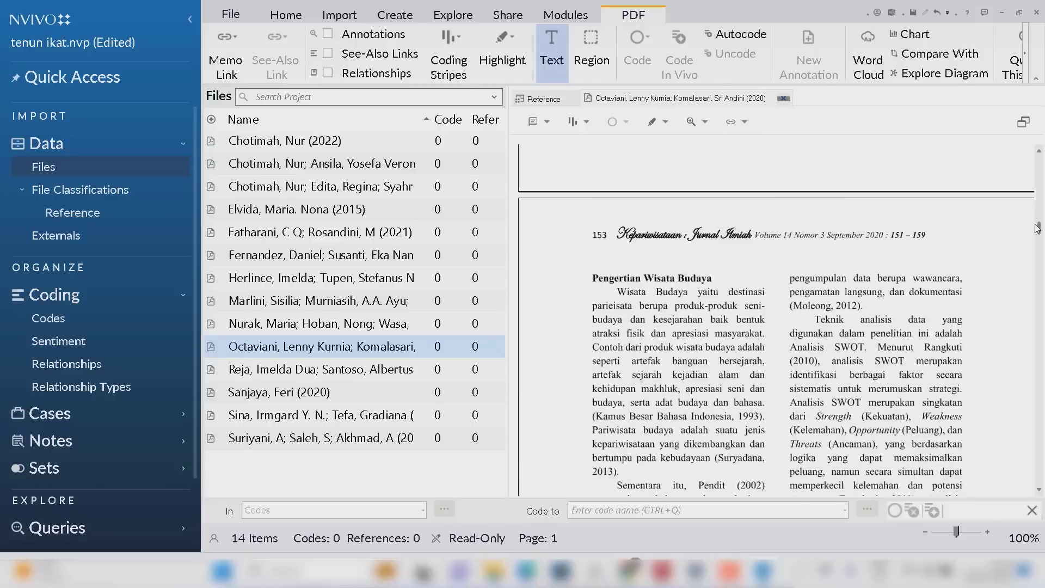
{"action": "scroll", "coordinate": [1037, 228], "scroll_direction": "down", "scroll_amount": 20}
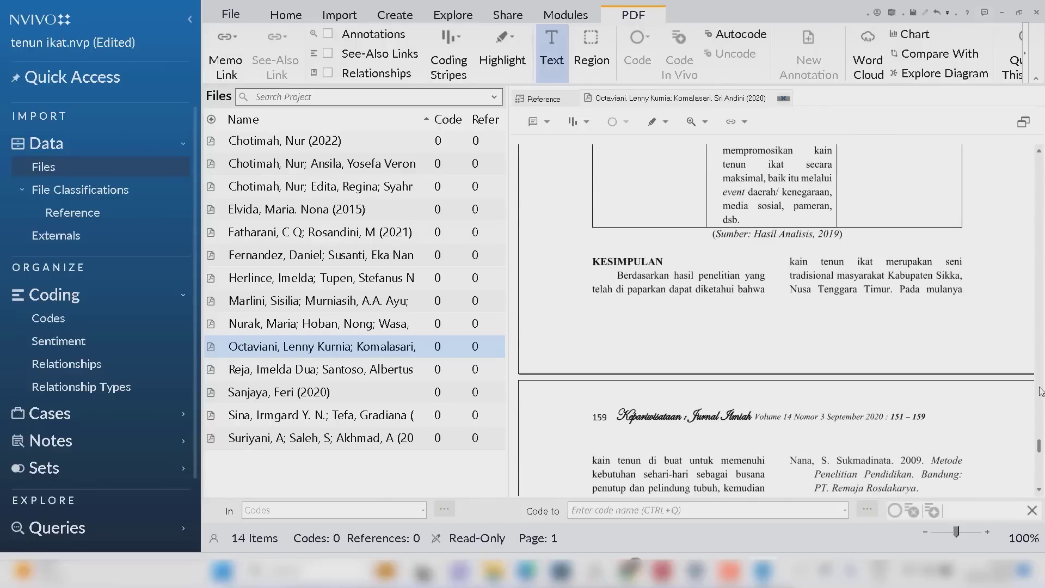
{"action": "left_click_drag", "start_coordinate": [1040, 447], "coordinate": [1037, 302]}
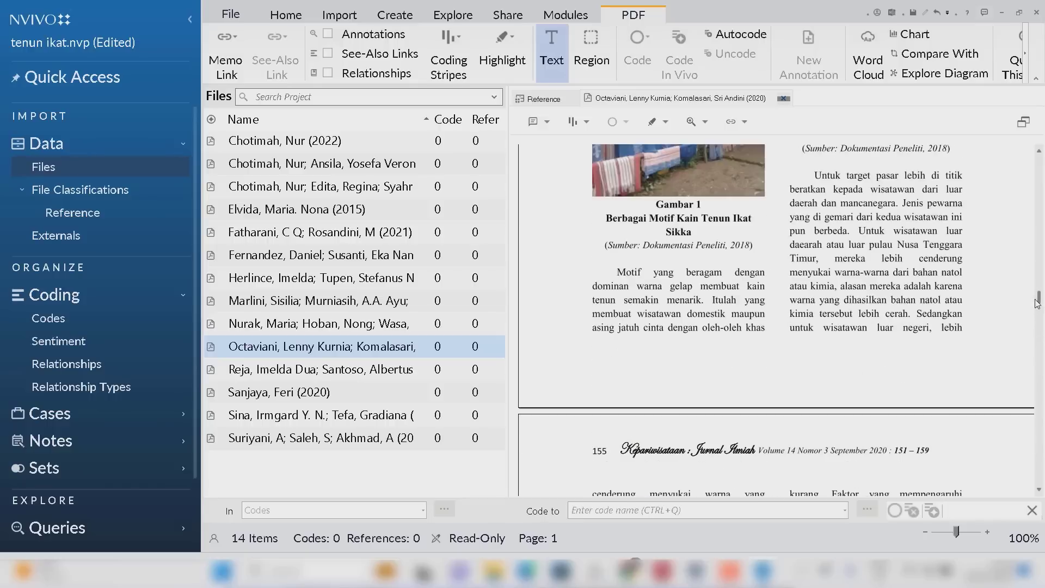
{"action": "scroll", "coordinate": [1034, 286], "scroll_direction": "down", "scroll_amount": 10}
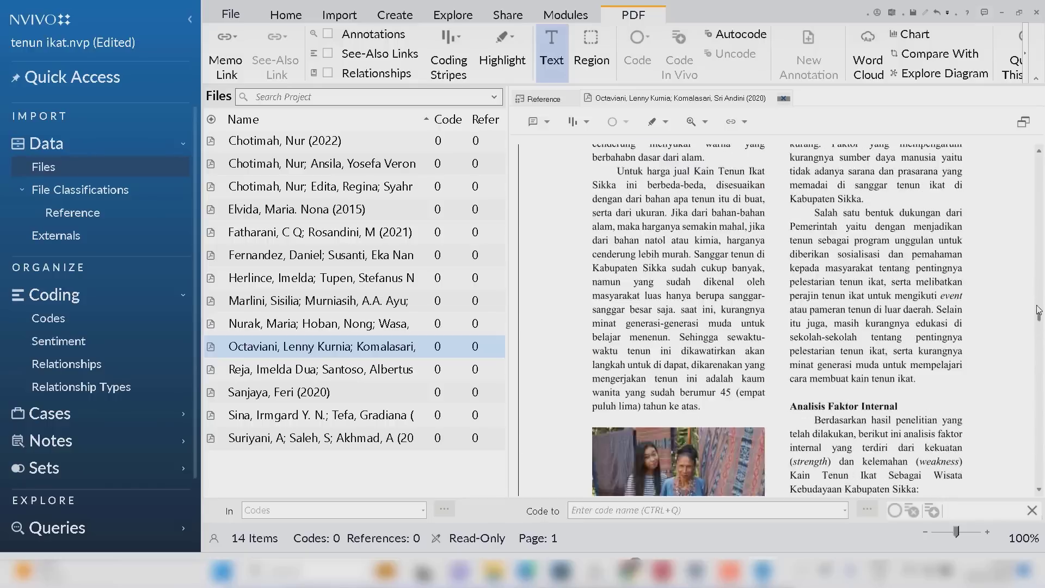
{"action": "scroll", "coordinate": [1040, 309], "scroll_direction": "down", "scroll_amount": 5}
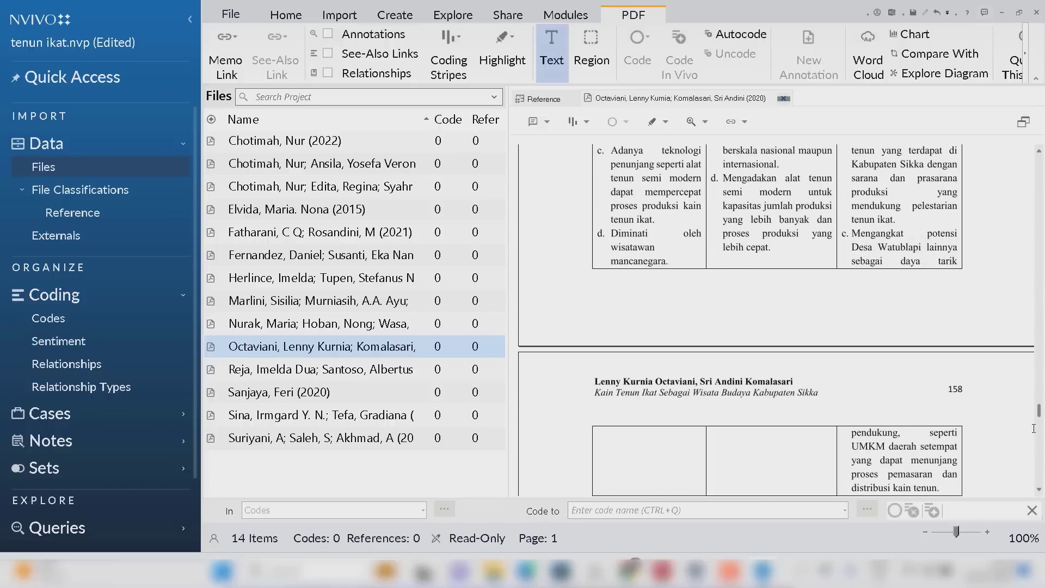
{"action": "left_click_drag", "start_coordinate": [1041, 415], "coordinate": [1041, 256]}
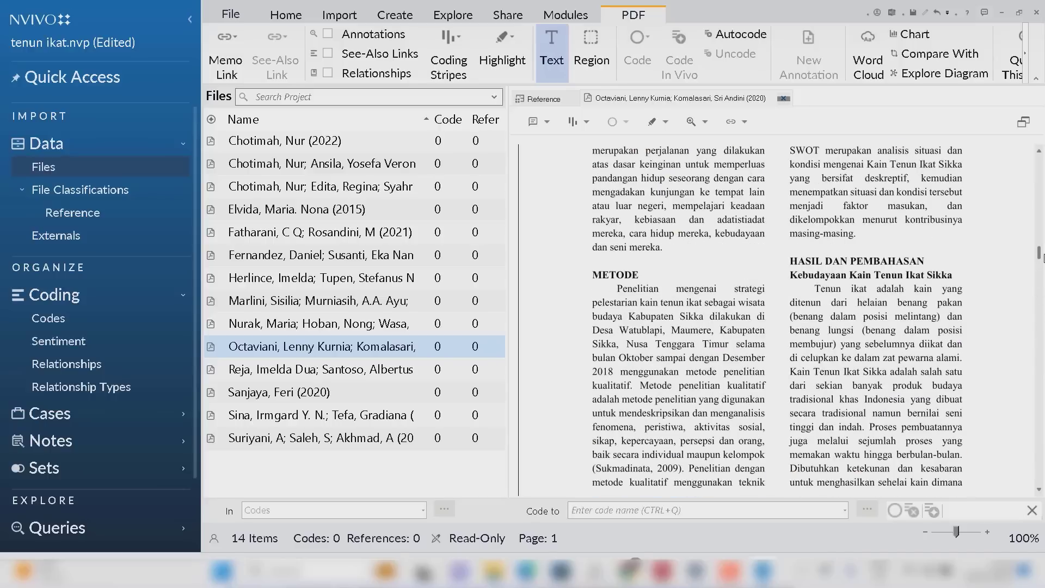
{"action": "scroll", "coordinate": [1042, 258], "scroll_direction": "down", "scroll_amount": 1}
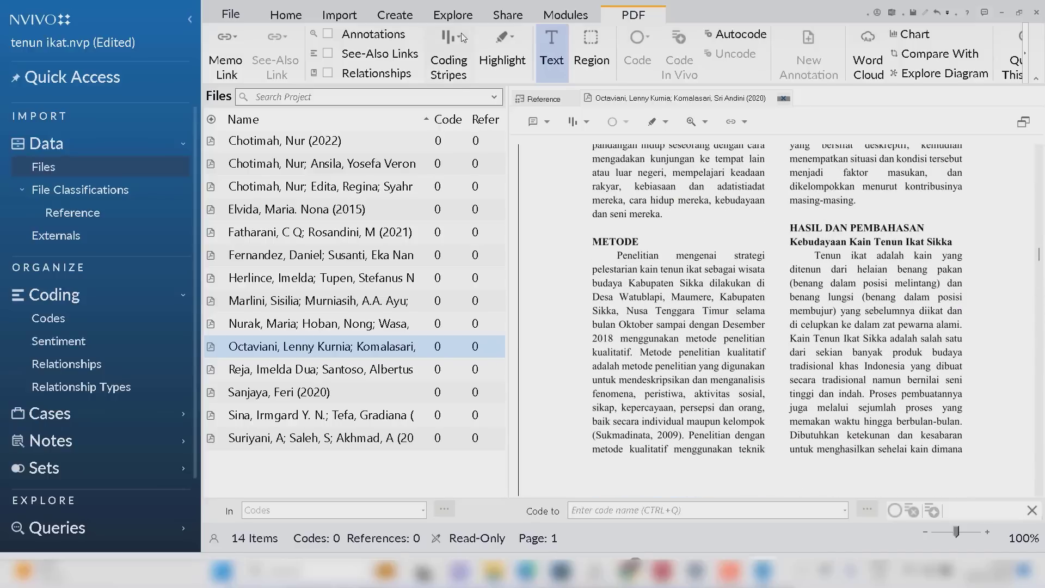
{"action": "scroll", "coordinate": [462, 38], "scroll_direction": "down", "scroll_amount": 6}
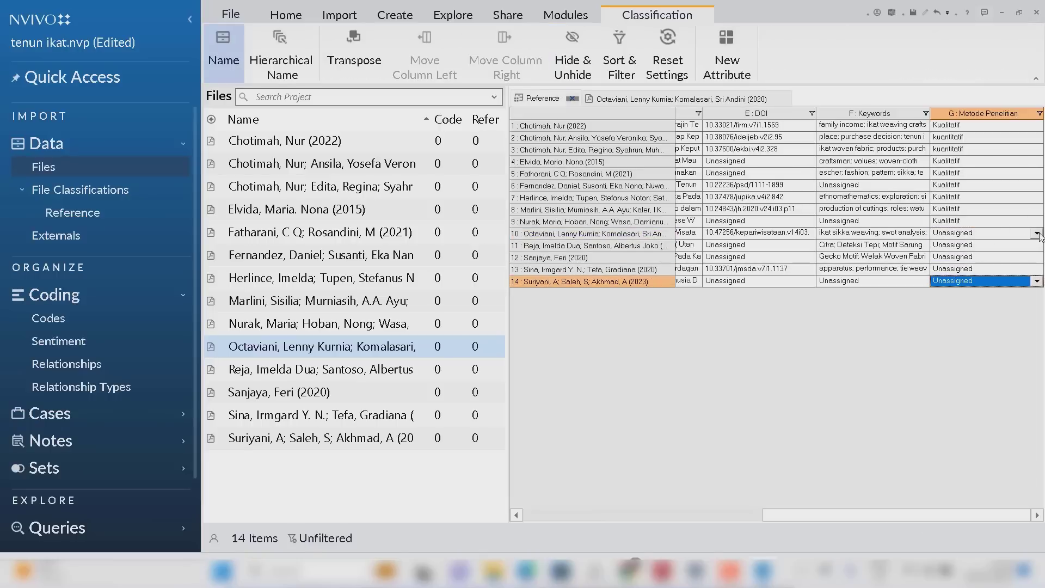
{"action": "left_click", "coordinate": [1038, 234]}
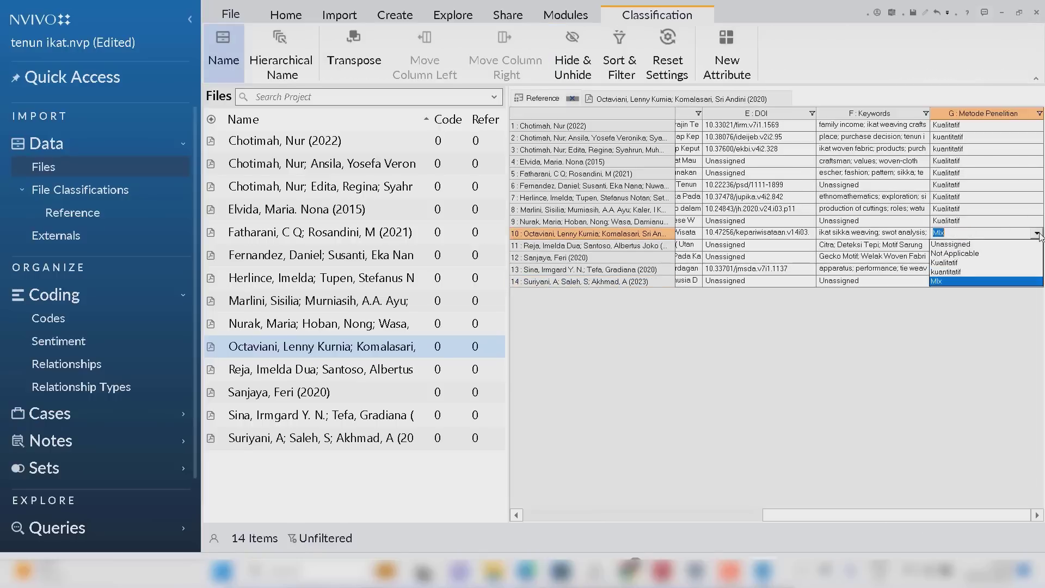
{"action": "left_click", "coordinate": [945, 263]}
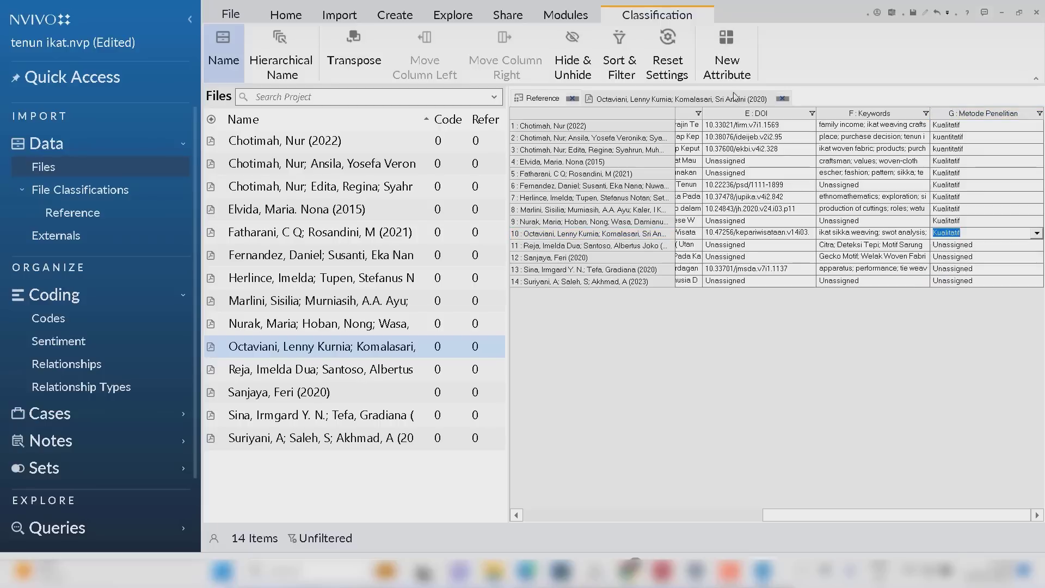
{"action": "left_click", "coordinate": [782, 99]}
Look through the eleventh article for its method, set its Metode Penelitian to kuantitatif in the Reference sheet, and close the article
{"action": "left_click", "coordinate": [289, 373]}
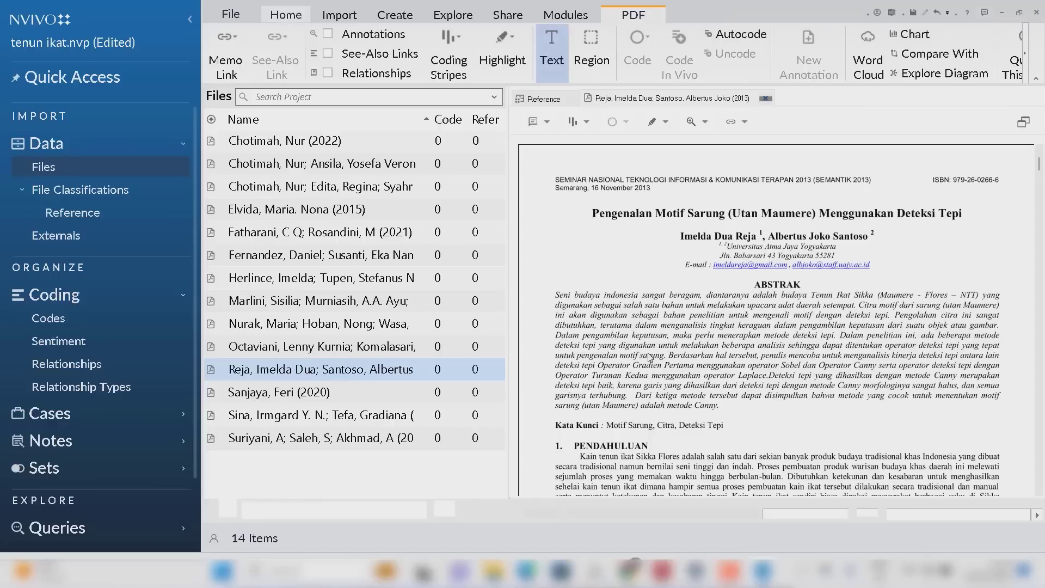
{"action": "left_click_drag", "start_coordinate": [1039, 168], "coordinate": [1032, 271]}
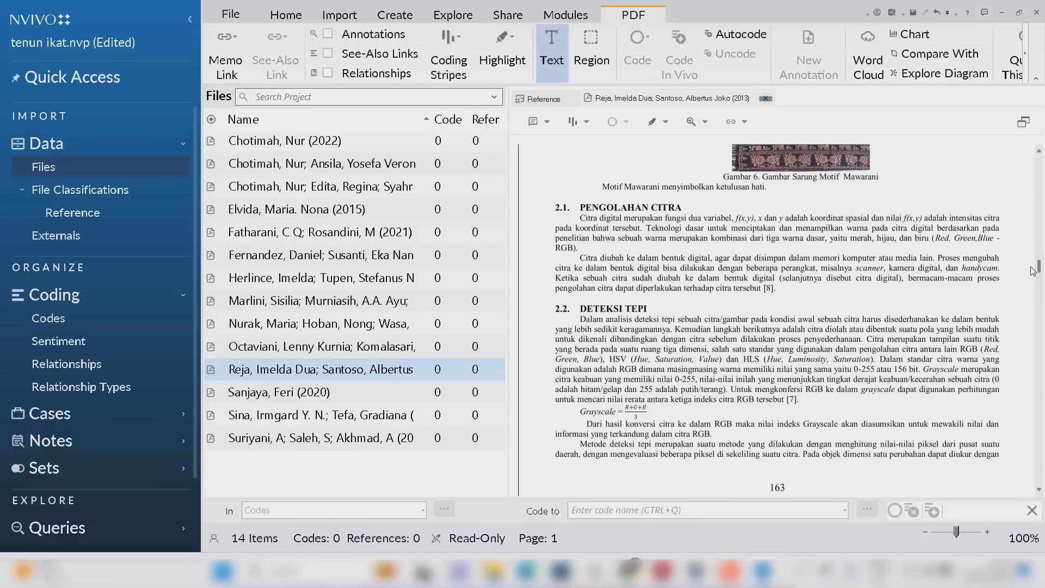
{"action": "left_click_drag", "start_coordinate": [1033, 271], "coordinate": [1030, 242]}
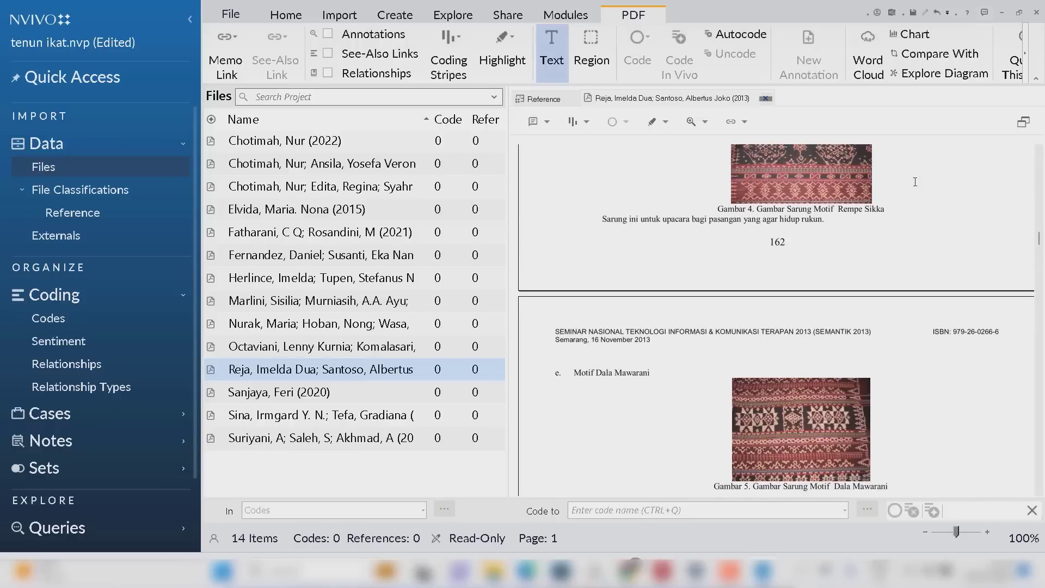
{"action": "left_click", "coordinate": [544, 99]}
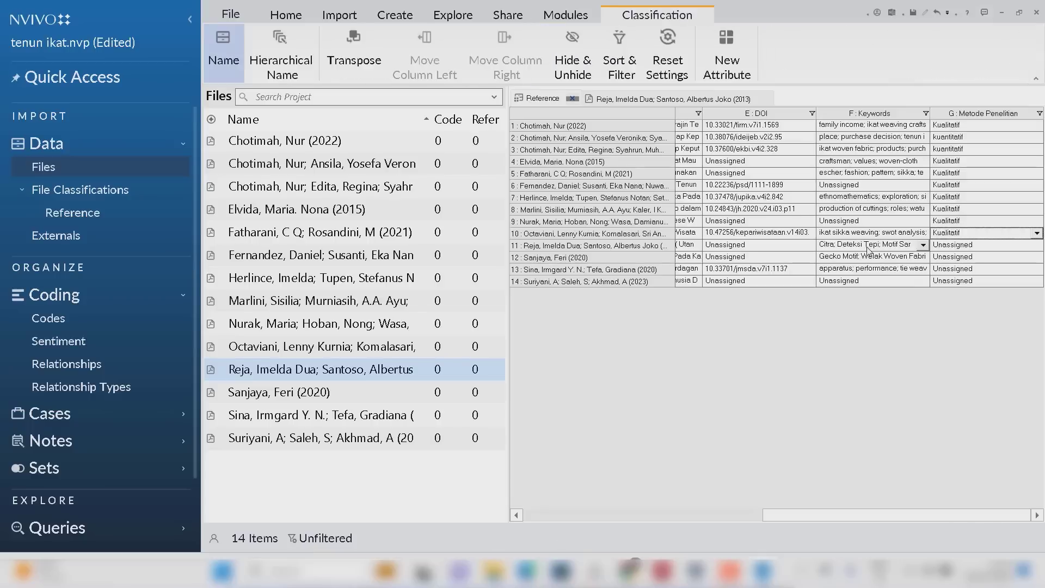
{"action": "left_click", "coordinate": [1037, 246]}
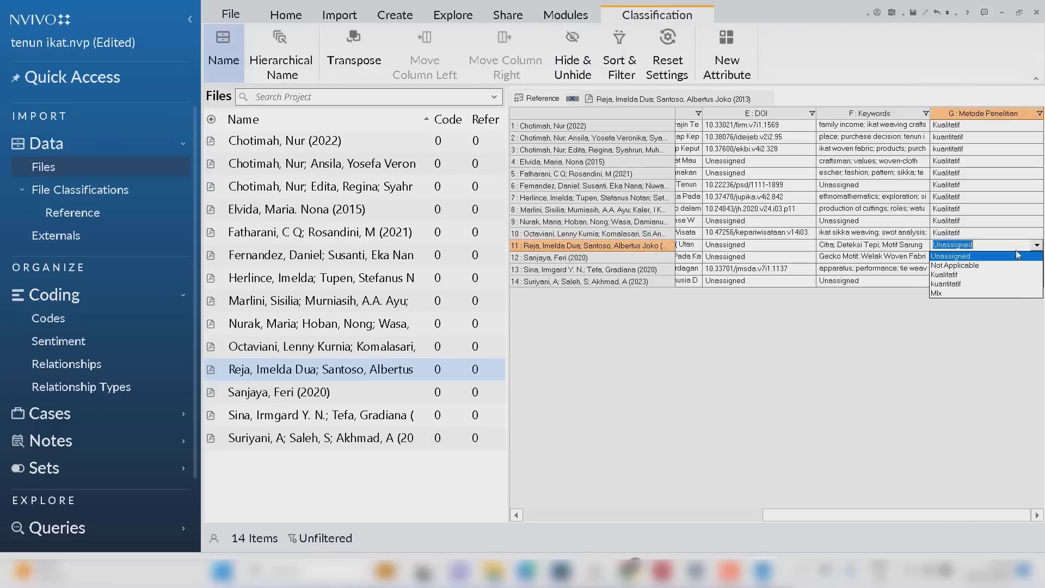
{"action": "left_click", "coordinate": [958, 274]}
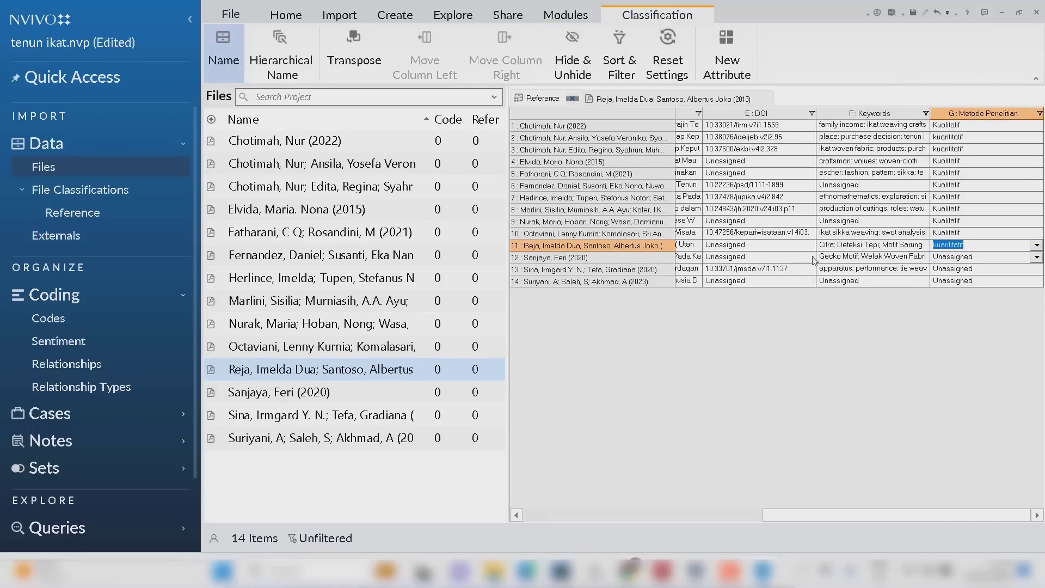
{"action": "left_click", "coordinate": [765, 99]}
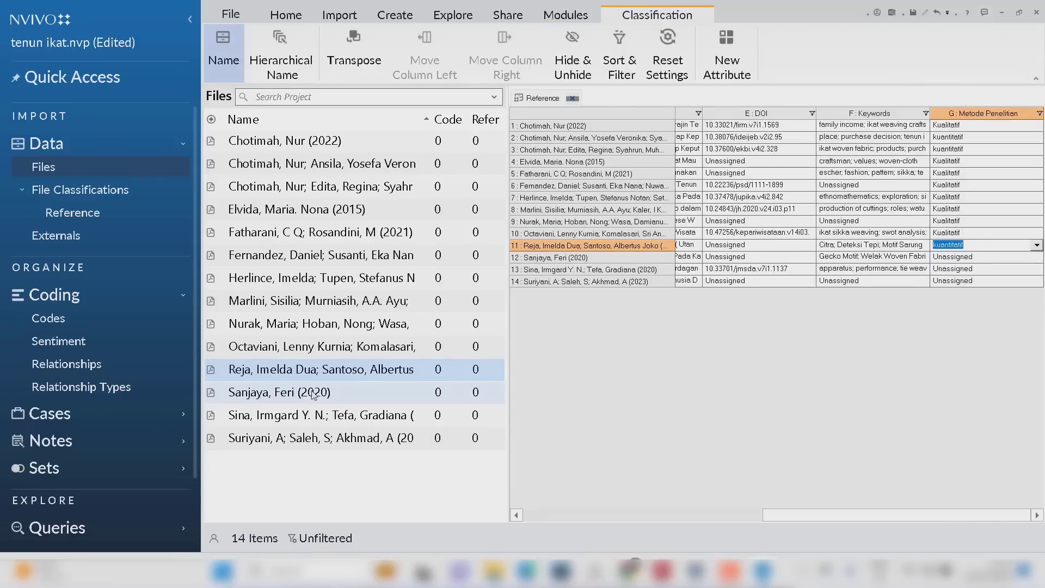
Find the Metodelogi Penelitian section in the twelfth article, set its Metode Penelitian to Kualitatif in the Reference sheet, and close the article
{"action": "left_click", "coordinate": [310, 396]}
{"action": "double_click", "coordinate": [310, 397]}
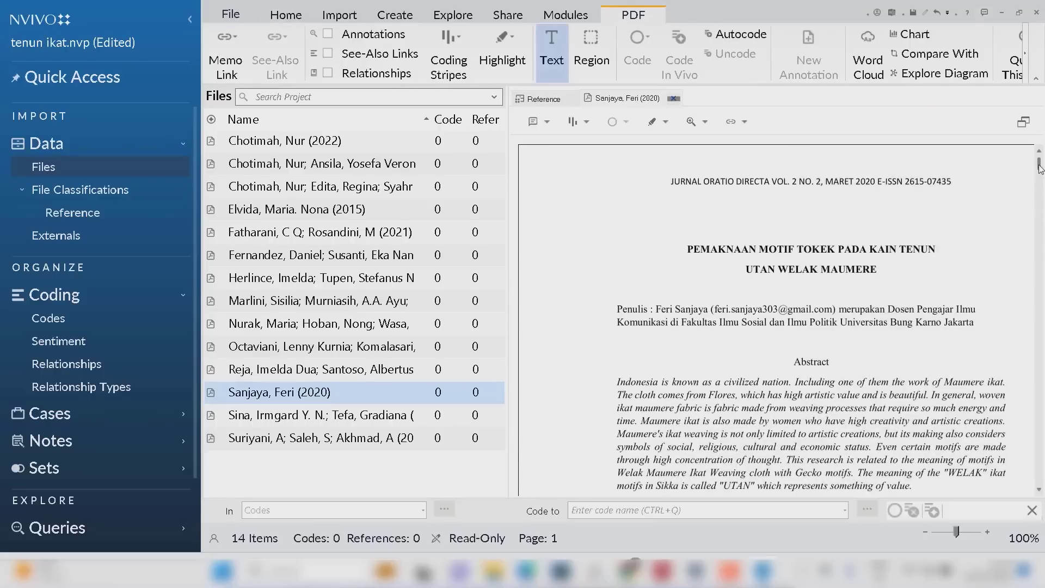
{"action": "left_click_drag", "start_coordinate": [1039, 166], "coordinate": [1028, 329]}
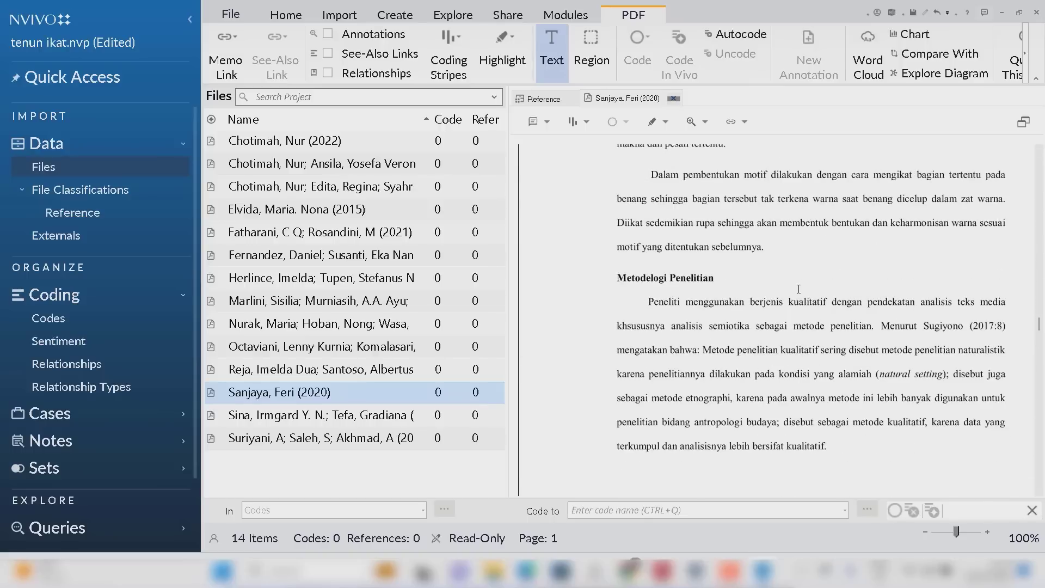
{"action": "left_click", "coordinate": [553, 101]}
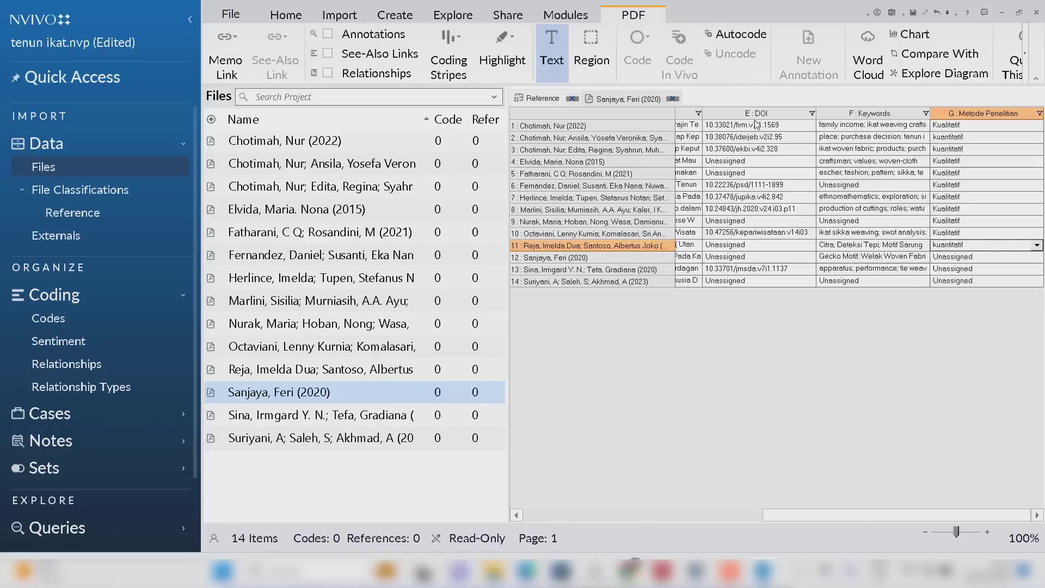
{"action": "left_click", "coordinate": [1036, 258]}
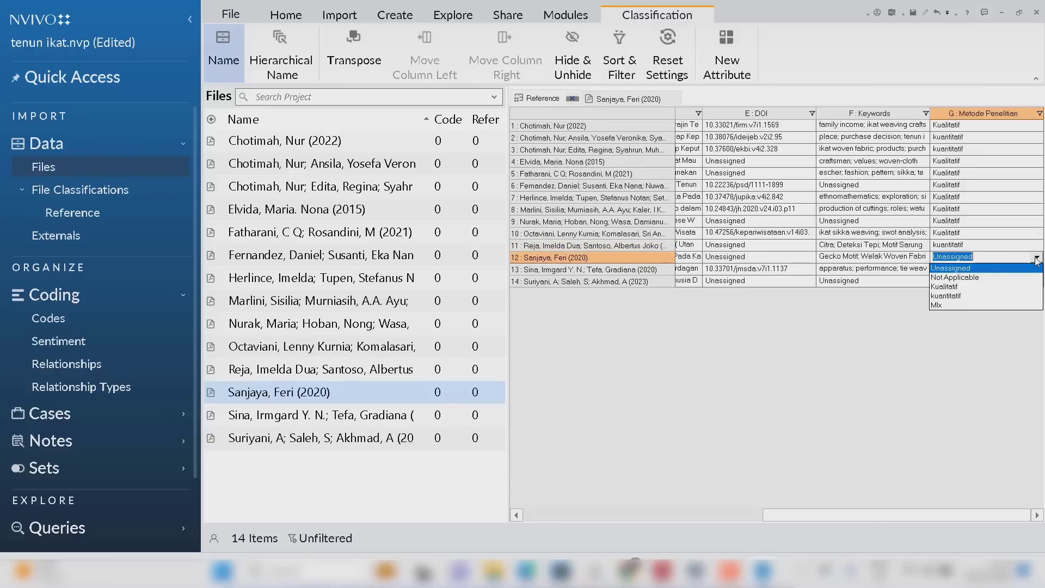
{"action": "left_click", "coordinate": [963, 288]}
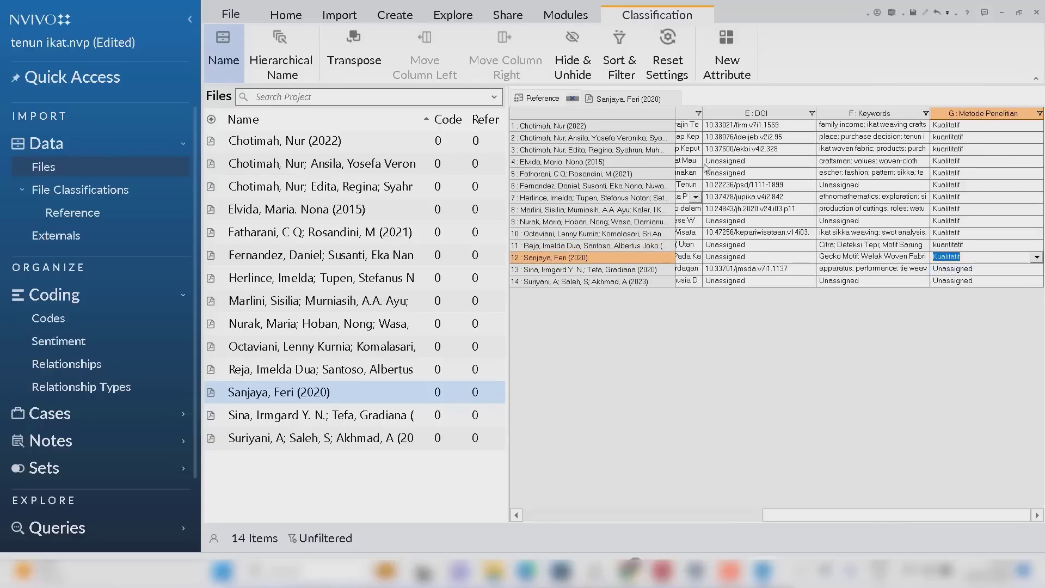
{"action": "left_click", "coordinate": [673, 99]}
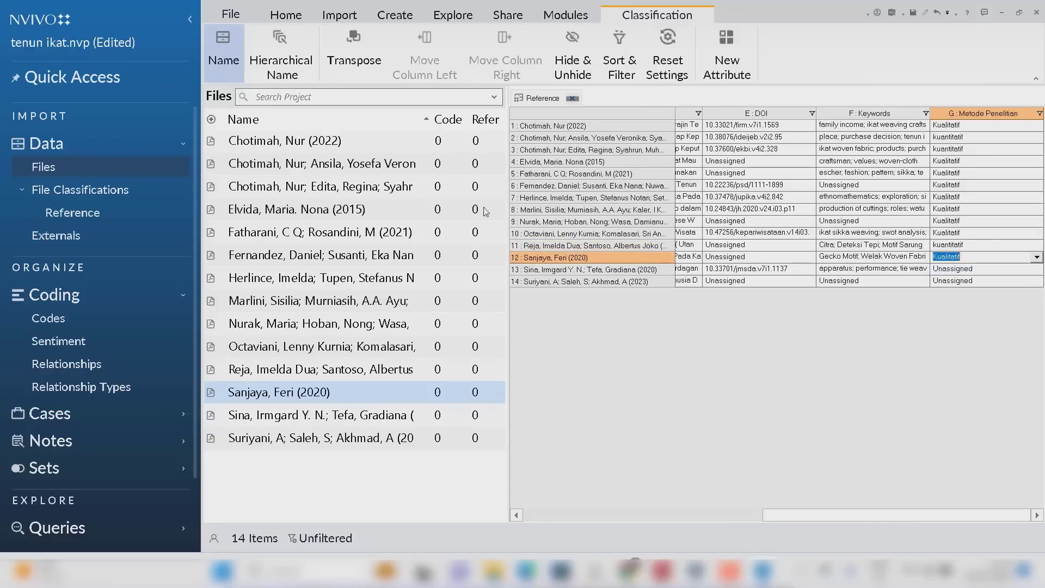
Check the thirteenth article's Metode Penelitian section, set its Metode Penelitian attribute to Kualitatif in the Reference sheet, and close the article
{"action": "left_click", "coordinate": [285, 417]}
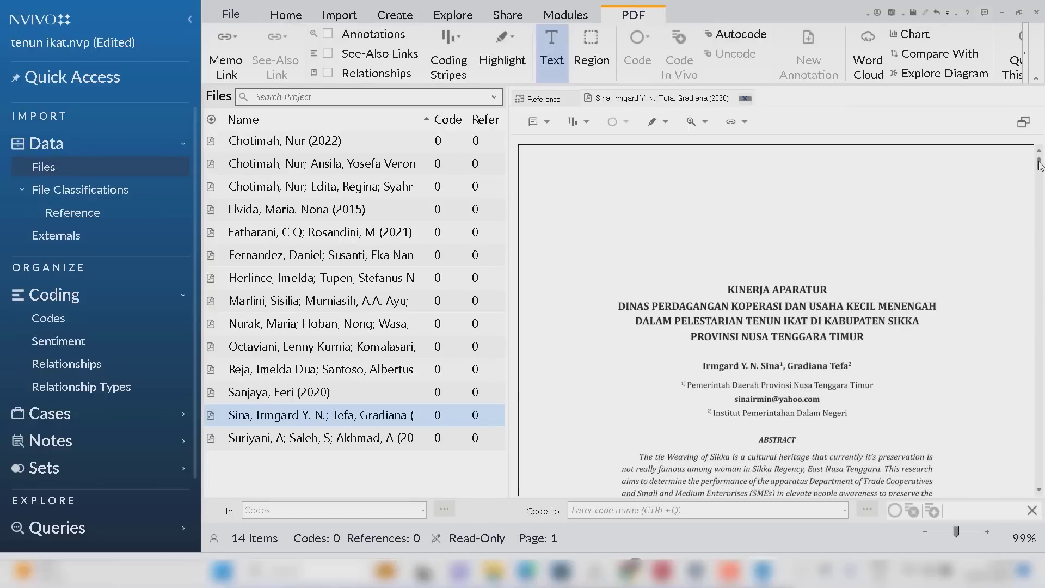
{"action": "left_click_drag", "start_coordinate": [1039, 165], "coordinate": [1039, 253]}
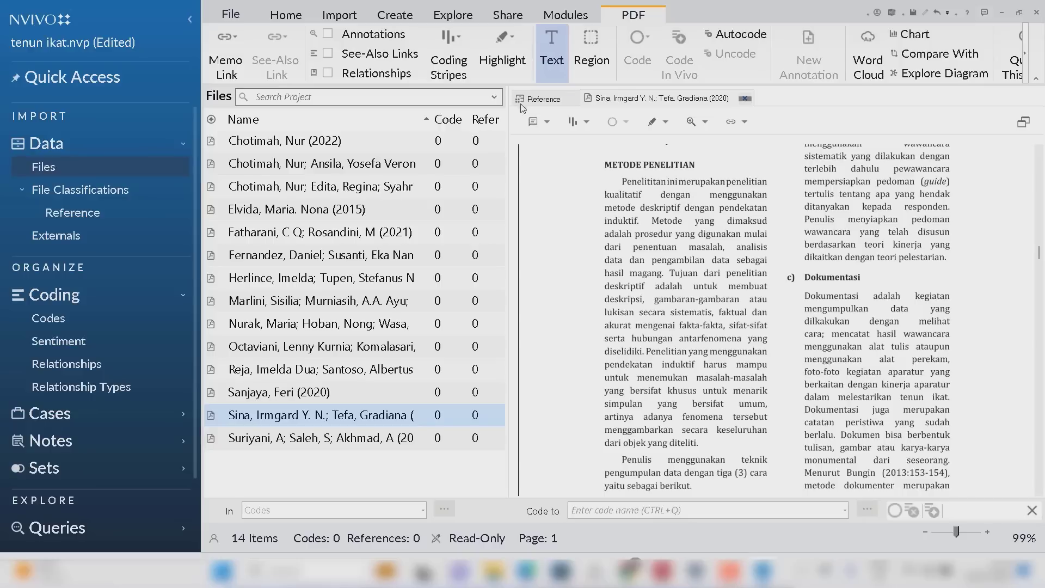
{"action": "left_click", "coordinate": [539, 99]}
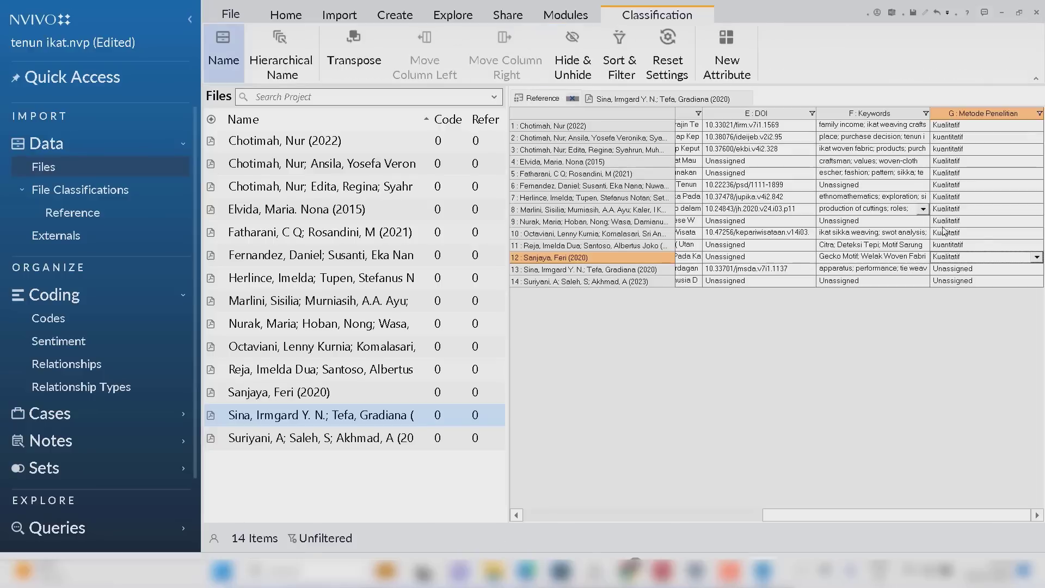
{"action": "left_click", "coordinate": [1036, 269]}
{"action": "left_click", "coordinate": [1035, 268]}
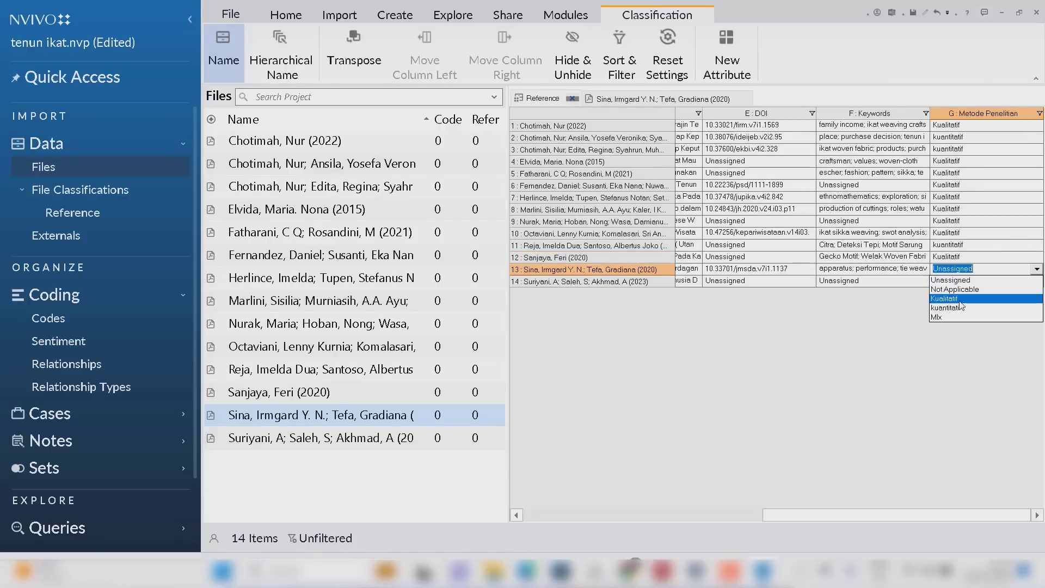
{"action": "left_click", "coordinate": [951, 305]}
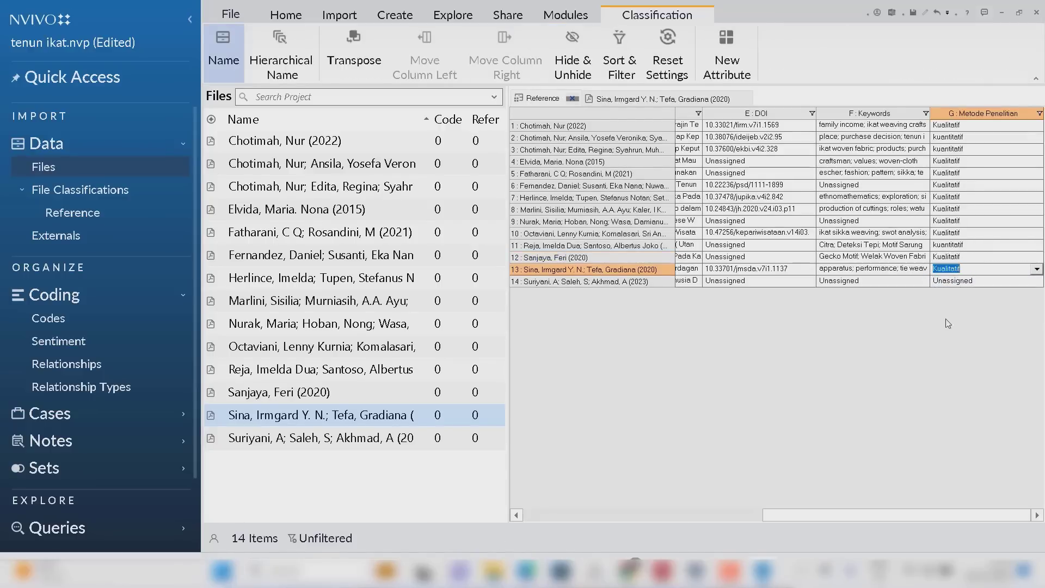
{"action": "left_click", "coordinate": [749, 100]}
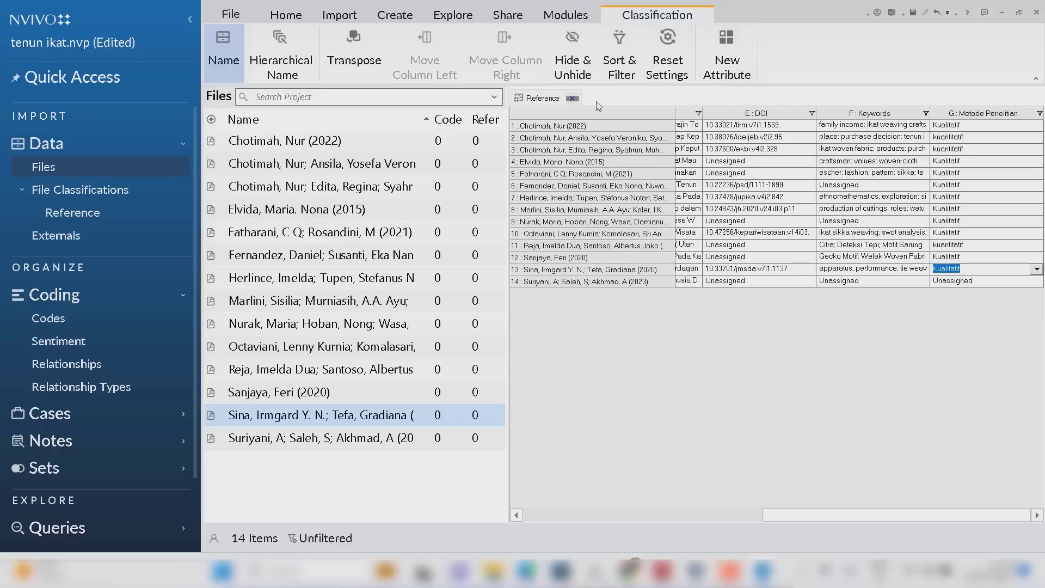
Check the fourteenth article's Metodologi section, set its Metode Penelitian to Kualitatif, and close both the article and the Reference sheet
{"action": "left_click", "coordinate": [256, 438]}
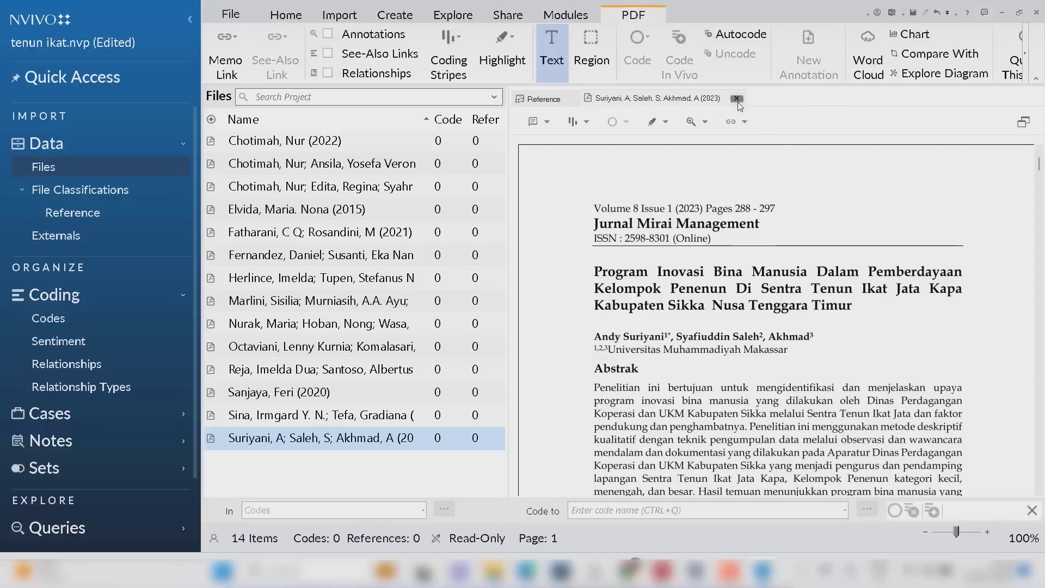
{"action": "left_click_drag", "start_coordinate": [1040, 165], "coordinate": [1039, 251]}
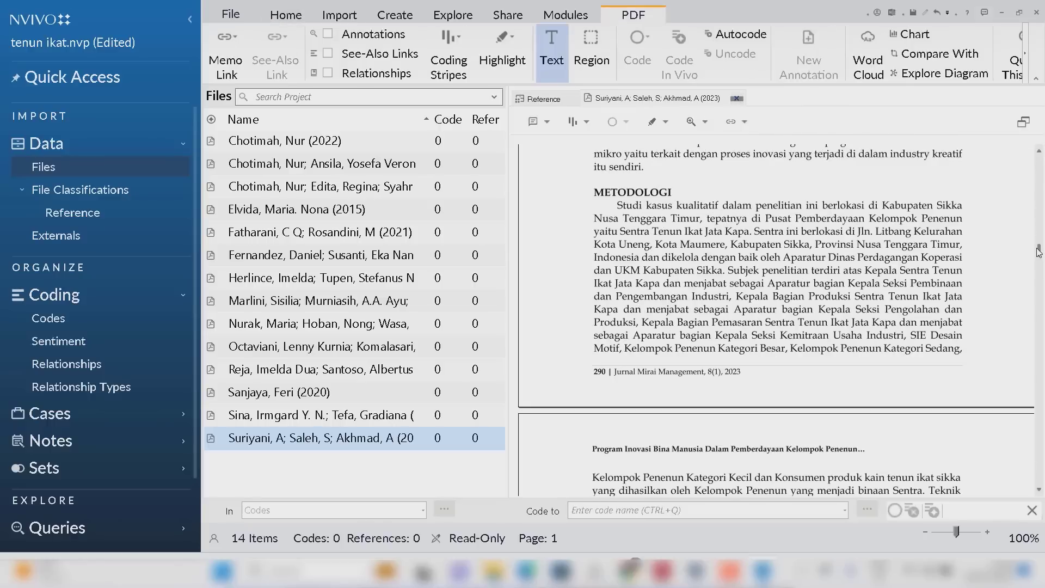
{"action": "left_click", "coordinate": [538, 99]}
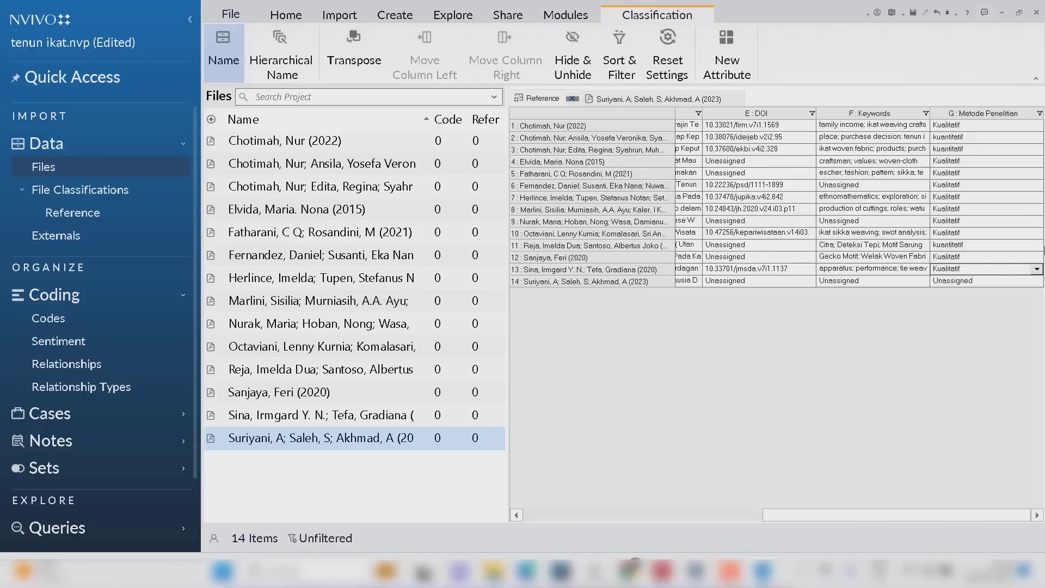
{"action": "left_click", "coordinate": [1036, 282]}
{"action": "left_click", "coordinate": [1036, 282]}
{"action": "left_click", "coordinate": [943, 312]}
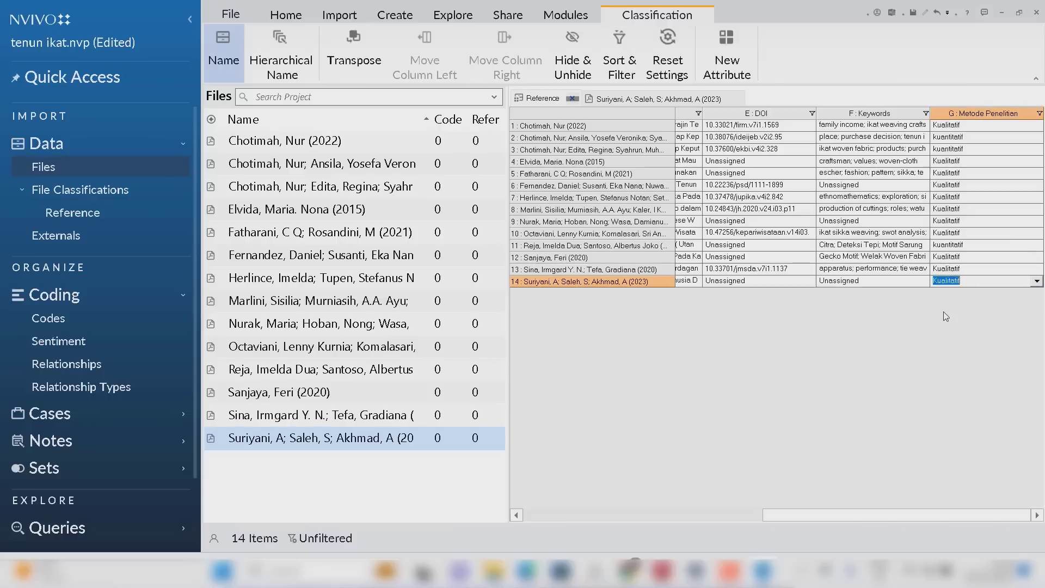
{"action": "key", "text": "Up"}
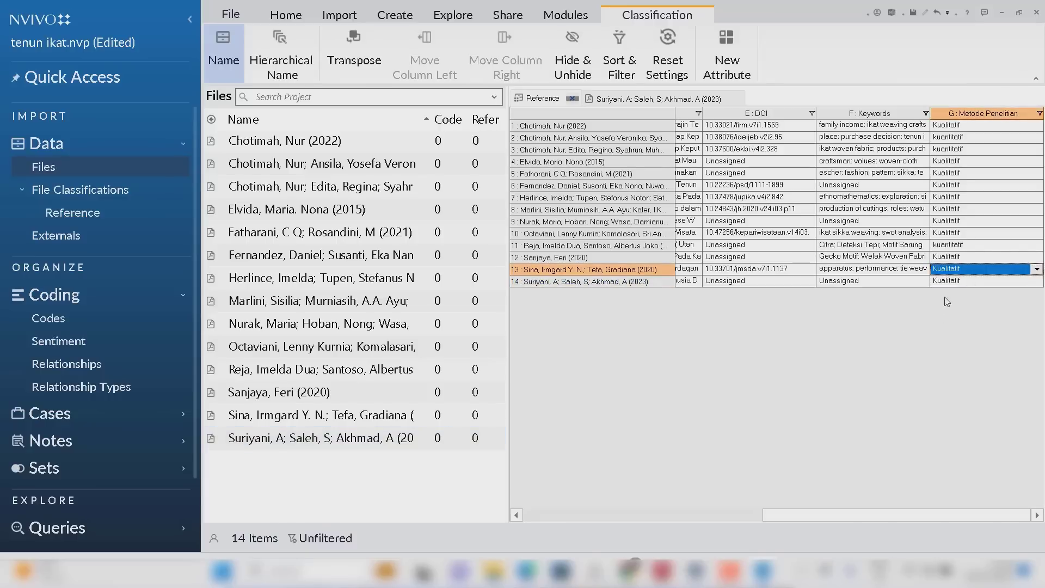
{"action": "key", "text": "Down"}
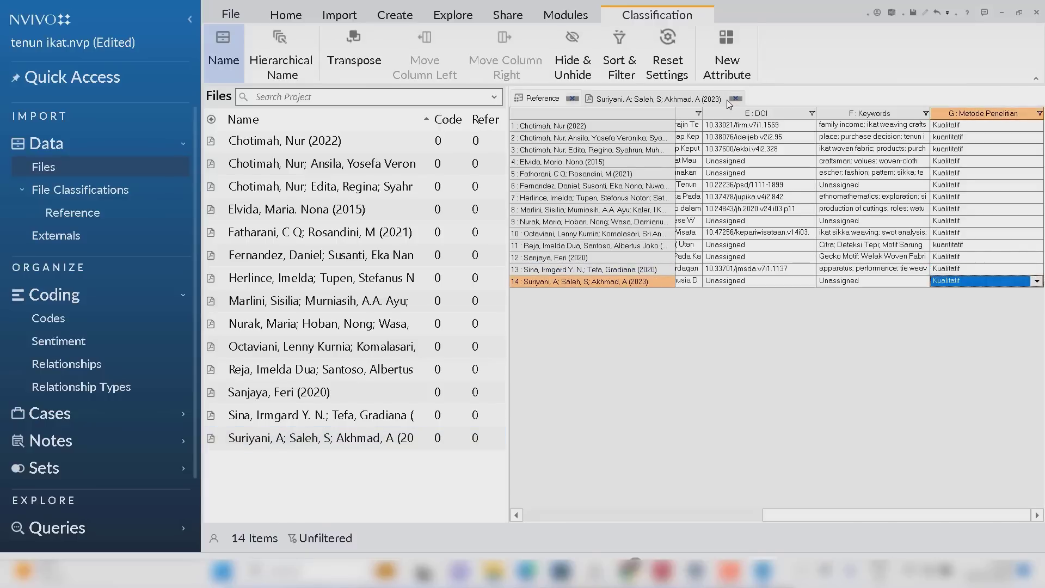
{"action": "left_click", "coordinate": [734, 98]}
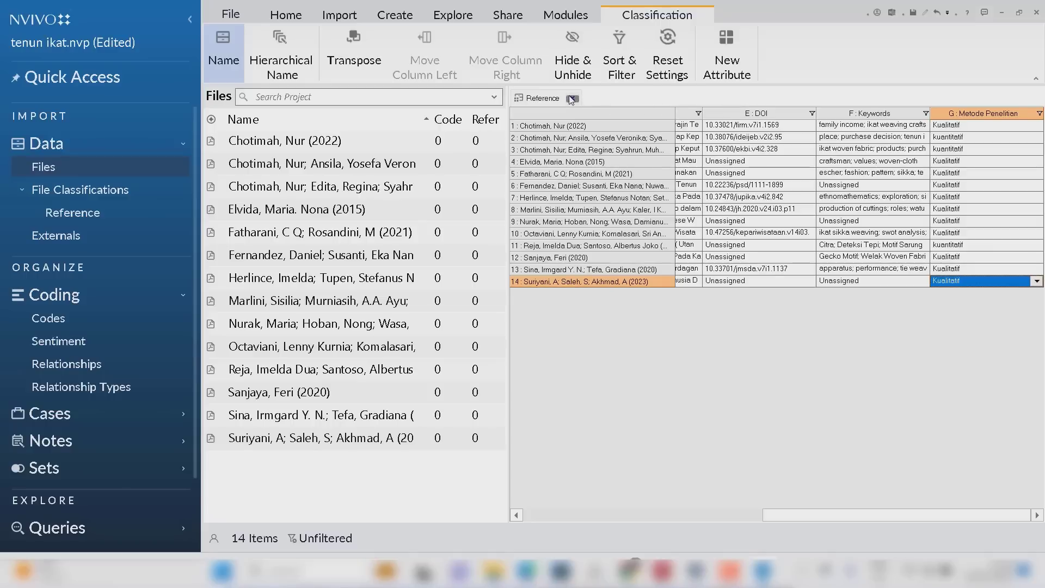
{"action": "left_click", "coordinate": [572, 98]}
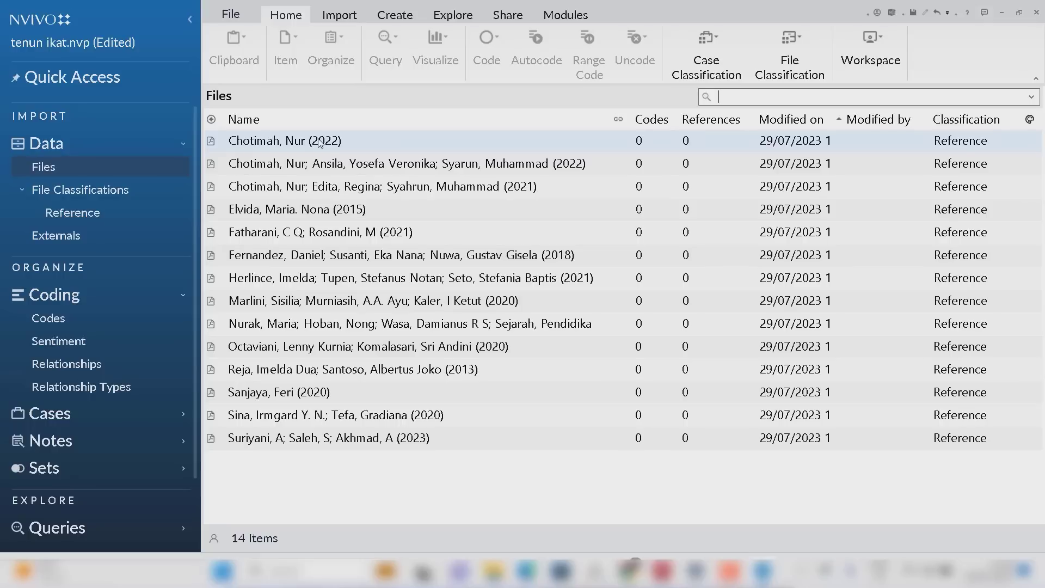
Start a Word Frequency query and limit its search to all items in the Files folder
{"action": "left_click", "coordinate": [444, 16]}
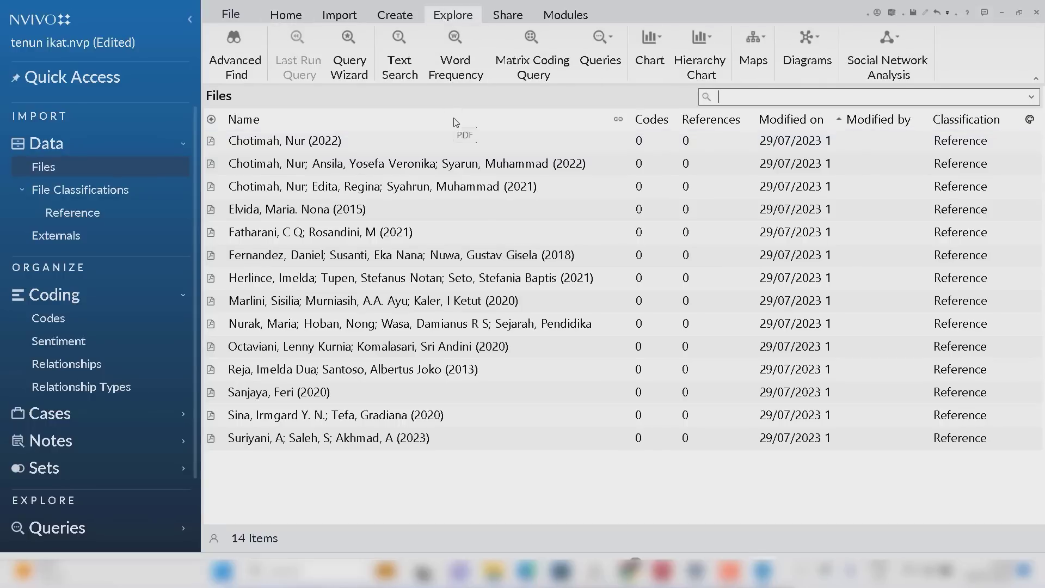
{"action": "left_click", "coordinate": [456, 61]}
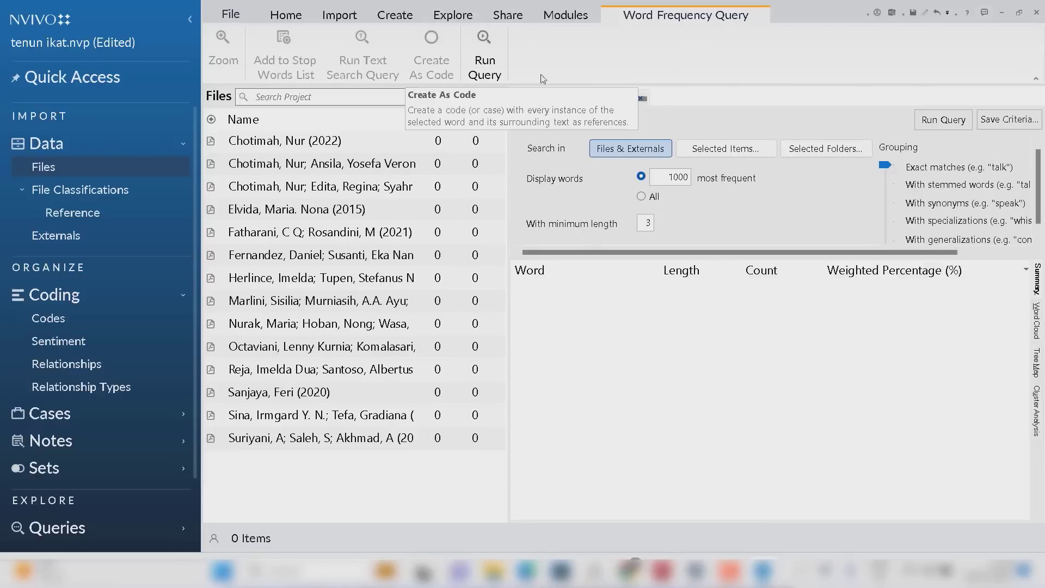
{"action": "left_click", "coordinate": [700, 154]}
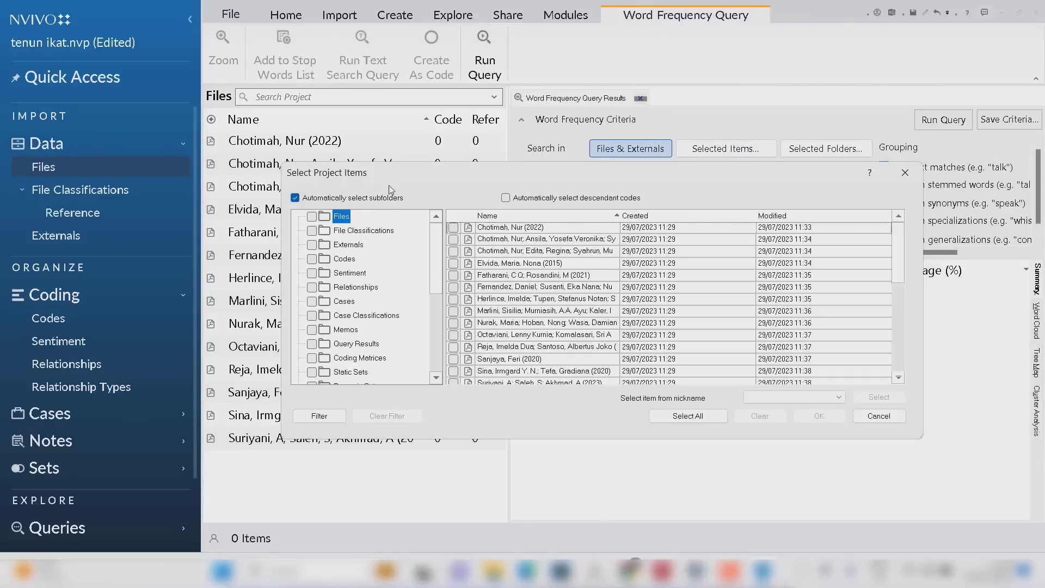
{"action": "left_click", "coordinate": [313, 217]}
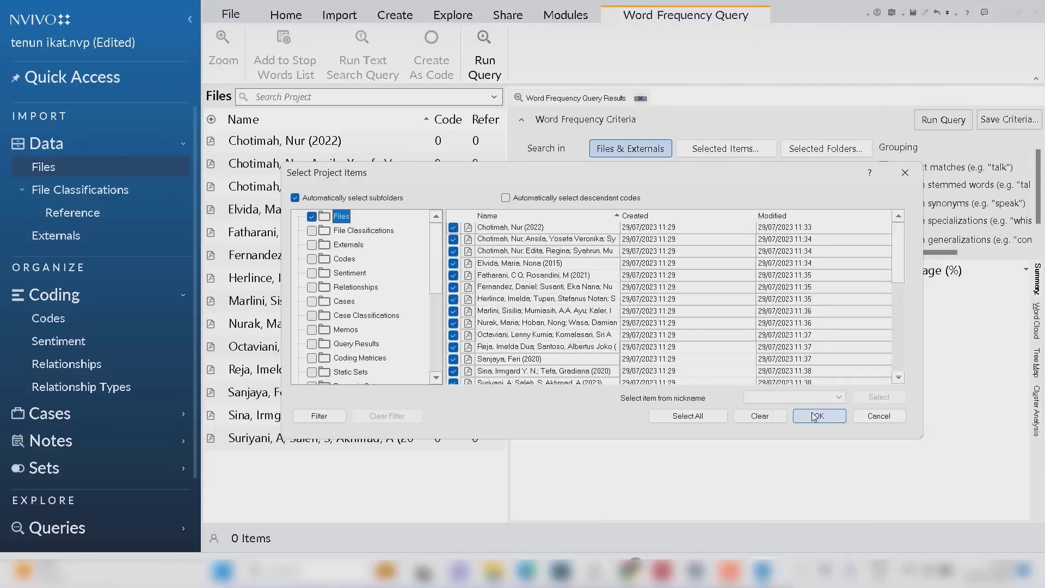
{"action": "left_click", "coordinate": [816, 416]}
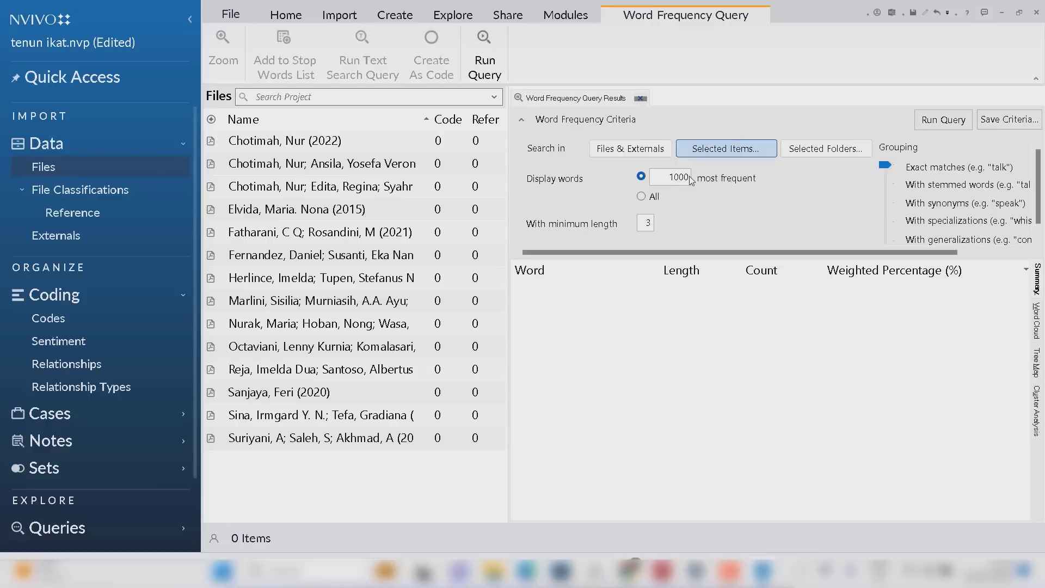
Run the word frequency query for the 10 most frequent words with a minimum length of 4, and review the word list
{"action": "left_click", "coordinate": [641, 176]}
{"action": "key", "text": "BackSpace"}
{"action": "left_click", "coordinate": [946, 121]}
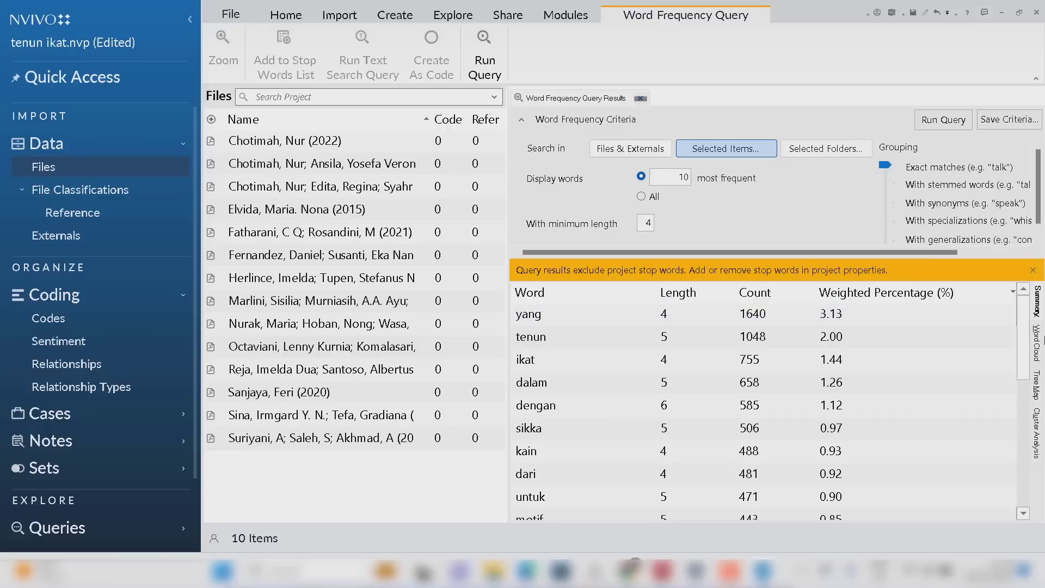
{"action": "scroll", "coordinate": [1025, 325], "scroll_direction": "down", "scroll_amount": 2}
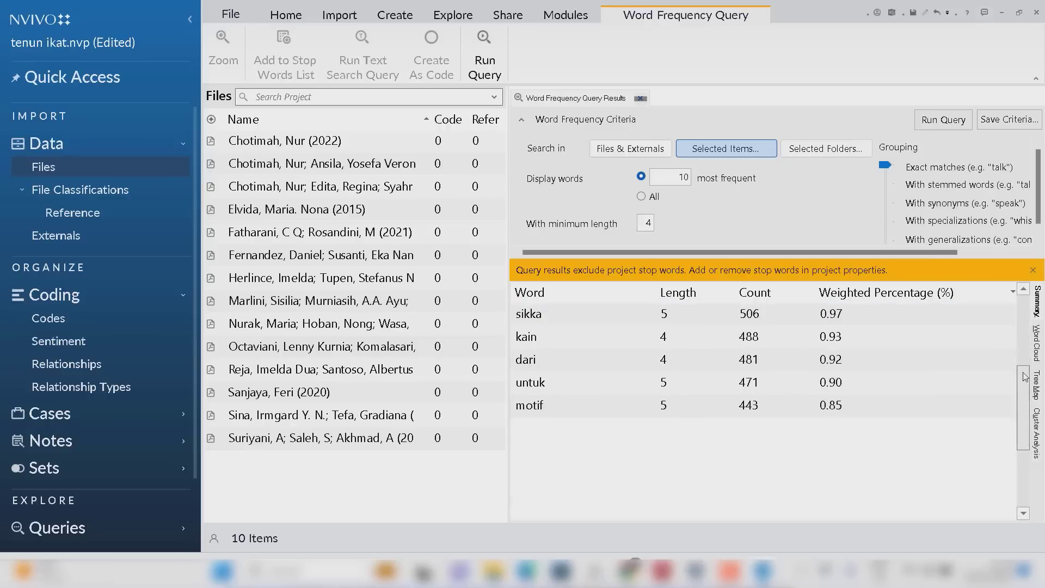
{"action": "scroll", "coordinate": [1026, 325], "scroll_direction": "up", "scroll_amount": 2}
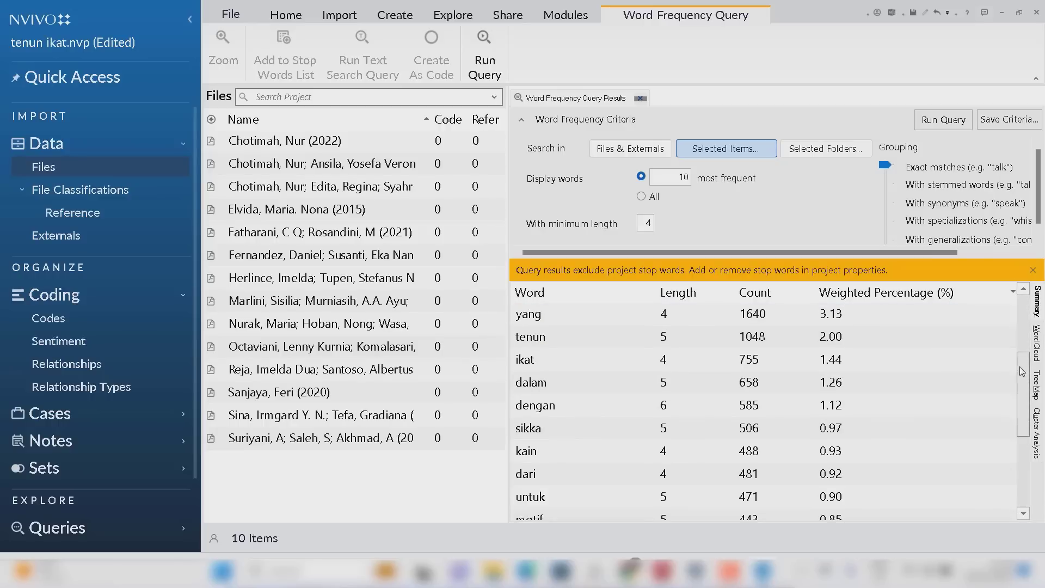
{"action": "key", "text": "Down"}
{"action": "key", "text": "Down"}
{"action": "key", "text": "Down"}
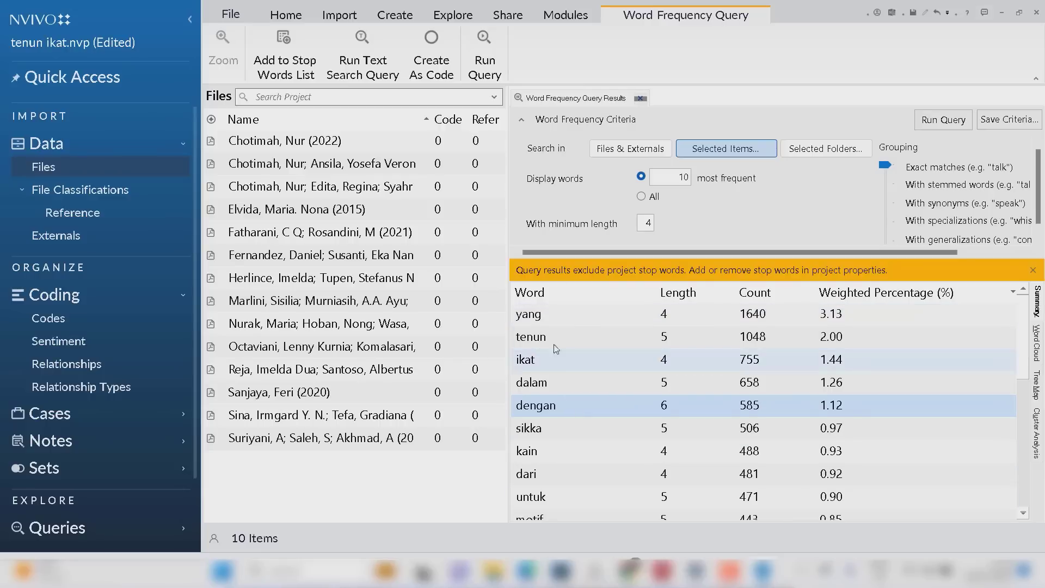
Add yang, tenun, ikat, dalam, dengan, sikka, dari and untuk to the stop words list and rerun the word frequency query
{"action": "left_click", "coordinate": [546, 320]}
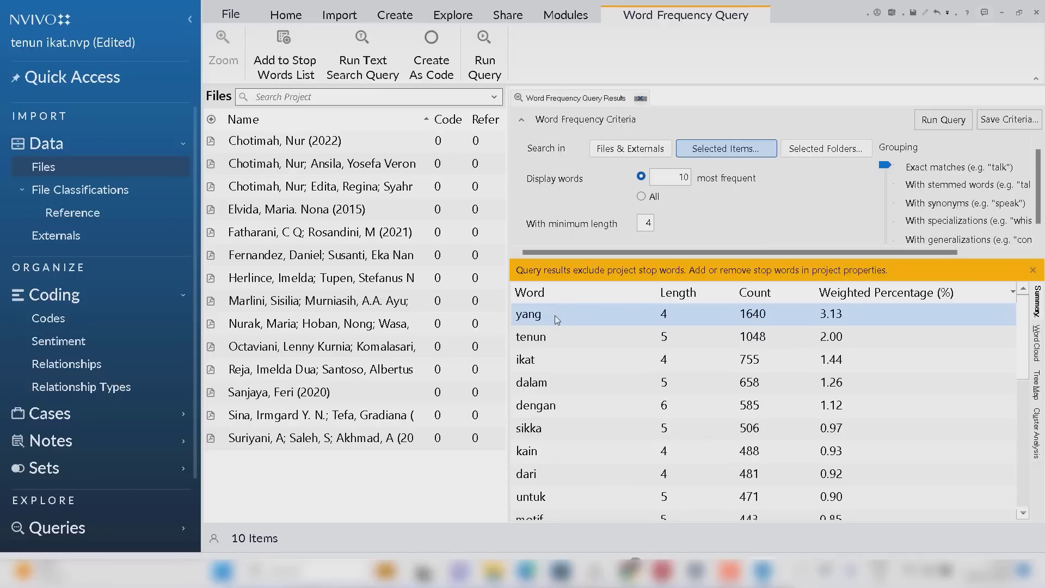
{"action": "left_click", "coordinate": [538, 383], "text": "ctrl"}
{"action": "left_click", "coordinate": [541, 405], "text": "ctrl"}
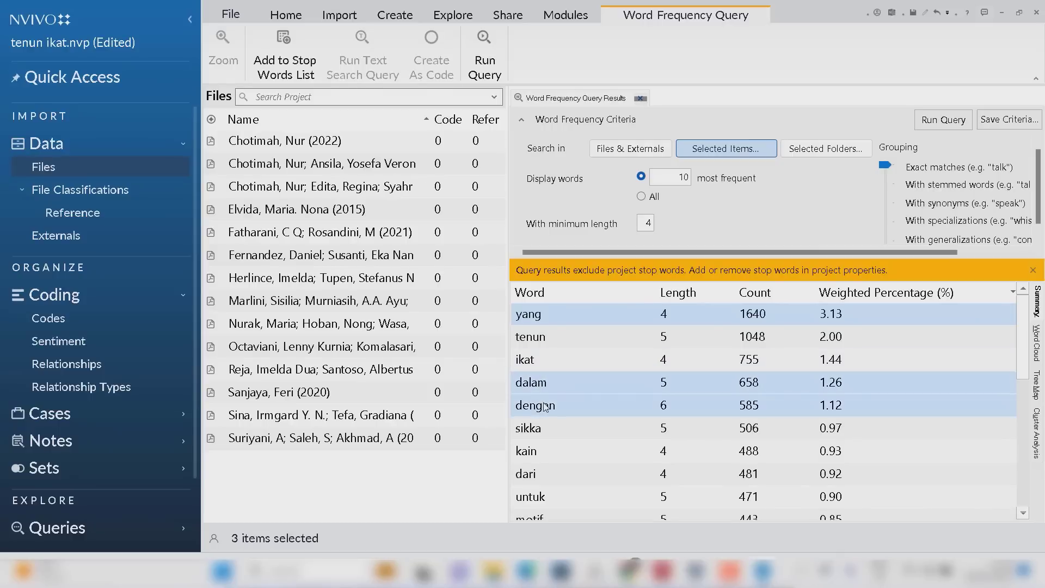
{"action": "left_click", "coordinate": [540, 337], "text": "ctrl"}
{"action": "left_click", "coordinate": [538, 357], "text": "ctrl"}
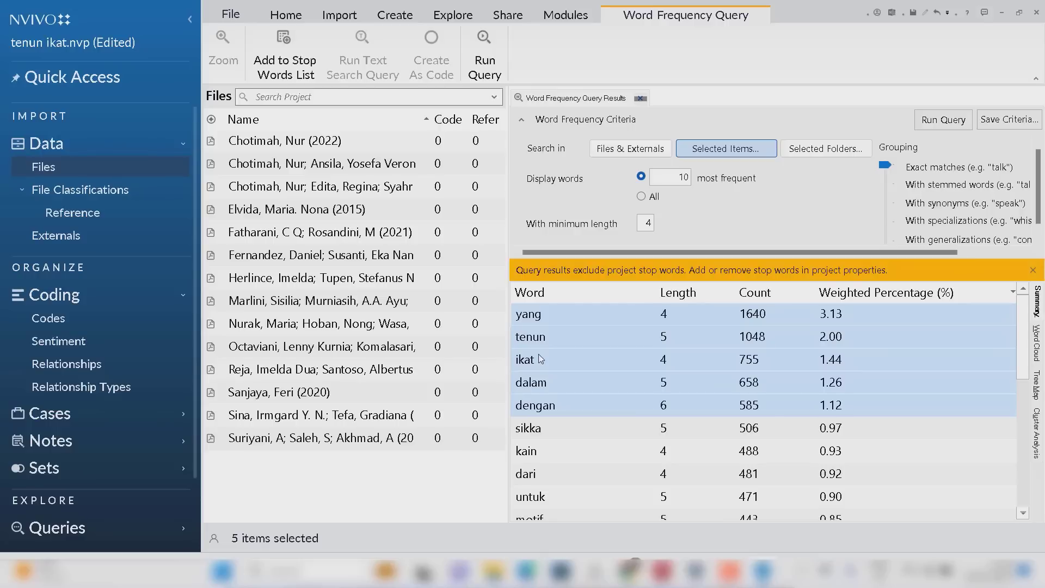
{"action": "left_click", "coordinate": [533, 431], "text": "ctrl"}
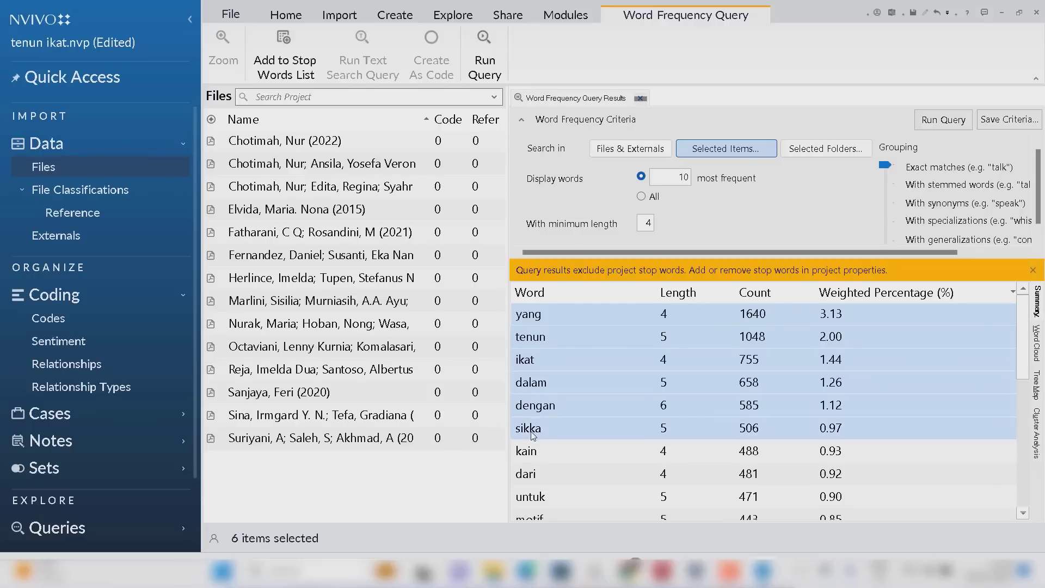
{"action": "scroll", "coordinate": [653, 423], "scroll_direction": "down", "scroll_amount": 1}
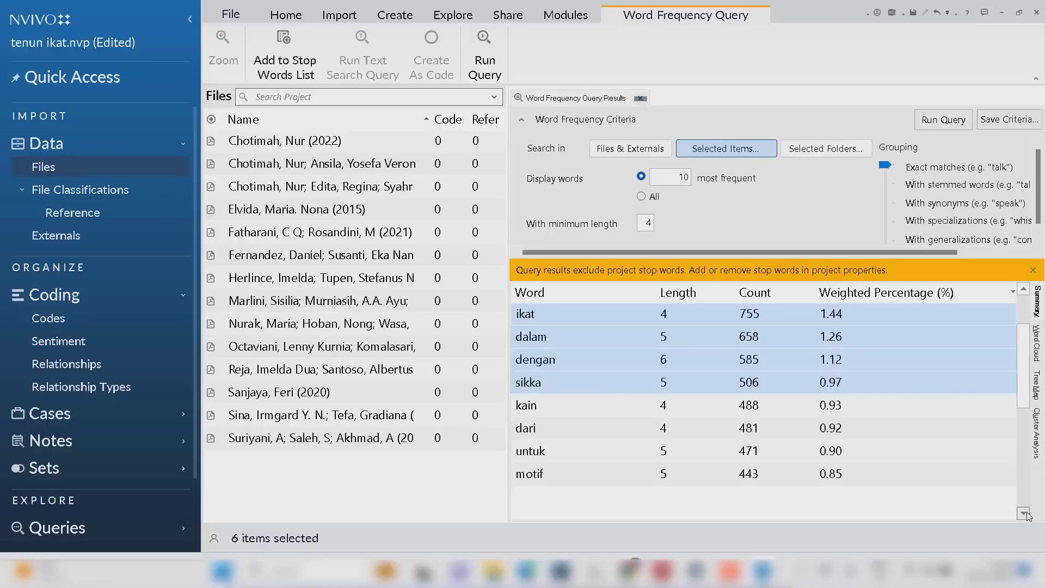
{"action": "left_click", "coordinate": [529, 405], "text": "ctrl"}
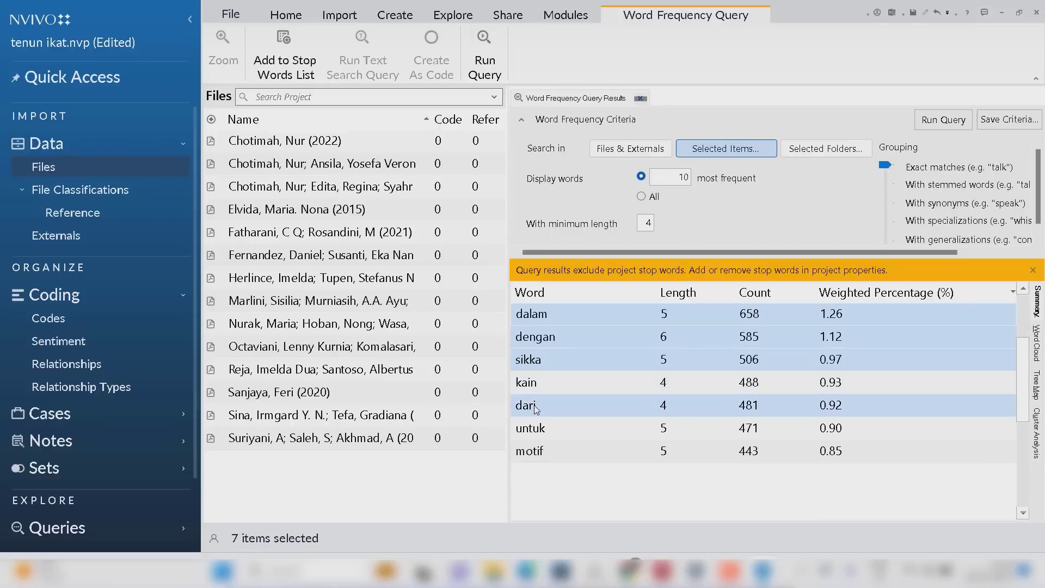
{"action": "left_click", "coordinate": [537, 432], "text": "ctrl"}
{"action": "right_click", "coordinate": [537, 432]}
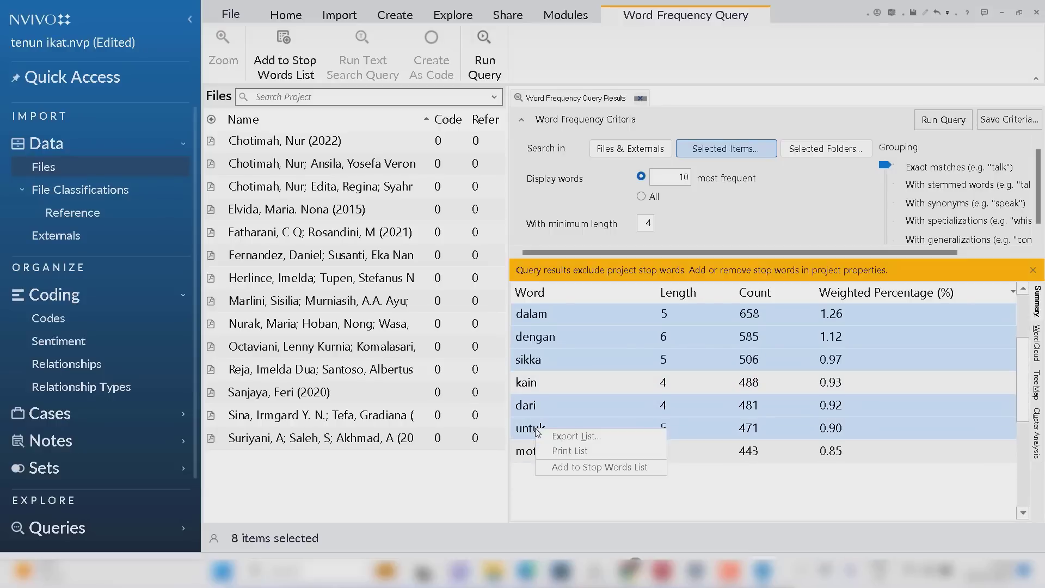
{"action": "left_click", "coordinate": [576, 467]}
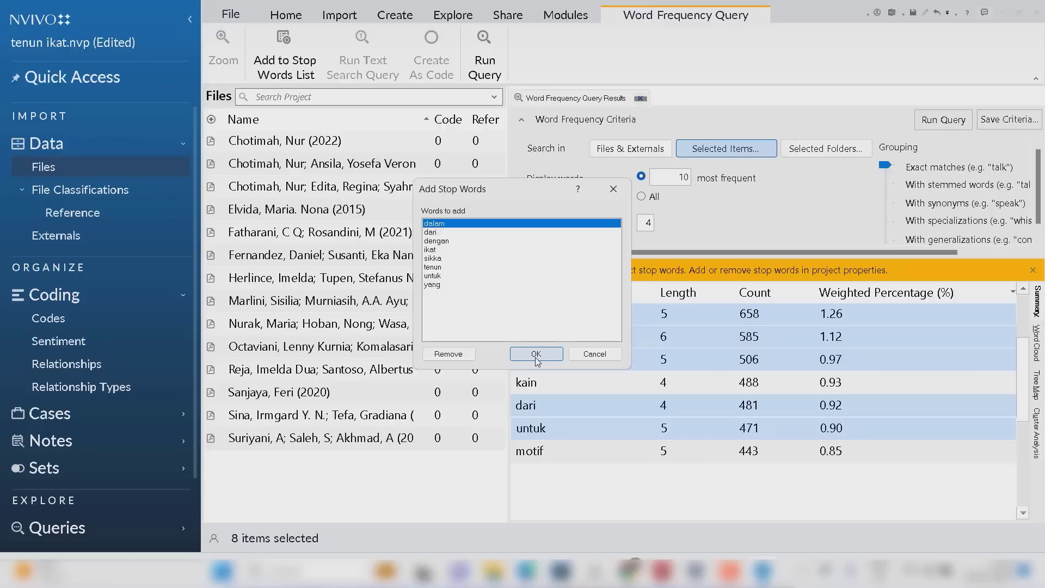
{"action": "left_click", "coordinate": [615, 189]}
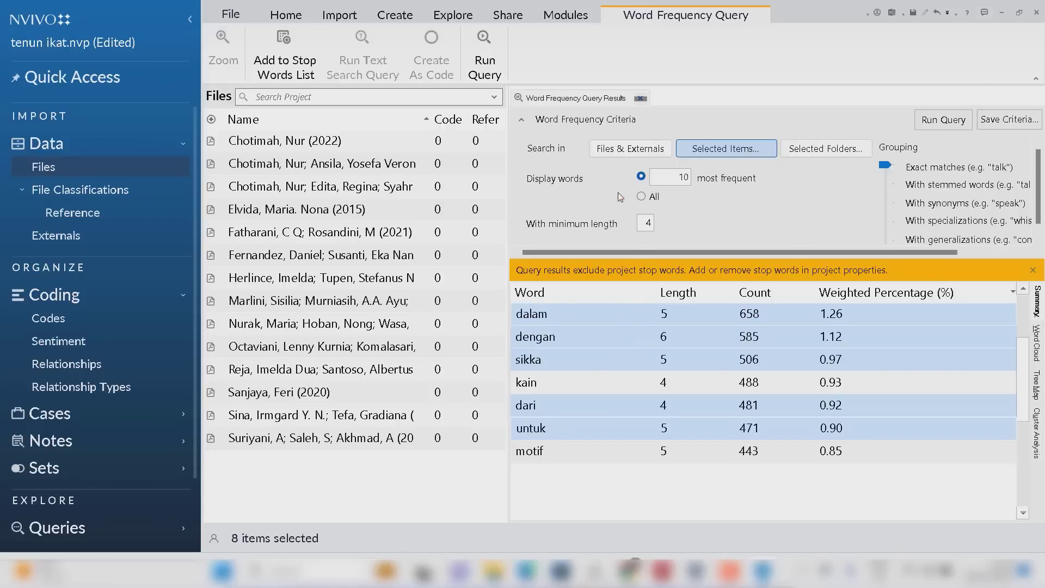
{"action": "right_click", "coordinate": [574, 409]}
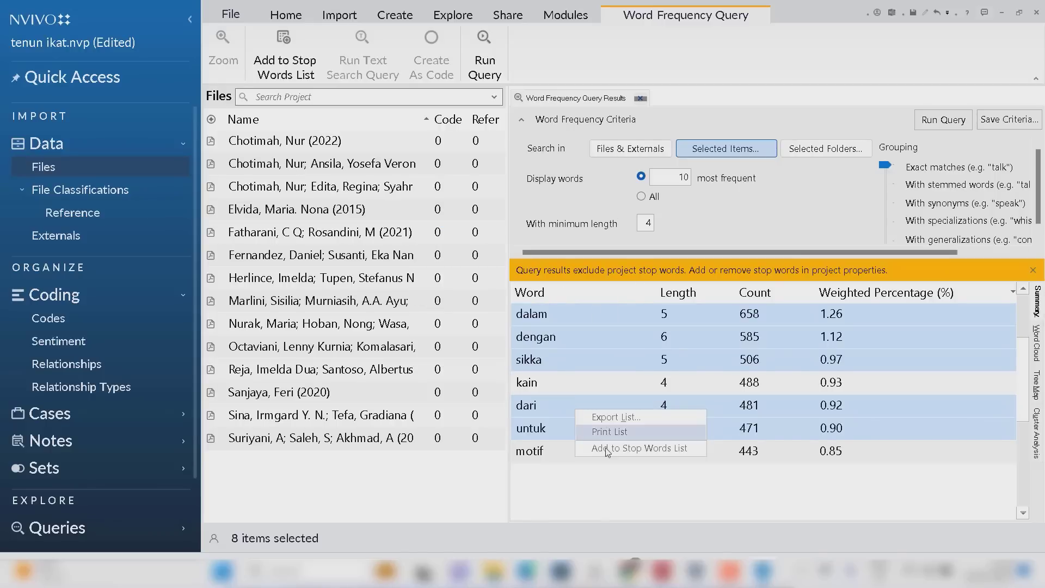
{"action": "left_click", "coordinate": [640, 453]}
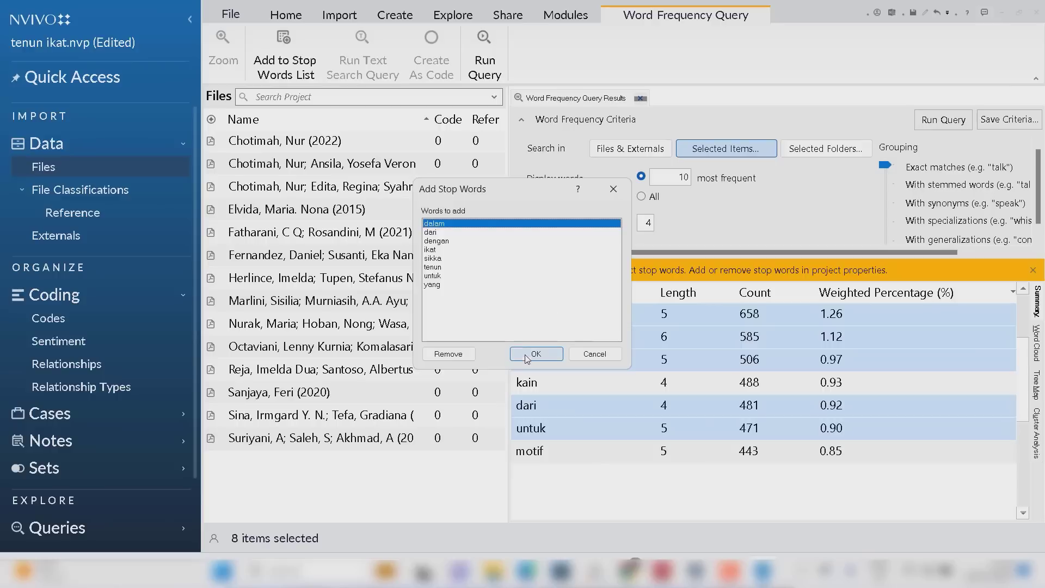
{"action": "left_click", "coordinate": [925, 119]}
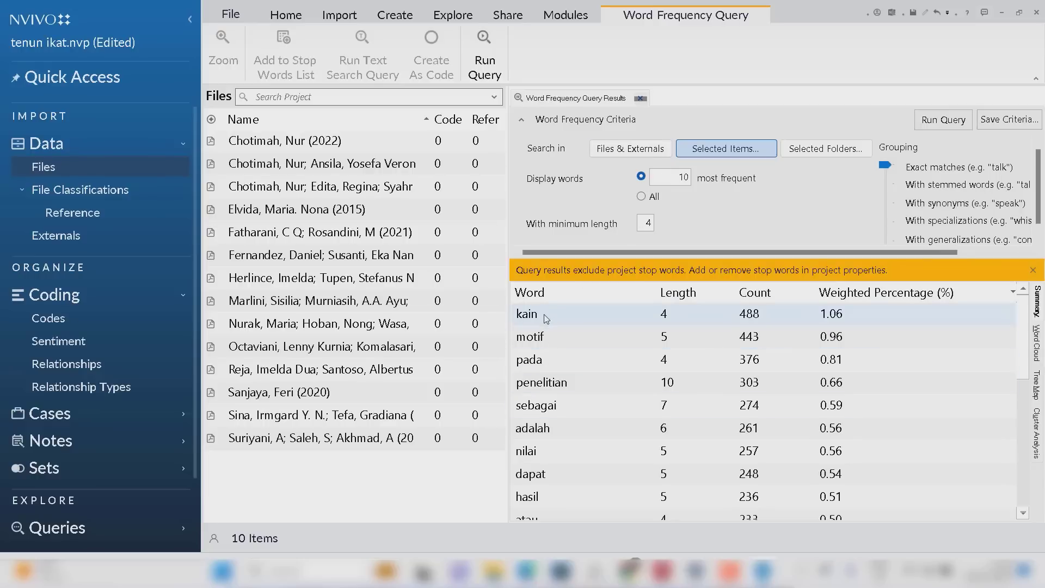
Add pada, penelitian, sebagai, adalah, dapat, hasil and atau to the stop words list and rerun the query
{"action": "left_click", "coordinate": [542, 356]}
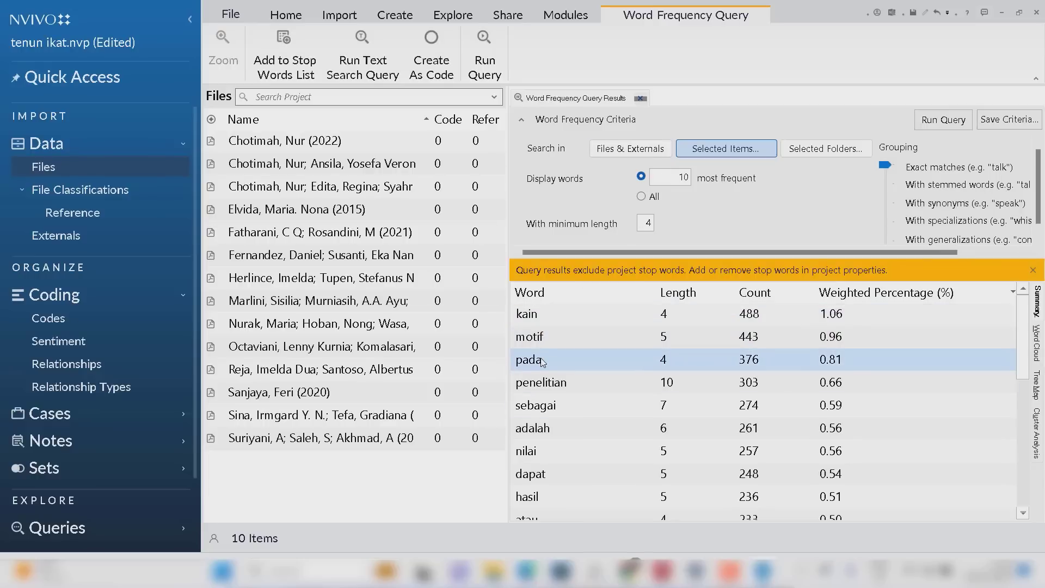
{"action": "left_click", "coordinate": [551, 388], "text": "ctrl"}
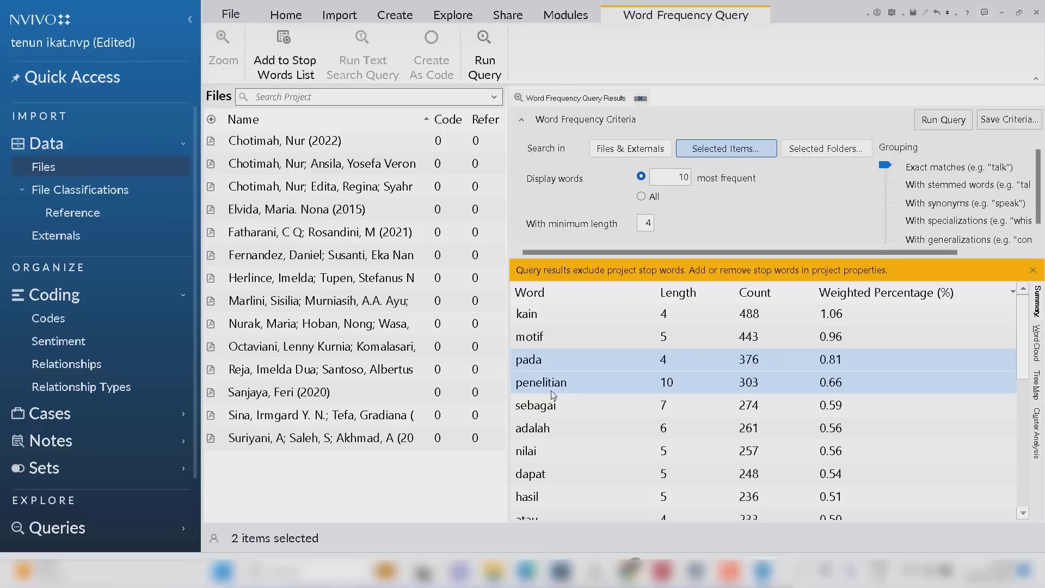
{"action": "left_click", "coordinate": [550, 409], "text": "ctrl"}
{"action": "left_click", "coordinate": [550, 428], "text": "ctrl"}
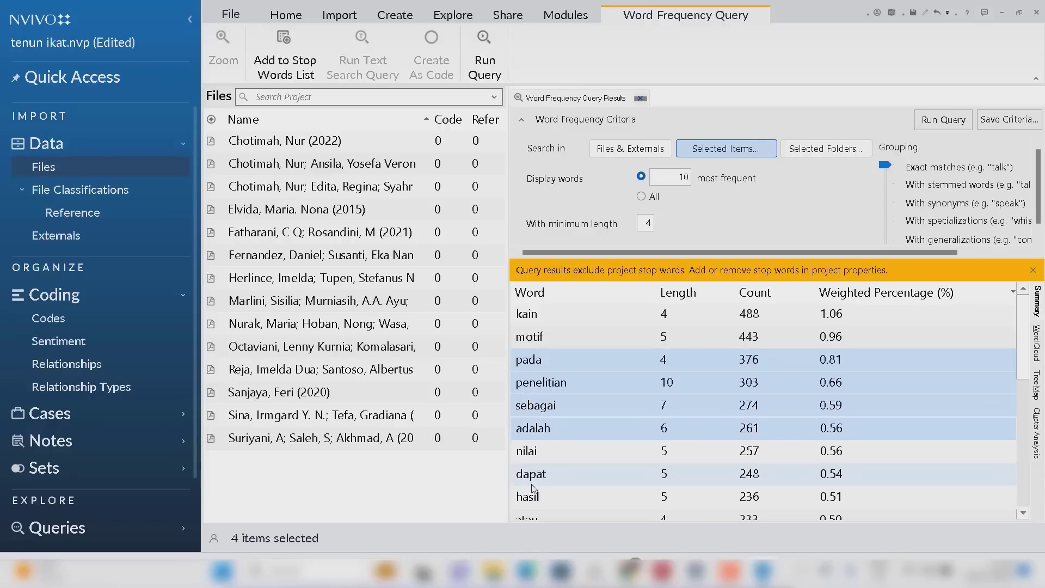
{"action": "left_click", "coordinate": [549, 478], "text": "ctrl"}
{"action": "left_click", "coordinate": [1023, 513]}
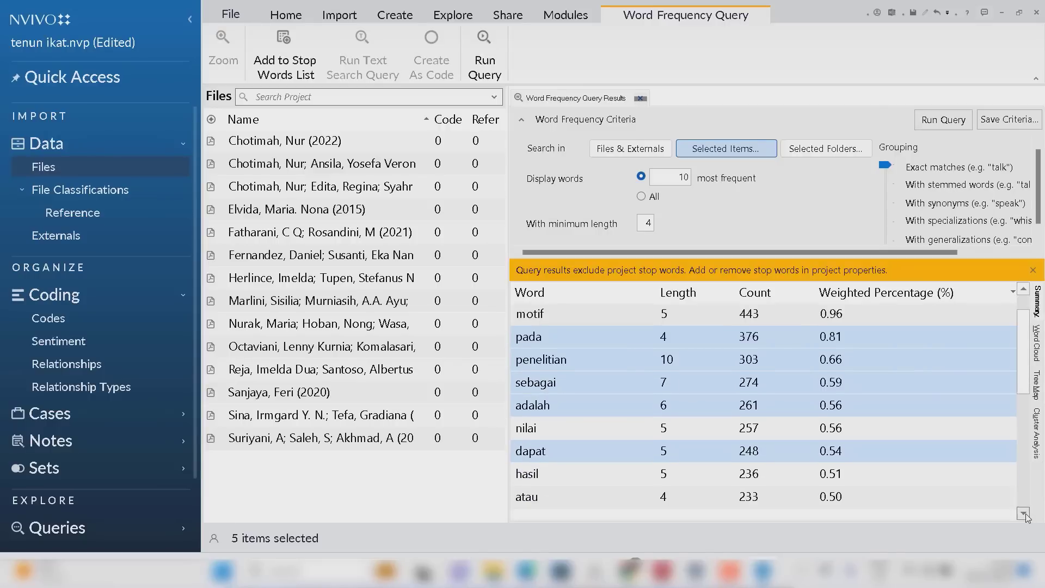
{"action": "left_click", "coordinate": [1023, 513]}
{"action": "left_click", "coordinate": [1023, 513]}
{"action": "left_click", "coordinate": [539, 429], "text": "ctrl"}
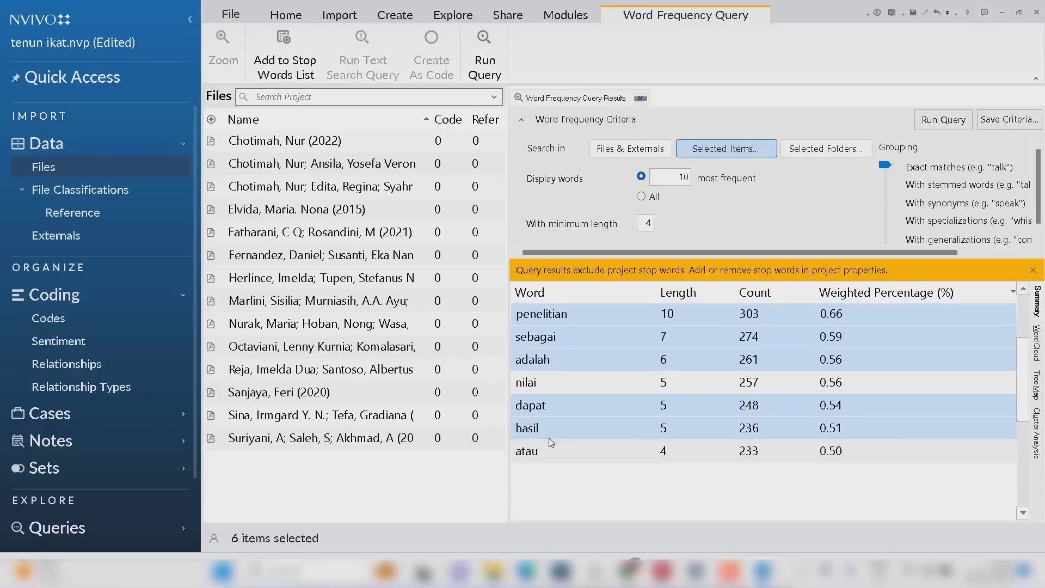
{"action": "left_click", "coordinate": [549, 444], "text": "ctrl"}
{"action": "right_click", "coordinate": [549, 444]}
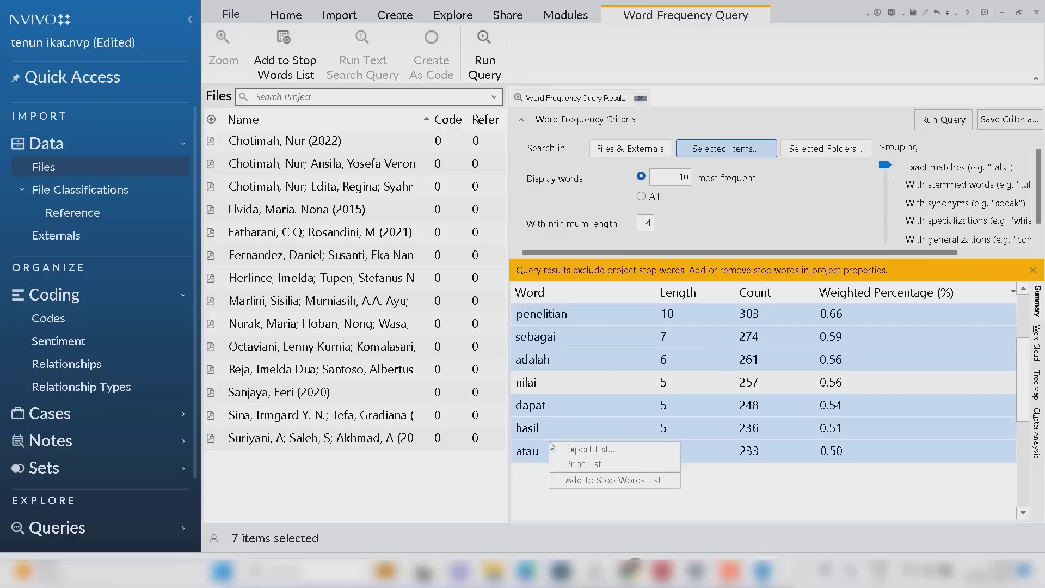
{"action": "left_click", "coordinate": [604, 480]}
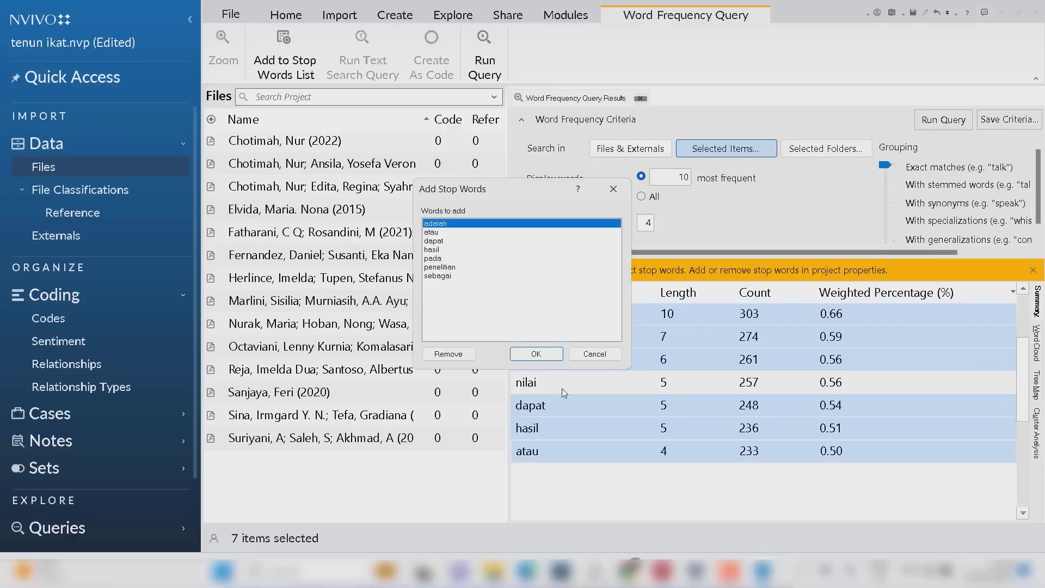
{"action": "left_click", "coordinate": [536, 354]}
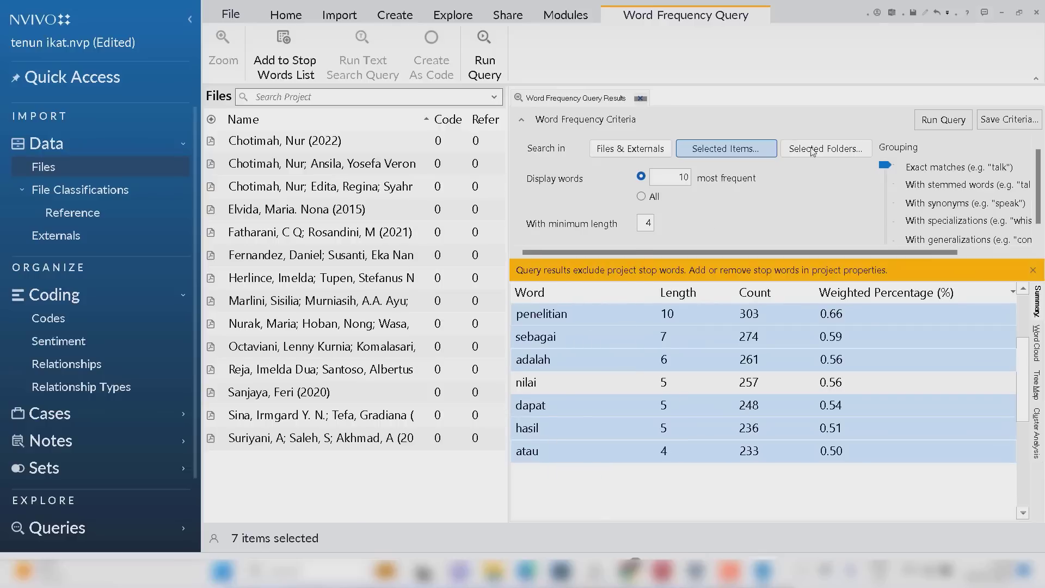
{"action": "left_click", "coordinate": [929, 121]}
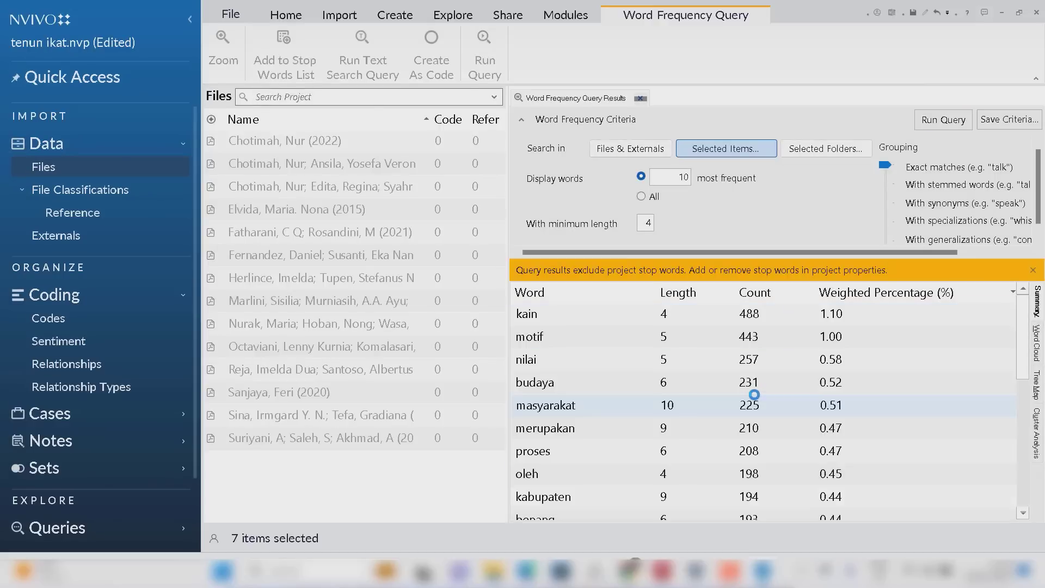
Add merupakan, oleh and kabupaten to the stop words list and rerun the query
{"action": "left_click", "coordinate": [547, 436]}
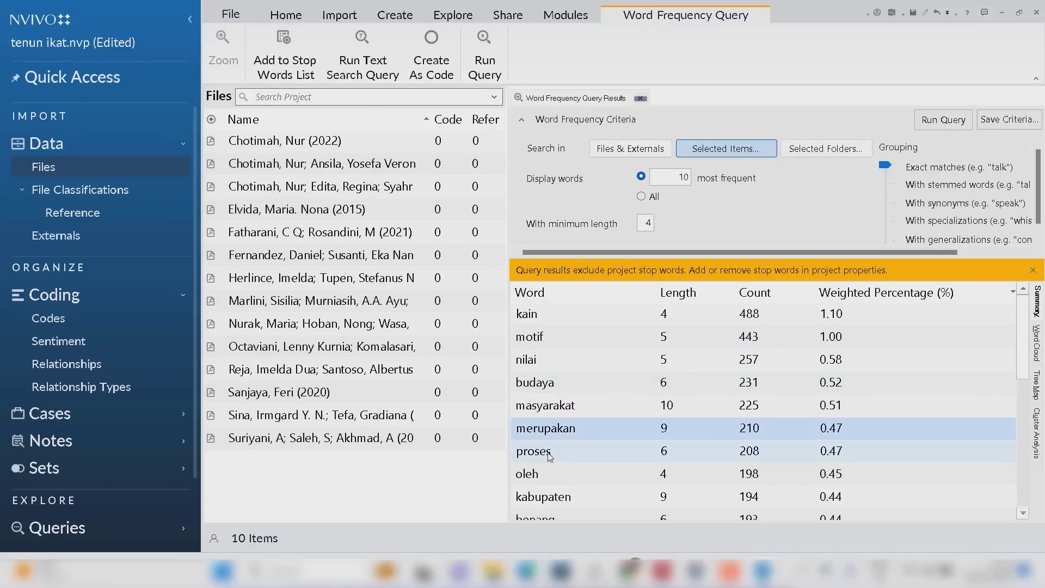
{"action": "left_click", "coordinate": [544, 474], "text": "ctrl"}
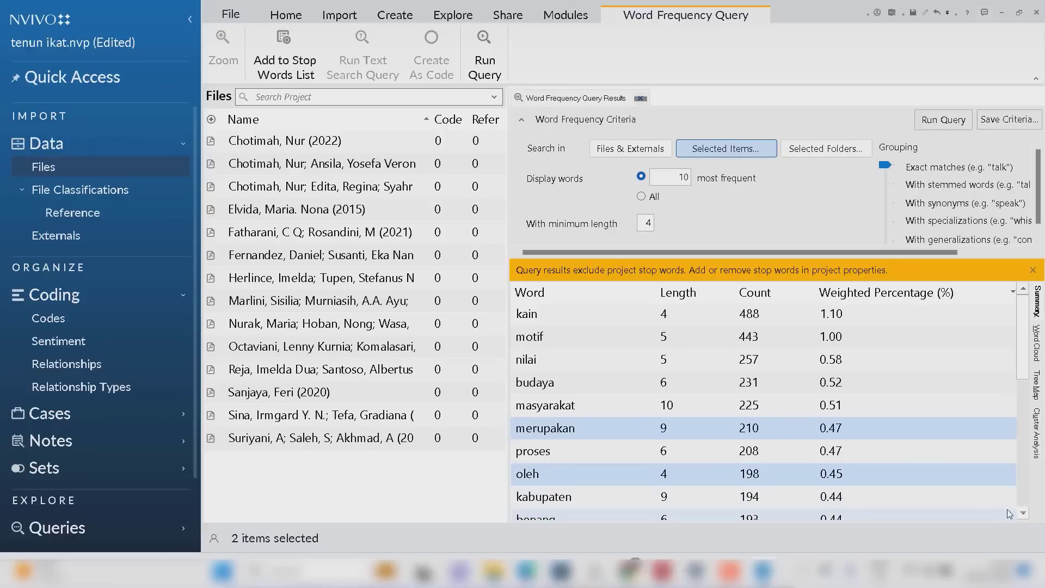
{"action": "scroll", "coordinate": [566, 405], "scroll_direction": "down", "scroll_amount": 1}
{"action": "left_click", "coordinate": [530, 431], "text": "ctrl"}
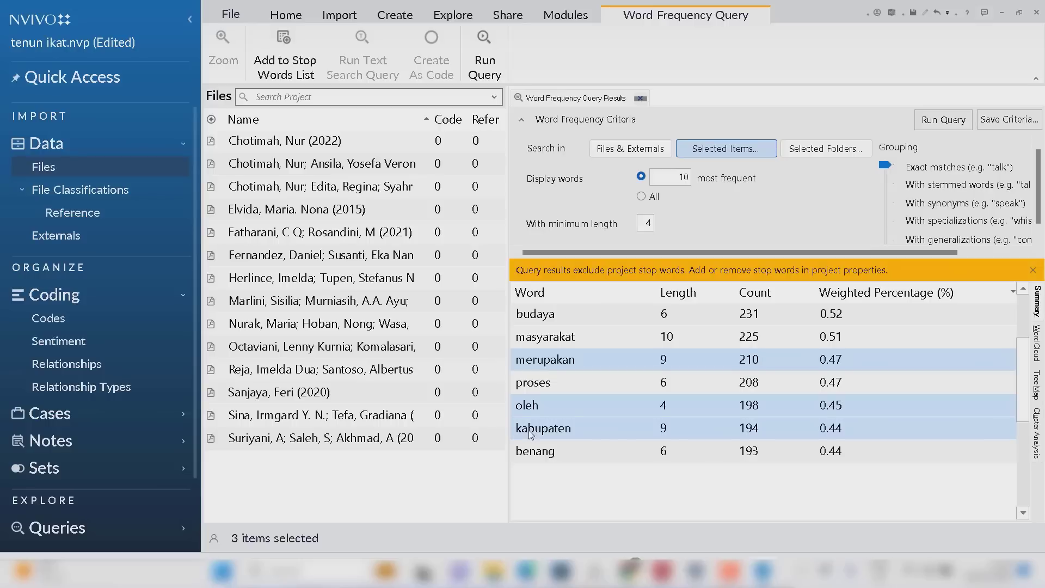
{"action": "right_click", "coordinate": [531, 433]}
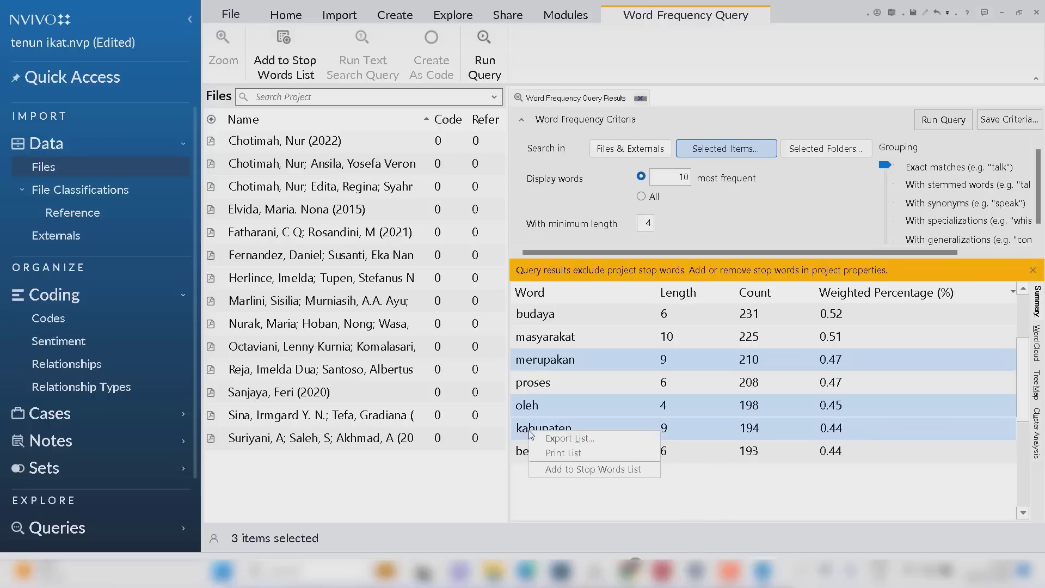
{"action": "left_click", "coordinate": [572, 469]}
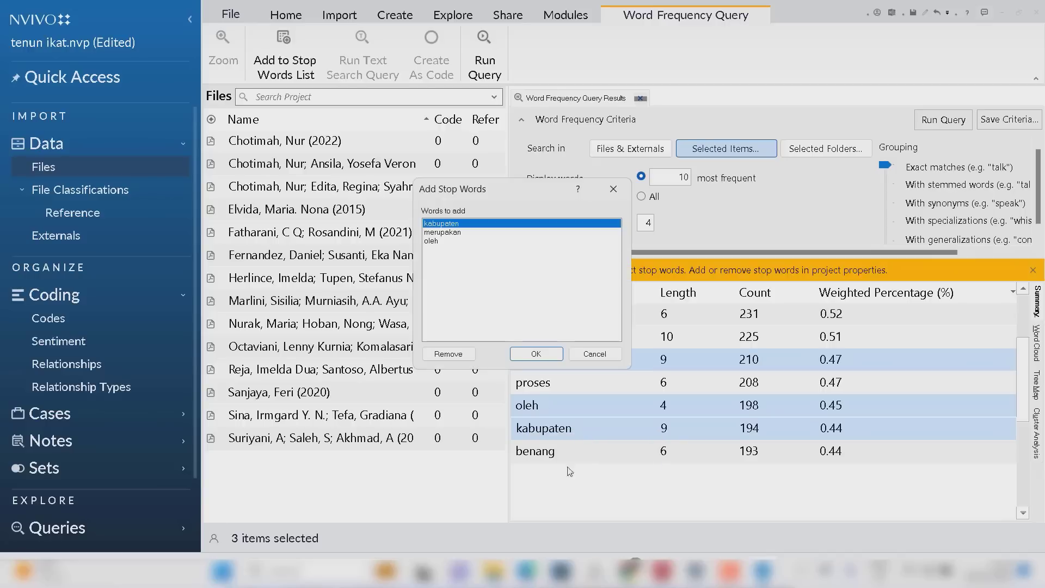
{"action": "left_click", "coordinate": [525, 353]}
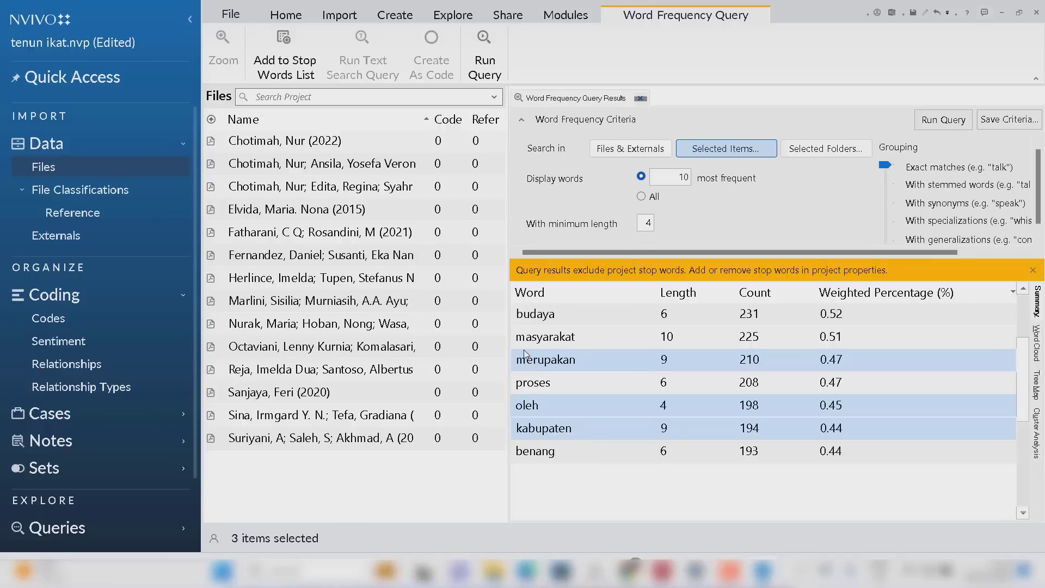
{"action": "left_click", "coordinate": [939, 119]}
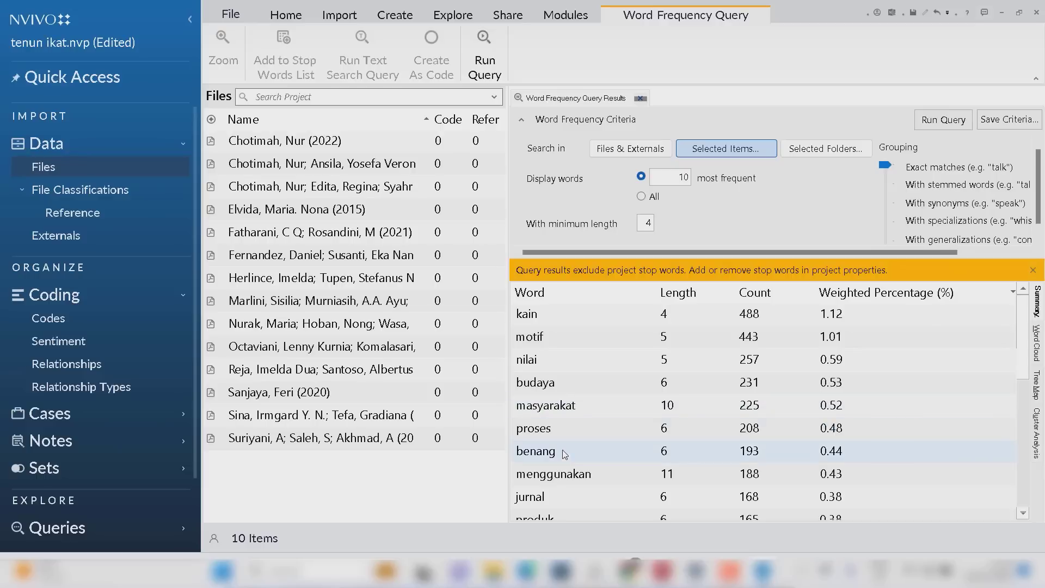
Add menggunakan and jurnal to the stop words list and rerun the query
{"action": "left_click", "coordinate": [563, 479]}
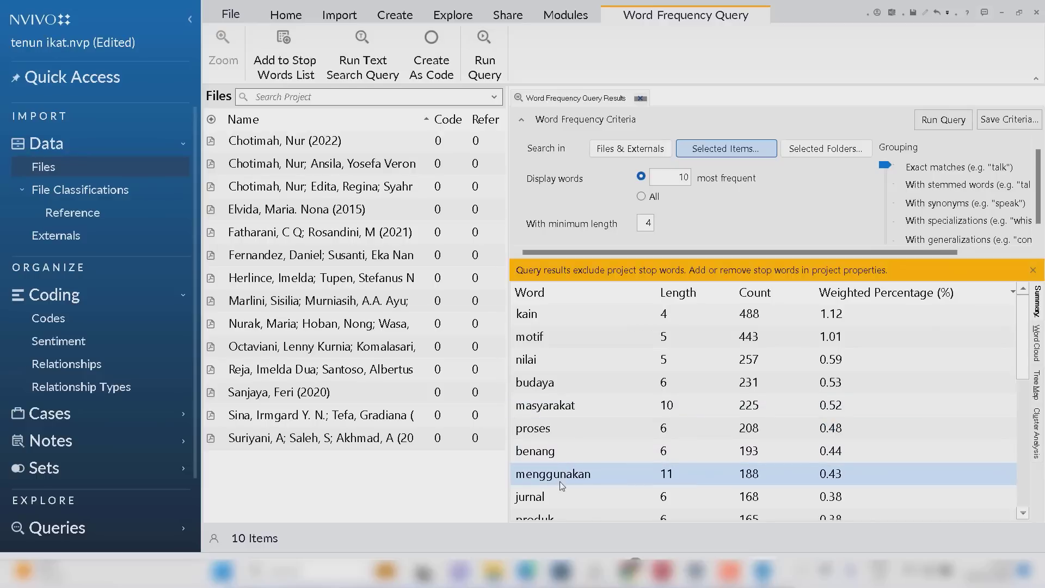
{"action": "left_click", "coordinate": [557, 492], "text": "ctrl"}
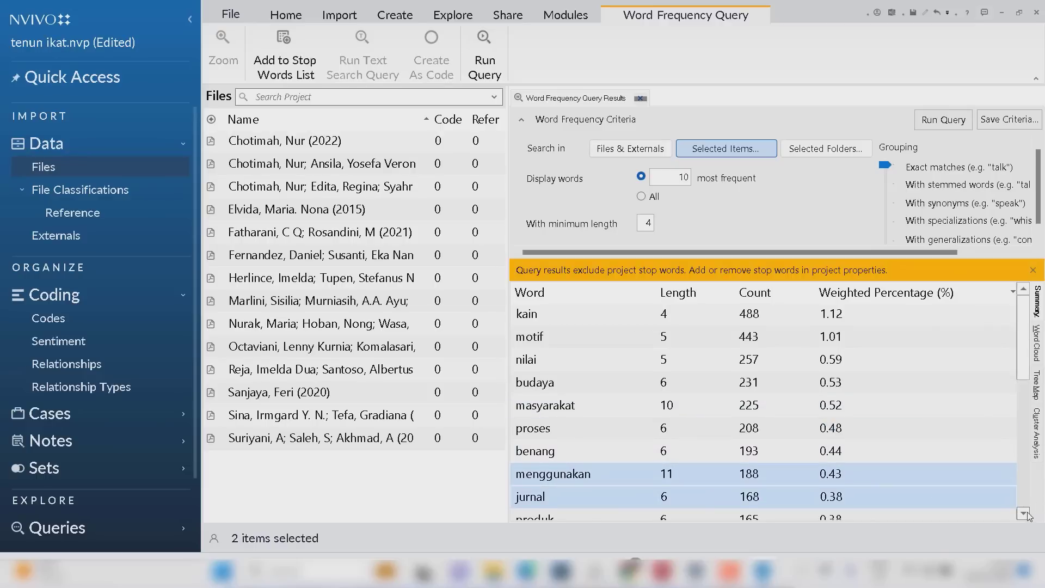
{"action": "scroll", "coordinate": [1026, 511], "scroll_direction": "down", "scroll_amount": 3}
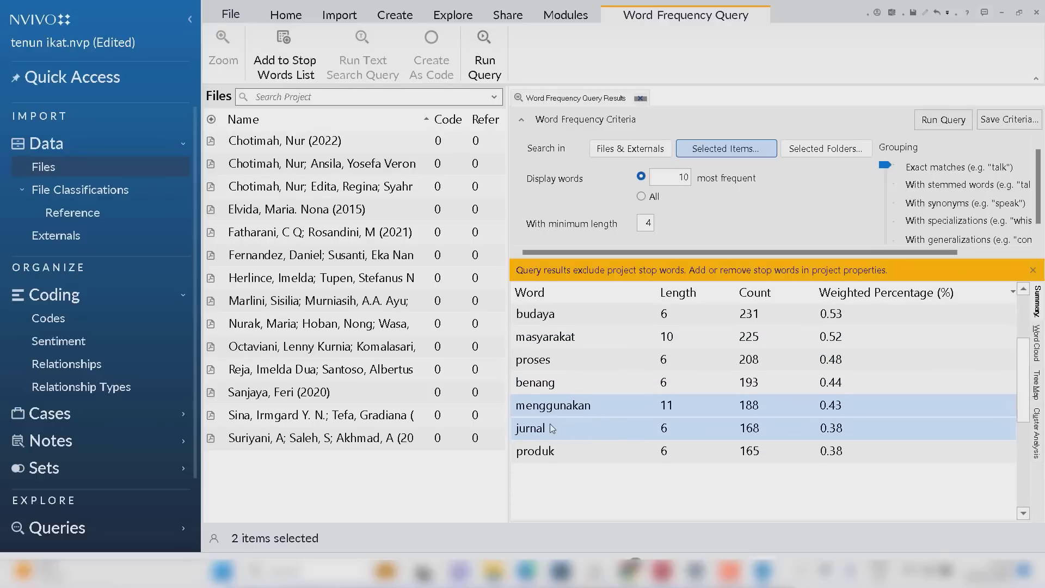
{"action": "right_click", "coordinate": [550, 425]}
{"action": "left_click", "coordinate": [605, 461]}
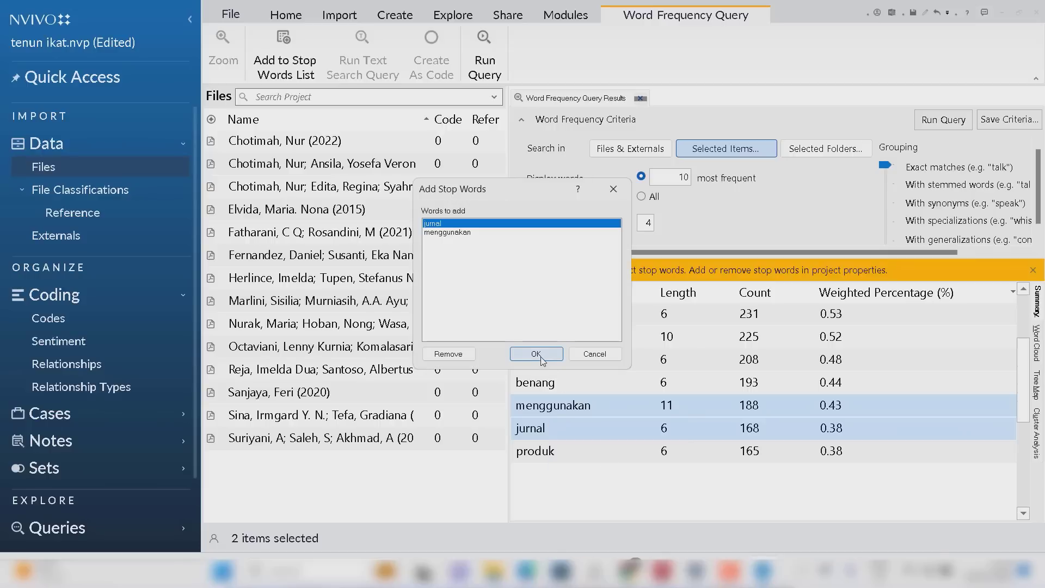
{"action": "left_click", "coordinate": [541, 357]}
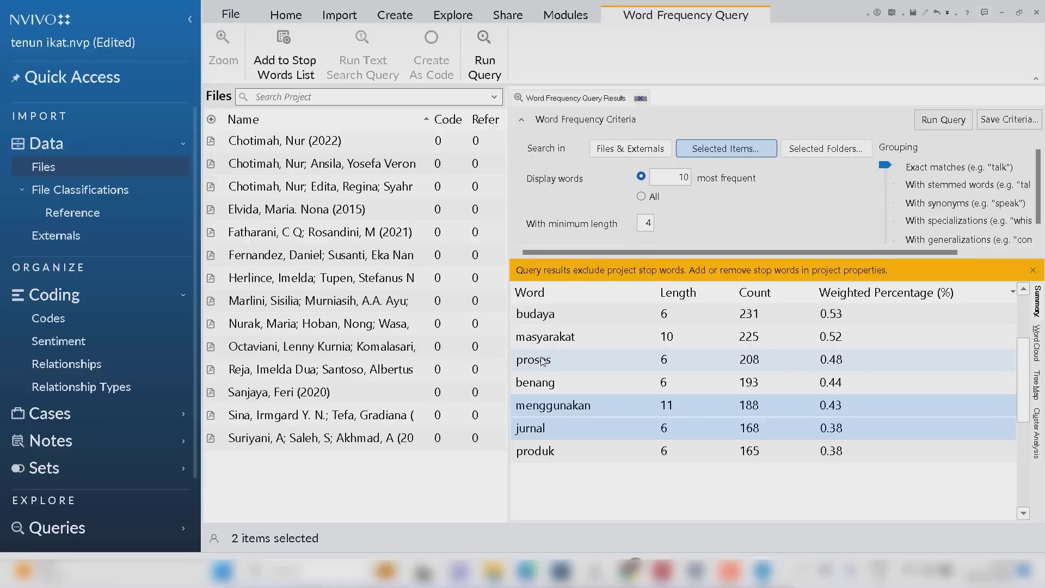
{"action": "left_click", "coordinate": [932, 124]}
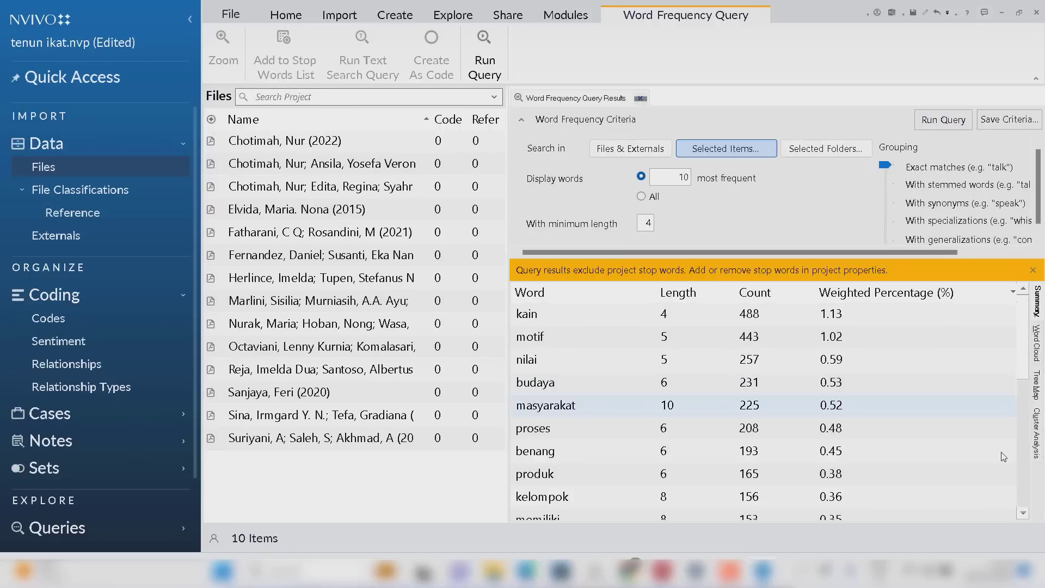
Add memiliki to the stop words list and rerun the word frequency query
{"action": "left_click", "coordinate": [1023, 512]}
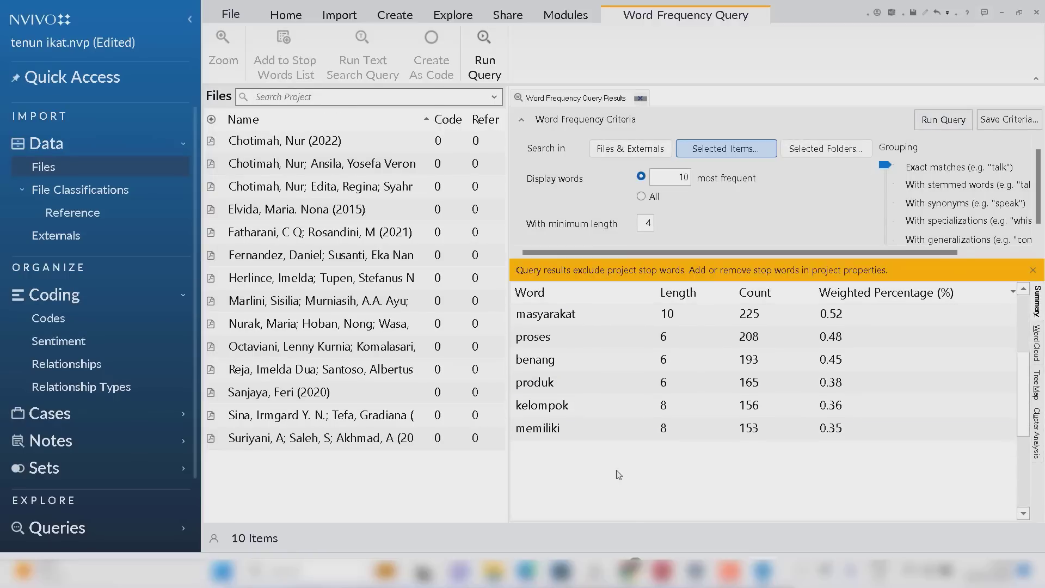
{"action": "left_click", "coordinate": [536, 432]}
{"action": "right_click", "coordinate": [536, 433]}
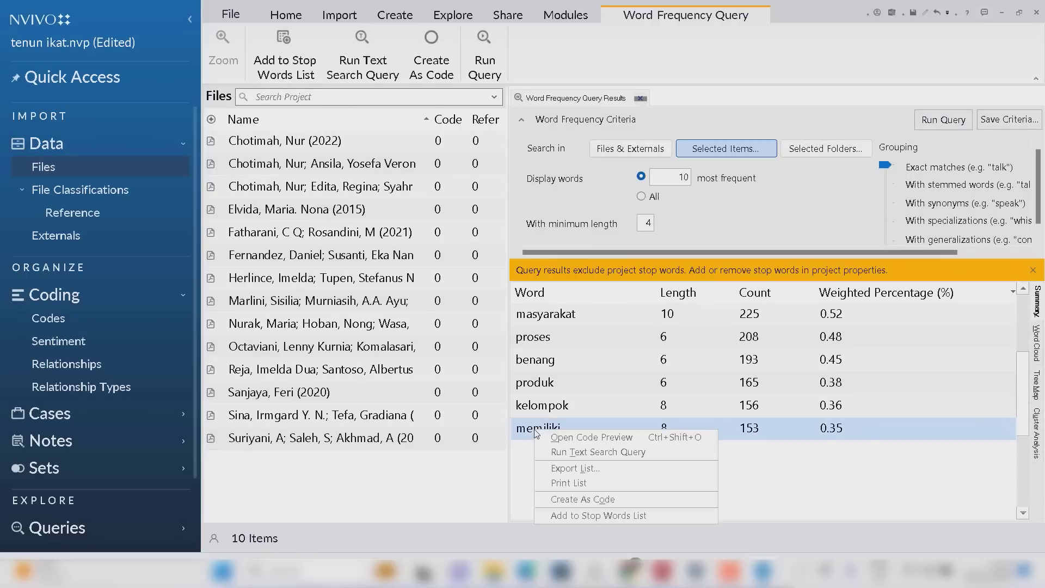
{"action": "left_click", "coordinate": [580, 517]}
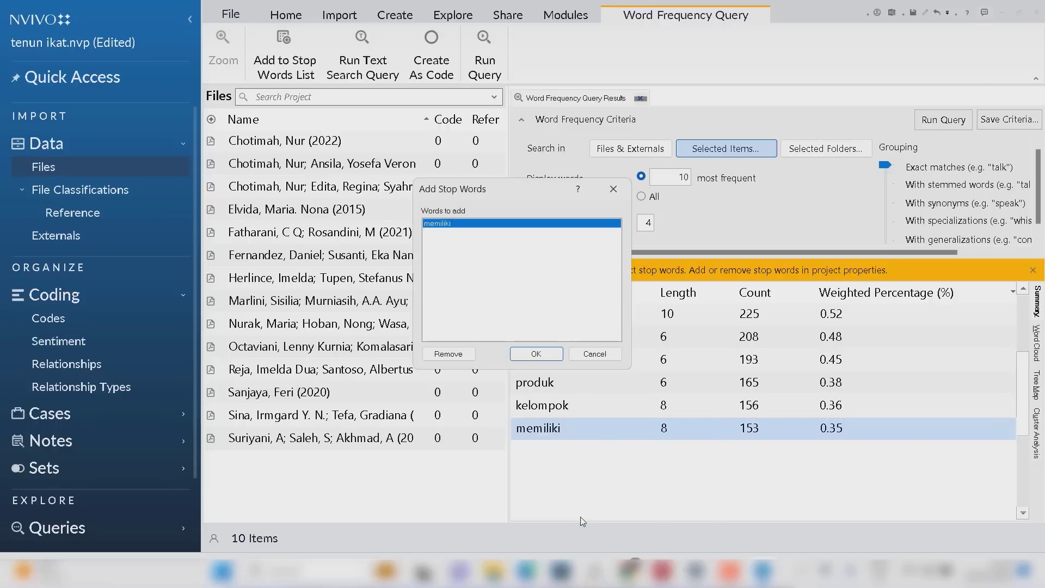
{"action": "left_click", "coordinate": [536, 354]}
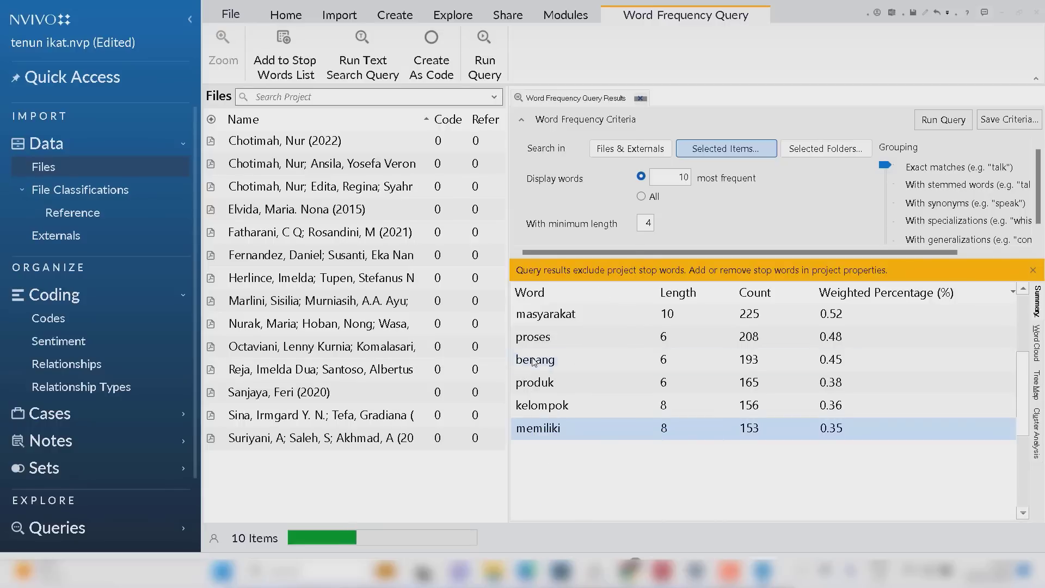
{"action": "left_click", "coordinate": [933, 121]}
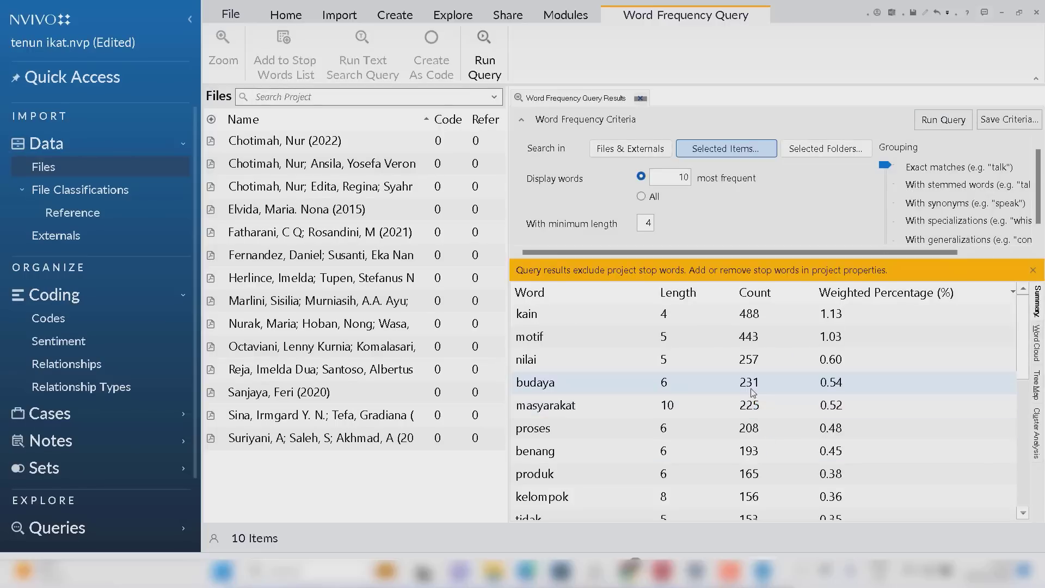
Add the word tidak from the word frequency results to the stop words list
{"action": "left_click", "coordinate": [1022, 513]}
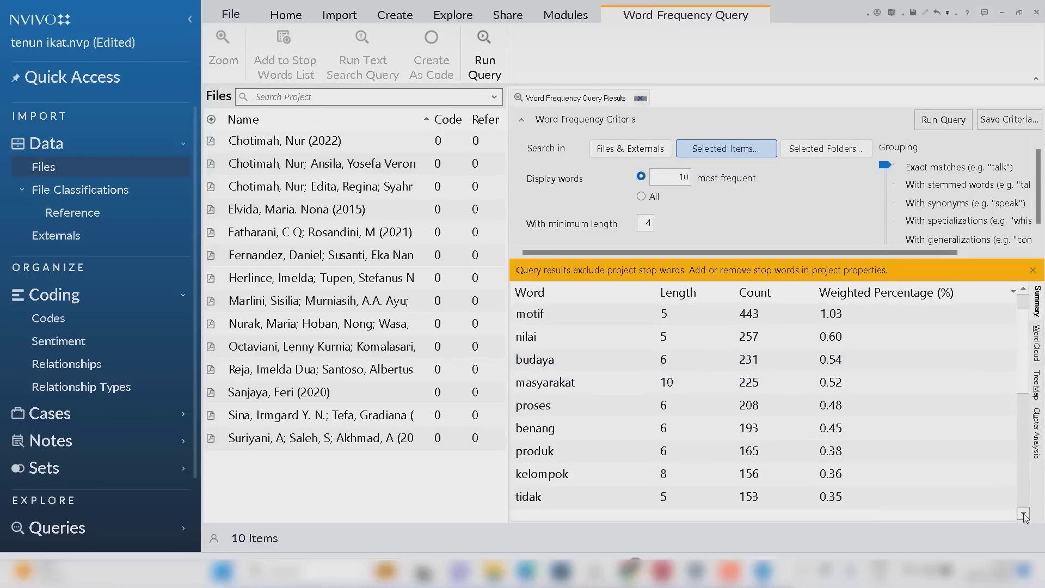
{"action": "right_click", "coordinate": [535, 500]}
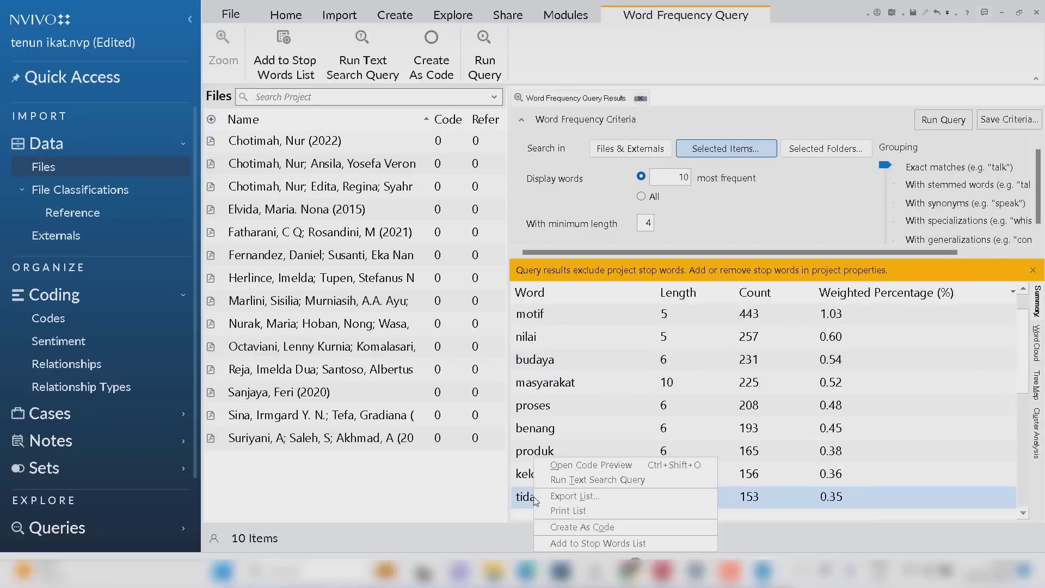
{"action": "left_click", "coordinate": [583, 544]}
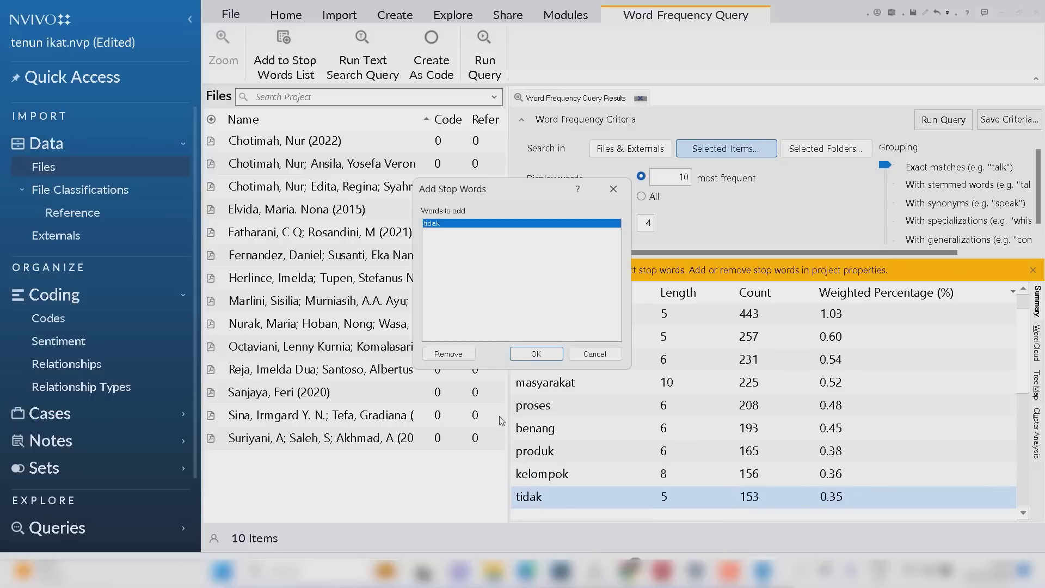
Confirm adding "tidak" to the project's stop words and rerun the word frequency query
{"action": "left_click", "coordinate": [536, 354]}
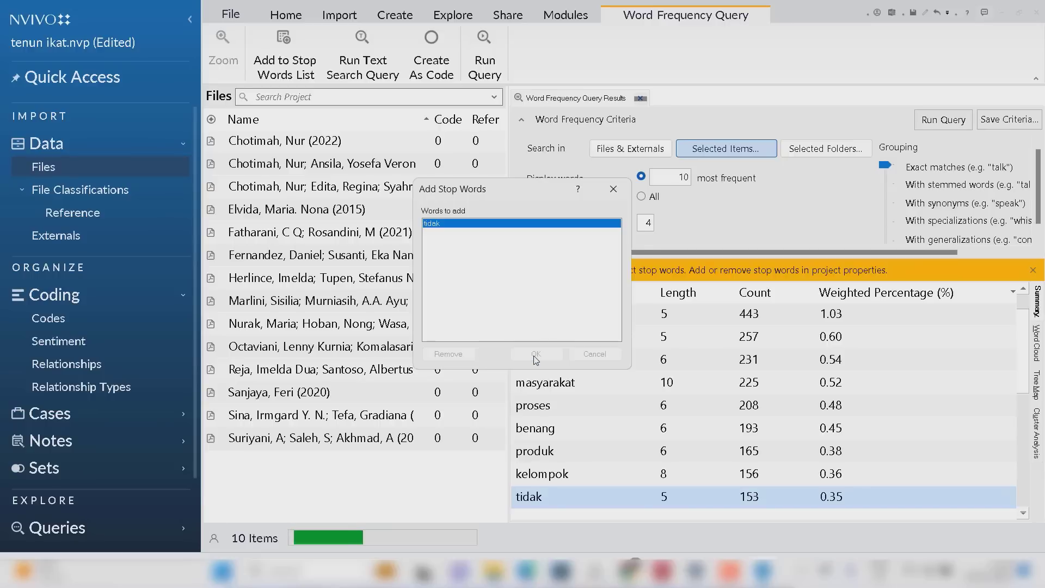
{"action": "left_click", "coordinate": [920, 125]}
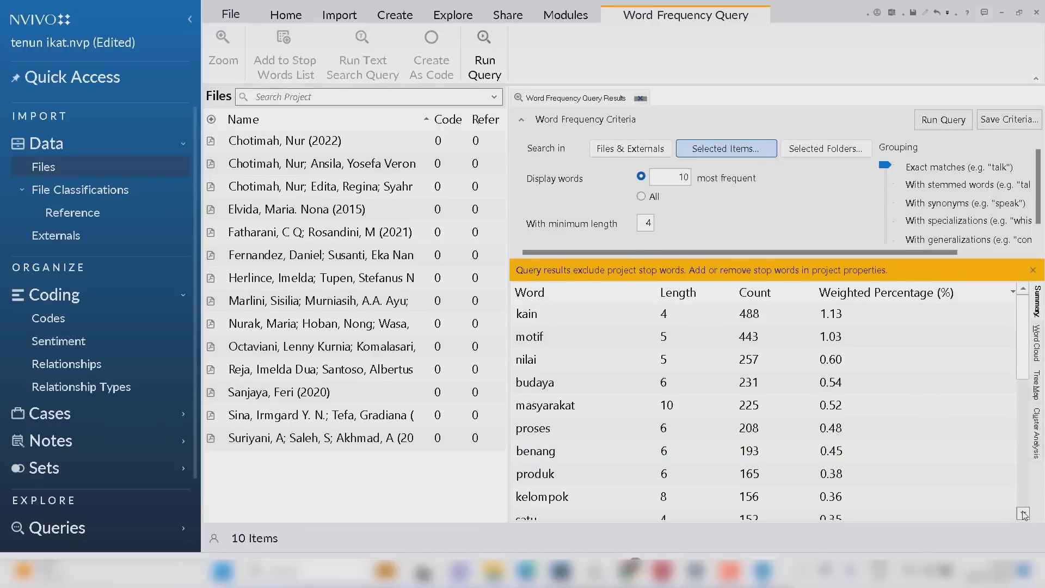
{"action": "scroll", "coordinate": [1023, 506], "scroll_direction": "down", "scroll_amount": 2}
{"action": "left_click", "coordinate": [540, 433]}
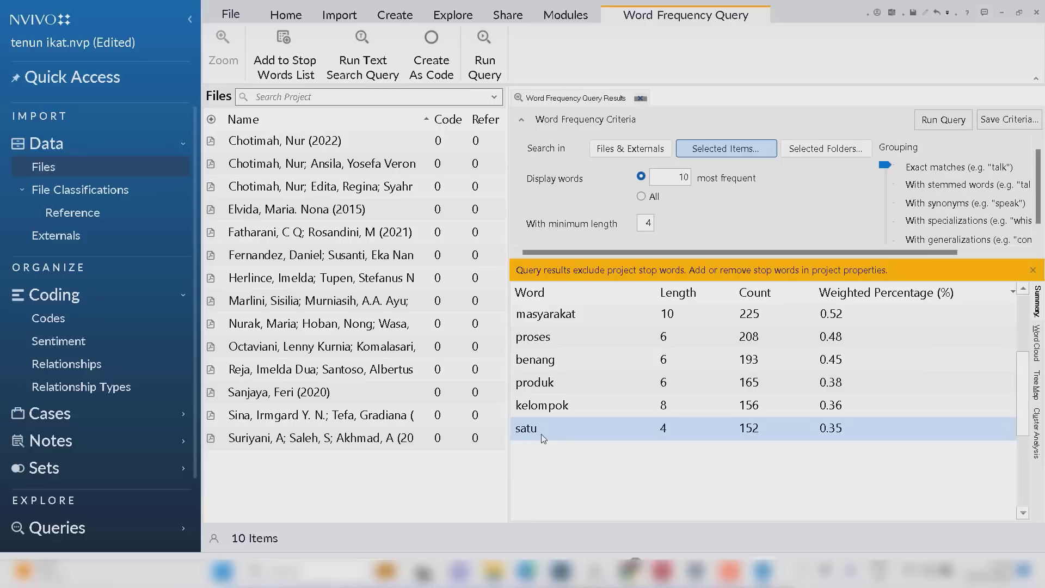
{"action": "right_click", "coordinate": [541, 433]}
{"action": "left_click", "coordinate": [588, 459]}
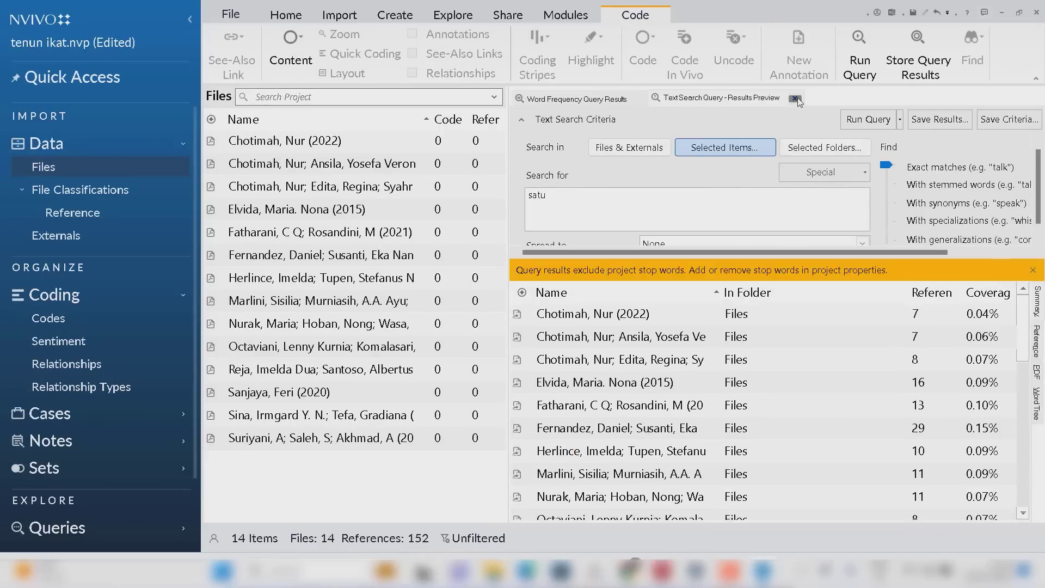
{"action": "left_click", "coordinate": [795, 99]}
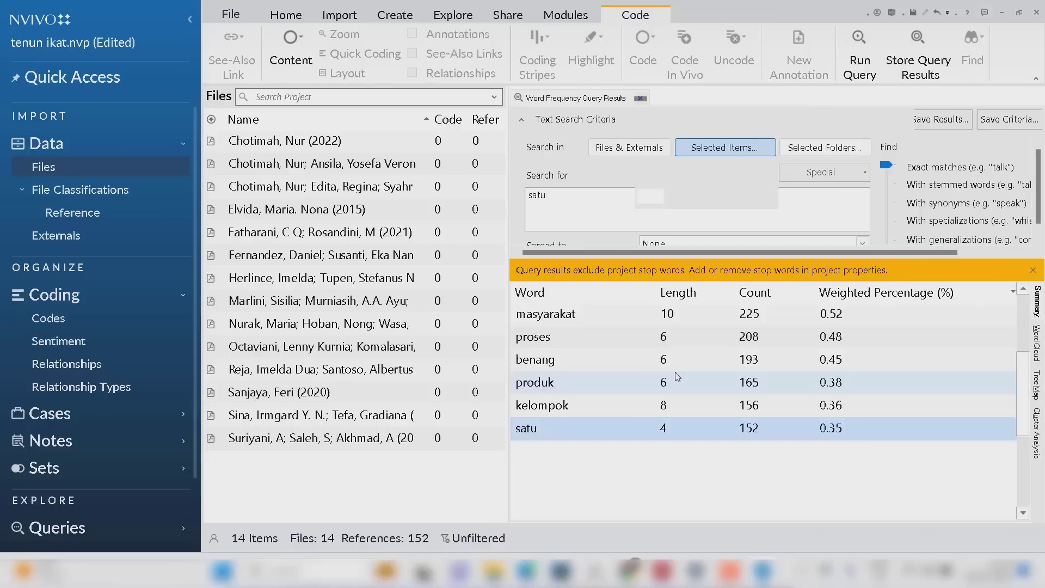
Add the word "satu" to the stop words list and rerun the word frequency query
{"action": "right_click", "coordinate": [555, 434]}
{"action": "left_click", "coordinate": [618, 514]}
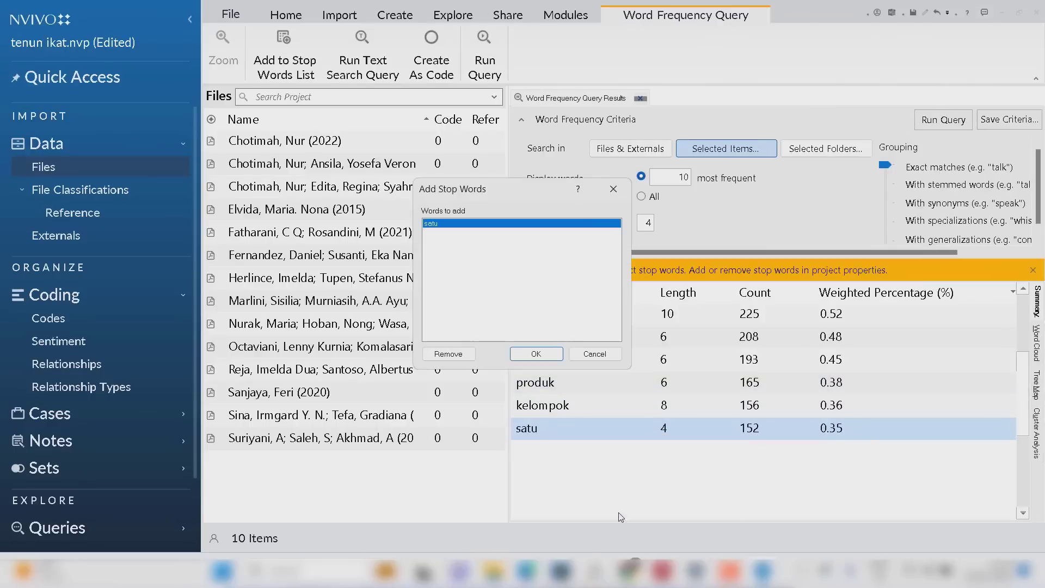
{"action": "left_click", "coordinate": [535, 353]}
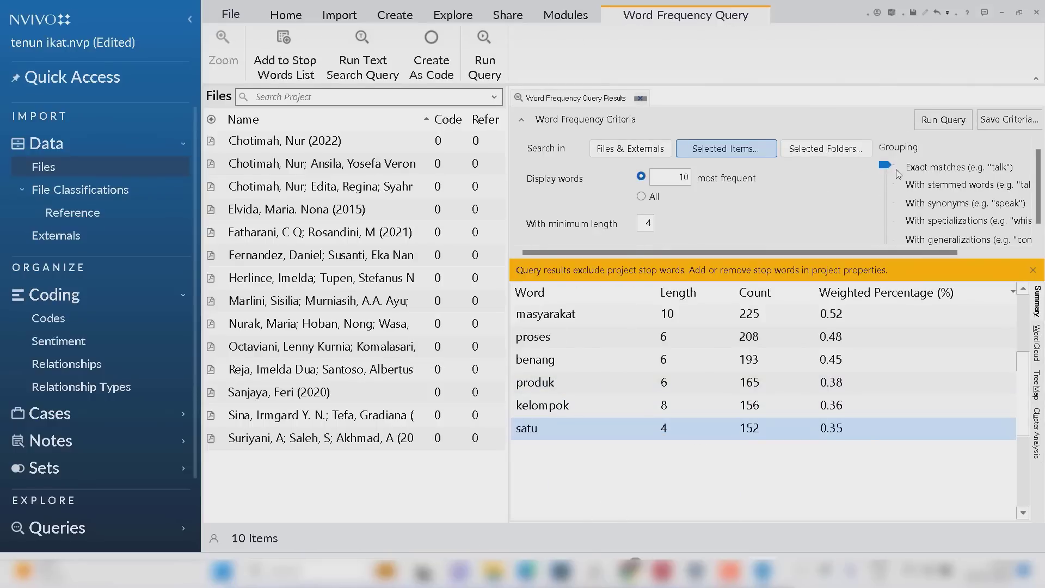
{"action": "left_click", "coordinate": [929, 121]}
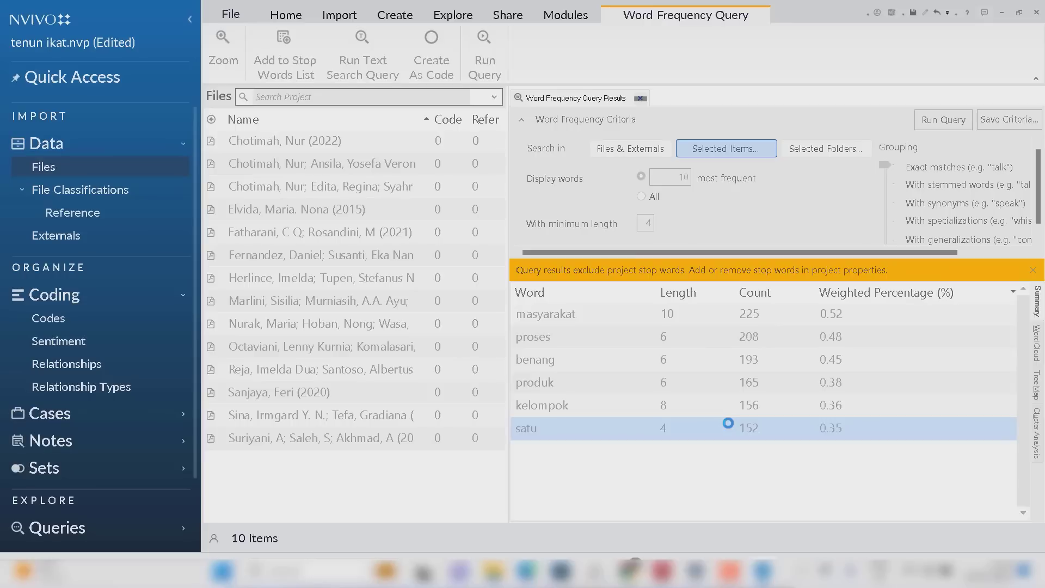
{"action": "left_click", "coordinate": [1023, 512]}
{"action": "left_click", "coordinate": [1023, 512]}
{"action": "left_click", "coordinate": [537, 455]}
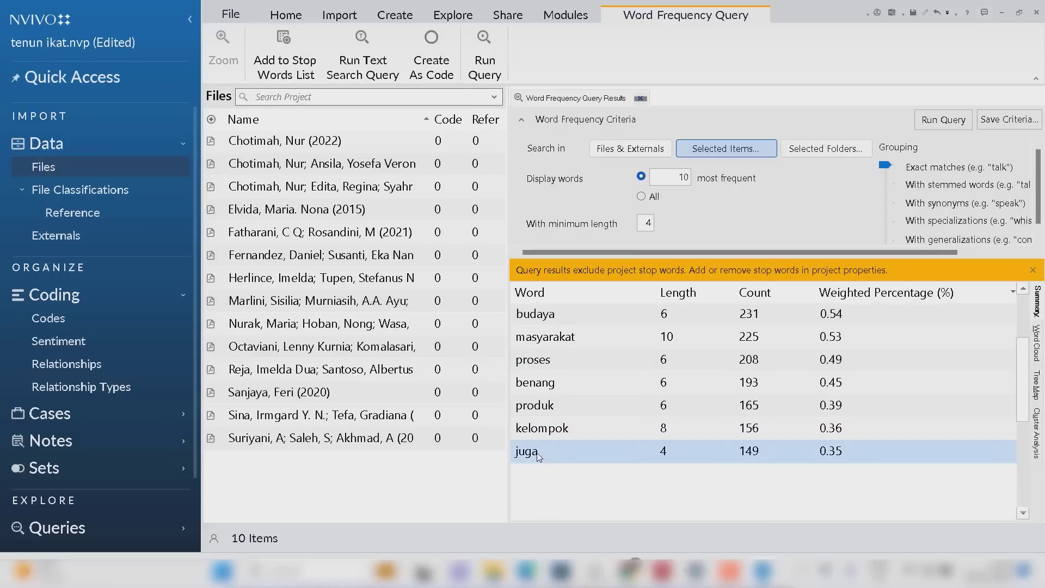
{"action": "right_click", "coordinate": [538, 456]}
{"action": "left_click", "coordinate": [590, 538]}
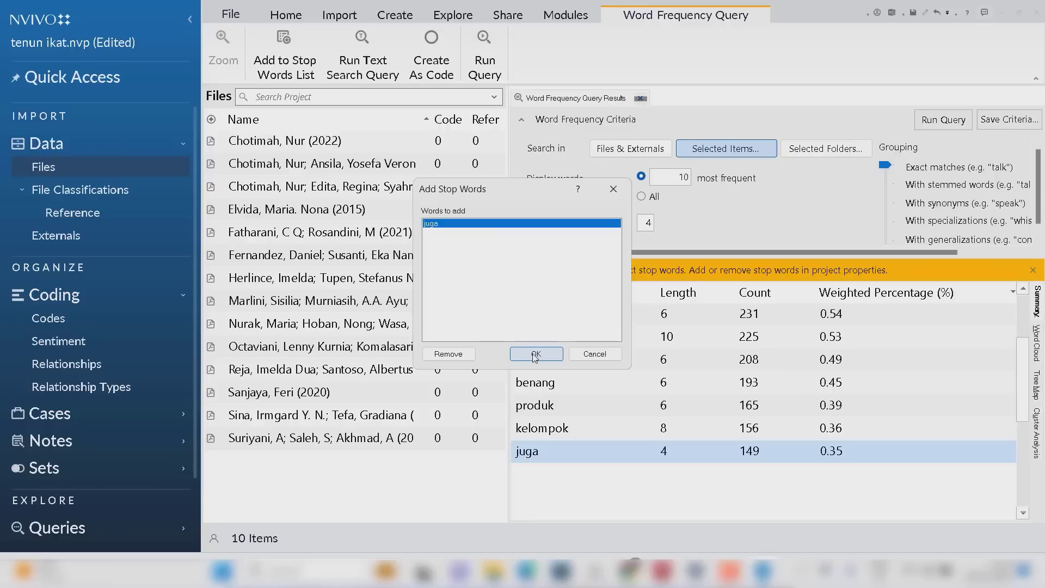
{"action": "left_click", "coordinate": [614, 187]}
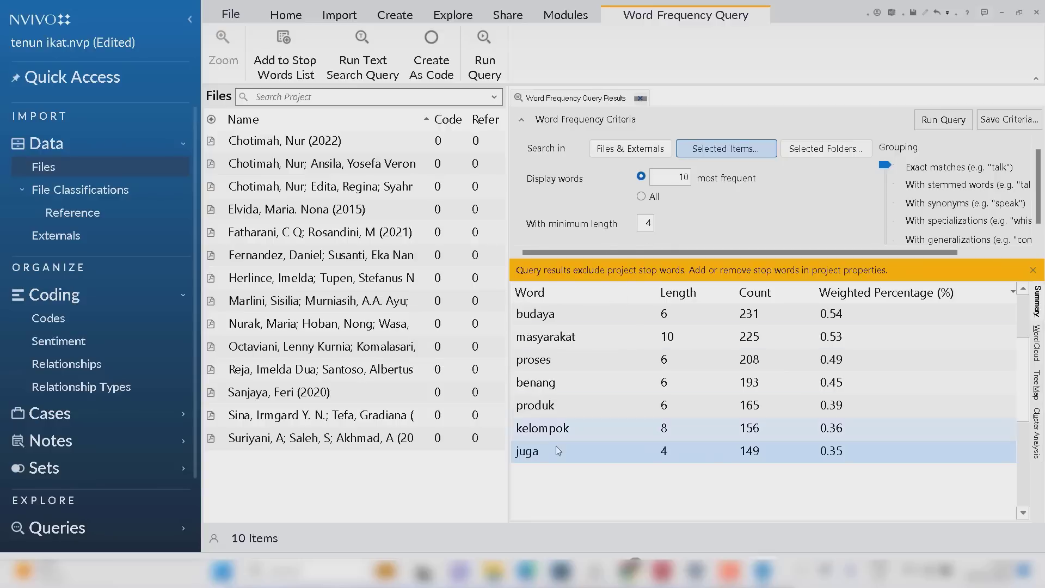
Add the word "juga" to the stop words list and rerun the word frequency query
{"action": "right_click", "coordinate": [551, 449]}
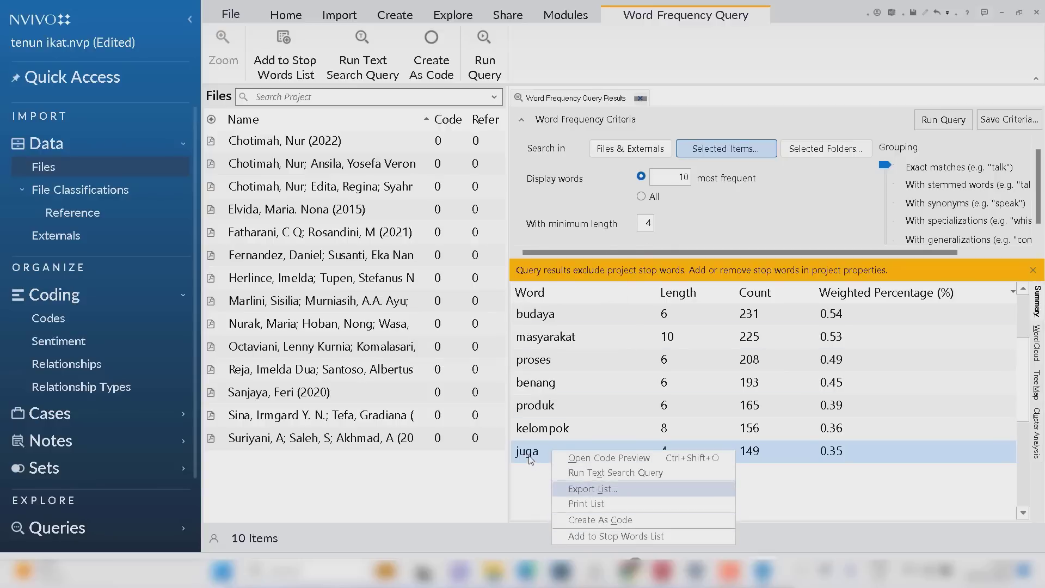
{"action": "left_click", "coordinate": [589, 536]}
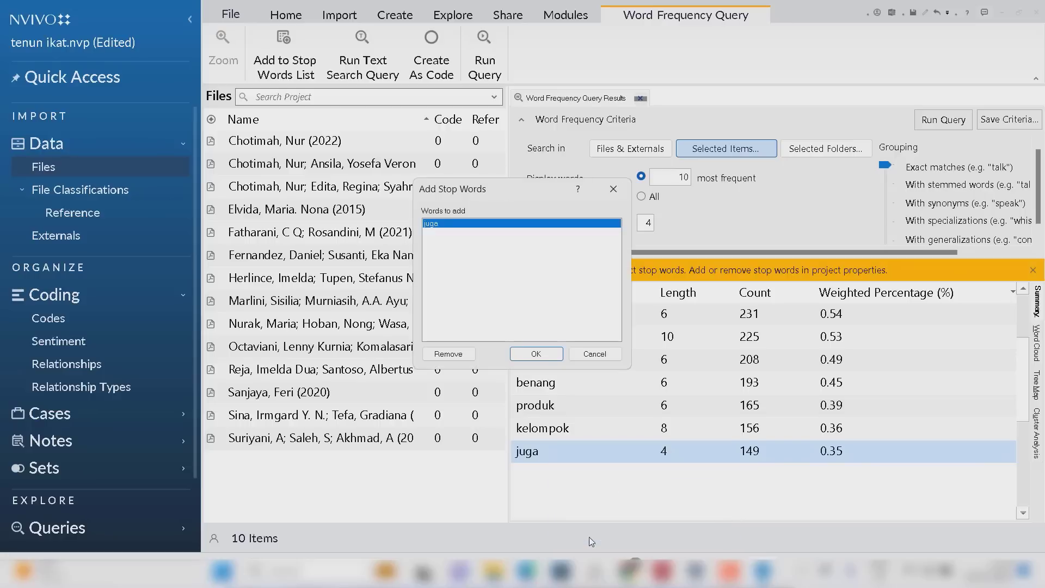
{"action": "left_click", "coordinate": [531, 357]}
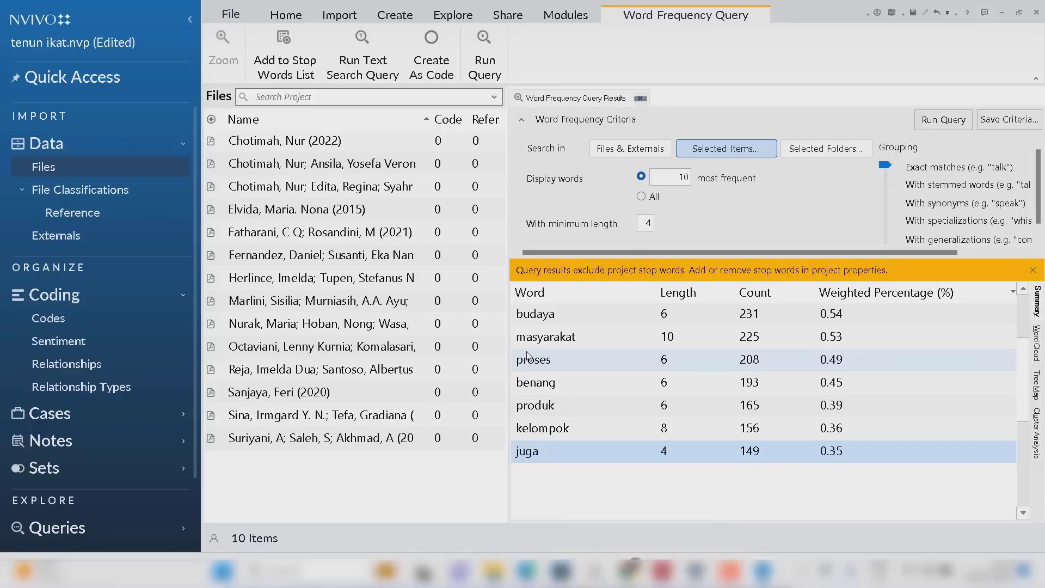
{"action": "left_click", "coordinate": [943, 119]}
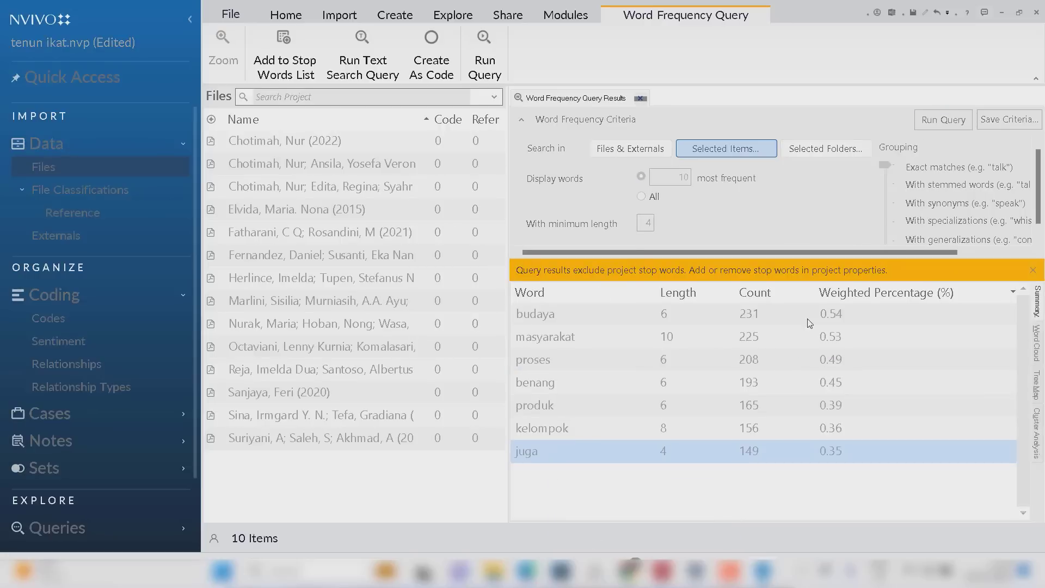
Add the word "data" to the stop words list and rerun the word frequency query
{"action": "scroll", "coordinate": [660, 478], "scroll_direction": "down", "scroll_amount": 1}
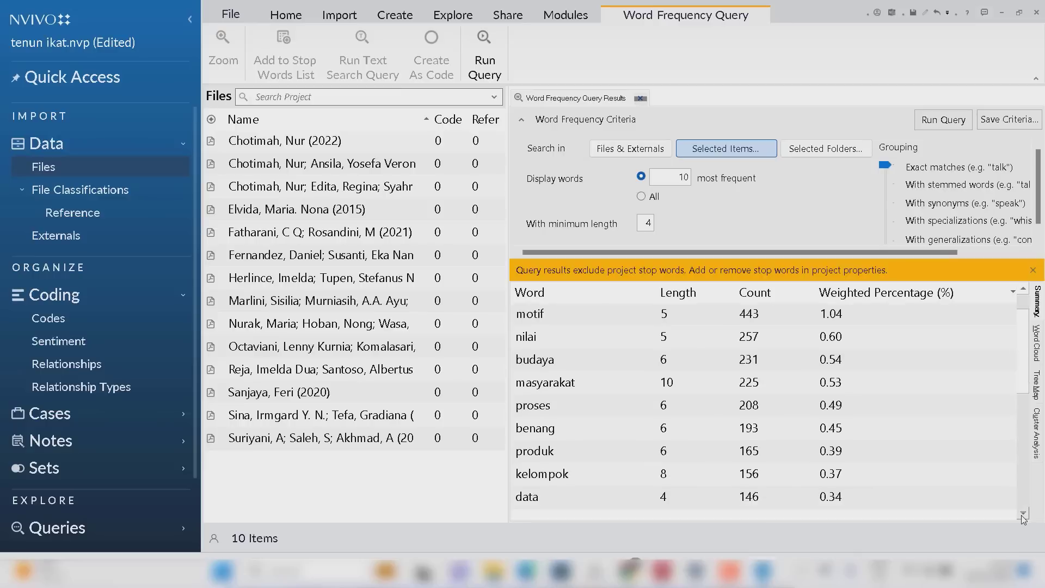
{"action": "scroll", "coordinate": [660, 478], "scroll_direction": "up", "scroll_amount": 2}
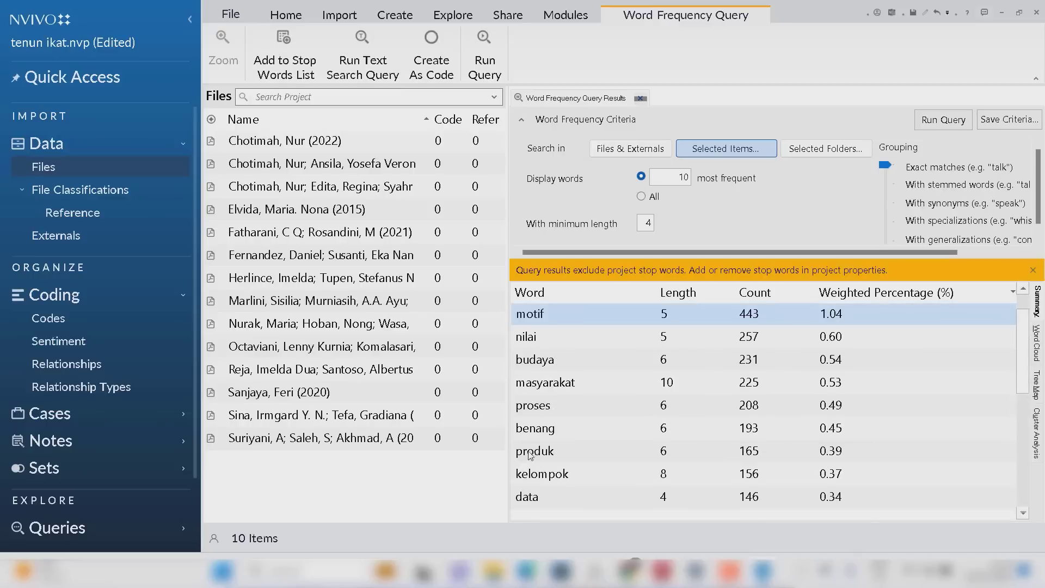
{"action": "right_click", "coordinate": [535, 505]}
{"action": "left_click", "coordinate": [575, 543]}
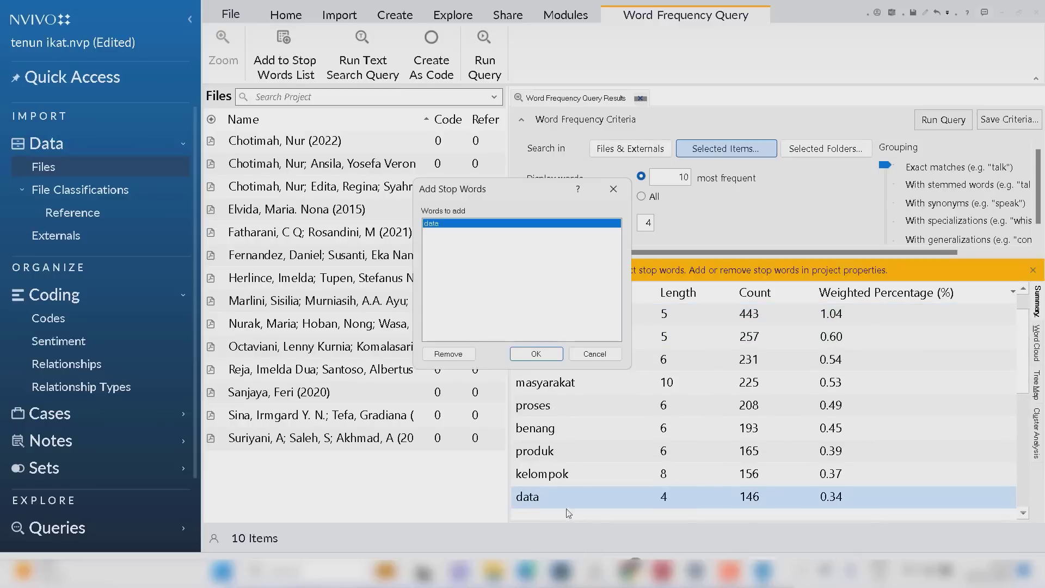
{"action": "left_click", "coordinate": [535, 354]}
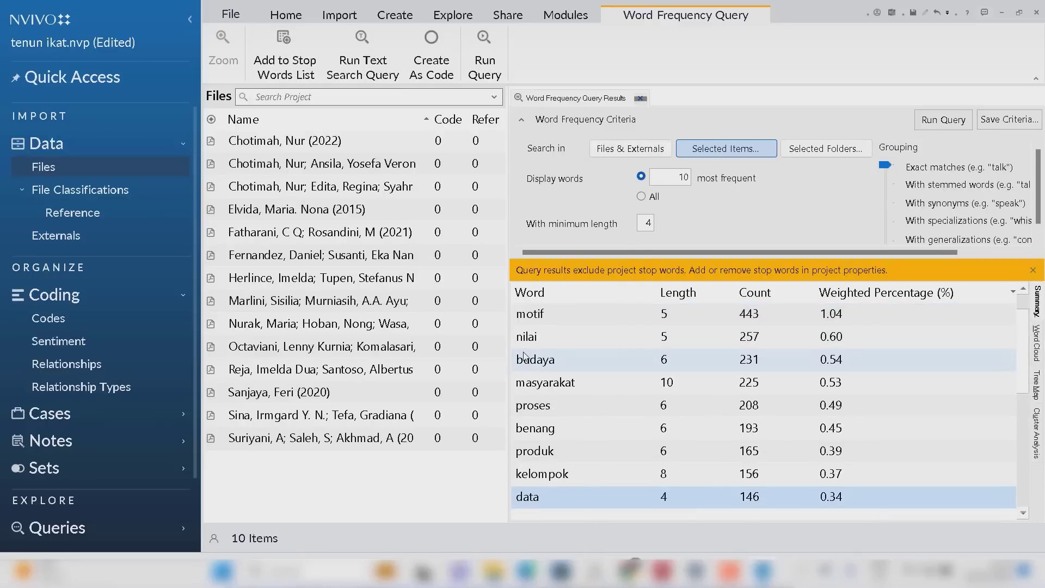
{"action": "left_click", "coordinate": [943, 120]}
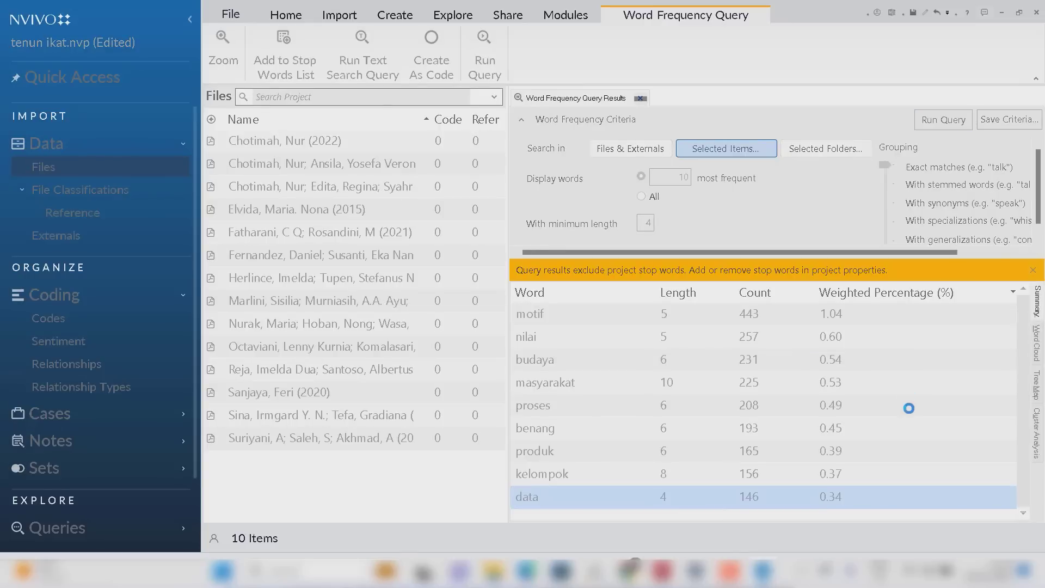
Review the full list of the ten most frequent words for remaining irrelevant terms
{"action": "left_click", "coordinate": [1023, 513]}
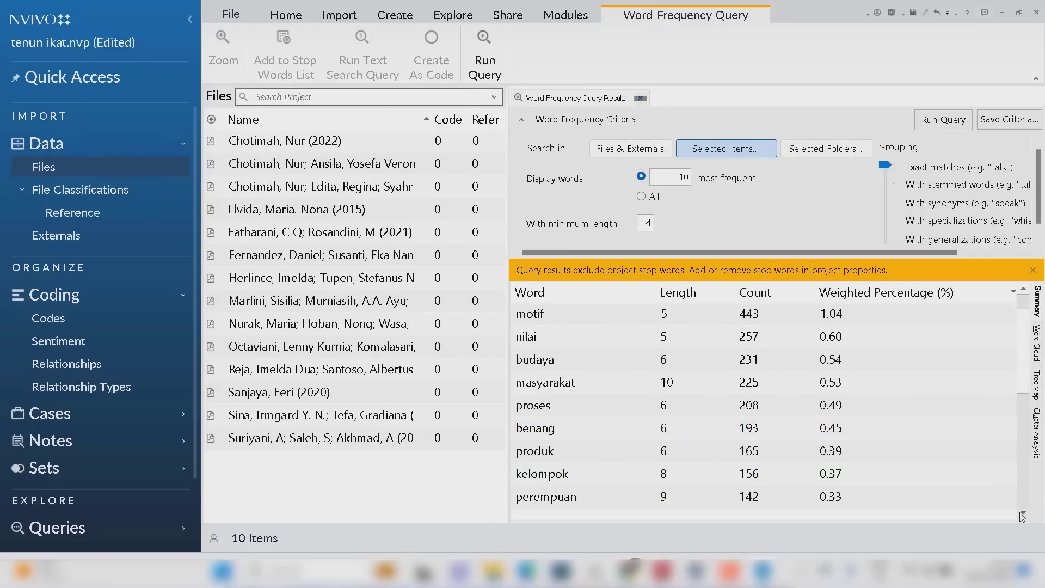
{"action": "left_click", "coordinate": [1023, 512]}
{"action": "key", "text": "Down"}
{"action": "key", "text": "Down"}
{"action": "key", "text": "Down"}
{"action": "key", "text": "Down"}
{"action": "key", "text": "Down"}
{"action": "key", "text": "Down"}
{"action": "key", "text": "Down"}
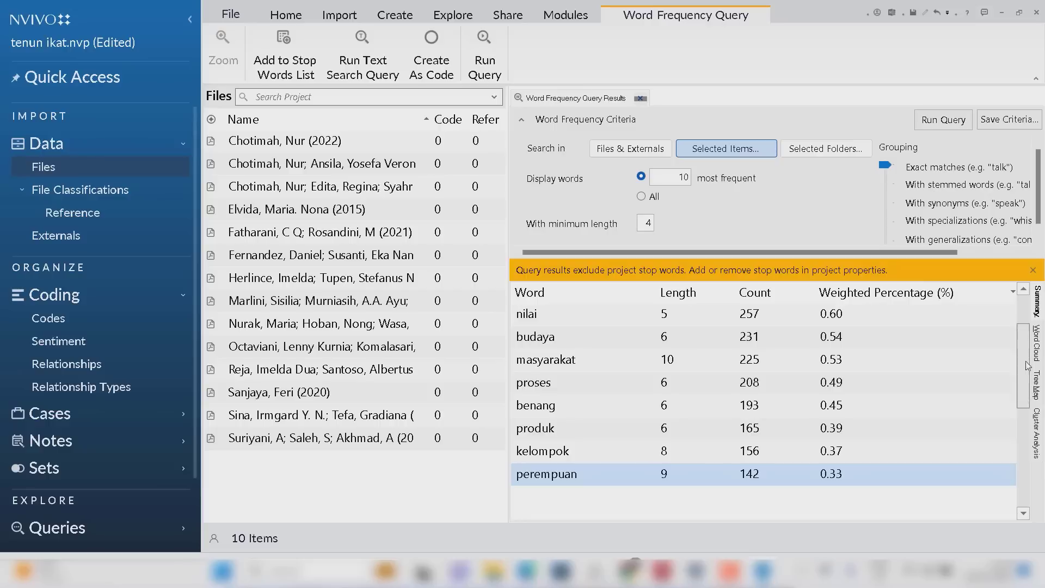
{"action": "left_click_drag", "start_coordinate": [1024, 364], "coordinate": [1026, 333]}
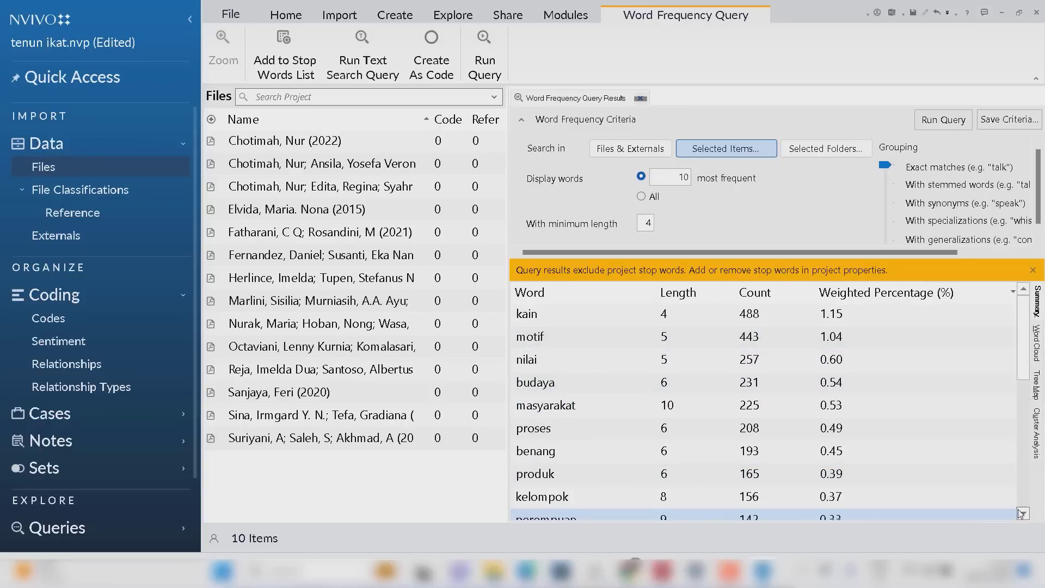
{"action": "scroll", "coordinate": [1023, 513], "scroll_direction": "down", "scroll_amount": 4}
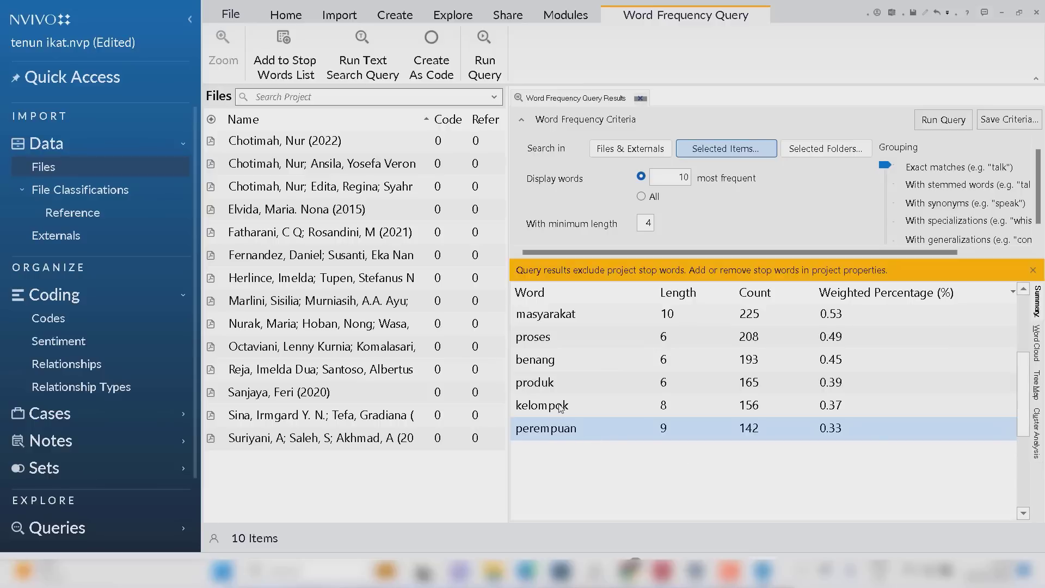
{"action": "scroll", "coordinate": [1026, 335], "scroll_direction": "up", "scroll_amount": 4}
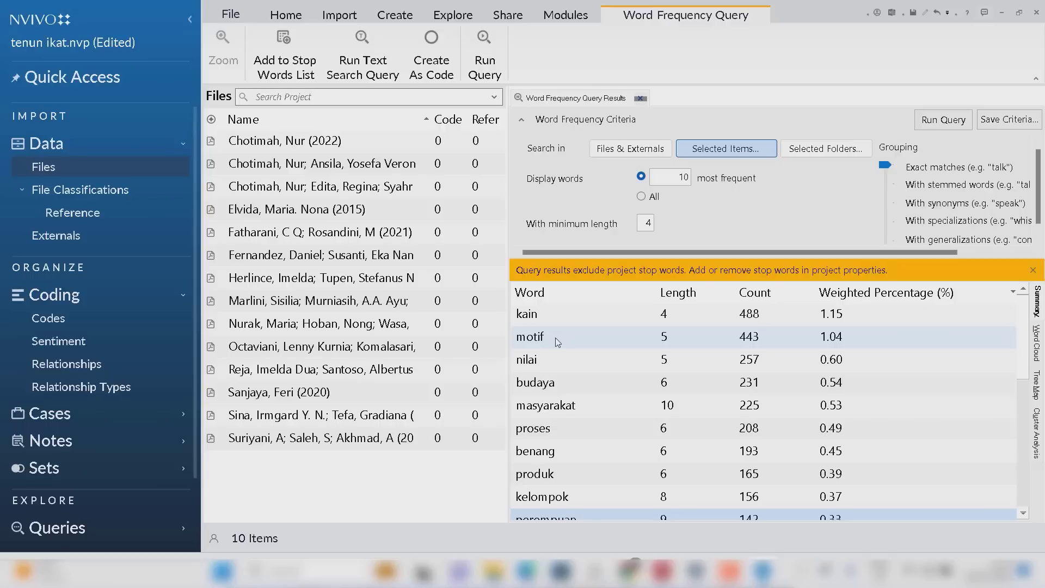
{"action": "scroll", "coordinate": [558, 342], "scroll_direction": "down", "scroll_amount": 1}
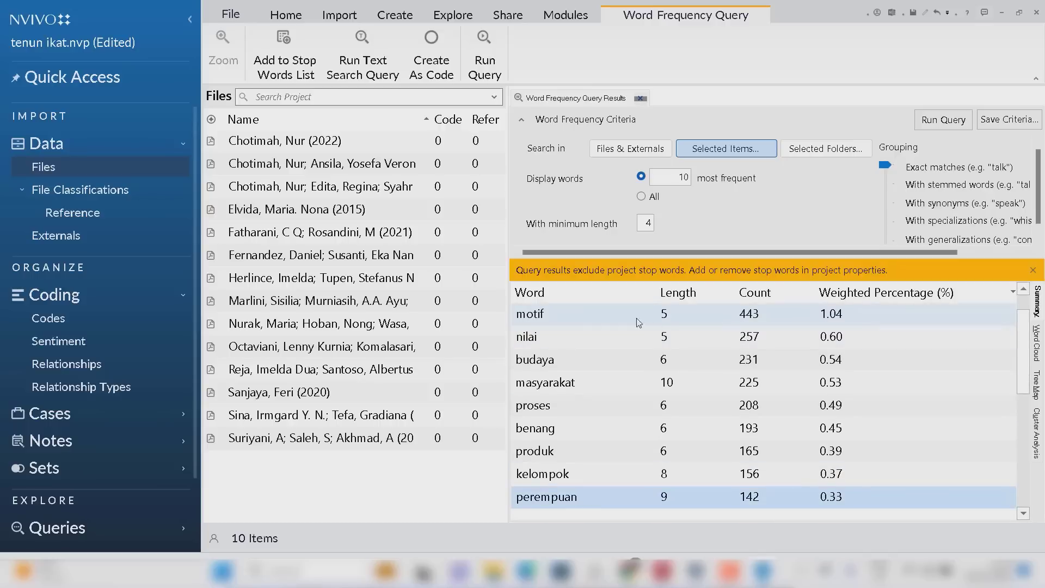
Run a text search query for the word "motif" from the word frequency results
{"action": "left_click", "coordinate": [567, 323]}
{"action": "right_click", "coordinate": [567, 324]}
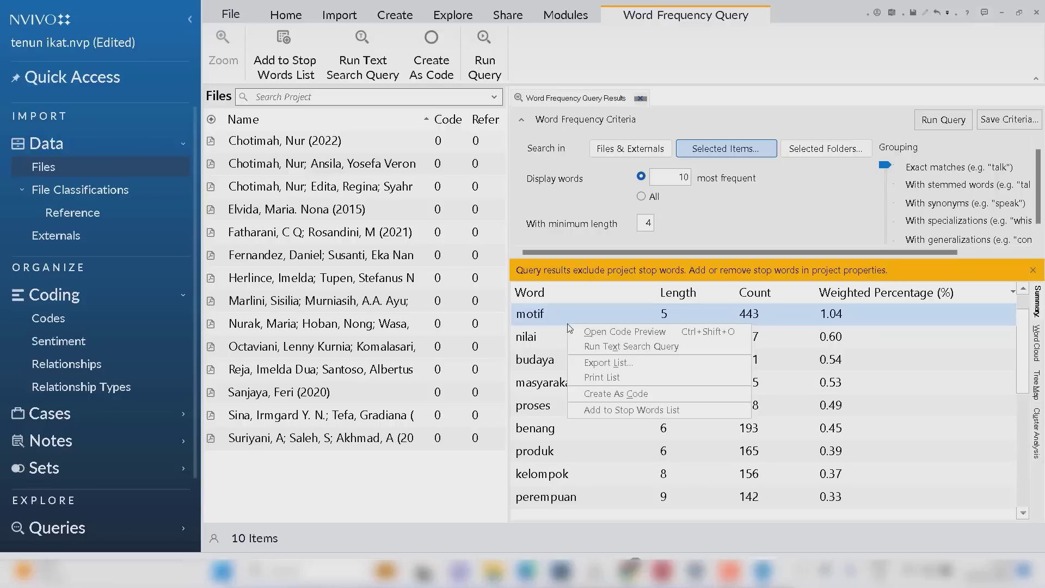
{"action": "right_click", "coordinate": [537, 314]}
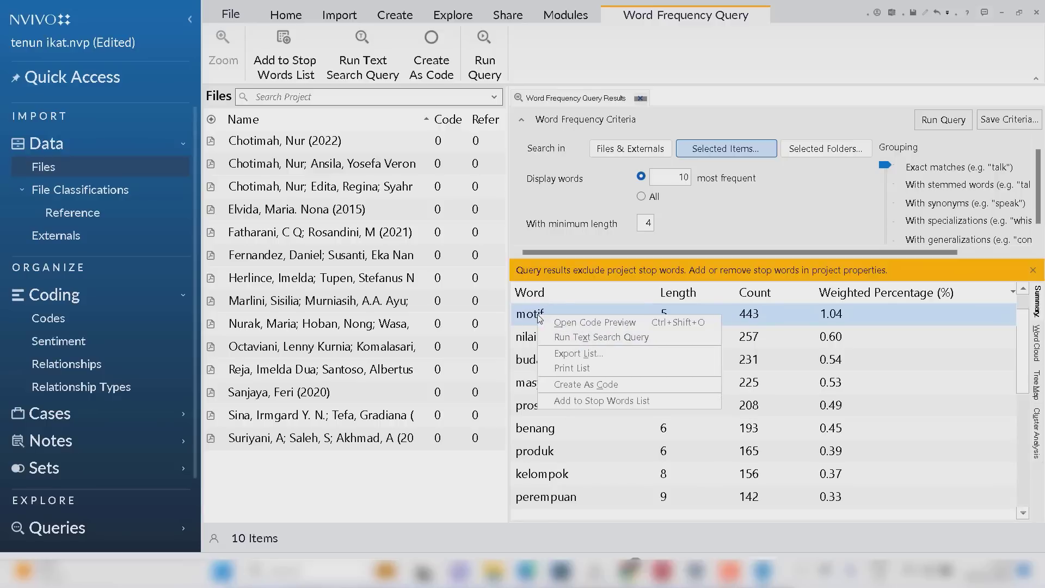
{"action": "left_click", "coordinate": [587, 338]}
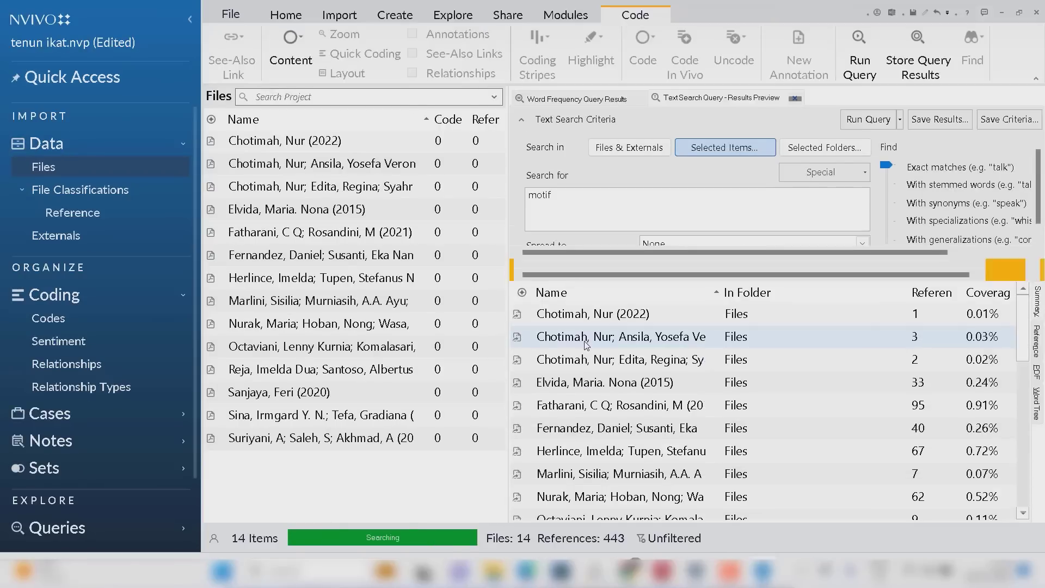
Spread the "motif" text search to Broad Context, rerun it and review the references and coverage per file
{"action": "left_click", "coordinate": [657, 241]}
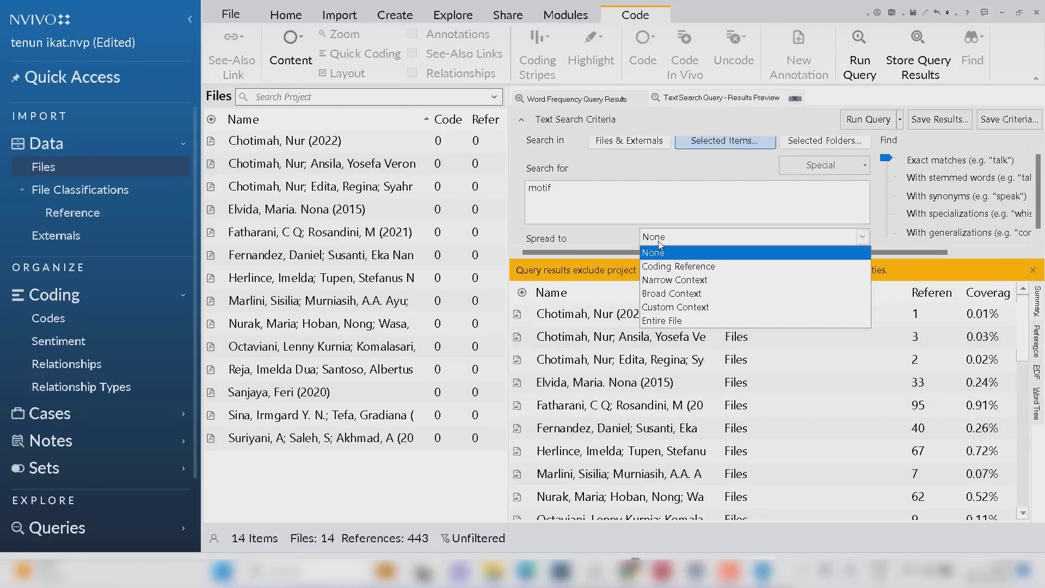
{"action": "scroll", "coordinate": [601, 213], "scroll_direction": "down", "scroll_amount": 1}
{"action": "scroll", "coordinate": [601, 213], "scroll_direction": "down", "scroll_amount": 1}
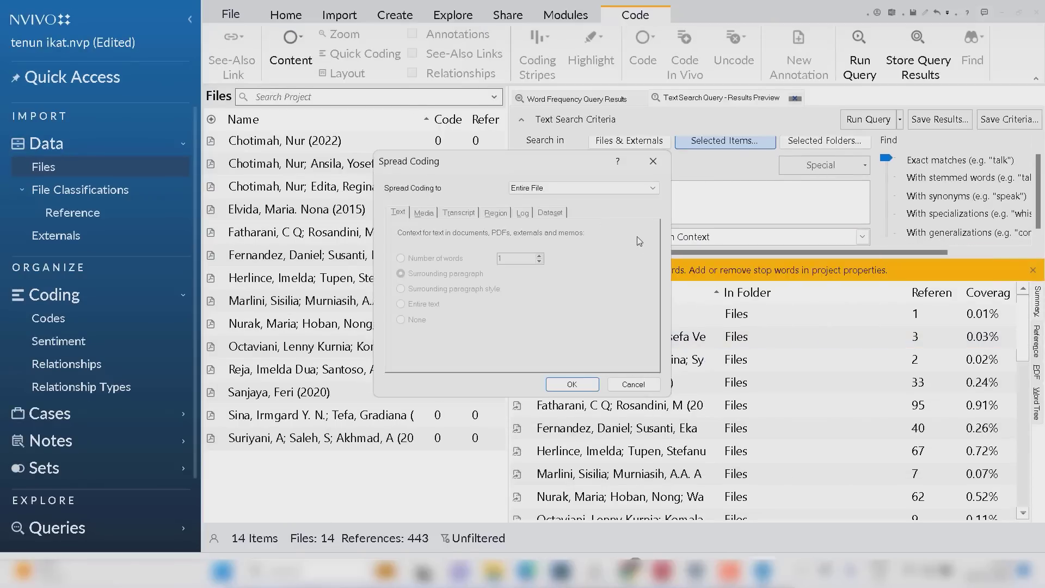
{"action": "left_click", "coordinate": [655, 164]}
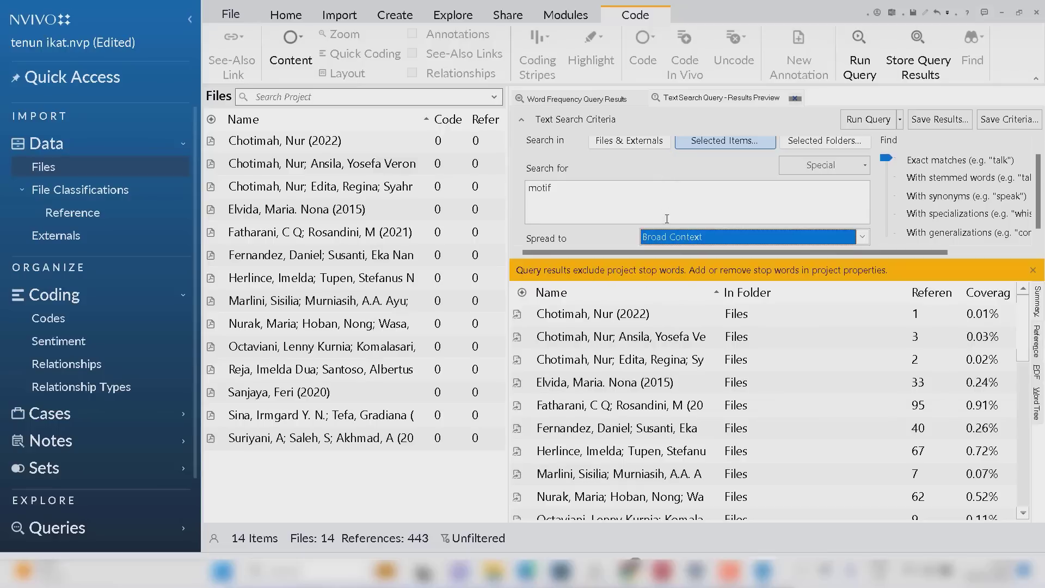
{"action": "left_click", "coordinate": [859, 122]}
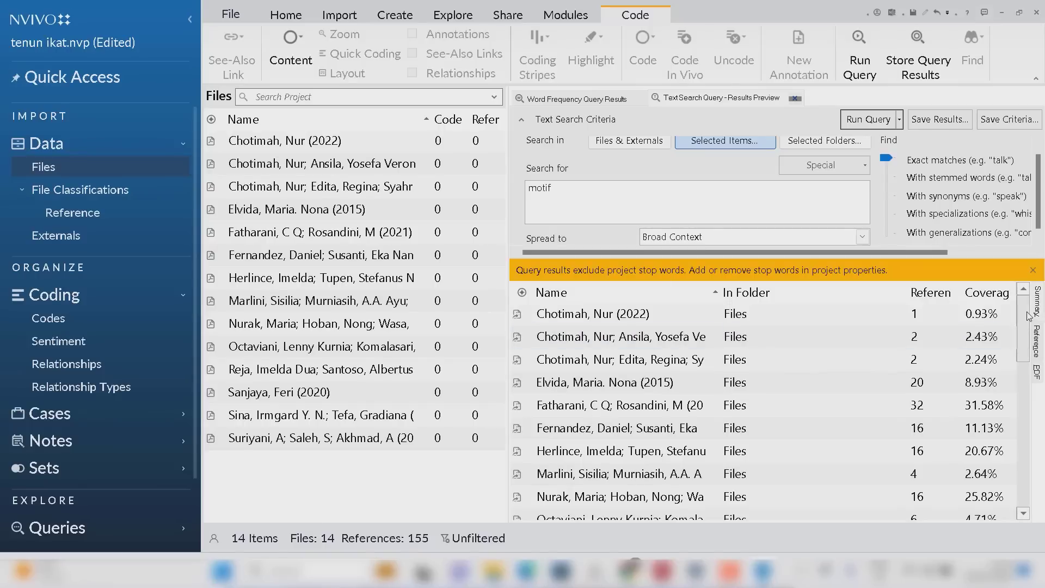
{"action": "left_click_drag", "start_coordinate": [1024, 313], "coordinate": [1029, 360]}
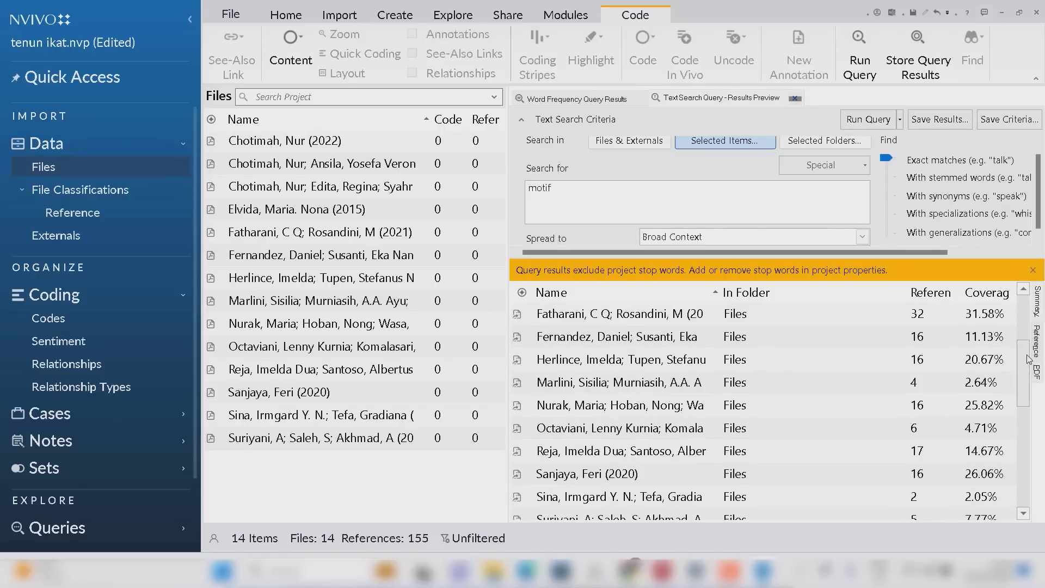
{"action": "left_click", "coordinate": [1025, 314]}
{"action": "left_click_drag", "start_coordinate": [1025, 318], "coordinate": [1026, 383]}
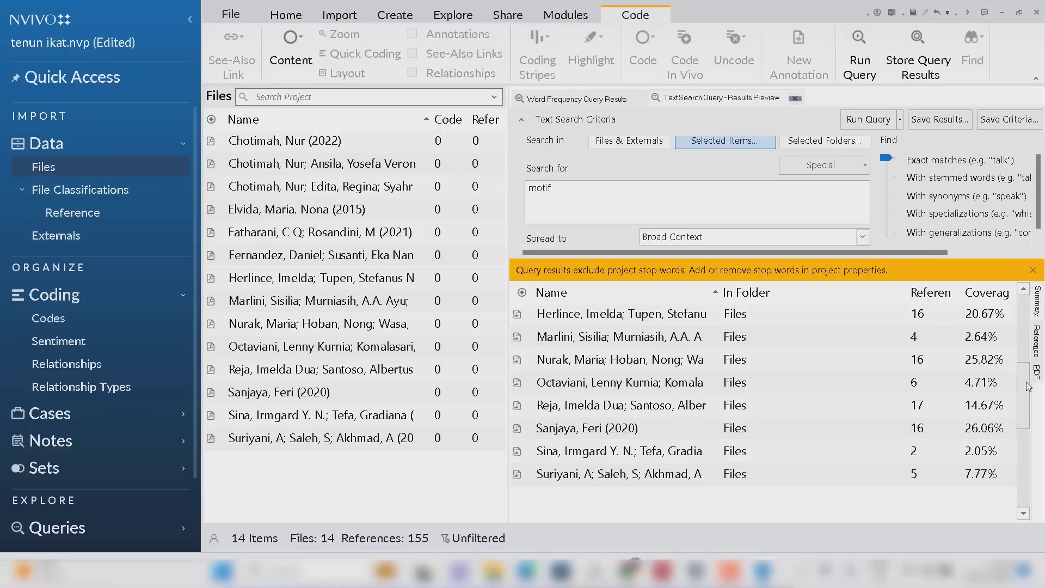
Review the coded text passages found for "motif" and return to the summary of files
{"action": "left_click", "coordinate": [1025, 318]}
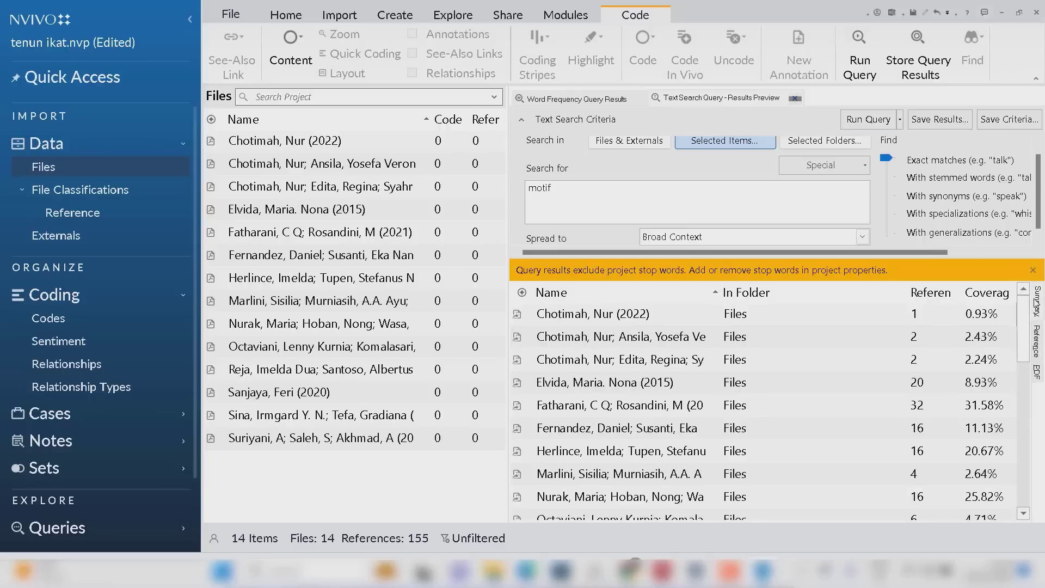
{"action": "left_click", "coordinate": [1036, 346]}
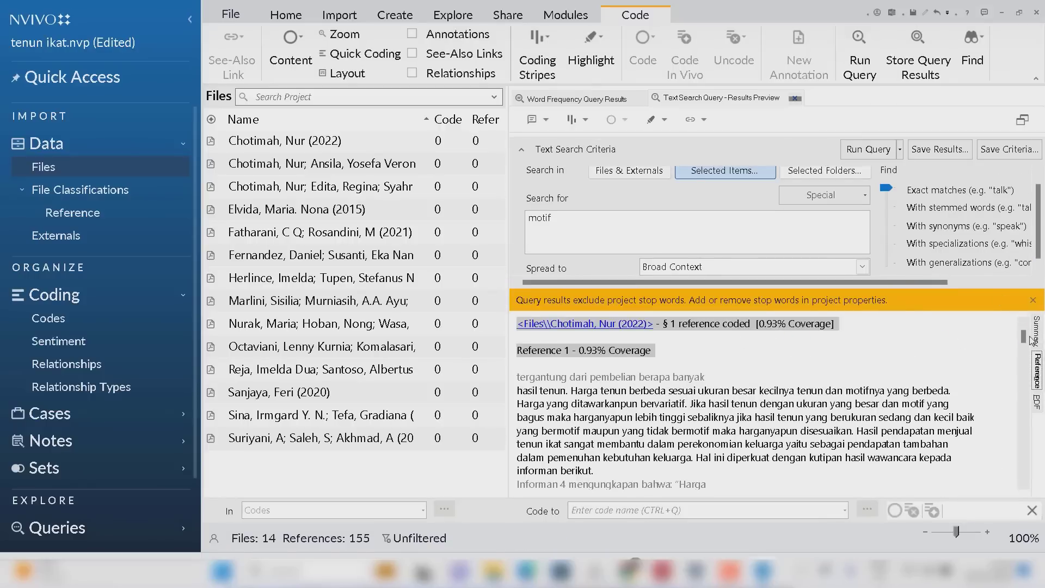
{"action": "mouse_move", "coordinate": [1024, 336]}
{"action": "left_mouse_down"}
{"action": "mouse_move", "coordinate": [1023, 429]}
{"action": "mouse_move", "coordinate": [1024, 324]}
{"action": "left_mouse_up"}
{"action": "left_click", "coordinate": [1036, 328]}
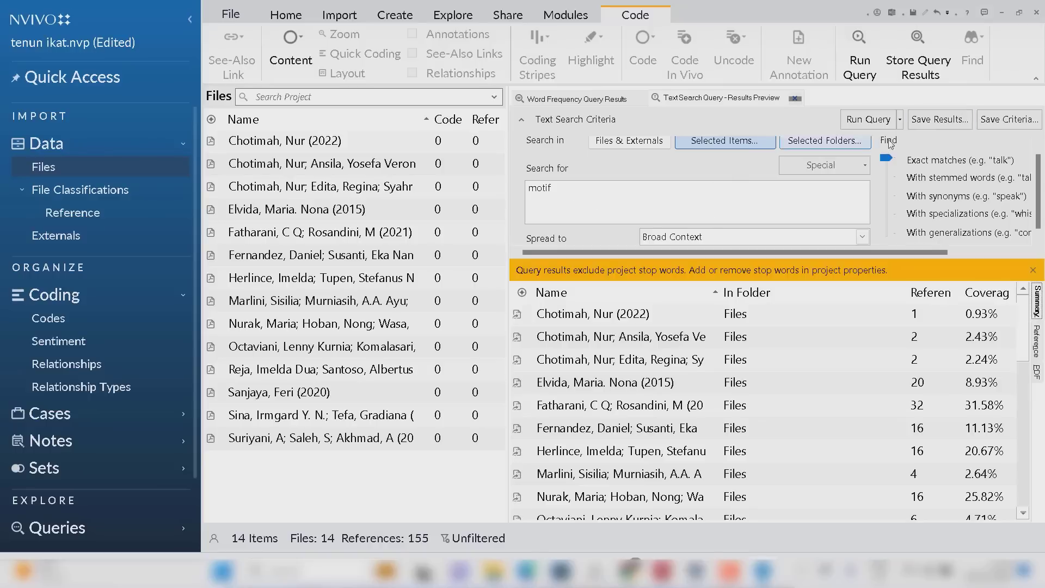
Store the "motif" search results as a new code named "motif" located in Codes
{"action": "left_click", "coordinate": [928, 119]}
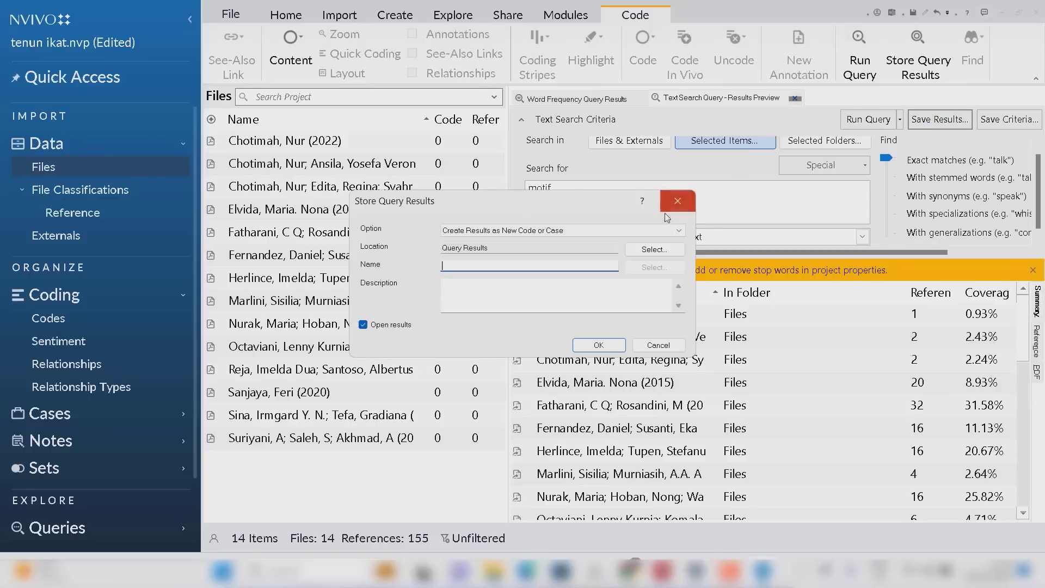
{"action": "left_click", "coordinate": [655, 250]}
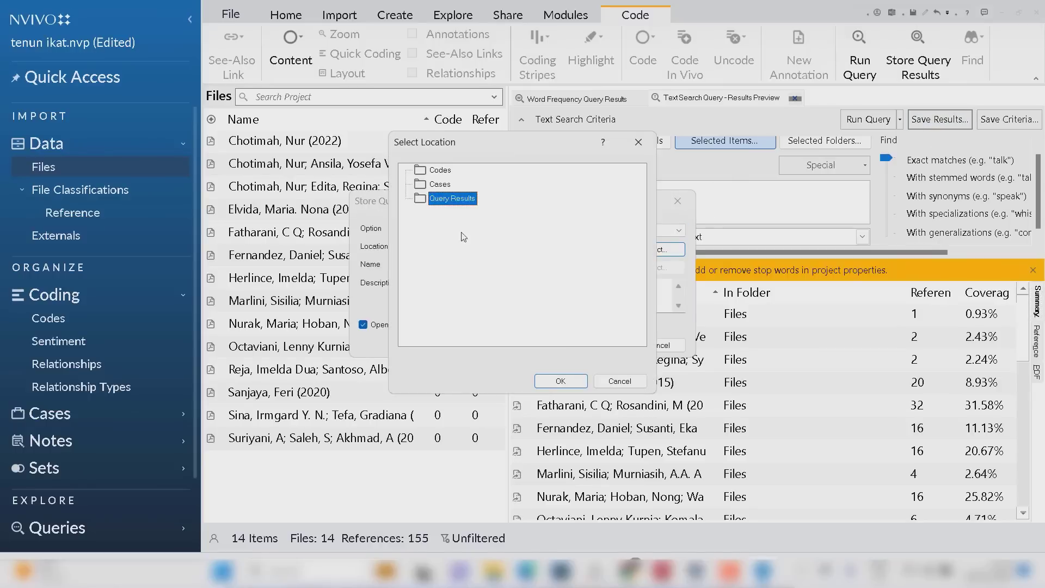
{"action": "left_click", "coordinate": [440, 172]}
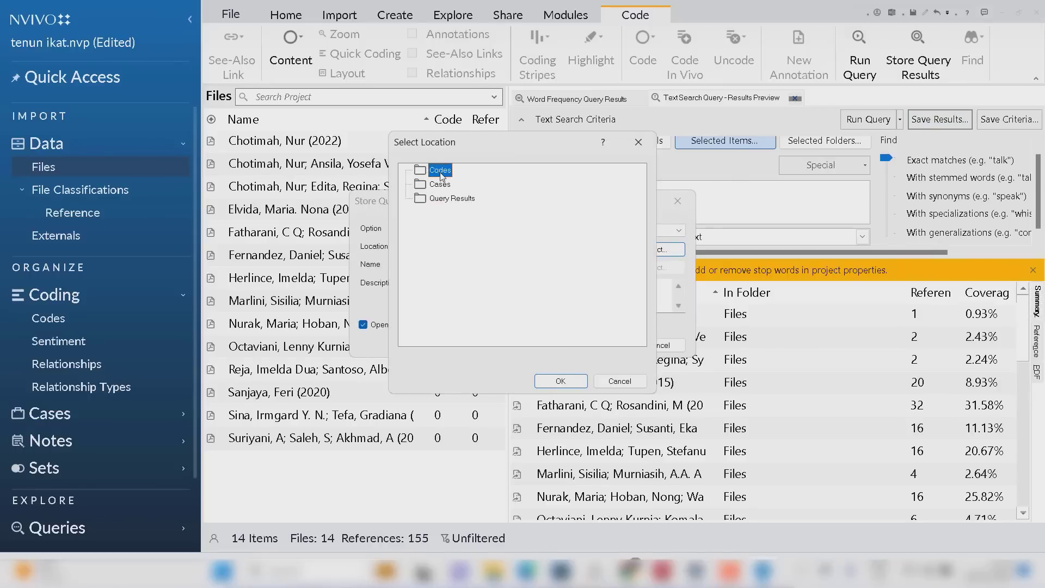
{"action": "left_click", "coordinate": [560, 380]}
{"action": "left_click", "coordinate": [472, 263]}
{"action": "type", "text": "motif"}
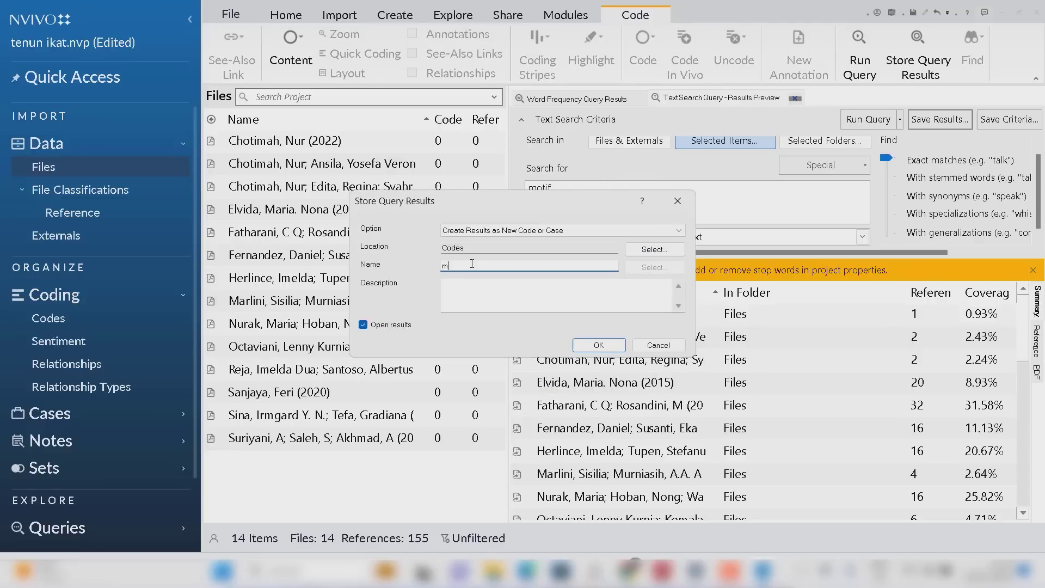
{"action": "left_click", "coordinate": [598, 342]}
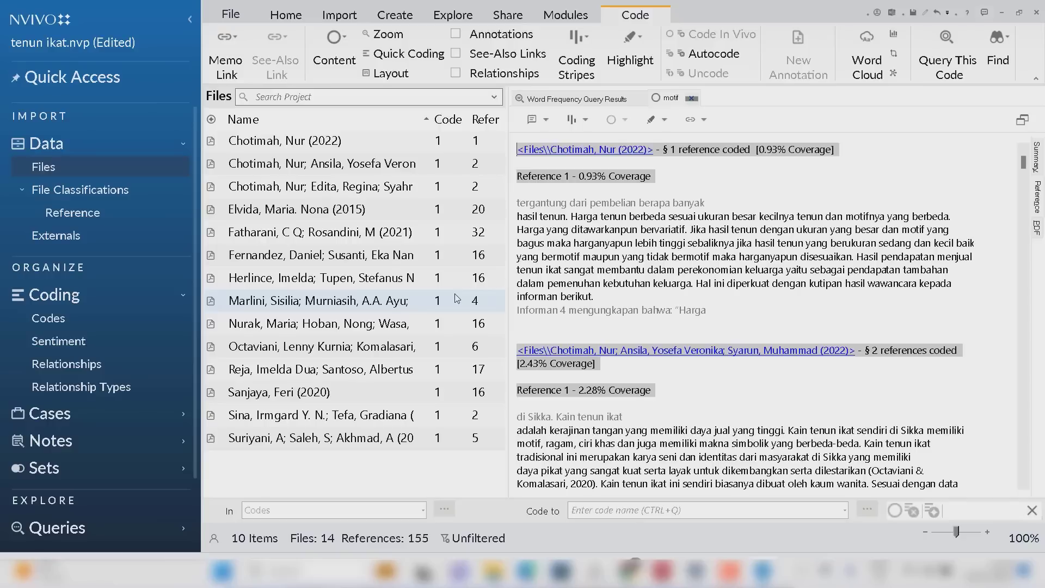
Close the motif code, check the project's list of codes and return to the start of the word frequency results
{"action": "left_click", "coordinate": [694, 98]}
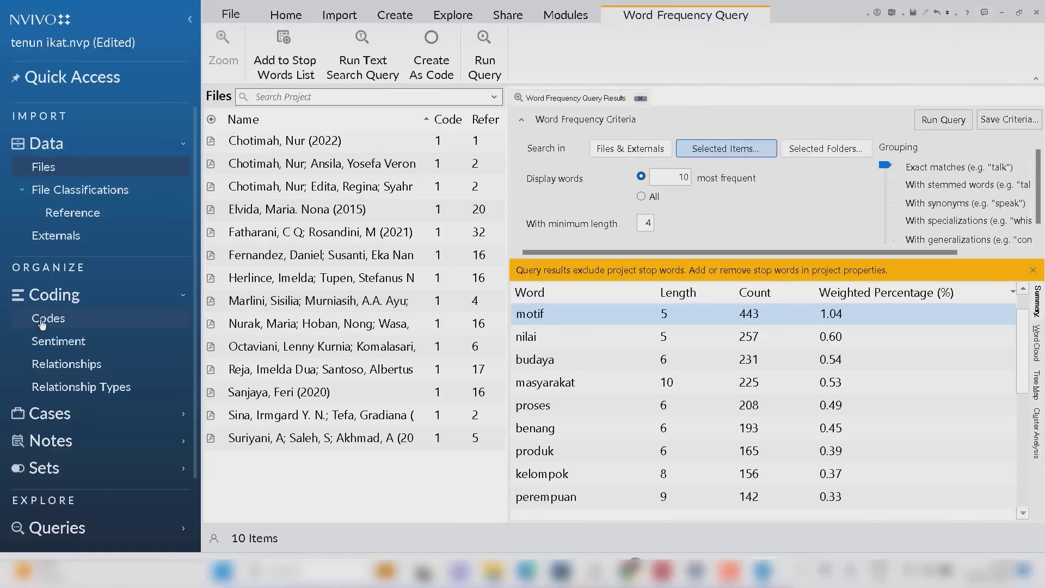
{"action": "left_click", "coordinate": [48, 319]}
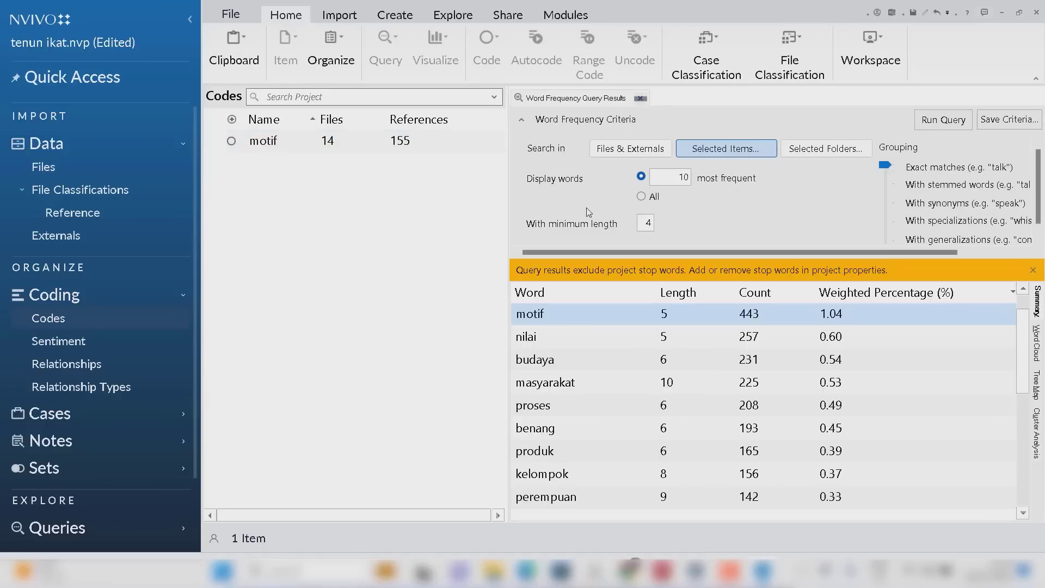
{"action": "left_click", "coordinate": [1023, 298]}
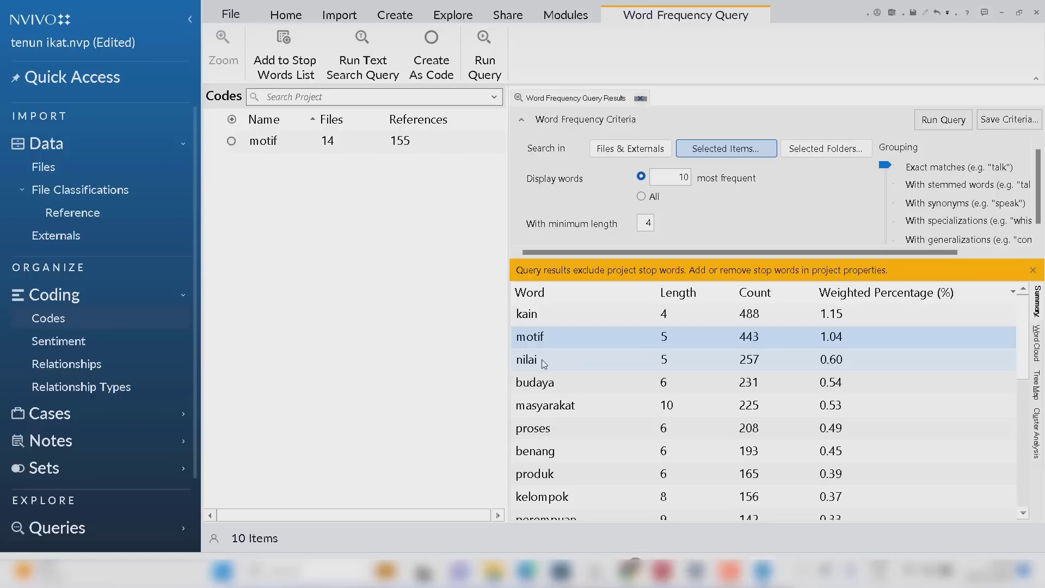
Run a text search query for the word "budaya" from the word frequency results
{"action": "left_click", "coordinate": [541, 359]}
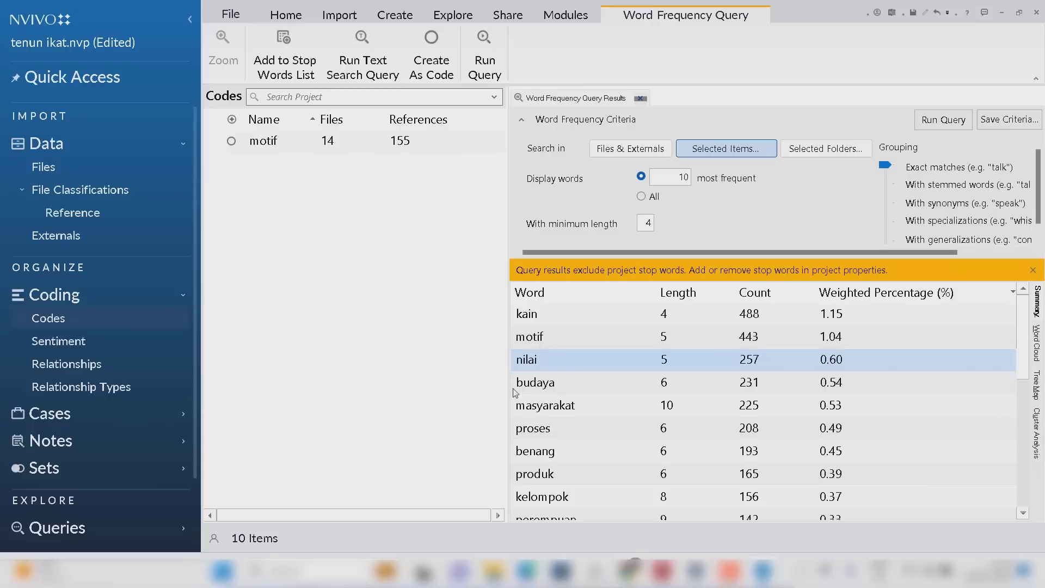
{"action": "left_click", "coordinate": [533, 387]}
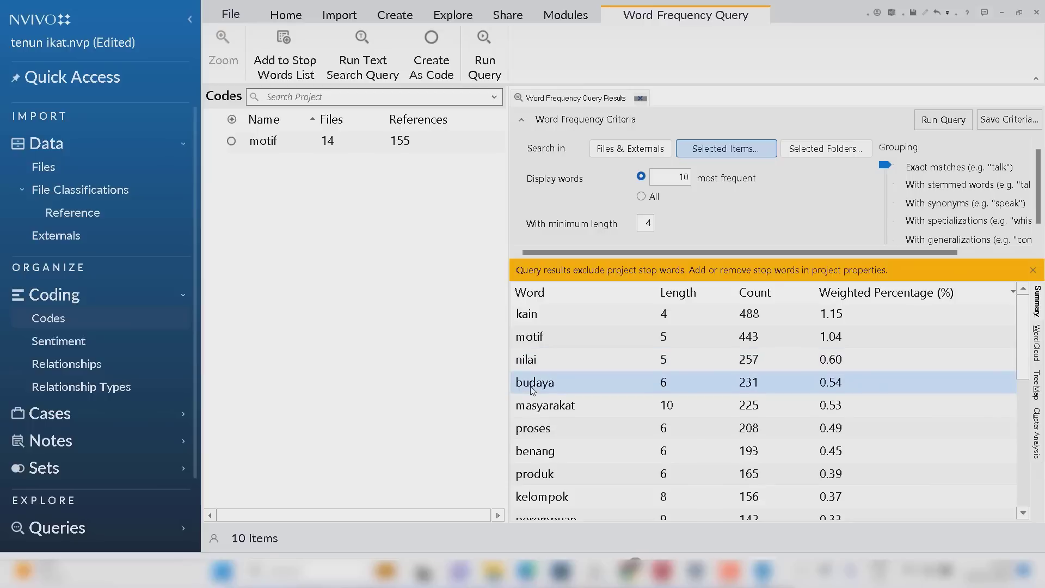
{"action": "right_click", "coordinate": [533, 388]}
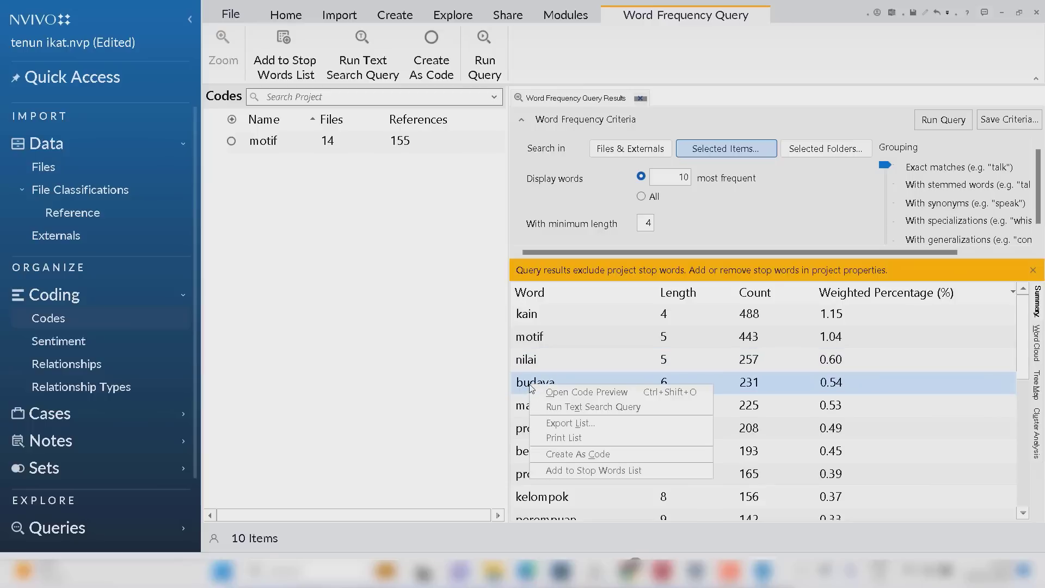
{"action": "left_click", "coordinate": [593, 409]}
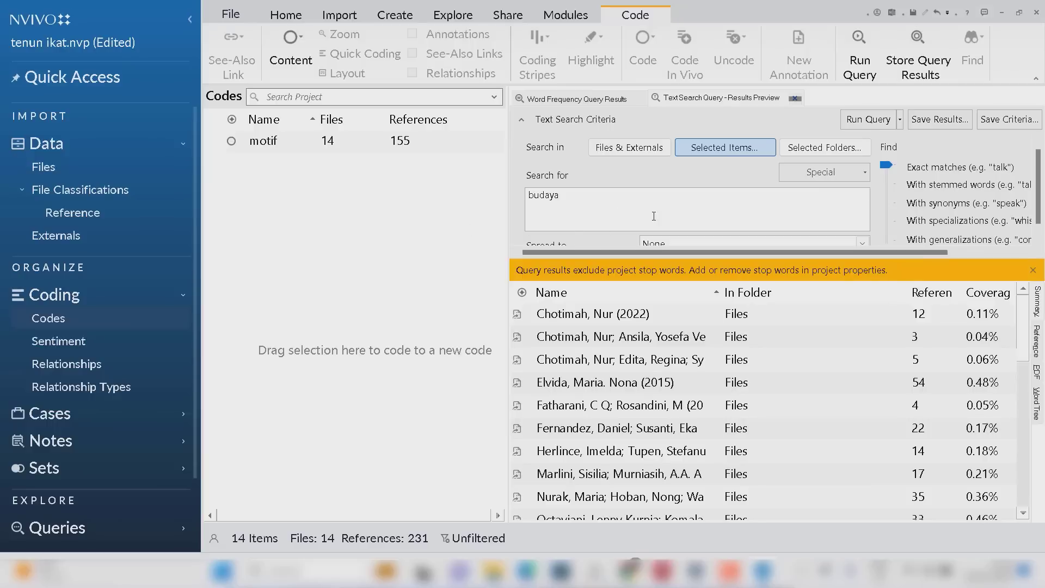
{"action": "left_click", "coordinate": [582, 199]}
Display the word tree for "budaya" and examine the phrases branching before and after it
{"action": "left_click", "coordinate": [1037, 411]}
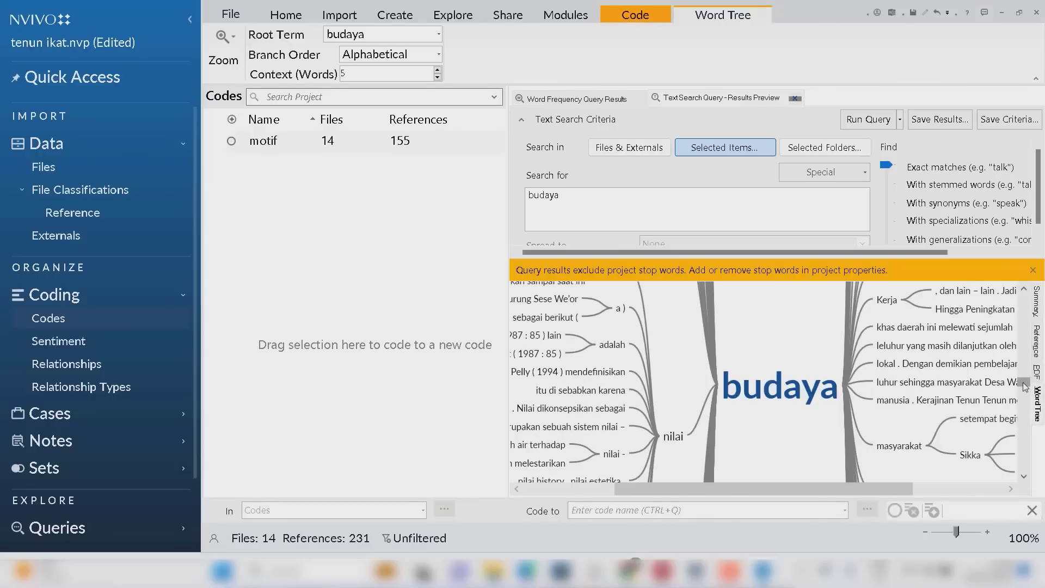
{"action": "left_click_drag", "start_coordinate": [1025, 387], "coordinate": [1024, 388]}
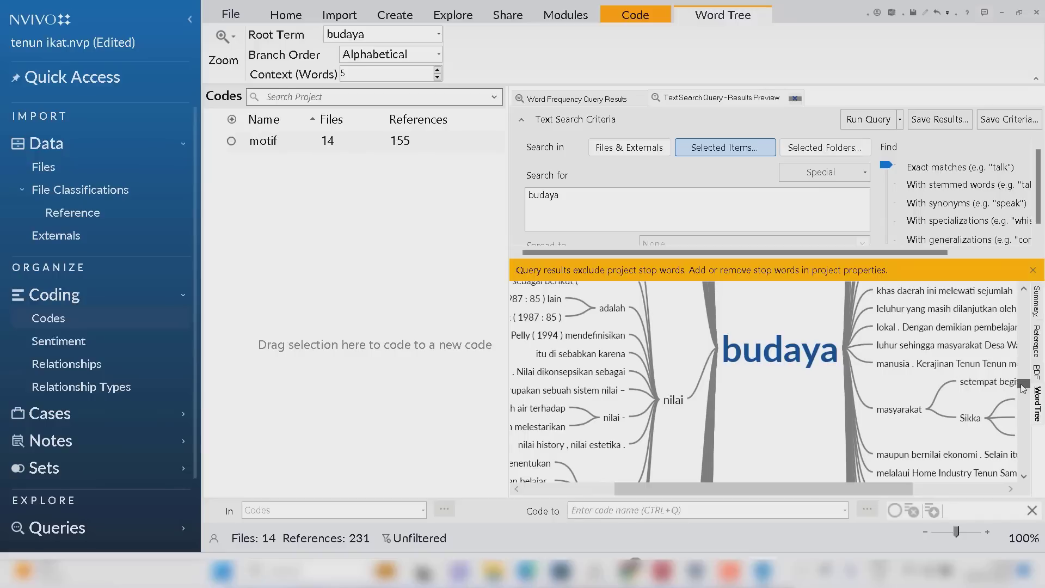
{"action": "left_click_drag", "start_coordinate": [1023, 387], "coordinate": [1006, 372]}
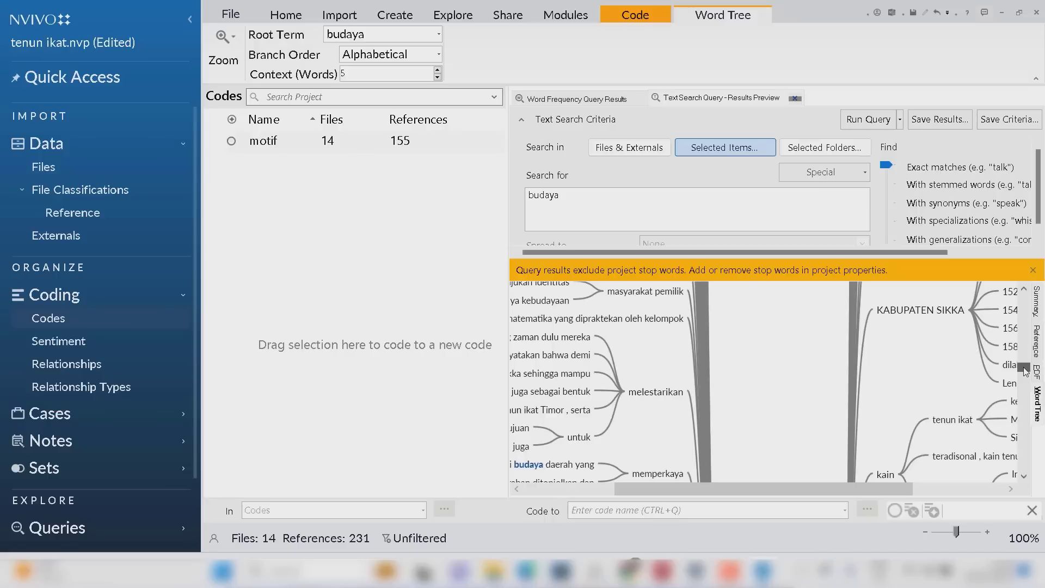
{"action": "left_click_drag", "start_coordinate": [1025, 372], "coordinate": [1018, 446]}
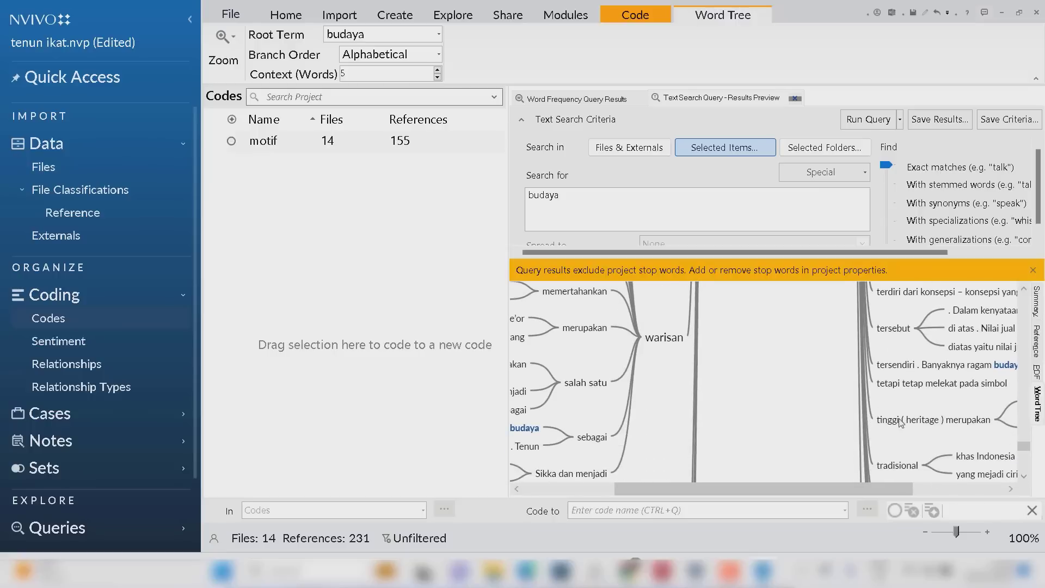
Run a text search query for the phrase "warisan budaya" from the "warisan" branch of the word tree
{"action": "left_click", "coordinate": [666, 339]}
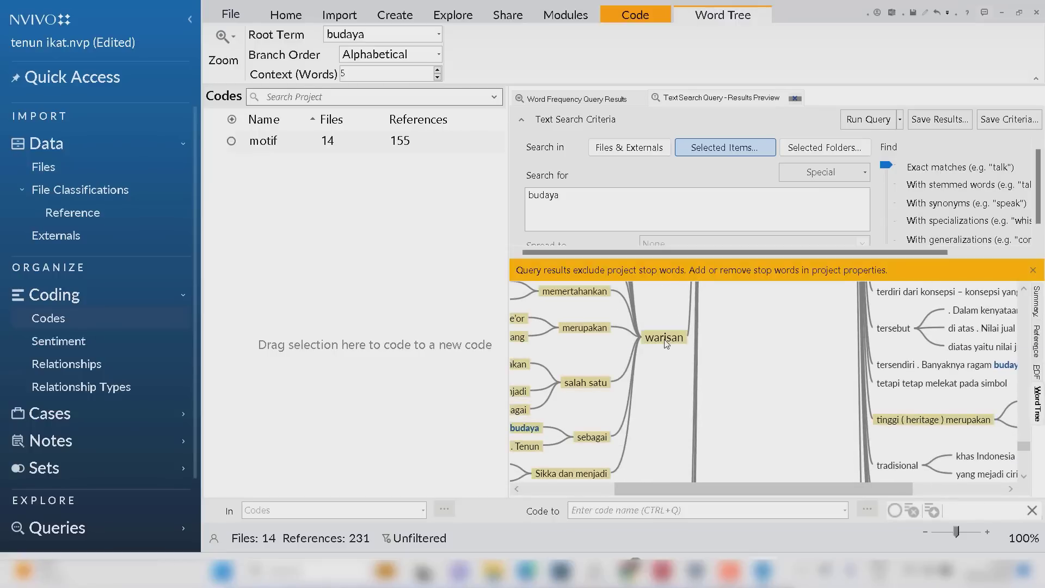
{"action": "right_click", "coordinate": [666, 343]}
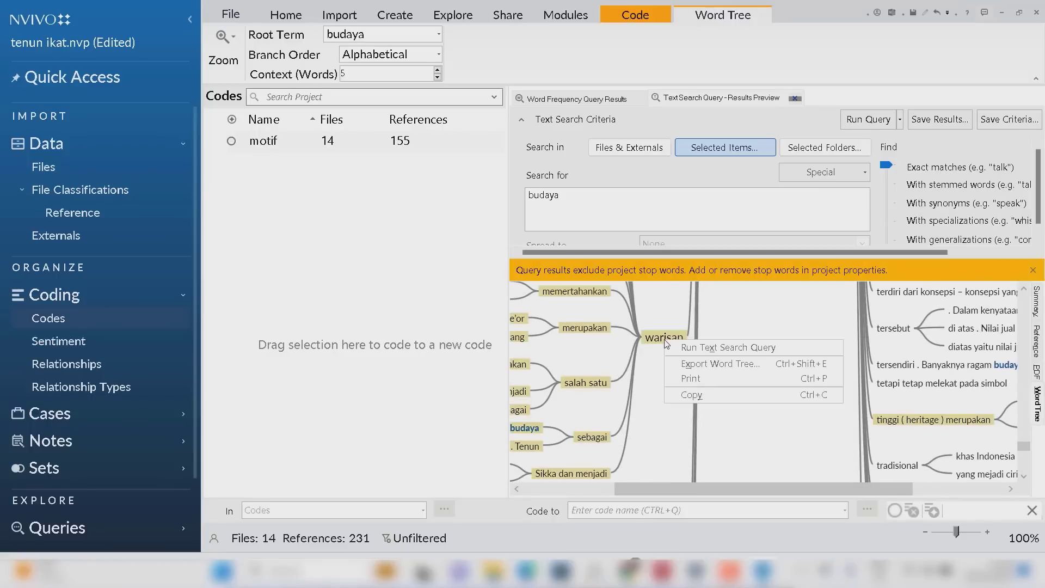
{"action": "left_click", "coordinate": [663, 341]}
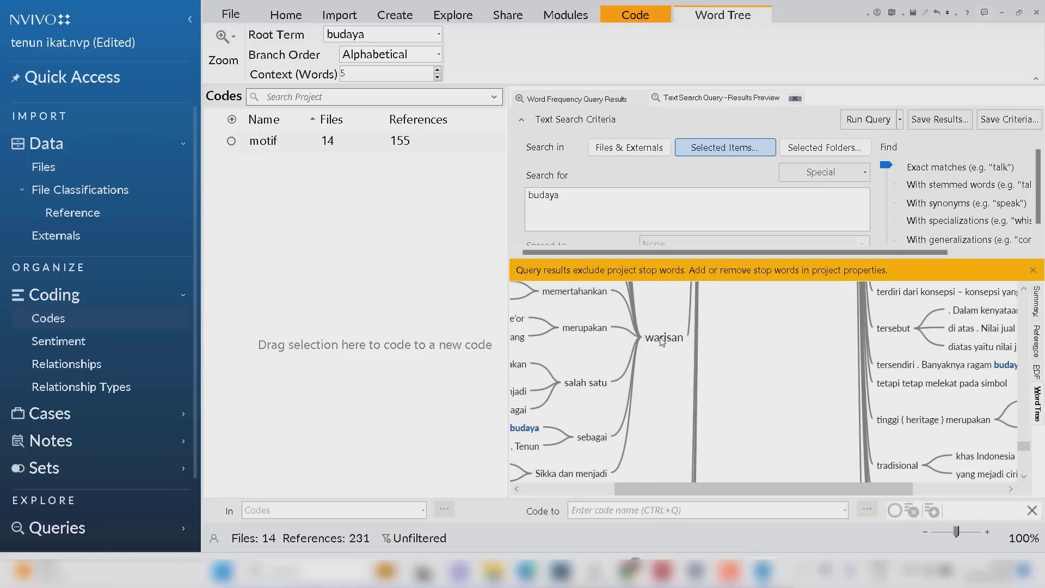
{"action": "mouse_move", "coordinate": [662, 342]}
{"action": "left_click", "coordinate": [662, 346]}
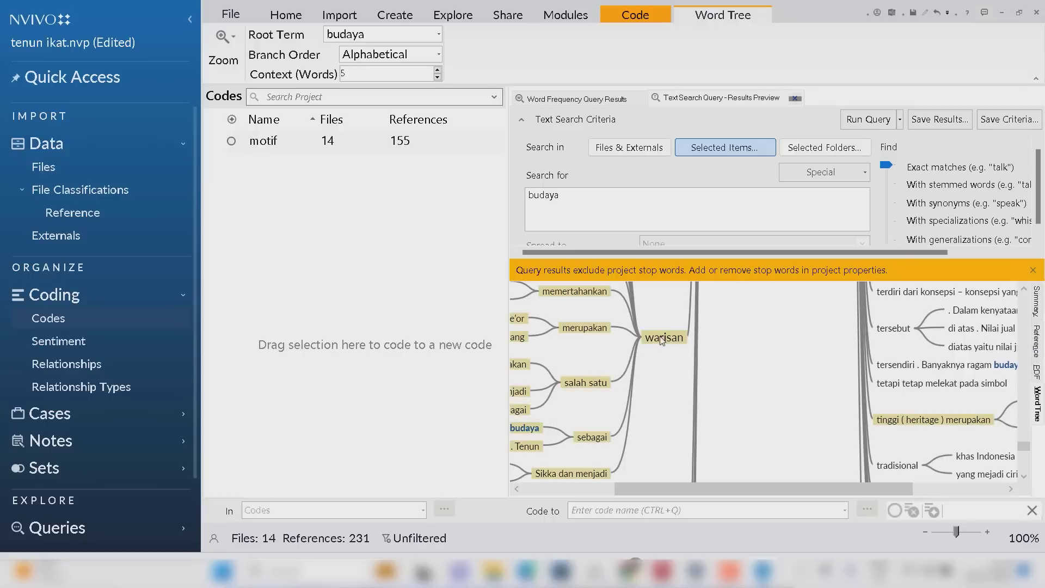
{"action": "right_click", "coordinate": [661, 340]}
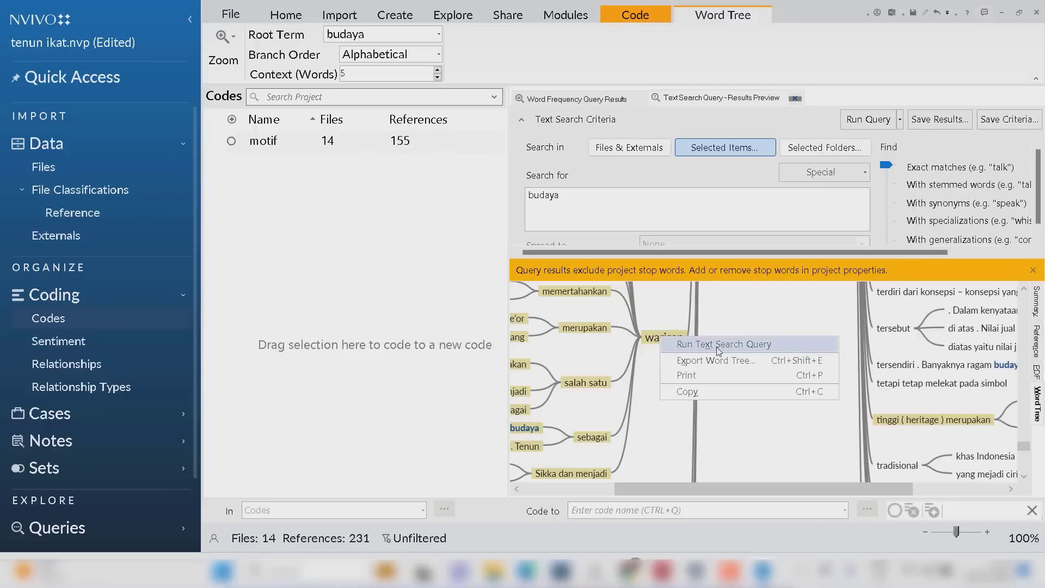
{"action": "left_click", "coordinate": [756, 345]}
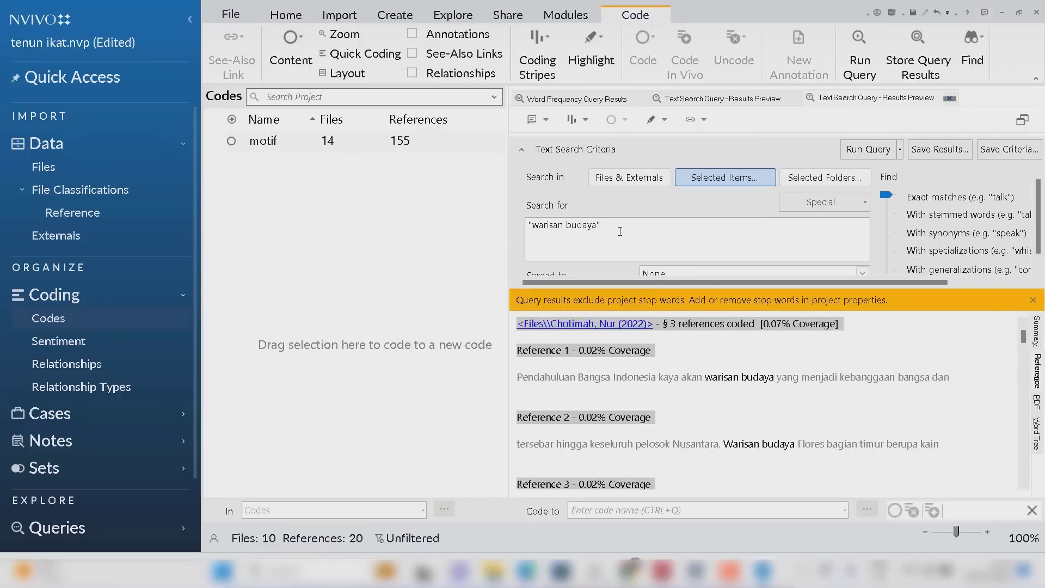
Spread the "warisan budaya" text search to Broad Context and rerun the query
{"action": "left_click", "coordinate": [661, 273]}
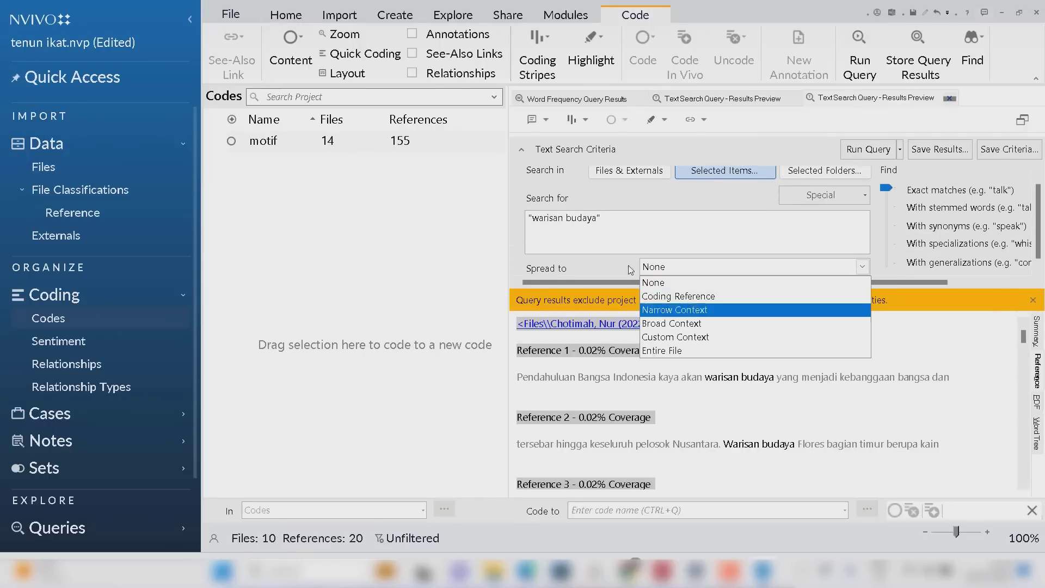
{"action": "left_click", "coordinate": [612, 233]}
{"action": "left_click", "coordinate": [612, 228]}
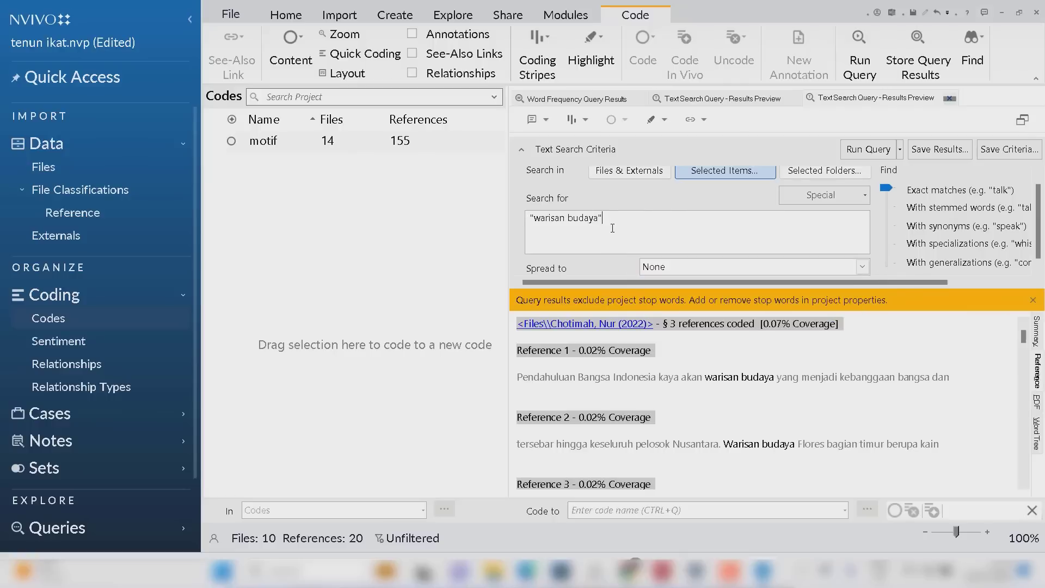
{"action": "left_click", "coordinate": [656, 270]}
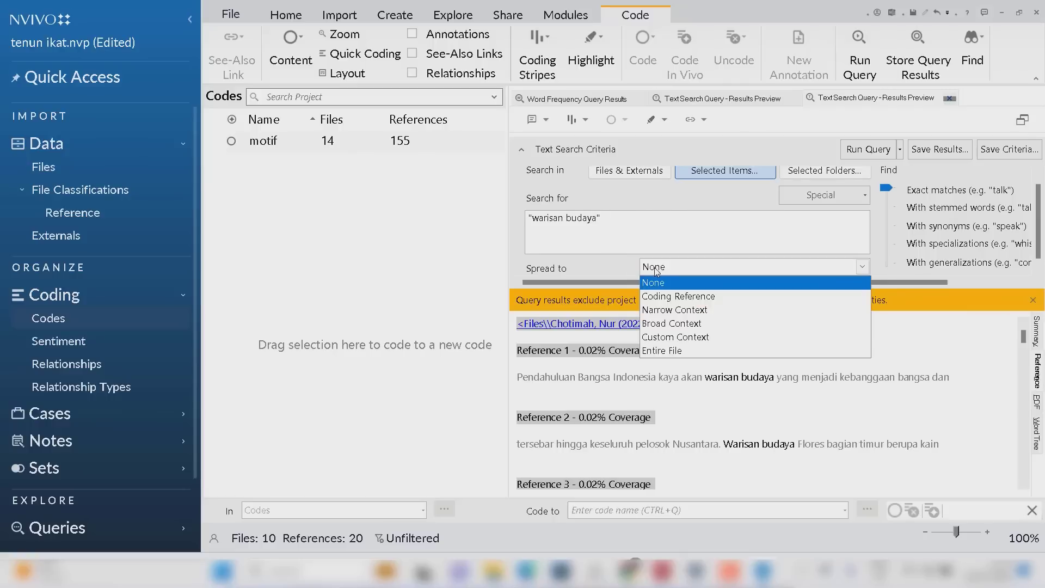
{"action": "left_click", "coordinate": [668, 325]}
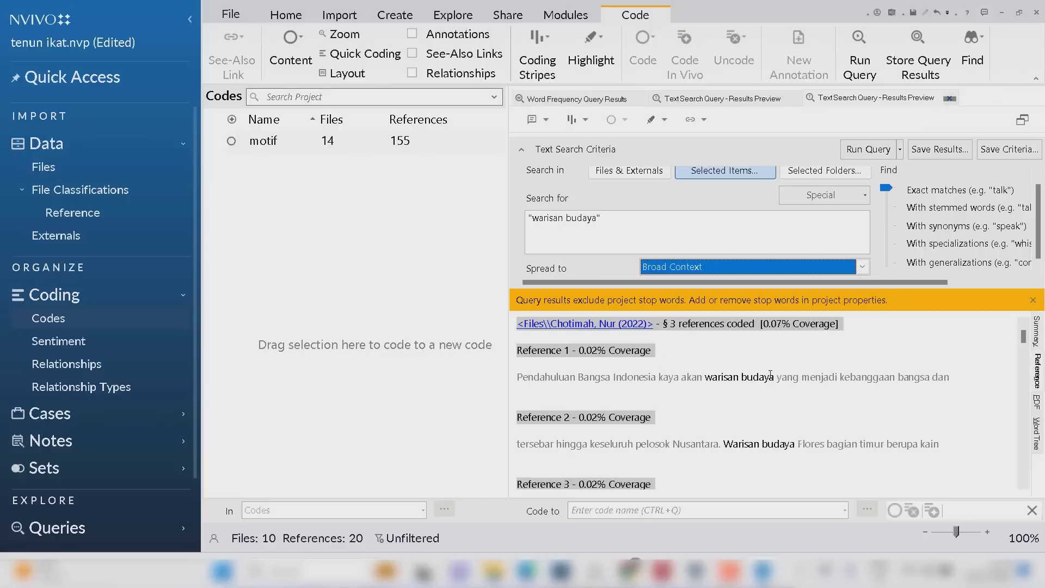
{"action": "left_click", "coordinate": [865, 149]}
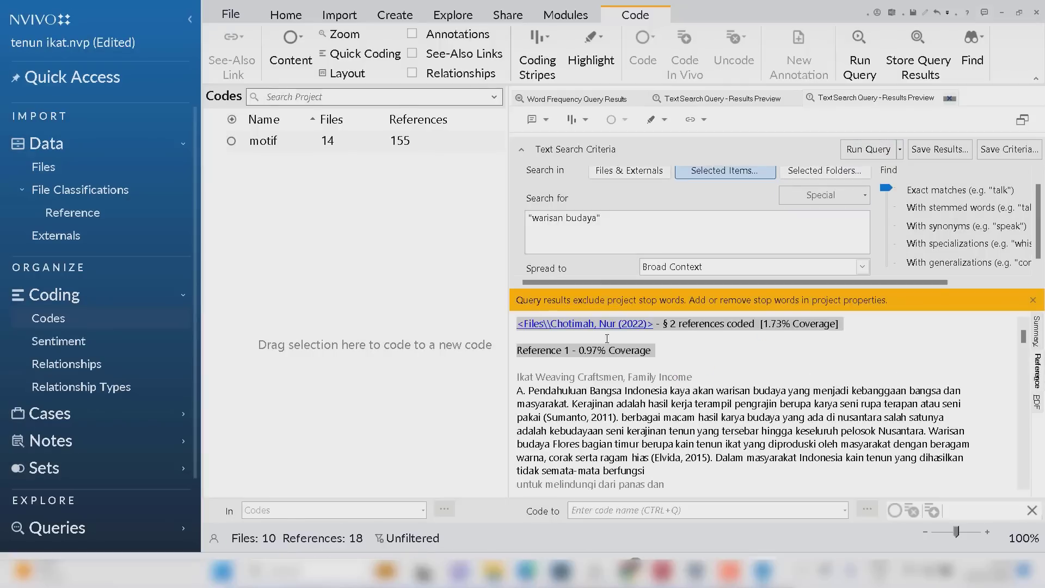
Store the phrase search results as a new code named "warisan budaya" located in Codes
{"action": "left_click", "coordinate": [918, 154]}
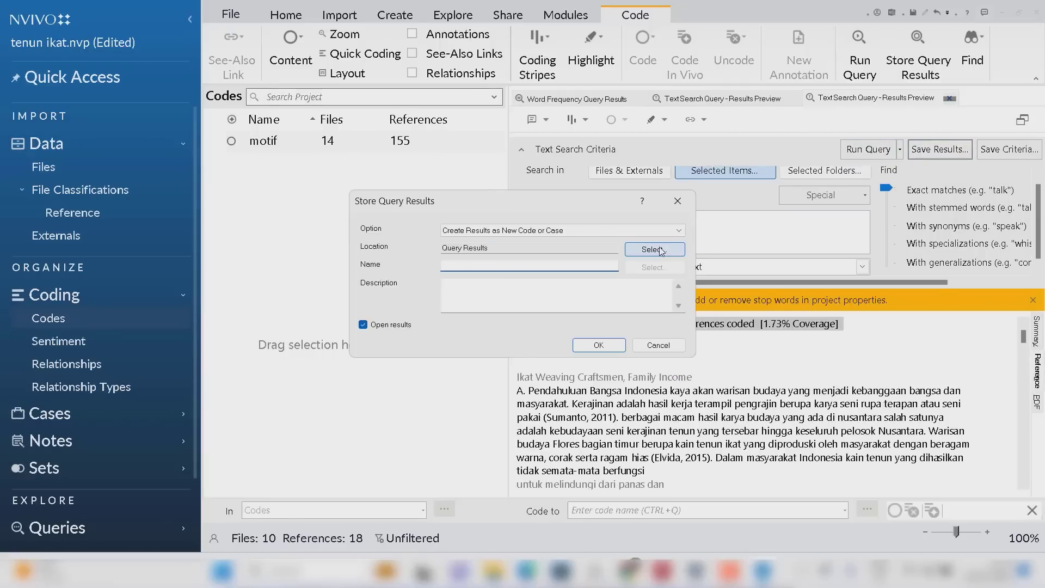
{"action": "left_click", "coordinate": [660, 250]}
{"action": "left_click", "coordinate": [445, 173]}
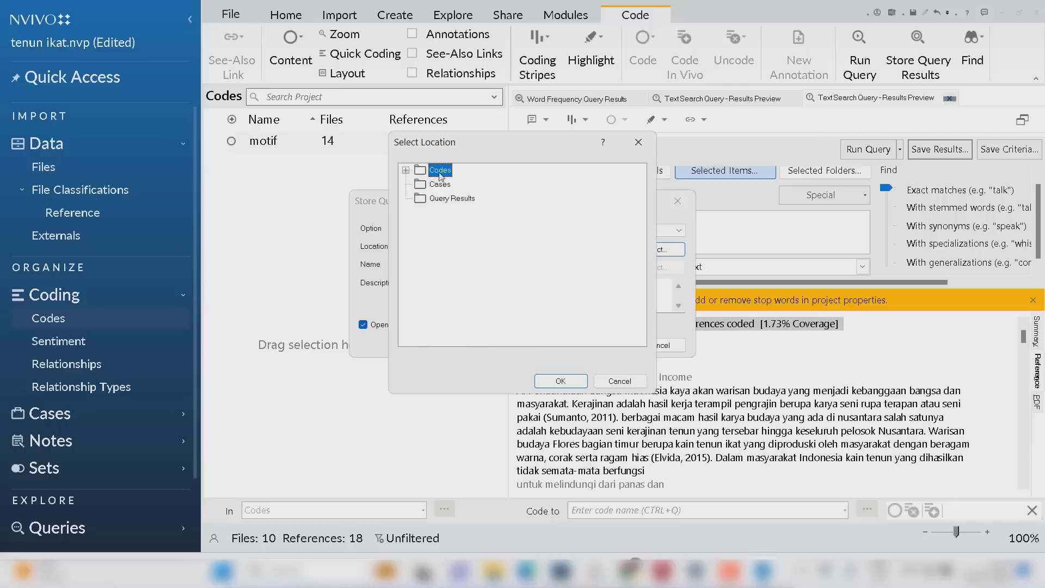
{"action": "left_click", "coordinate": [561, 380]}
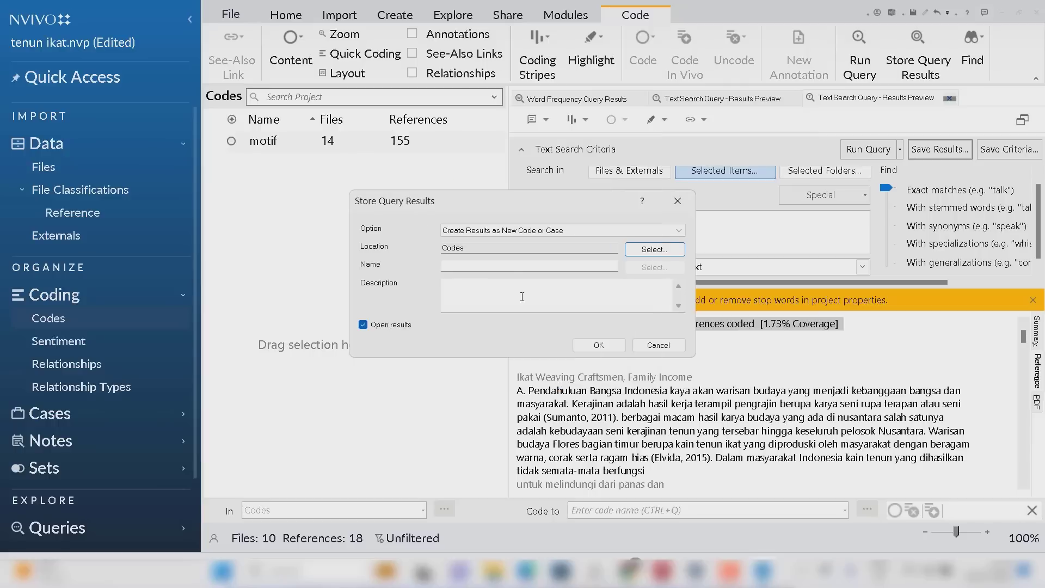
{"action": "left_click", "coordinate": [511, 268]}
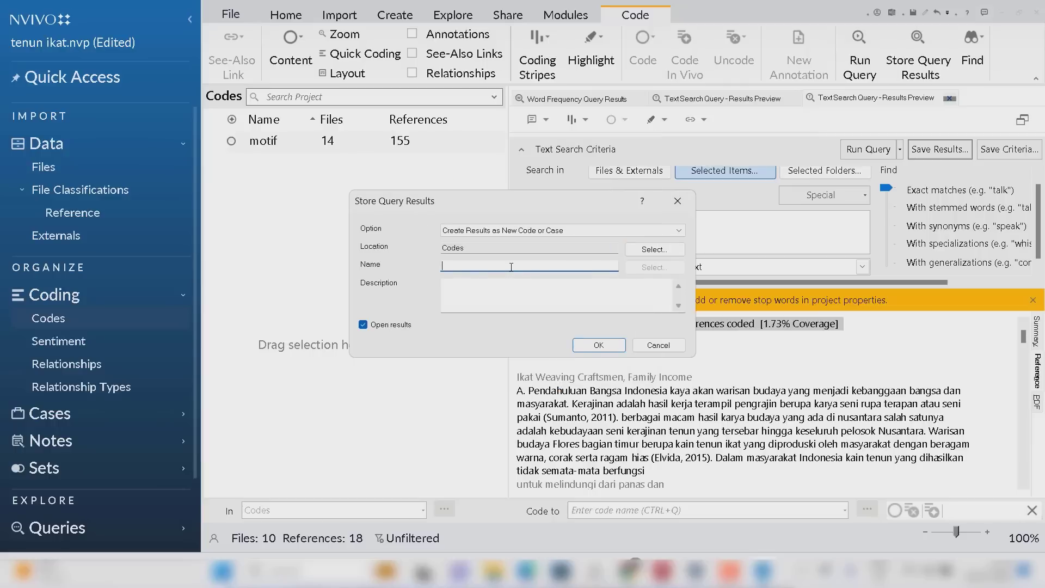
{"action": "type", "text": "waris"}
{"action": "type", "text": "budaya"}
{"action": "left_click", "coordinate": [594, 342]}
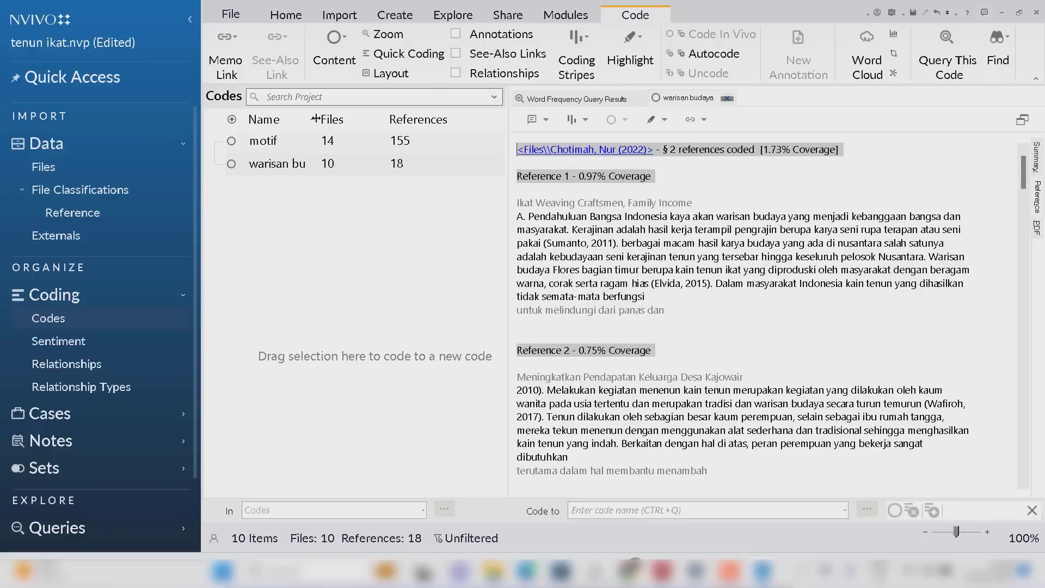
Widen the code list's Name column and return to the word frequency results to review "kain" and "motif"
{"action": "left_click_drag", "start_coordinate": [318, 119], "coordinate": [406, 128]}
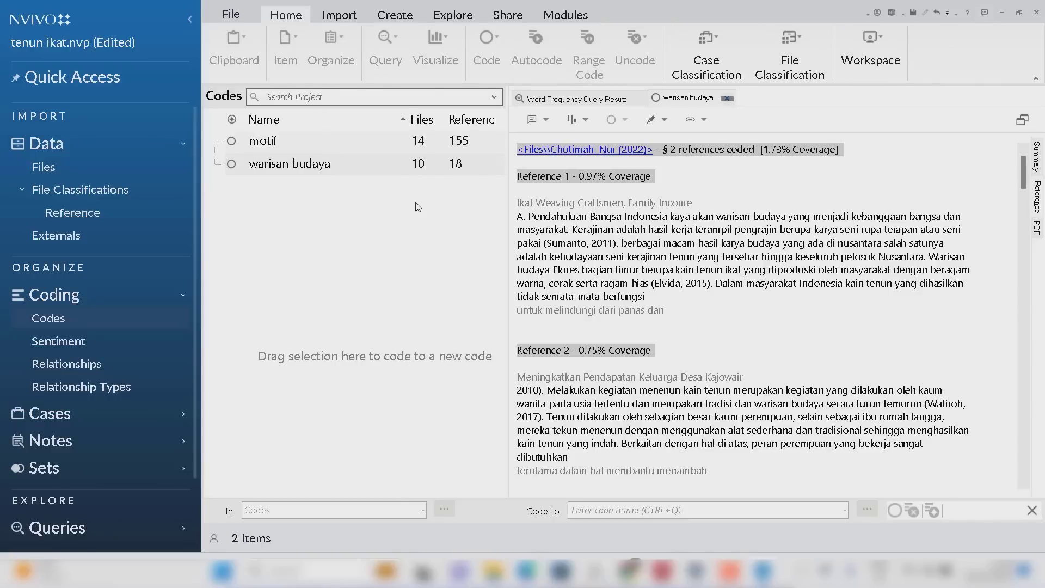
{"action": "left_click", "coordinate": [561, 99]}
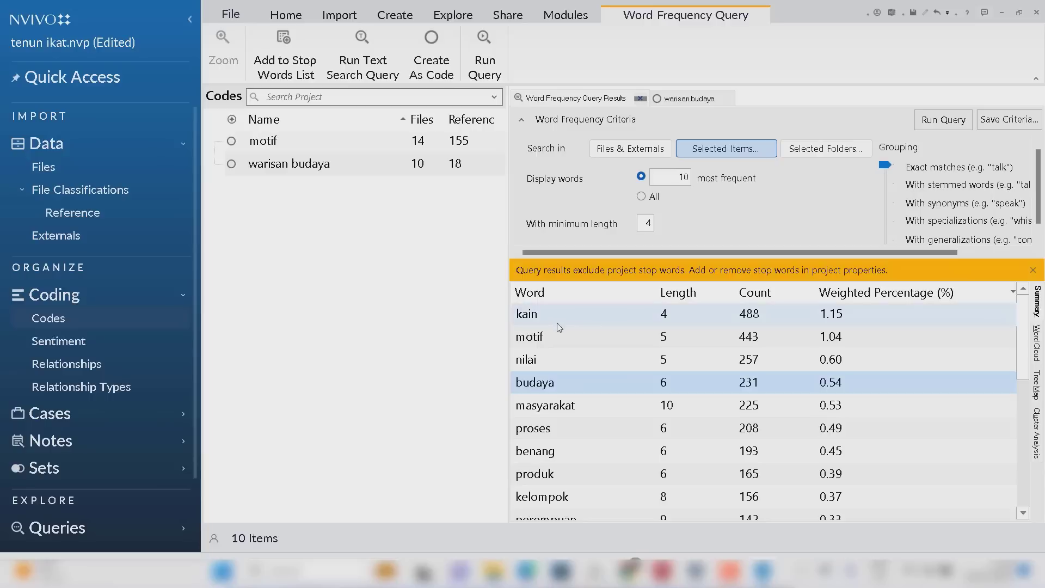
{"action": "left_click", "coordinate": [554, 320]}
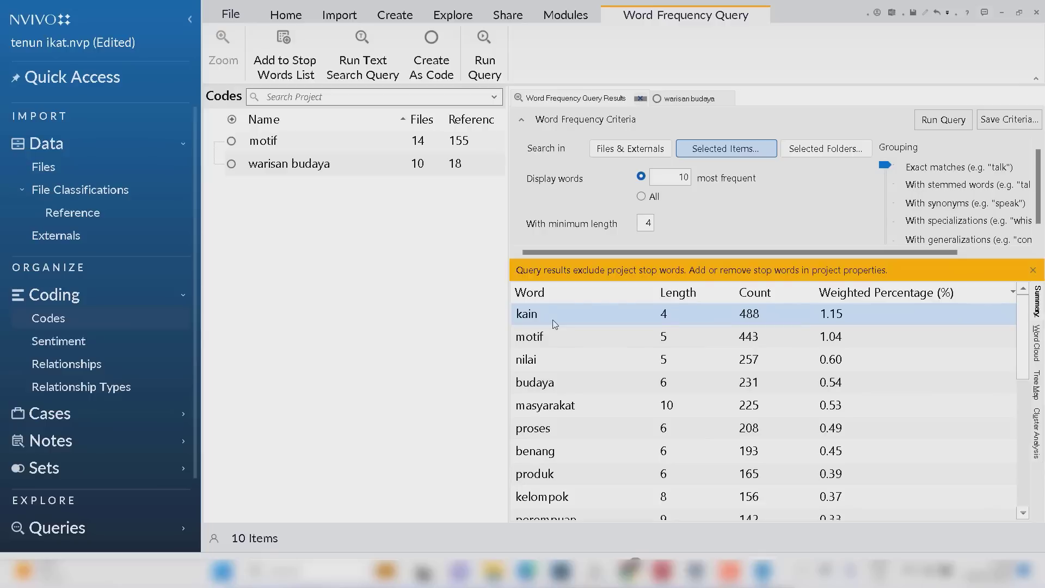
{"action": "left_click_drag", "start_coordinate": [553, 320], "coordinate": [547, 345]}
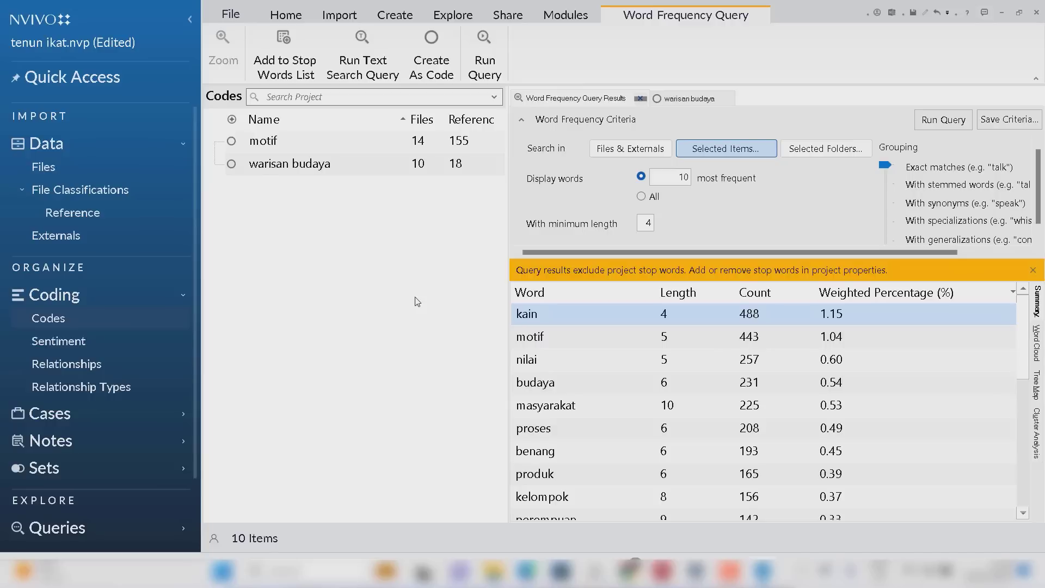
{"action": "key", "text": "Down"}
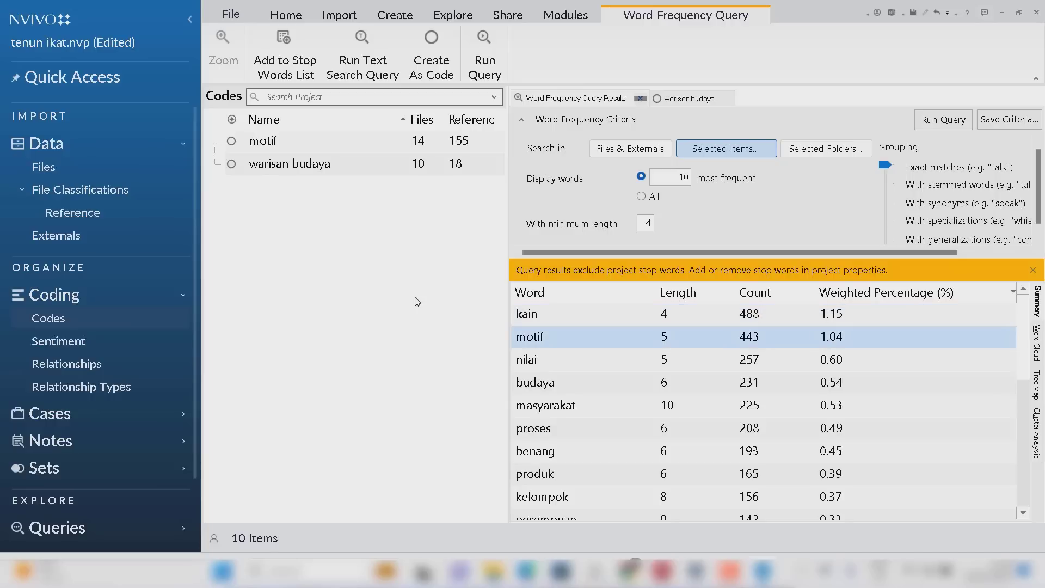
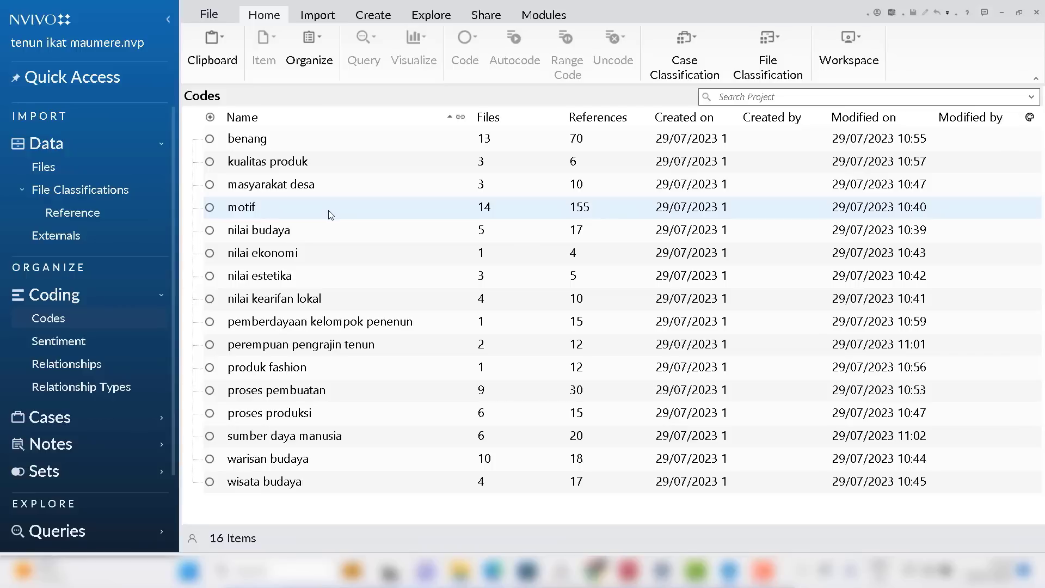
Start a Matrix Coding Query and add all items in the Files folder as its rows
{"action": "left_click", "coordinate": [423, 21]}
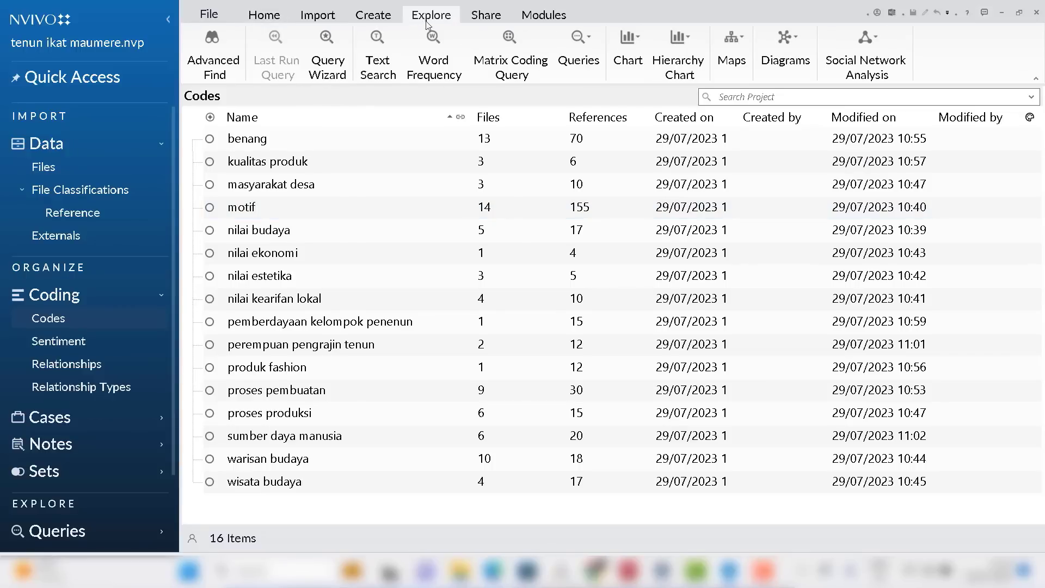
{"action": "left_click", "coordinate": [511, 64]}
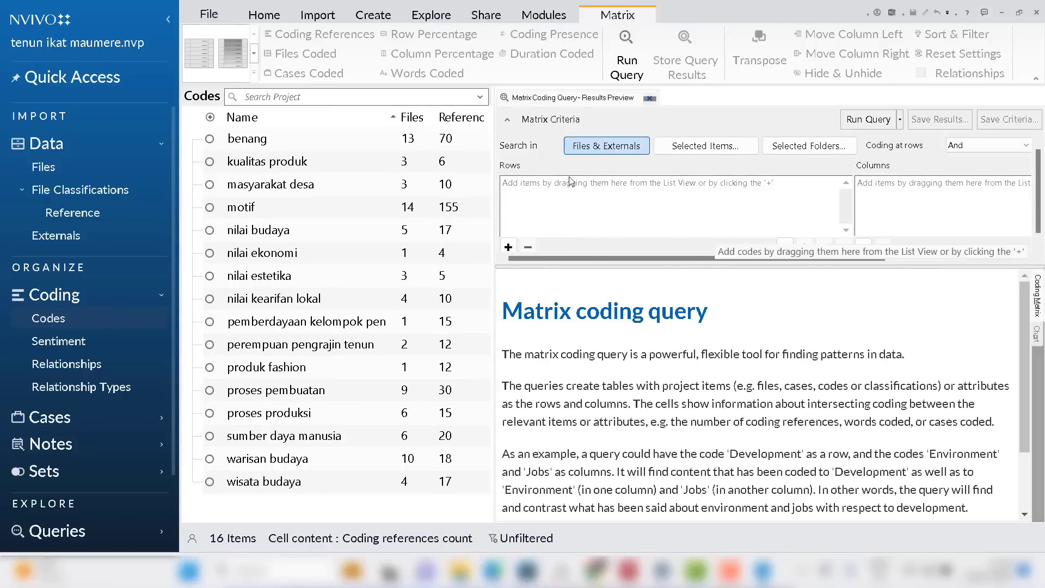
{"action": "left_click", "coordinate": [508, 246]}
{"action": "left_click", "coordinate": [547, 260]}
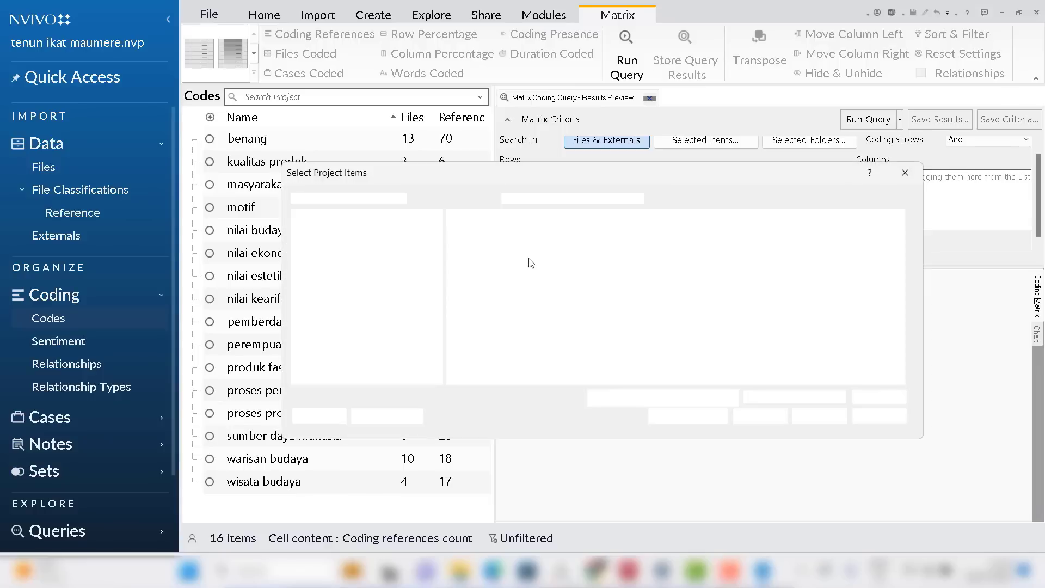
{"action": "left_click", "coordinate": [312, 217]}
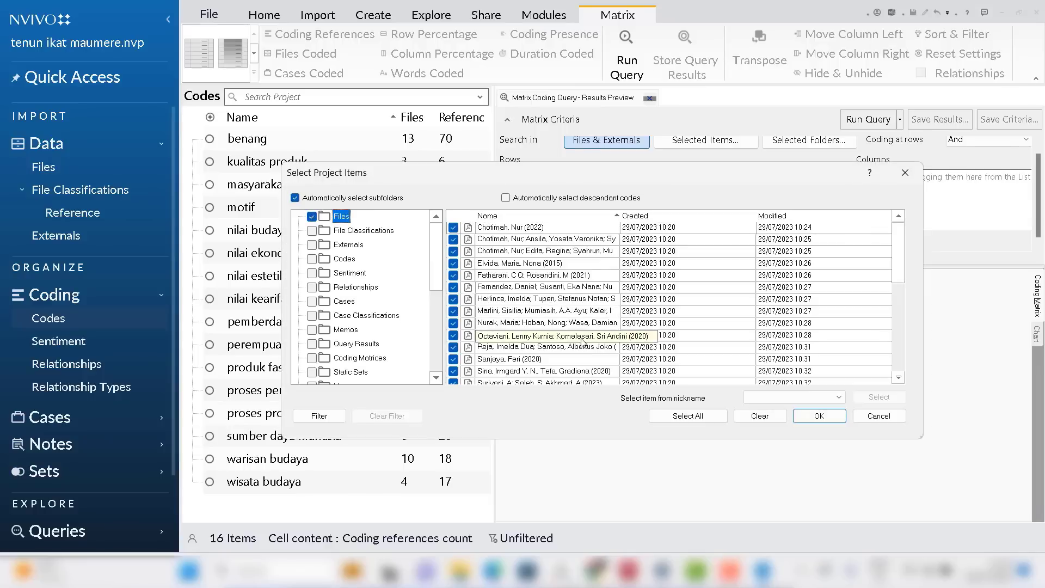
{"action": "left_click", "coordinate": [811, 420]}
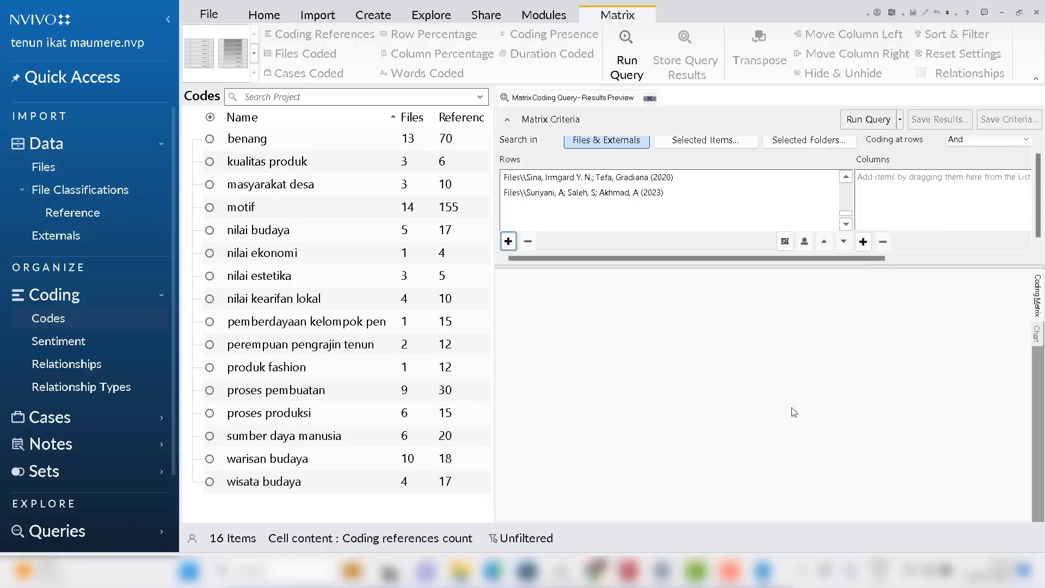
Add all items in the Codes folder as the matrix columns and run the query
{"action": "left_click", "coordinate": [862, 241]}
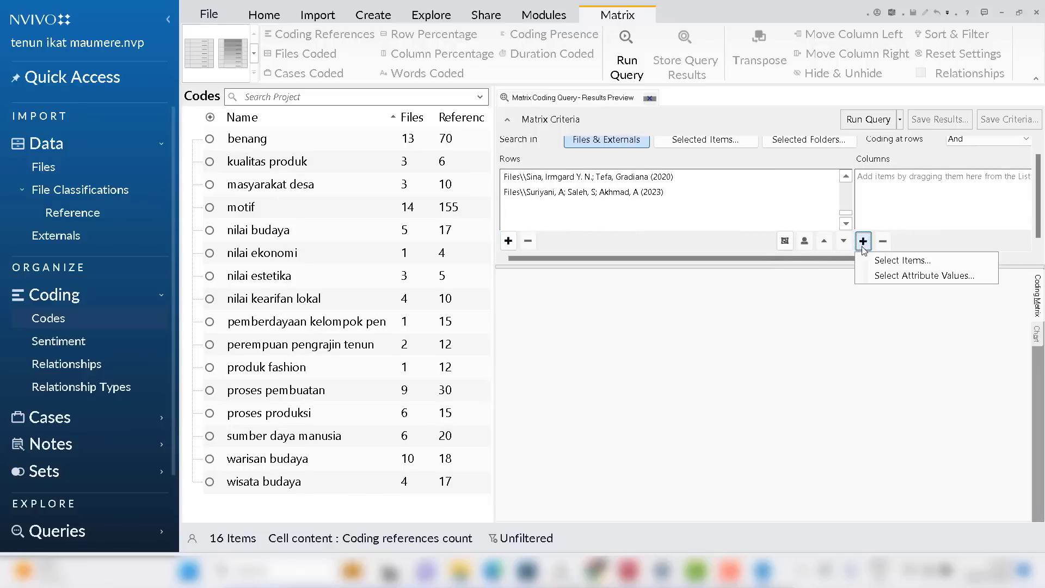
{"action": "left_click", "coordinate": [887, 258]}
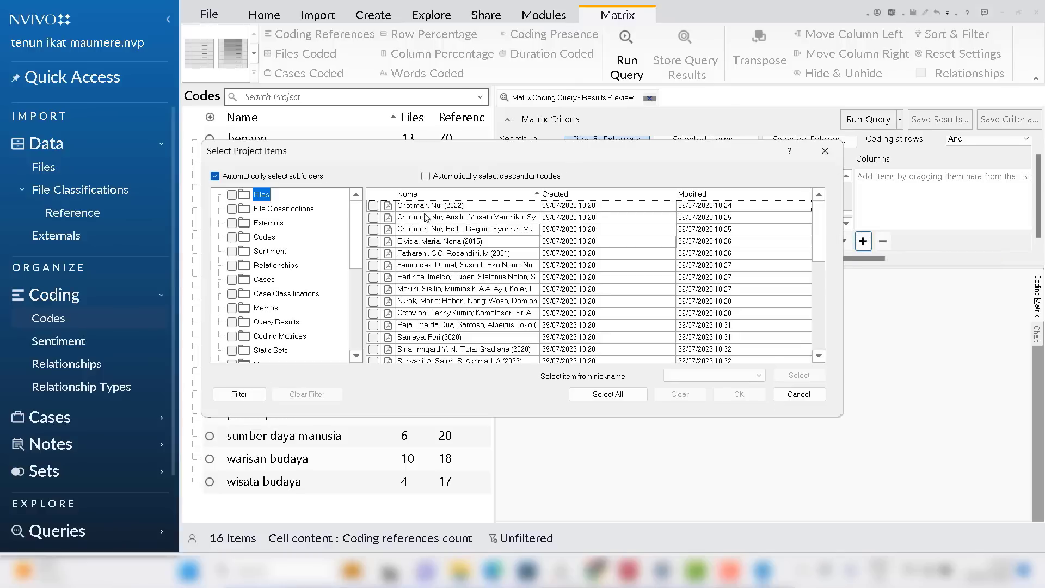
{"action": "left_click", "coordinate": [256, 237]}
{"action": "left_click", "coordinate": [232, 237]}
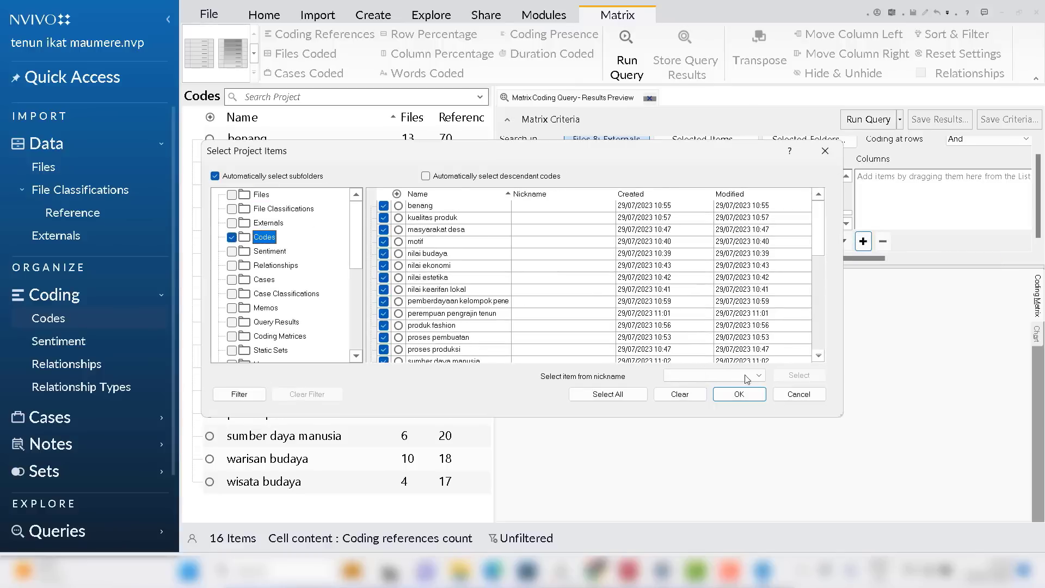
{"action": "left_click", "coordinate": [745, 401]}
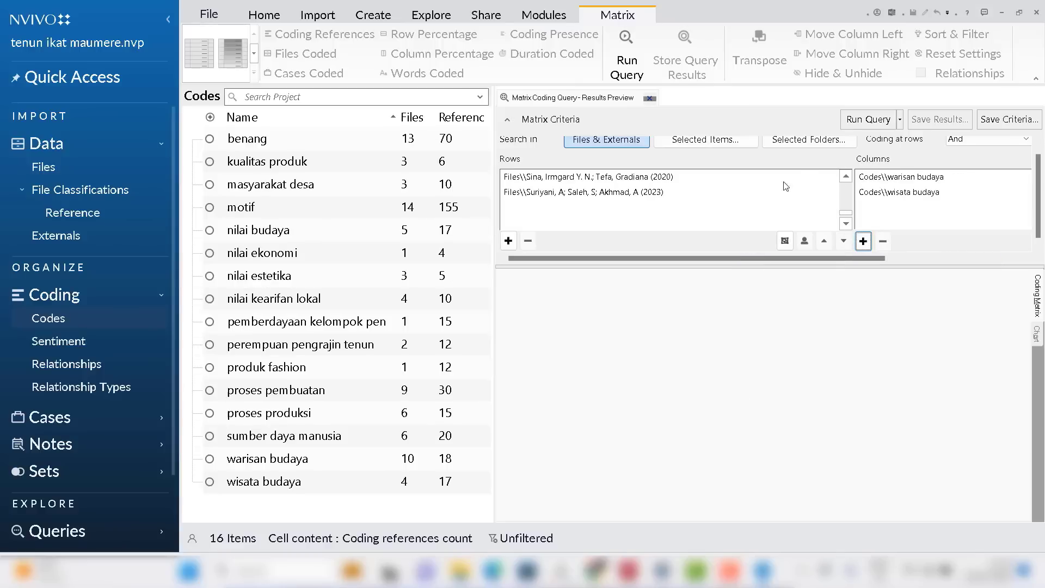
{"action": "left_click", "coordinate": [862, 124]}
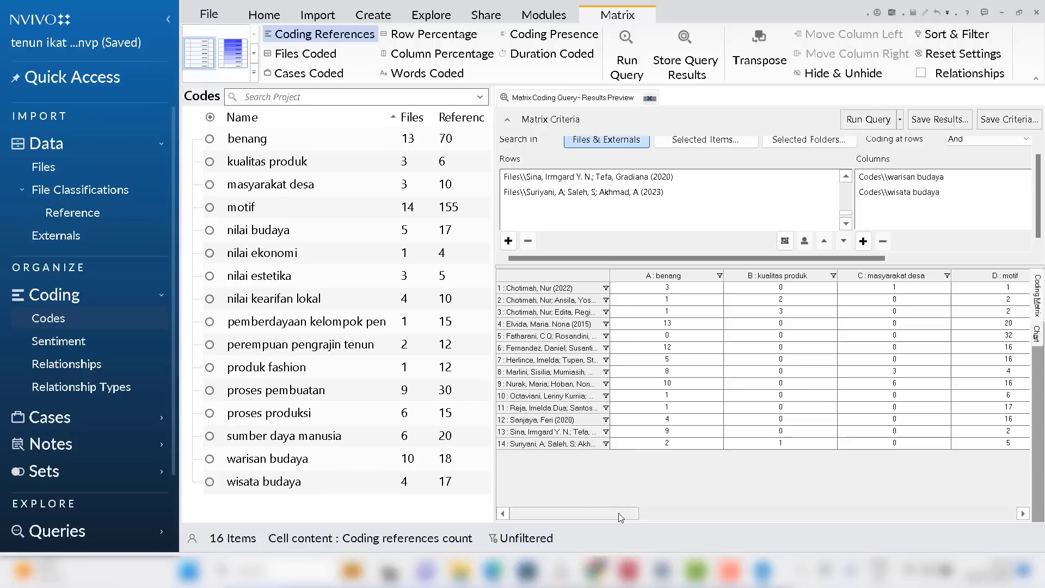
Apply the Blue - White color shading to the coding matrix cells
{"action": "left_click_drag", "start_coordinate": [621, 517], "coordinate": [563, 513]}
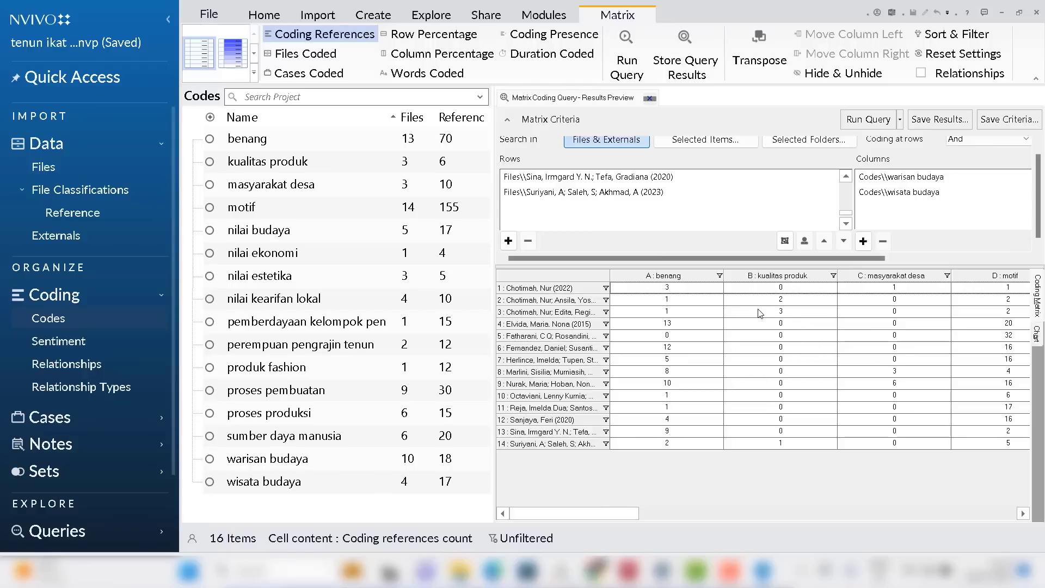
{"action": "left_click", "coordinate": [231, 51]}
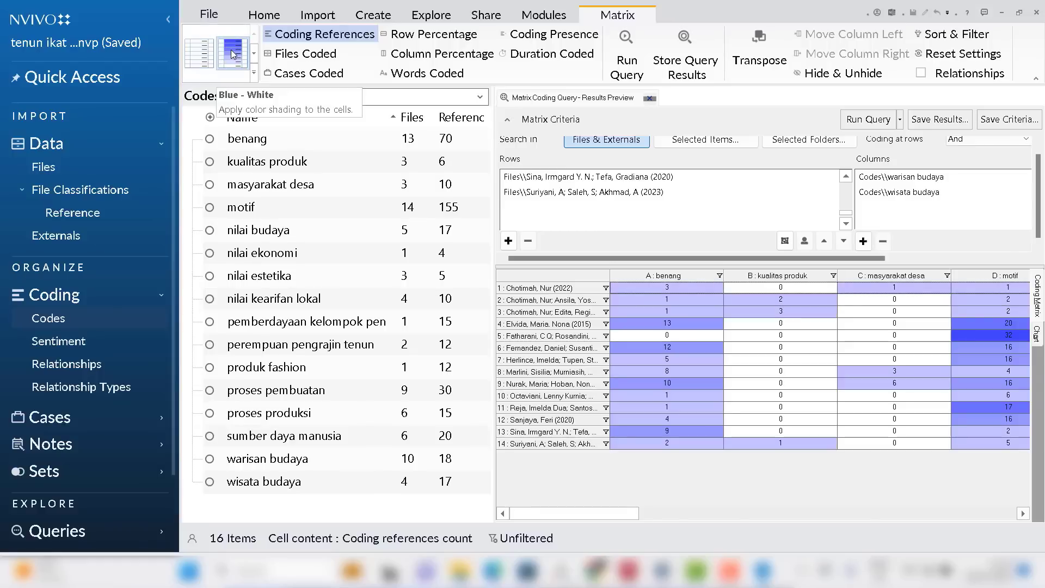
{"action": "left_click", "coordinate": [253, 80]}
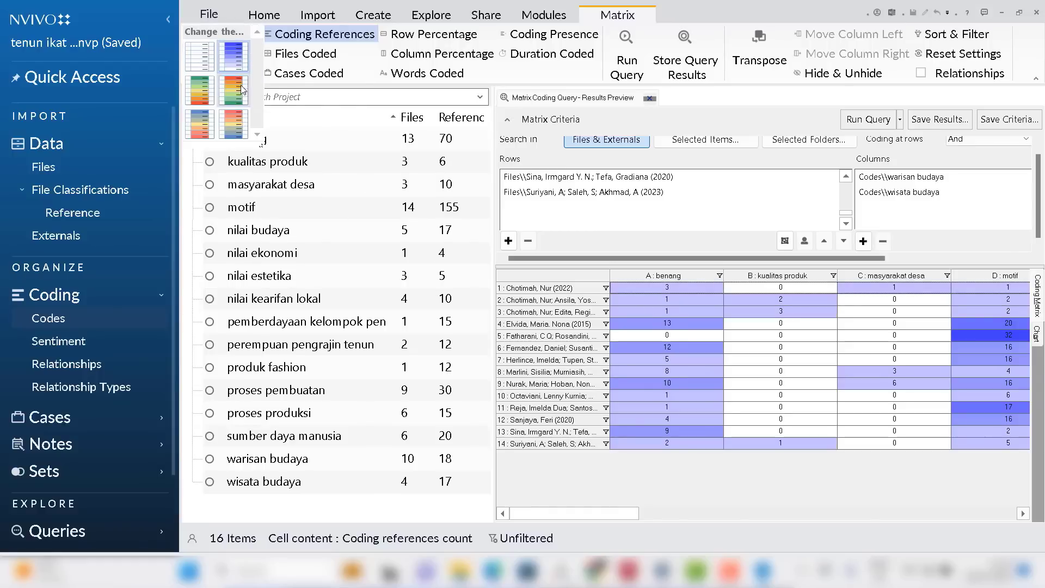
{"action": "left_click", "coordinate": [230, 57]}
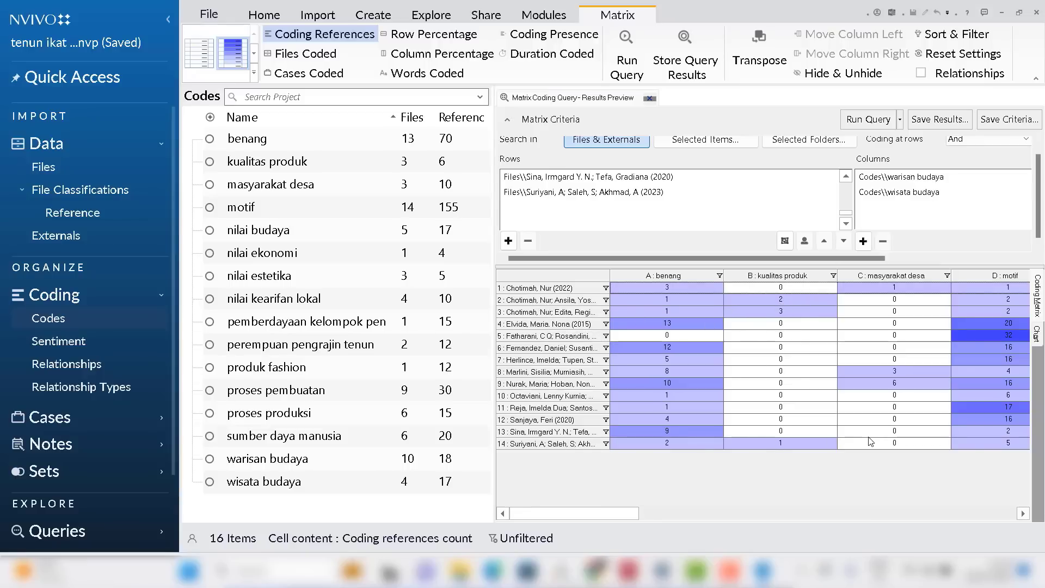
Examine the coding references per file across the code columns, widening the "pemberdayaan kelompok penenun" column to show its full name
{"action": "left_click_drag", "start_coordinate": [609, 514], "coordinate": [635, 519]}
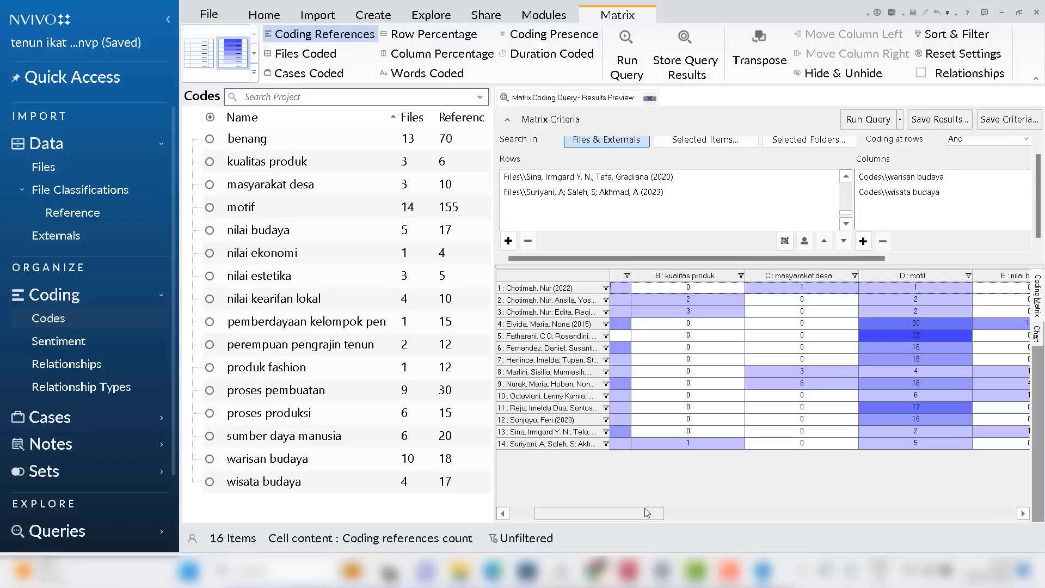
{"action": "left_click_drag", "start_coordinate": [645, 516], "coordinate": [697, 516]}
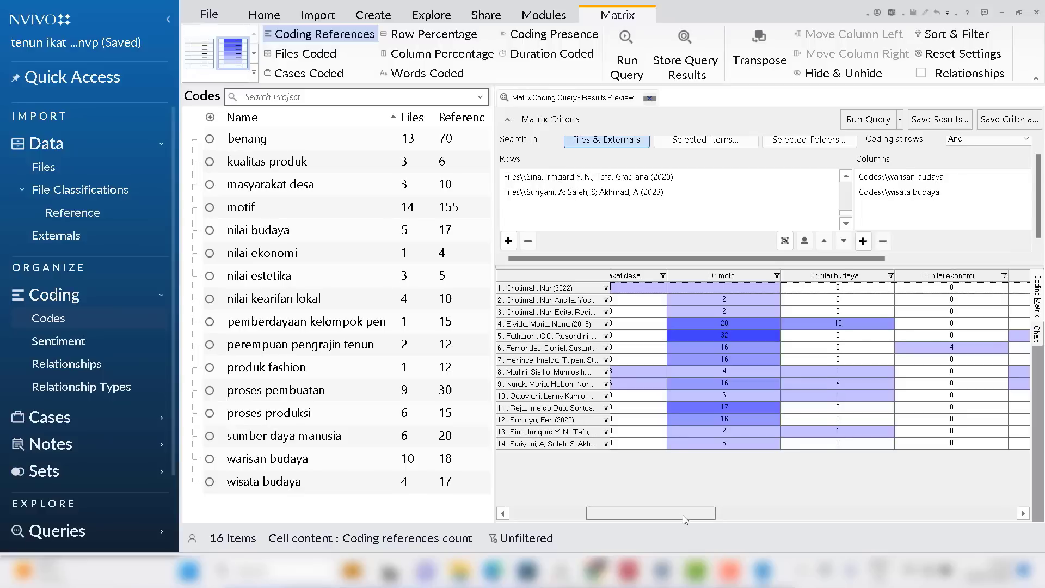
{"action": "left_click_drag", "start_coordinate": [682, 514], "coordinate": [749, 518]}
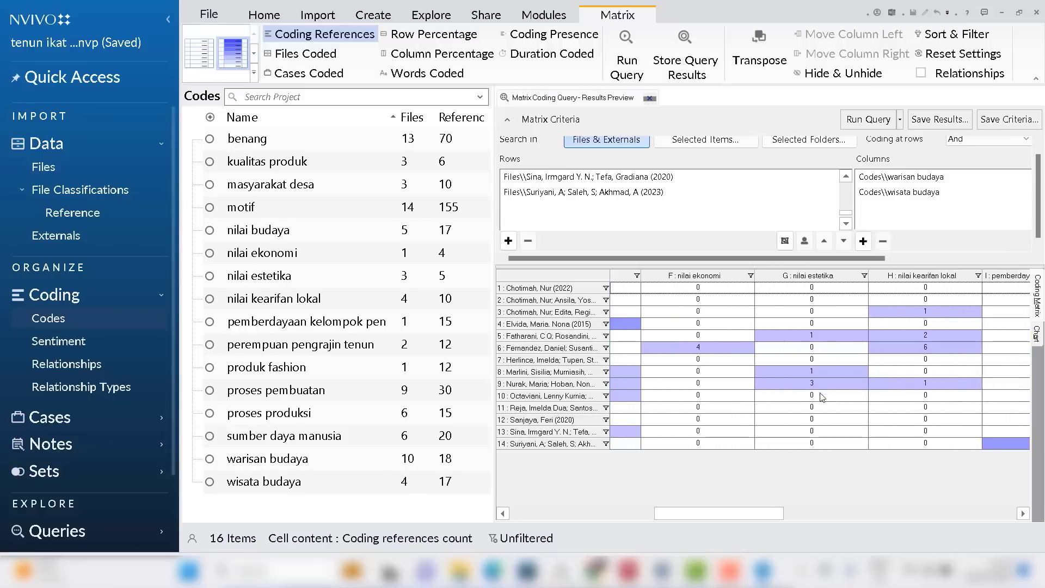
{"action": "right_click", "coordinate": [828, 517]}
{"action": "left_click", "coordinate": [771, 516]}
{"action": "left_click_drag", "start_coordinate": [772, 517], "coordinate": [805, 517]}
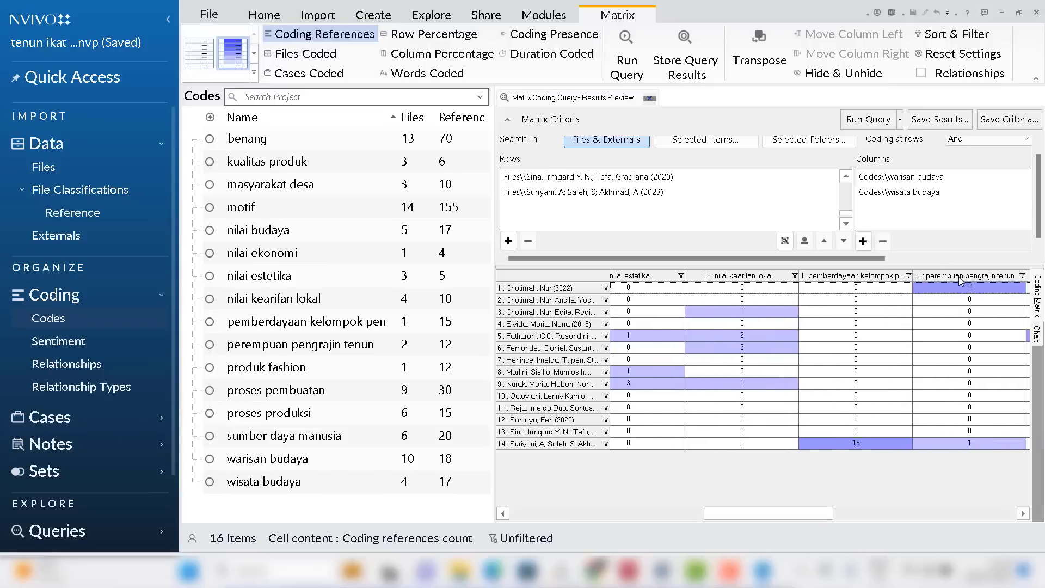
{"action": "left_click_drag", "start_coordinate": [913, 274], "coordinate": [956, 275]}
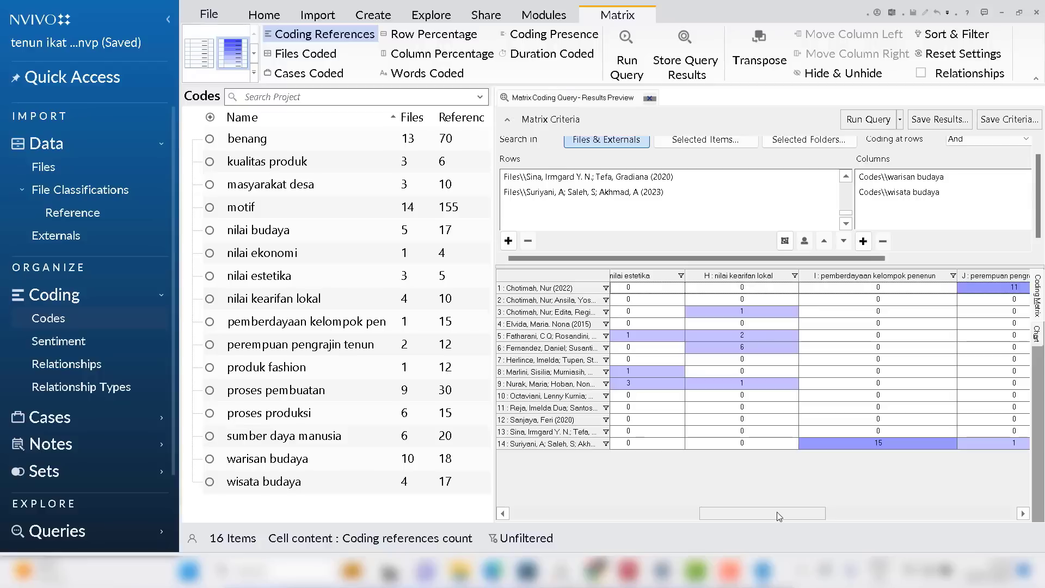
{"action": "left_click_drag", "start_coordinate": [779, 516], "coordinate": [847, 527]}
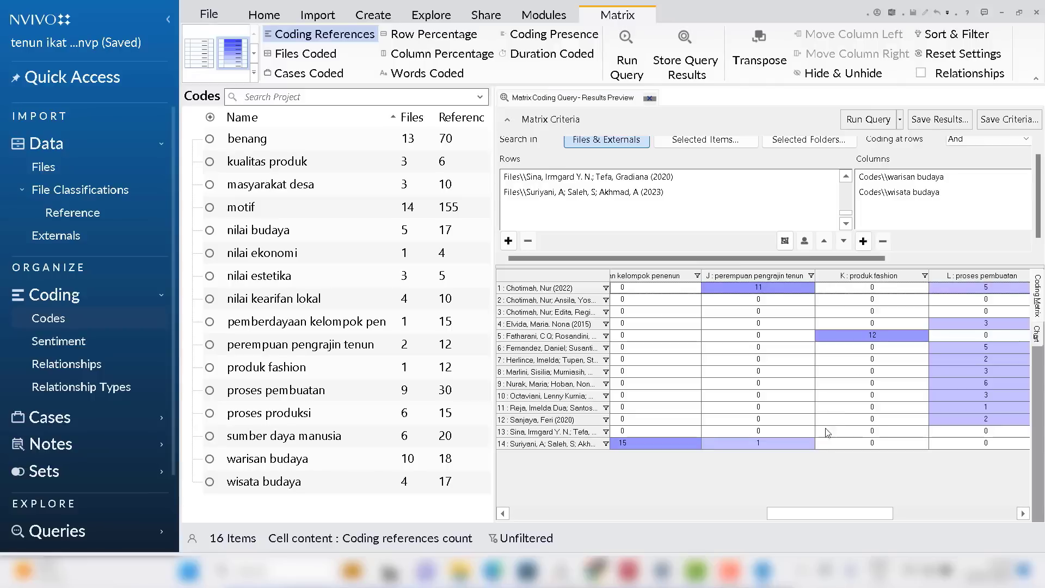
{"action": "left_click_drag", "start_coordinate": [814, 514], "coordinate": [857, 523]}
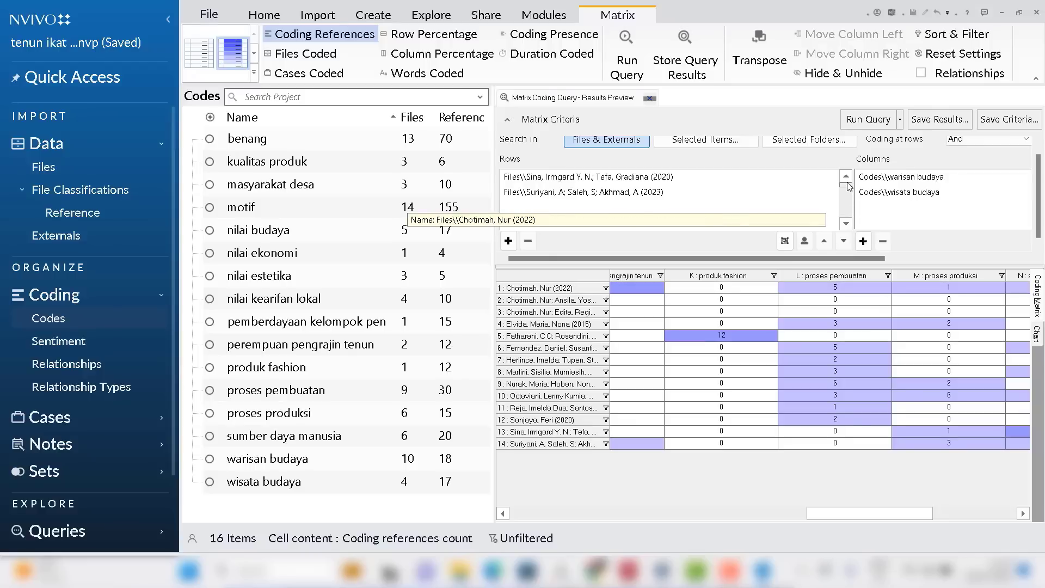
Remove all the file items from the rows of the matrix criteria
{"action": "left_click", "coordinate": [846, 223]}
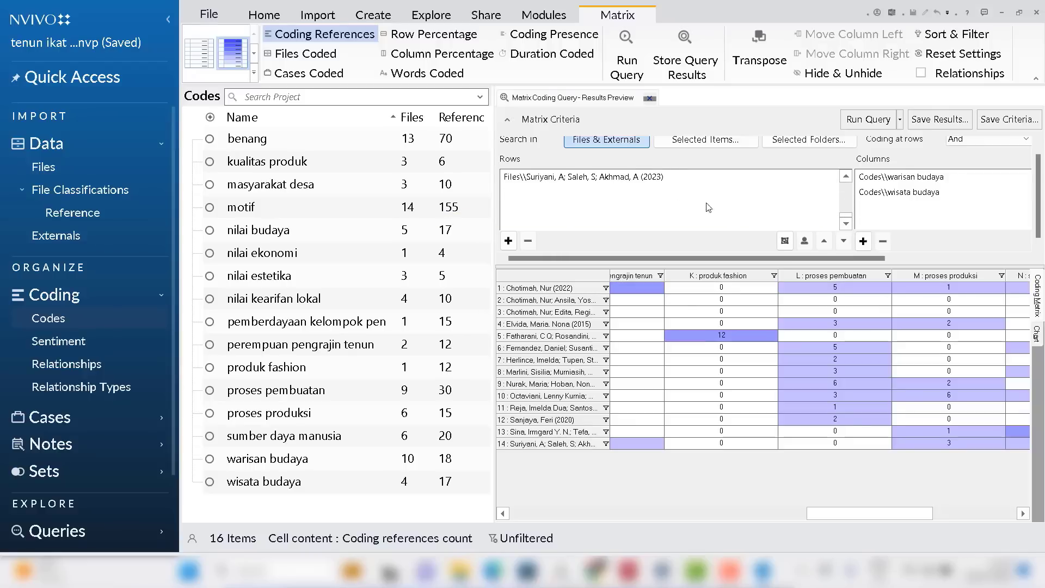
{"action": "left_click", "coordinate": [846, 177]}
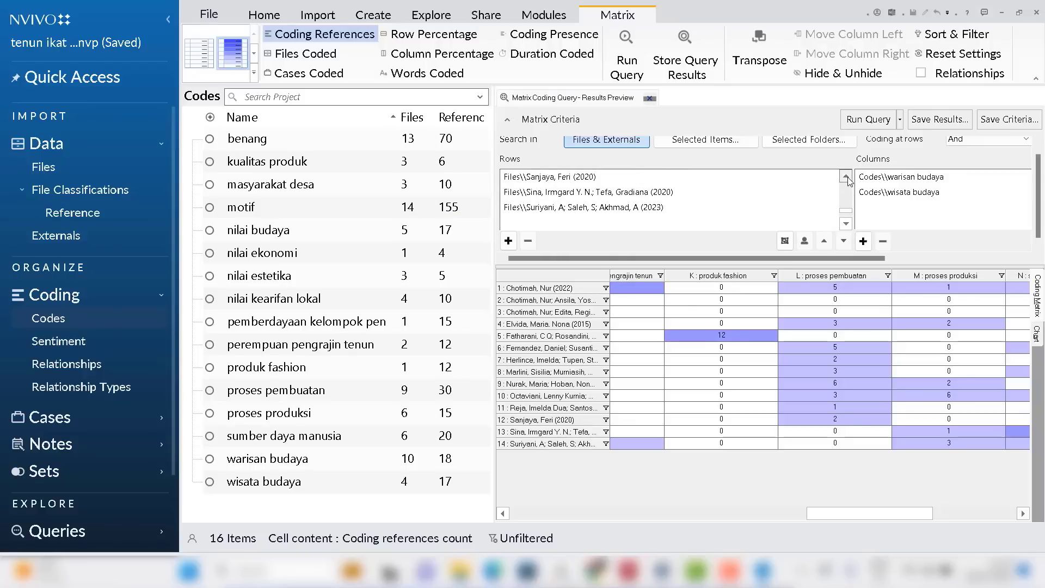
{"action": "left_click", "coordinate": [846, 177]}
{"action": "left_click", "coordinate": [846, 177]}
{"action": "left_click", "coordinate": [846, 177]}
{"action": "left_click", "coordinate": [847, 177]}
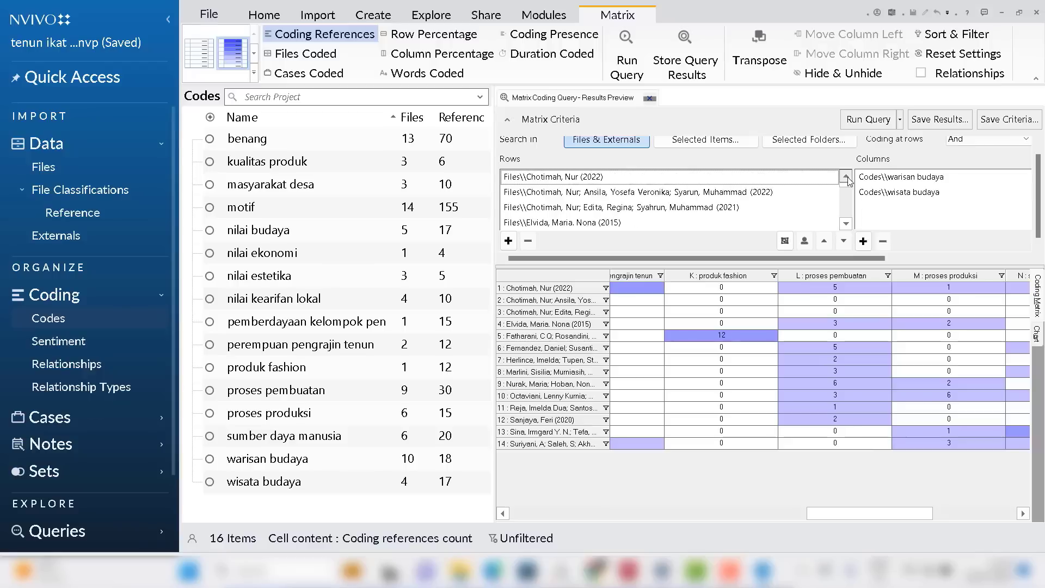
{"action": "left_click", "coordinate": [571, 226]}
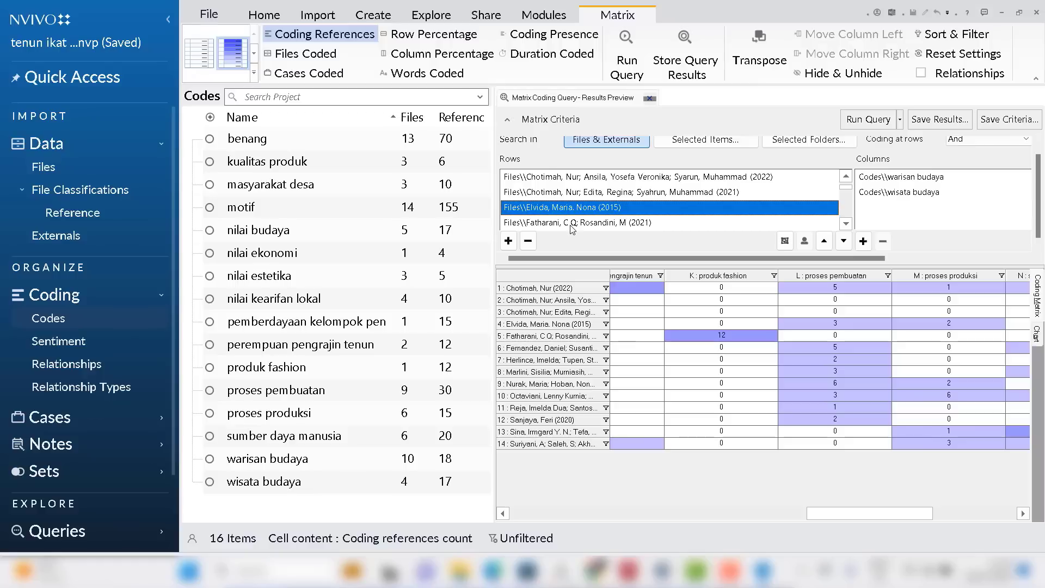
{"action": "key", "text": "ctrl+a"}
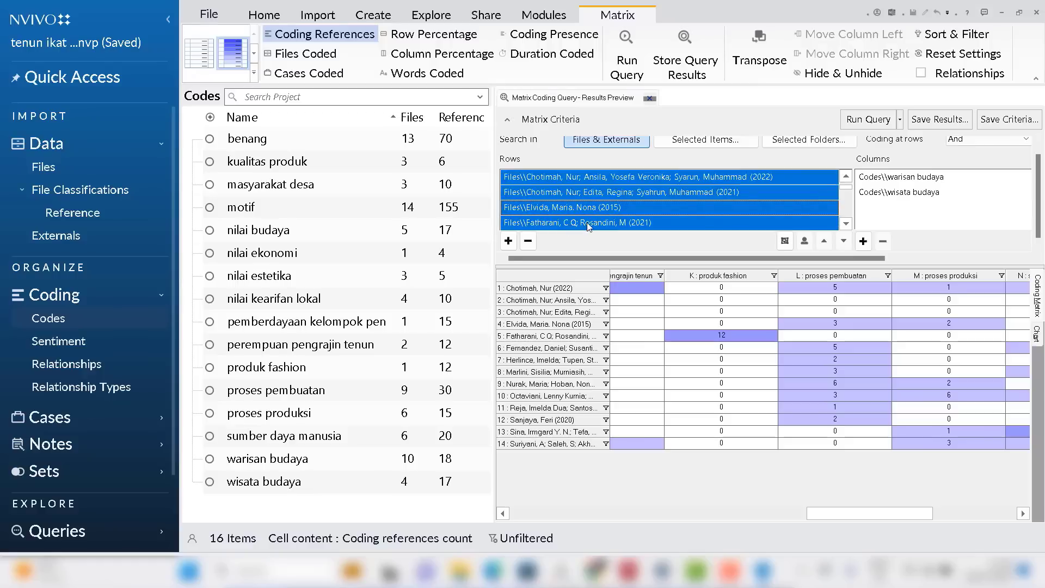
{"action": "left_click", "coordinate": [528, 243]}
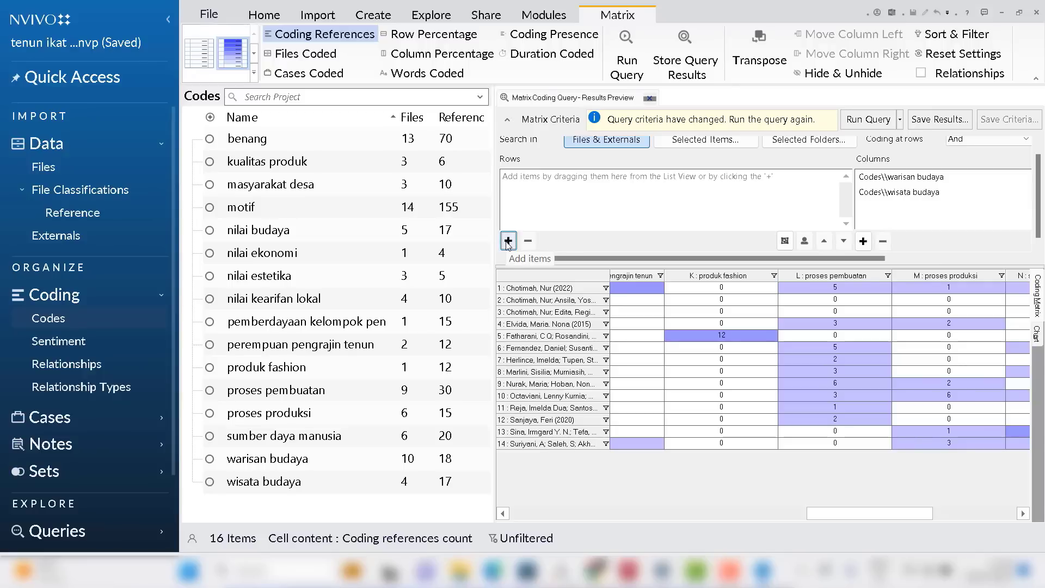
Add the Reference attribute value Year equals 2013 to the rows of the matrix criteria
{"action": "left_click", "coordinate": [508, 241]}
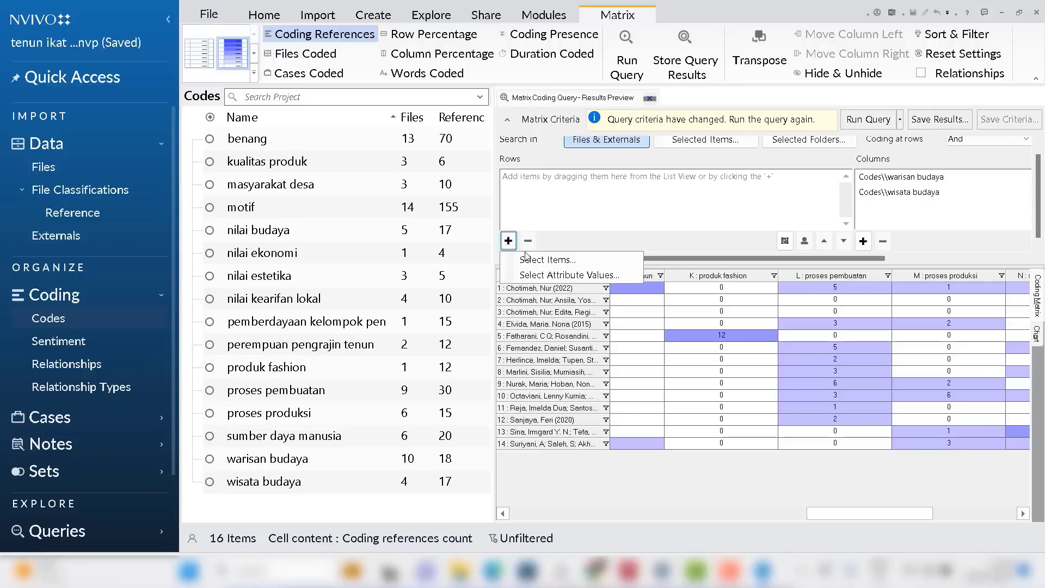
{"action": "left_click", "coordinate": [587, 276]}
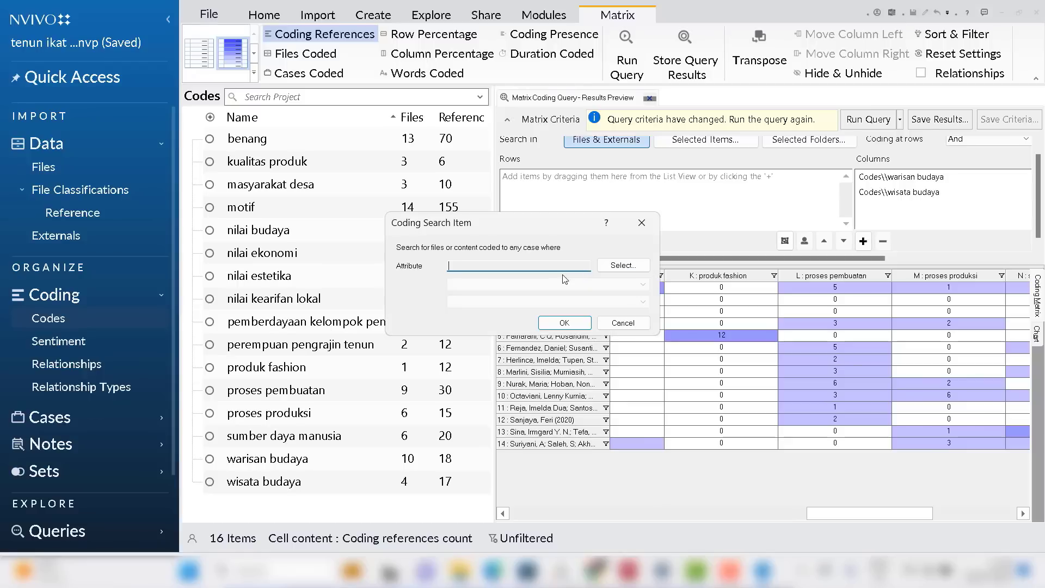
{"action": "left_click", "coordinate": [612, 267]}
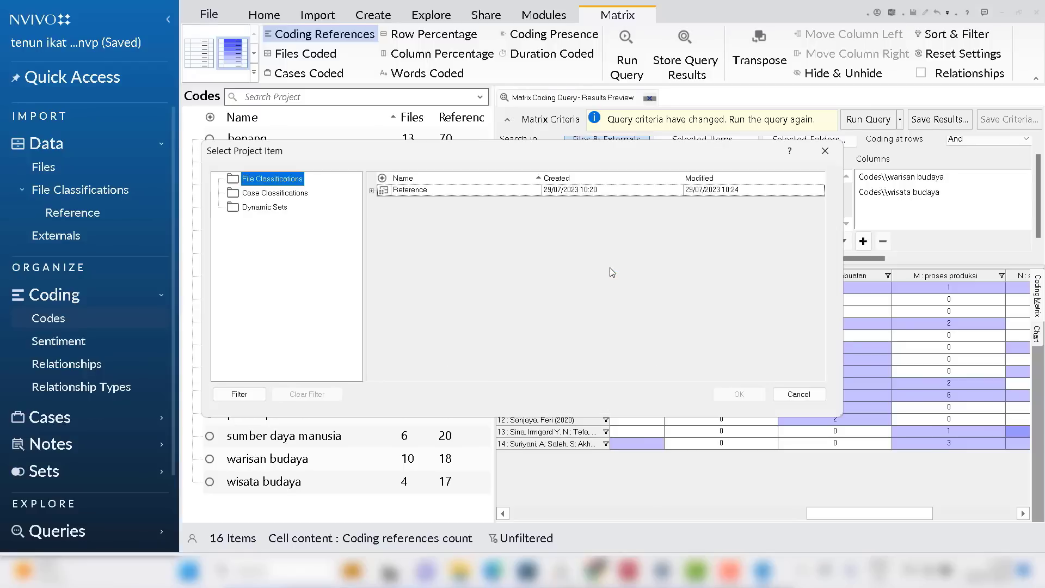
{"action": "left_click", "coordinate": [371, 191]}
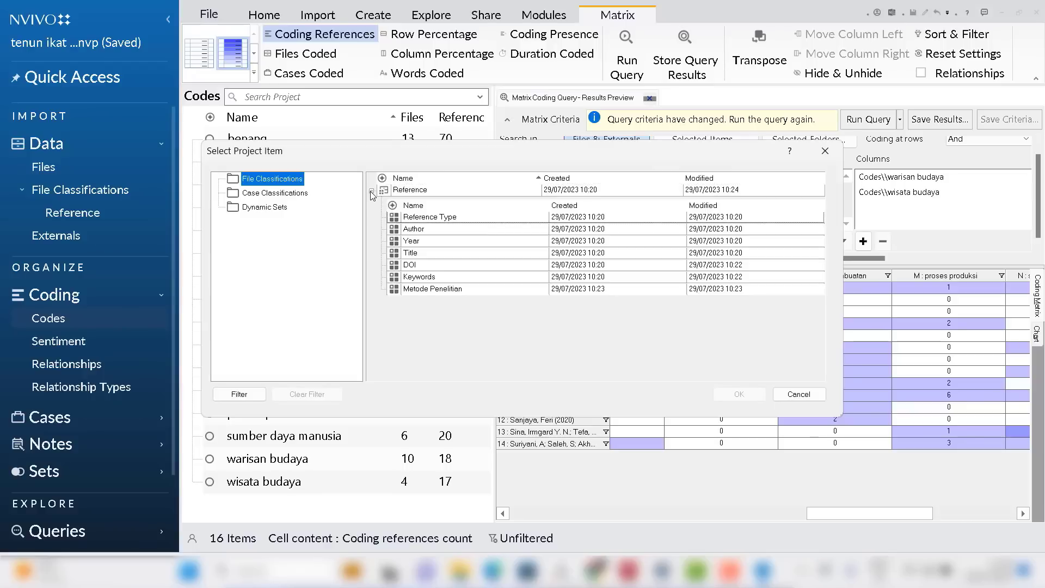
{"action": "left_click", "coordinate": [412, 241]}
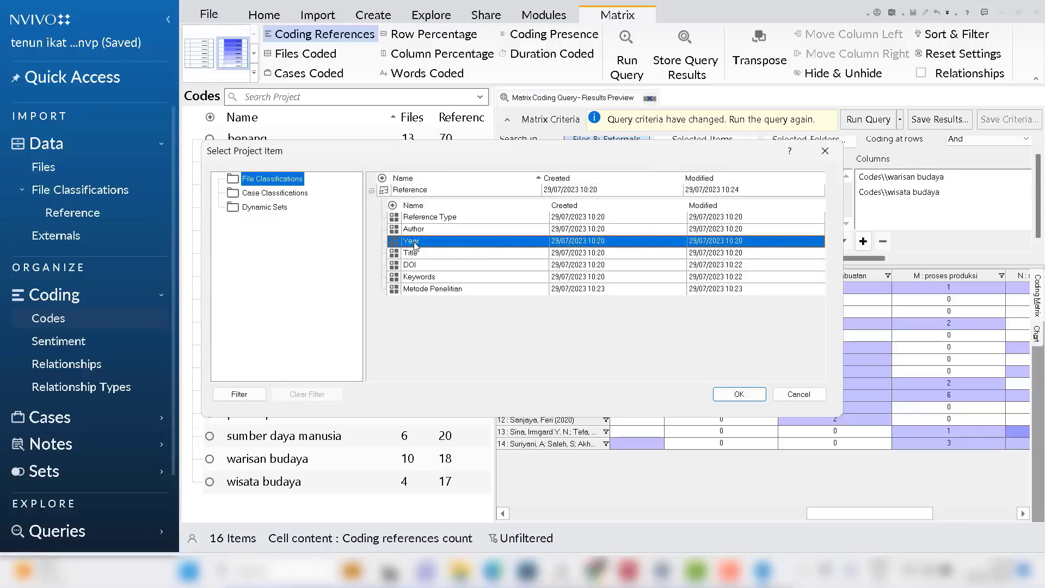
{"action": "left_click", "coordinate": [738, 396]}
{"action": "left_click", "coordinate": [481, 302]}
{"action": "left_click", "coordinate": [481, 304]}
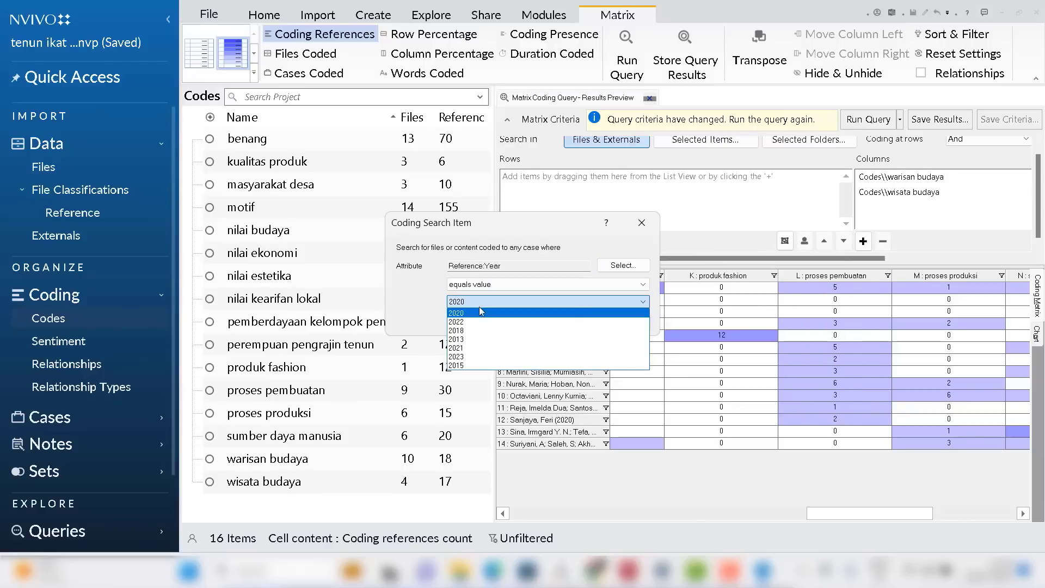
{"action": "left_click", "coordinate": [463, 340]}
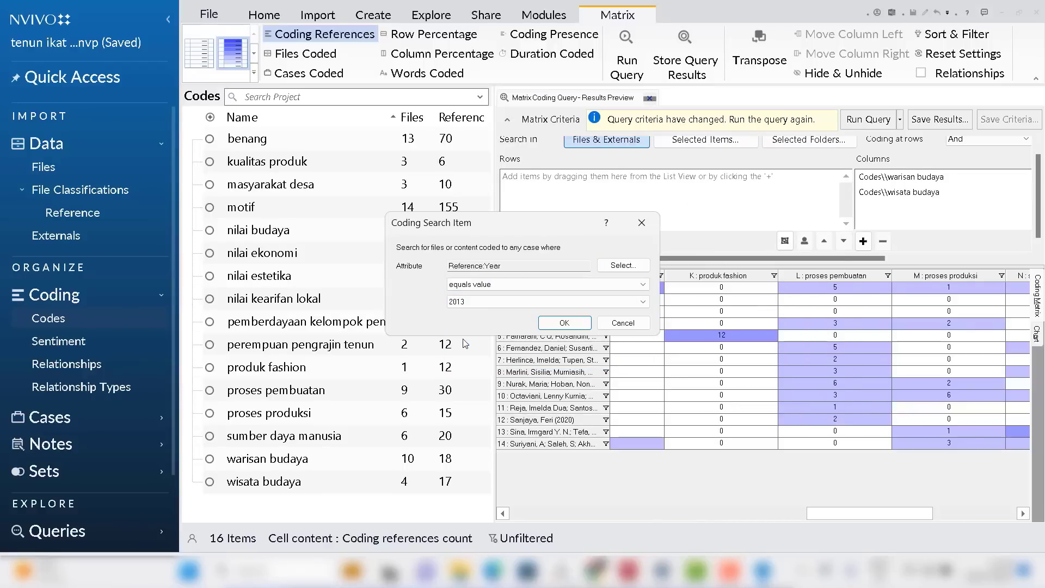
{"action": "left_click", "coordinate": [563, 323]}
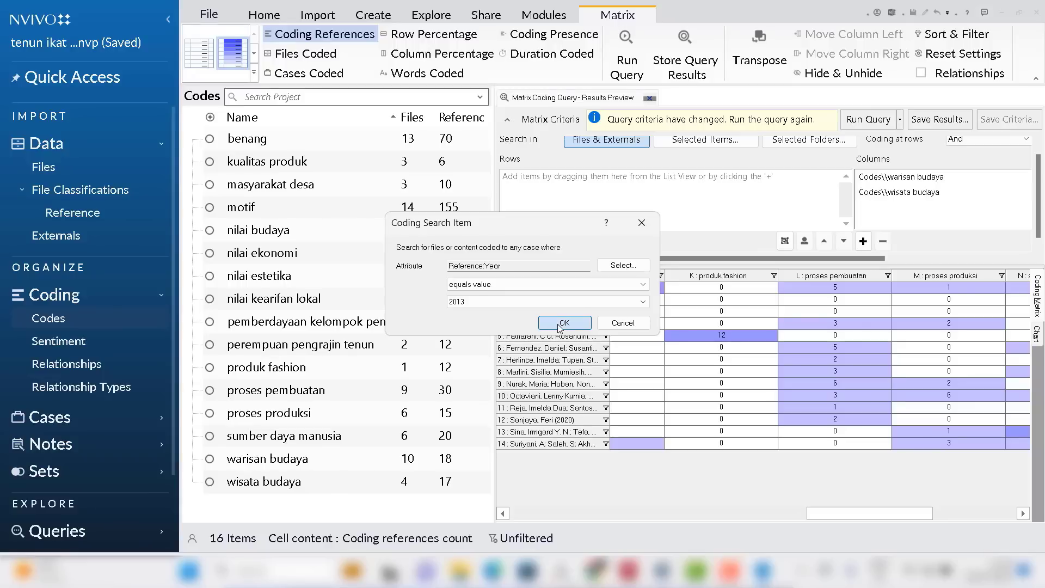
Add the Reference attribute value Year equals 2015 as another row of the matrix criteria
{"action": "left_click", "coordinate": [508, 241]}
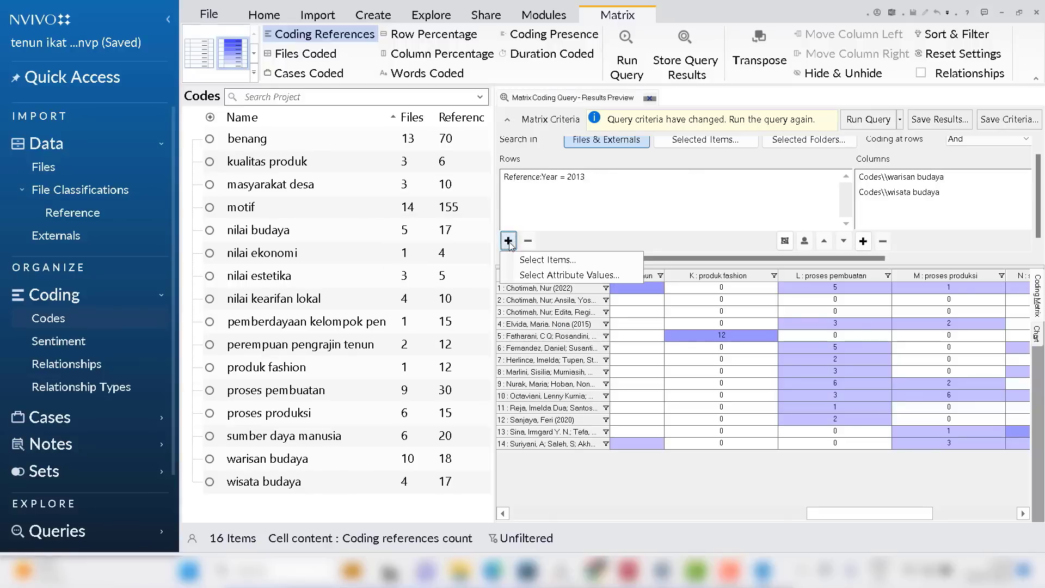
{"action": "left_click", "coordinate": [560, 278]}
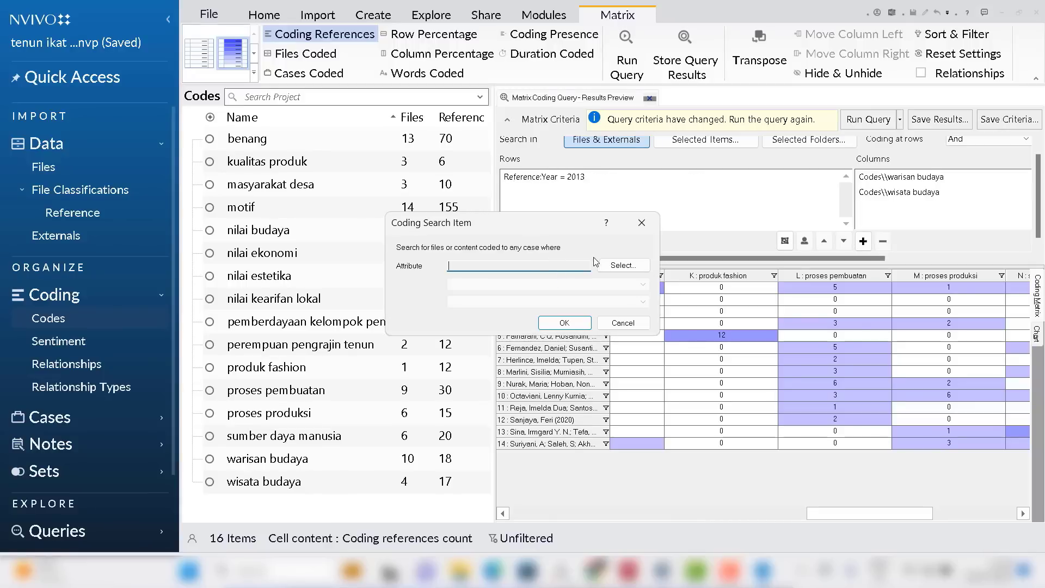
{"action": "left_click", "coordinate": [620, 265]}
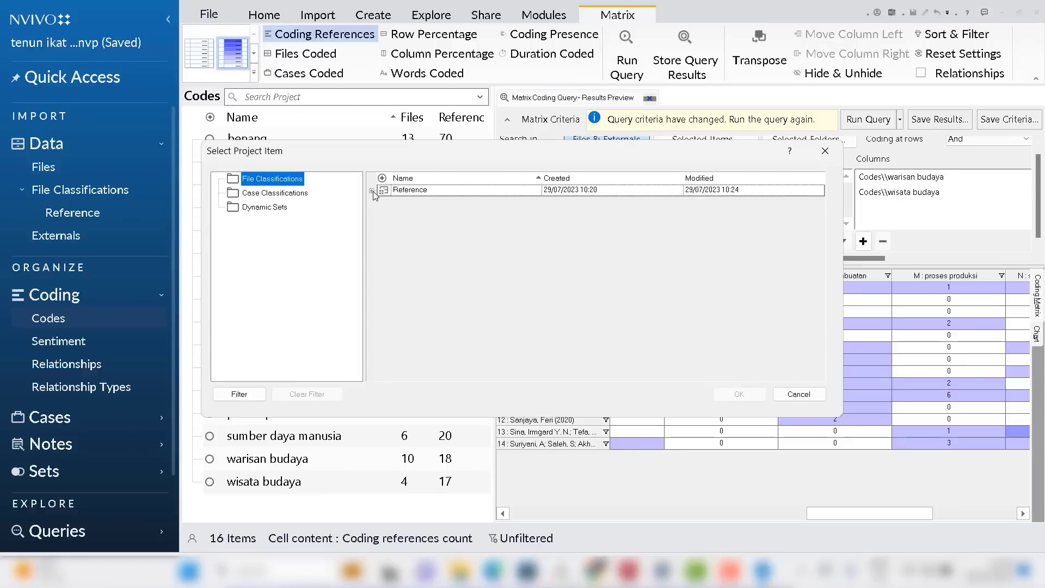
{"action": "left_click", "coordinate": [371, 191]}
{"action": "left_click", "coordinate": [413, 240]}
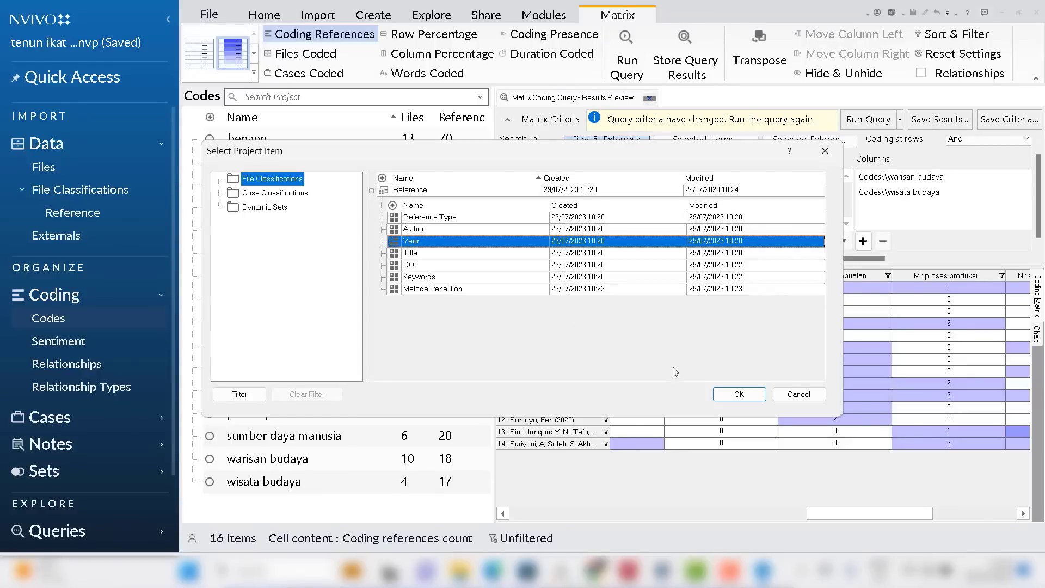
{"action": "left_click", "coordinate": [739, 394]}
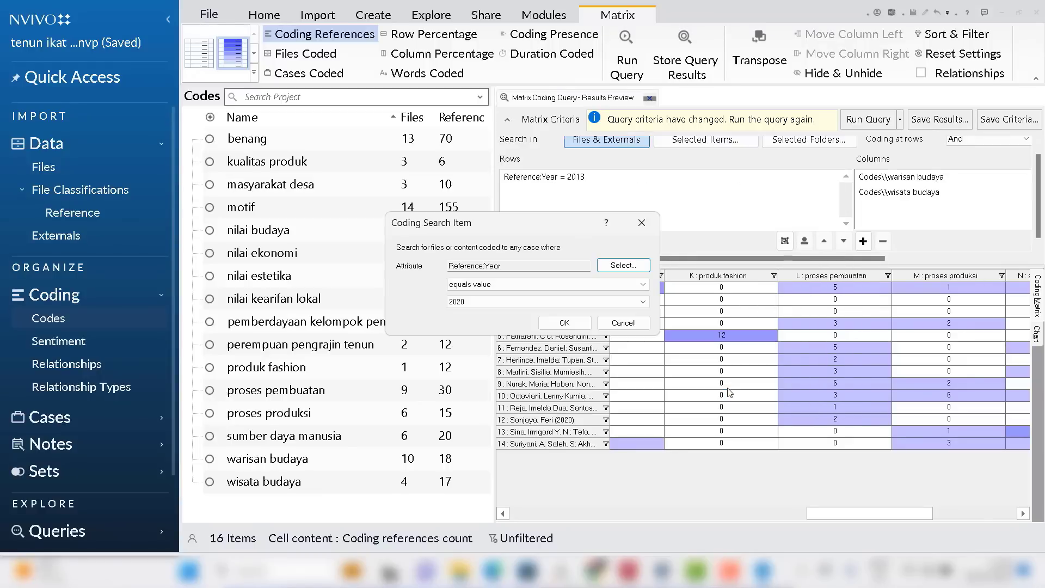
{"action": "left_click", "coordinate": [528, 304]}
{"action": "left_click", "coordinate": [495, 354]}
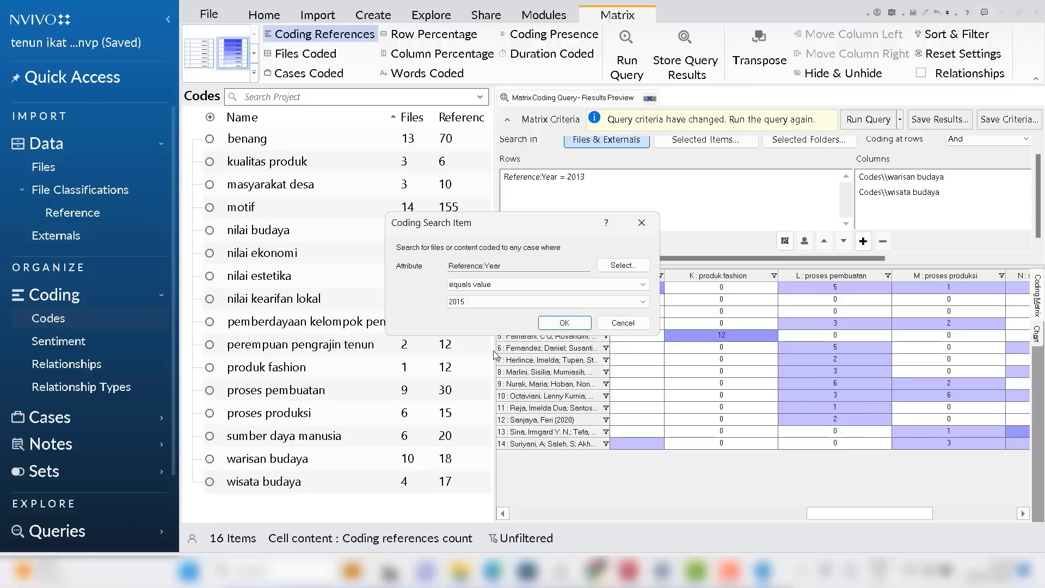
{"action": "left_click", "coordinate": [580, 324]}
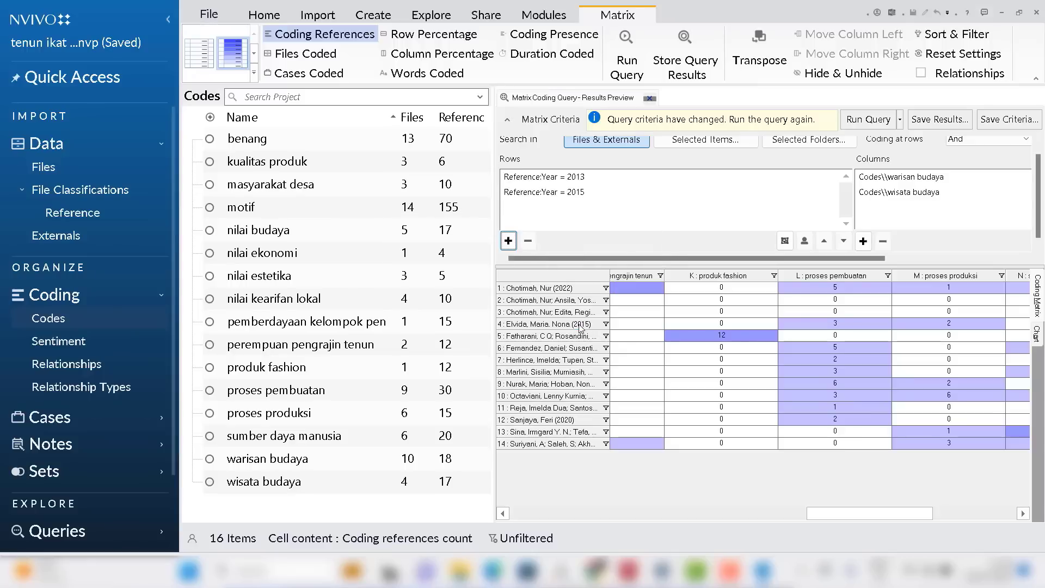
Add the Reference attribute value Year equals 2018 as another row of the matrix criteria
{"action": "left_click", "coordinate": [508, 241]}
{"action": "left_click", "coordinate": [560, 277]}
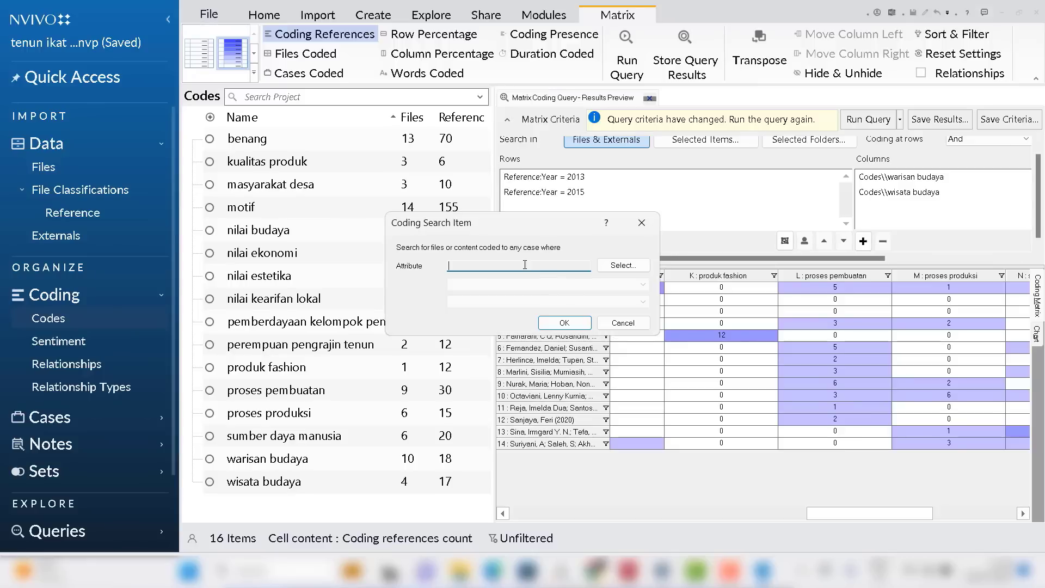
{"action": "left_click", "coordinate": [612, 265]}
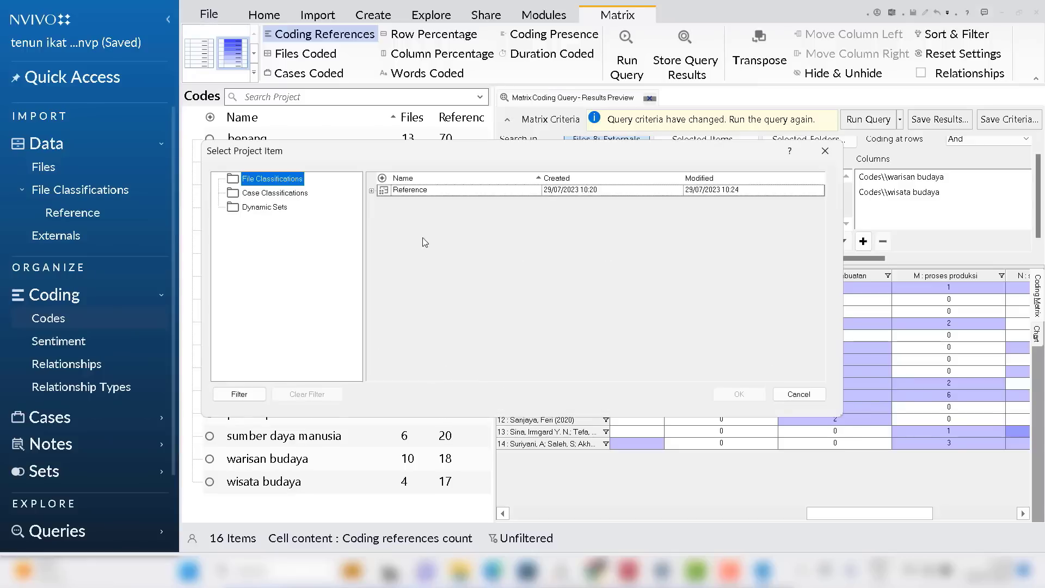
{"action": "left_click", "coordinate": [372, 191]}
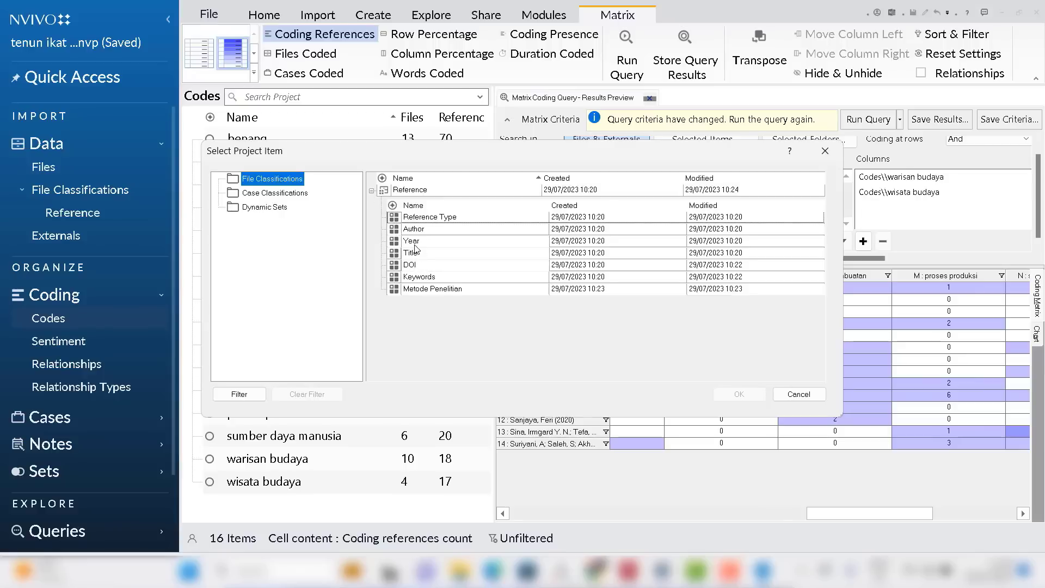
{"action": "left_click", "coordinate": [415, 242]}
{"action": "left_click", "coordinate": [739, 394]}
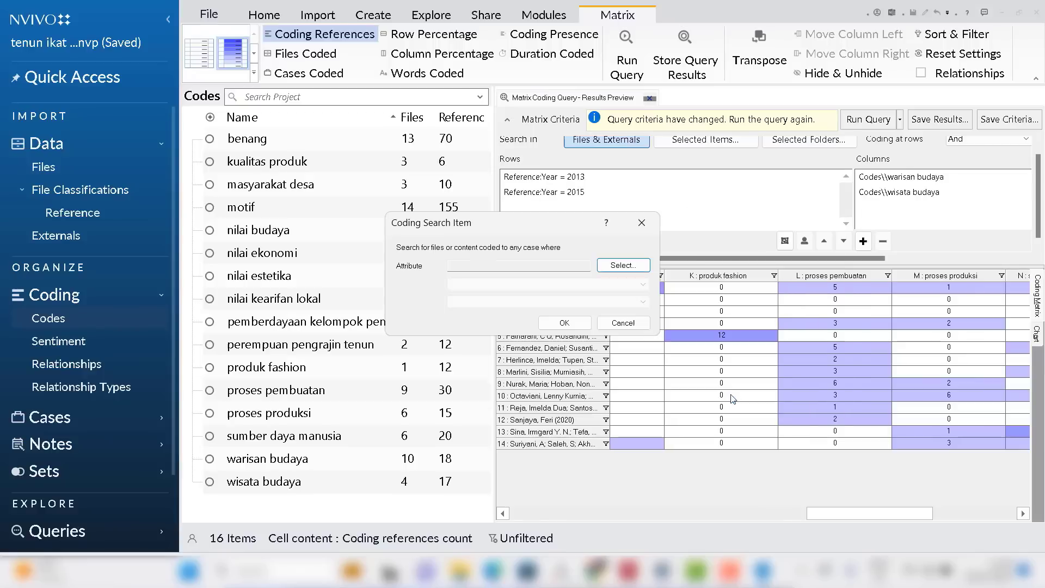
{"action": "left_click", "coordinate": [534, 301]}
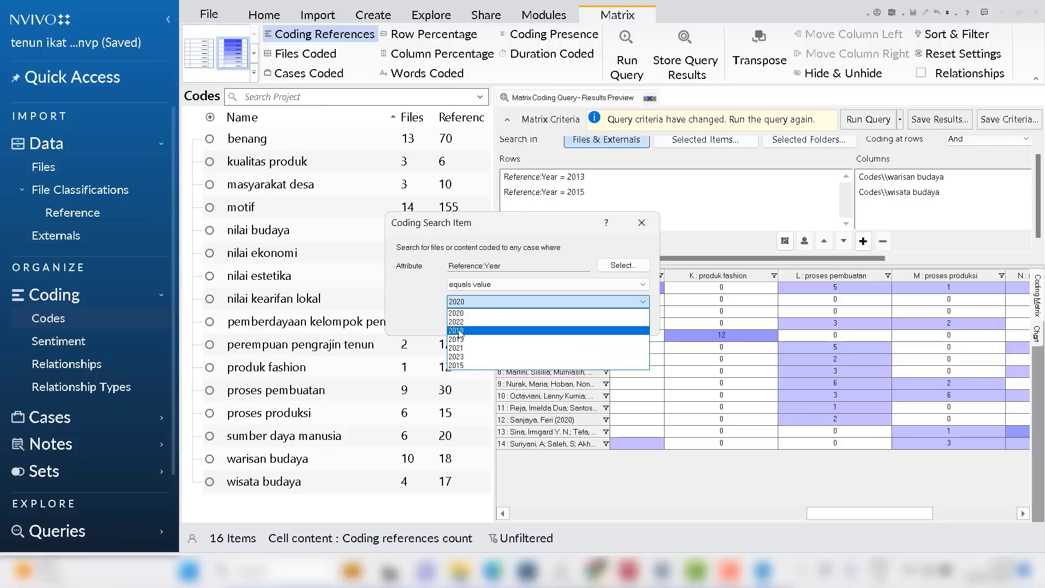
{"action": "left_click", "coordinate": [485, 331]}
{"action": "left_click", "coordinate": [564, 326]}
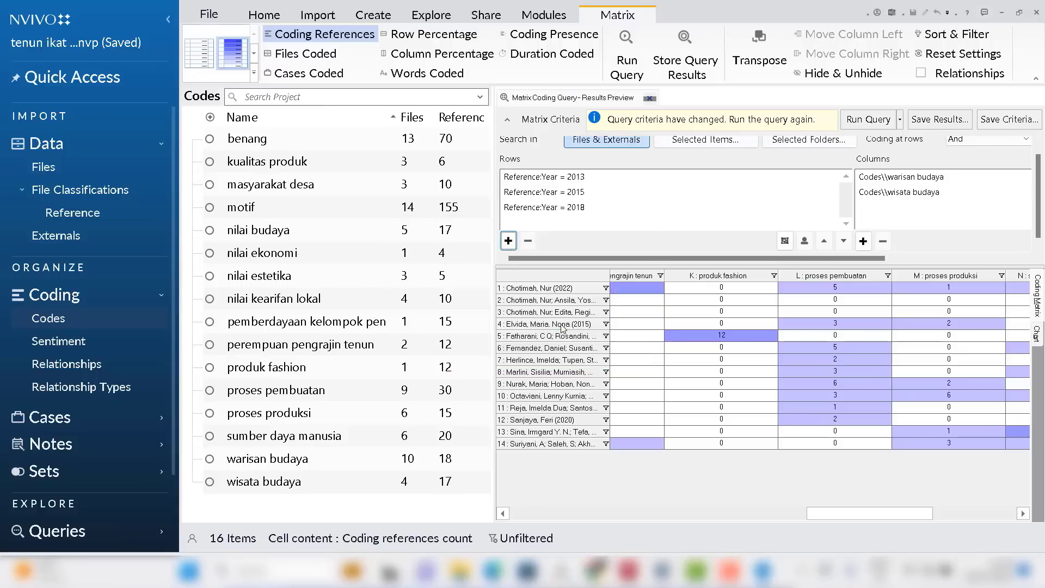
Add the Reference attribute value Year equals 2022 to the matrix rows and remove it again
{"action": "left_click", "coordinate": [510, 242]}
{"action": "left_click", "coordinate": [569, 276]}
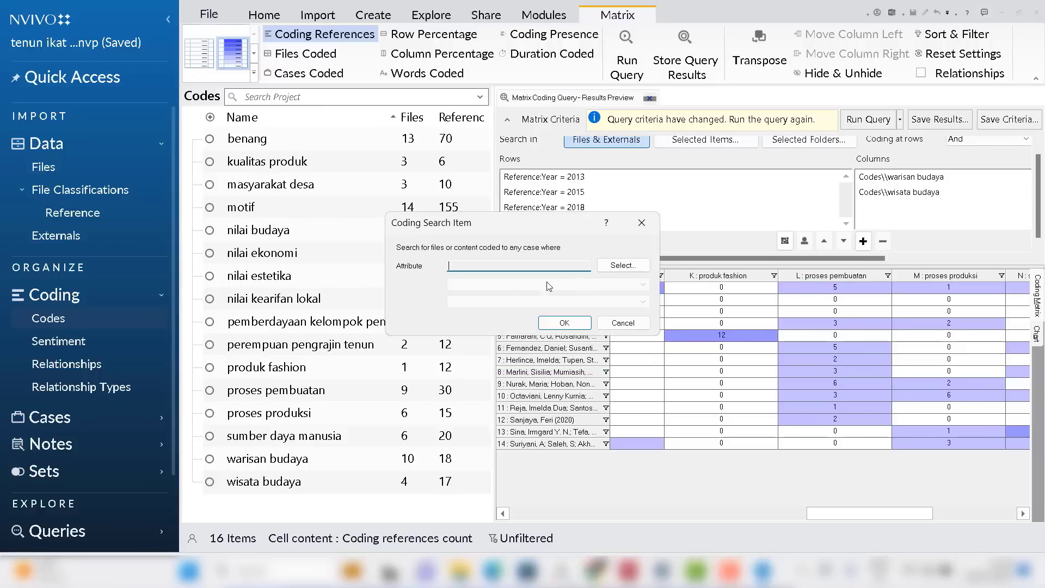
{"action": "left_click", "coordinate": [622, 265]}
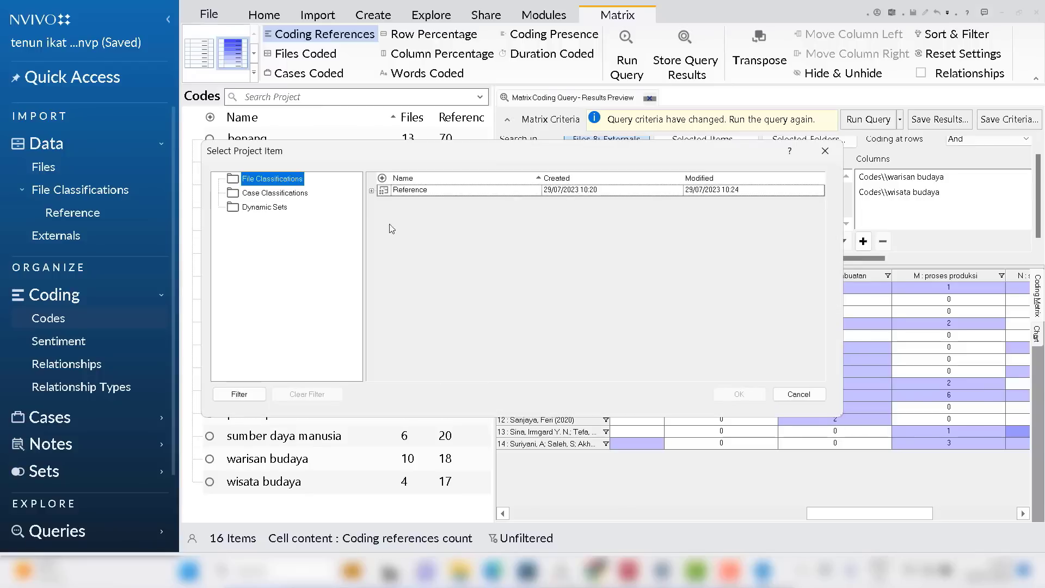
{"action": "left_click", "coordinate": [371, 190]}
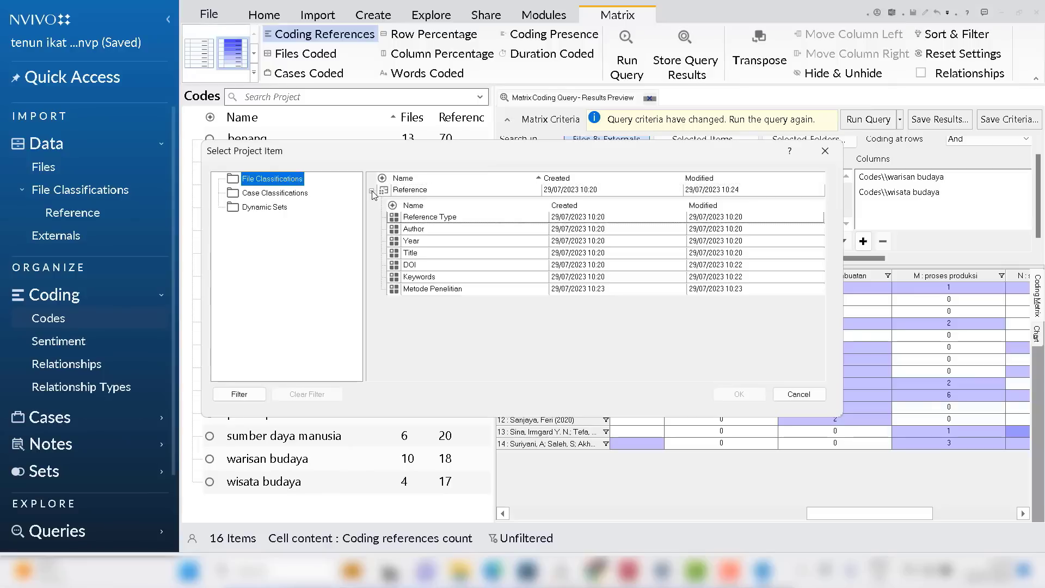
{"action": "left_click", "coordinate": [415, 243]}
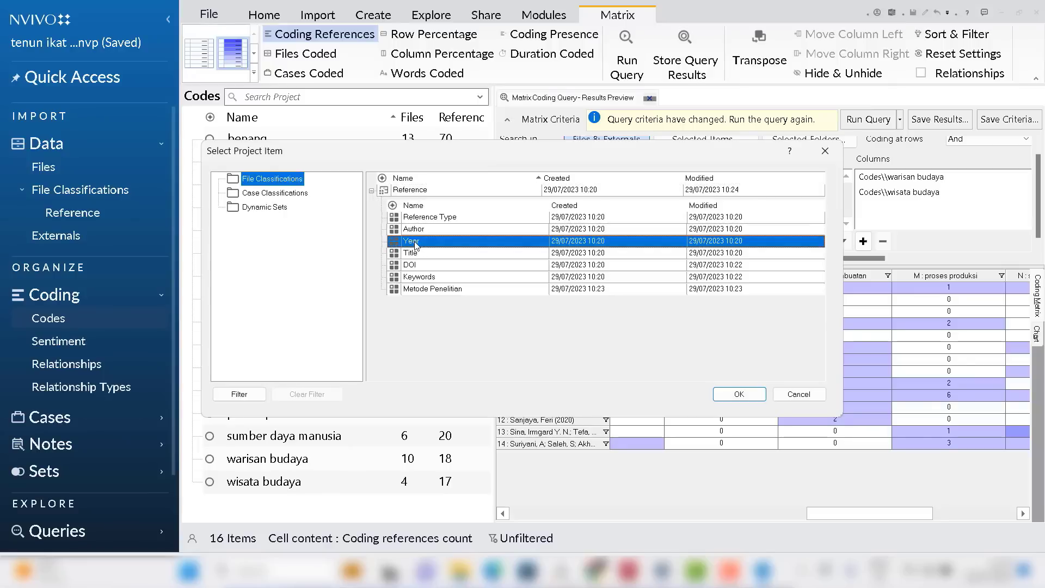
{"action": "left_click", "coordinate": [738, 393]}
{"action": "left_click", "coordinate": [489, 301]}
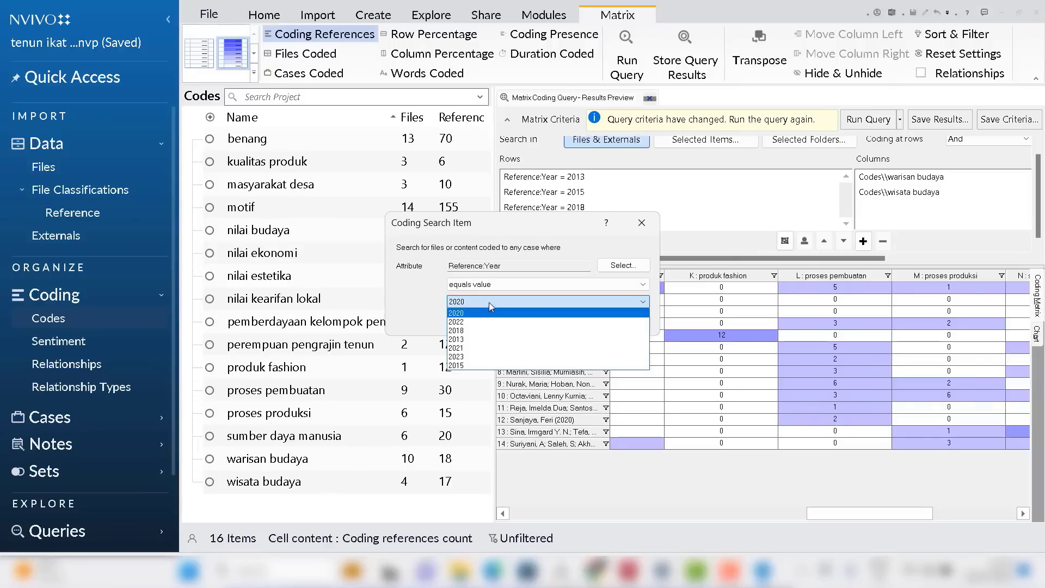
{"action": "left_click", "coordinate": [468, 321]}
{"action": "left_click", "coordinate": [563, 324]}
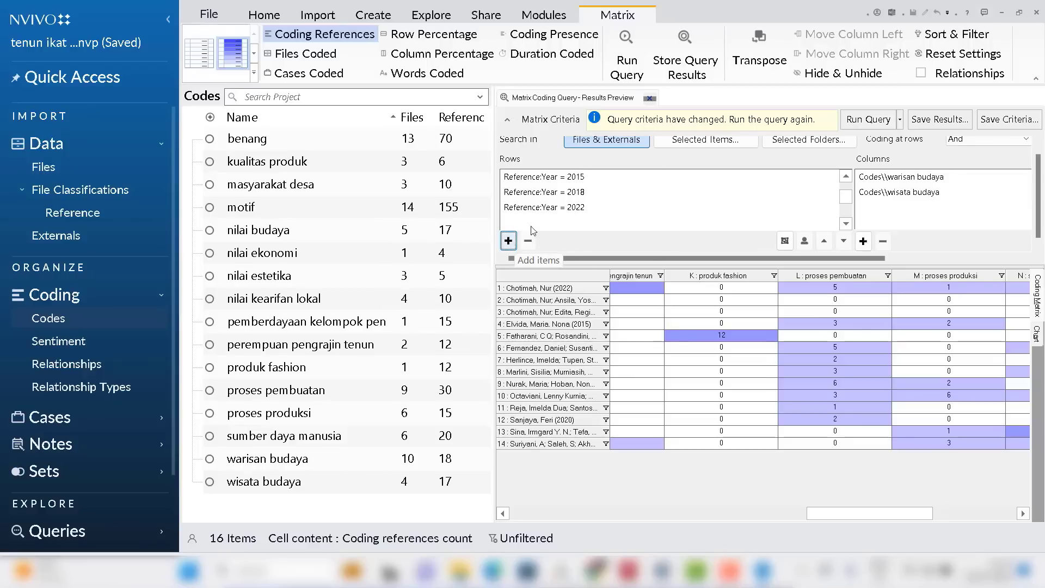
{"action": "left_click", "coordinate": [567, 209]}
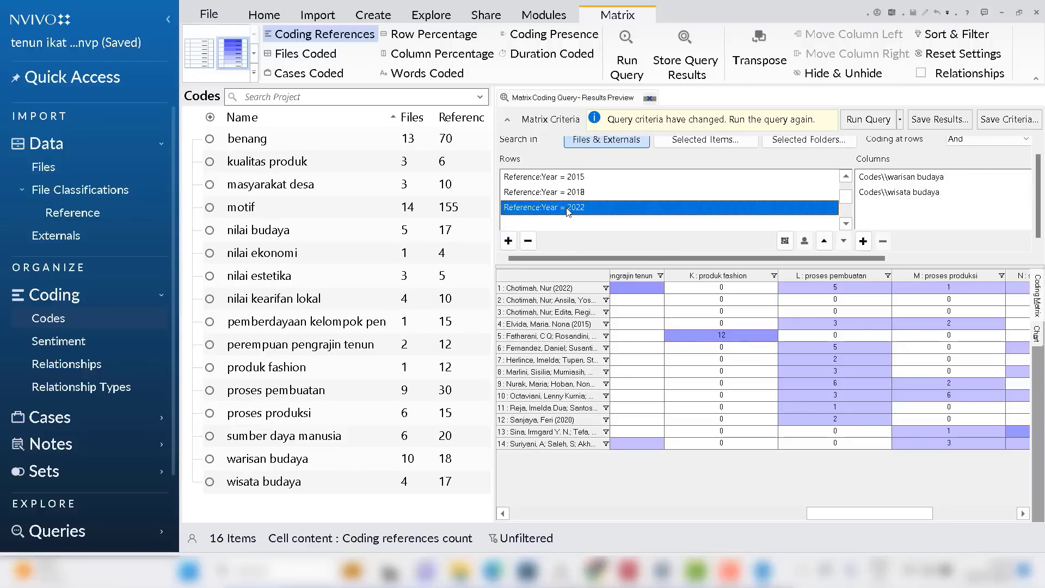
{"action": "left_click", "coordinate": [528, 241]}
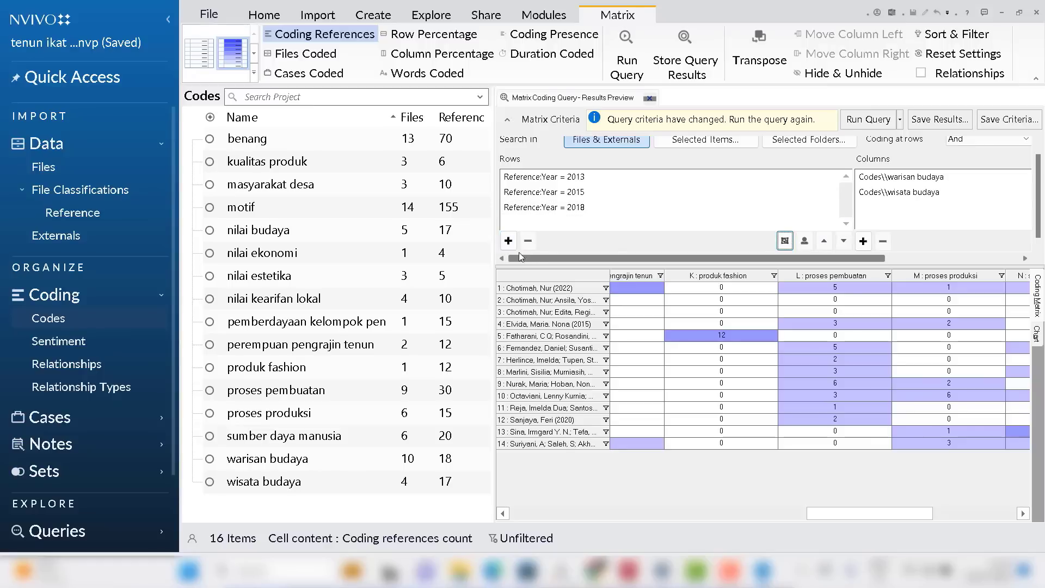
Add the Reference attribute value Year equals 2020 as another row of the matrix criteria
{"action": "left_click", "coordinate": [509, 240]}
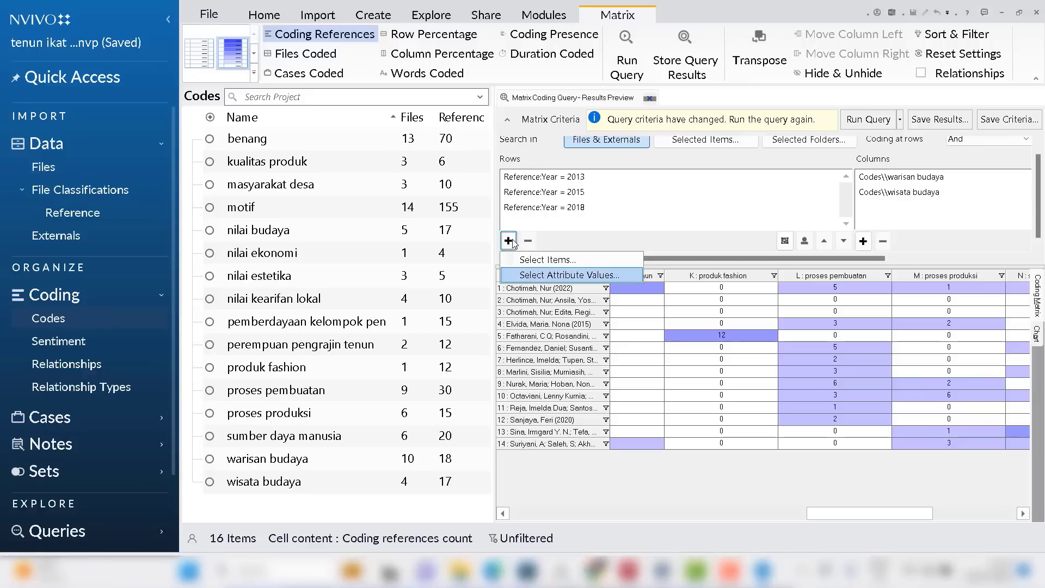
{"action": "left_click", "coordinate": [542, 276]}
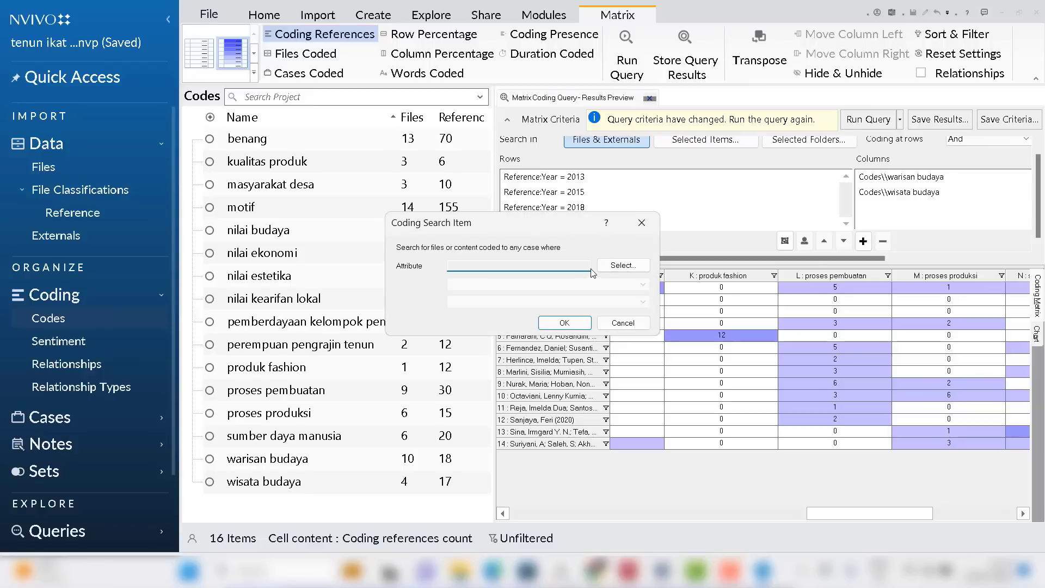
{"action": "left_click", "coordinate": [620, 265]}
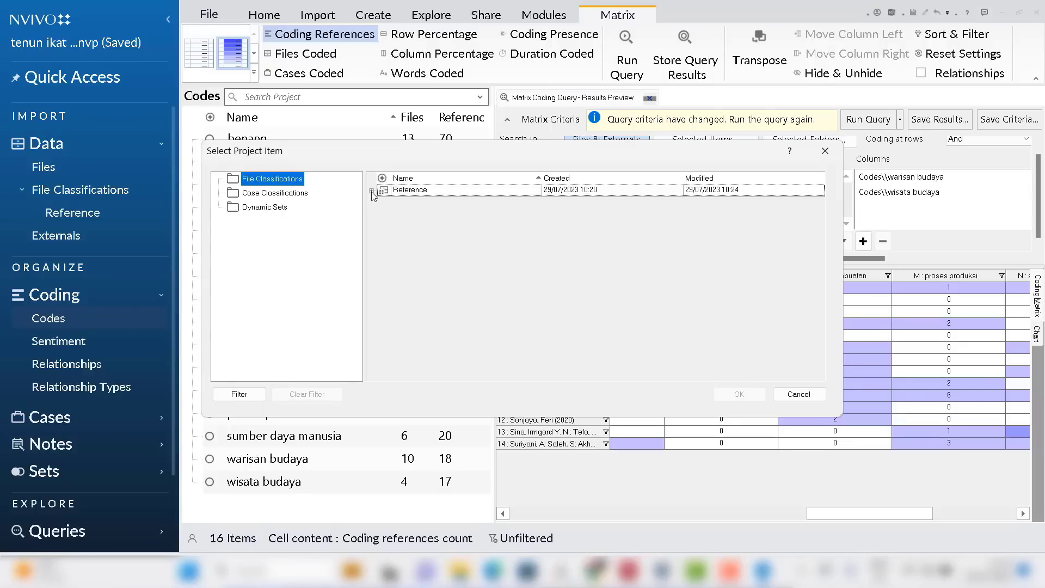
{"action": "left_click", "coordinate": [372, 191]}
{"action": "left_click", "coordinate": [412, 241]}
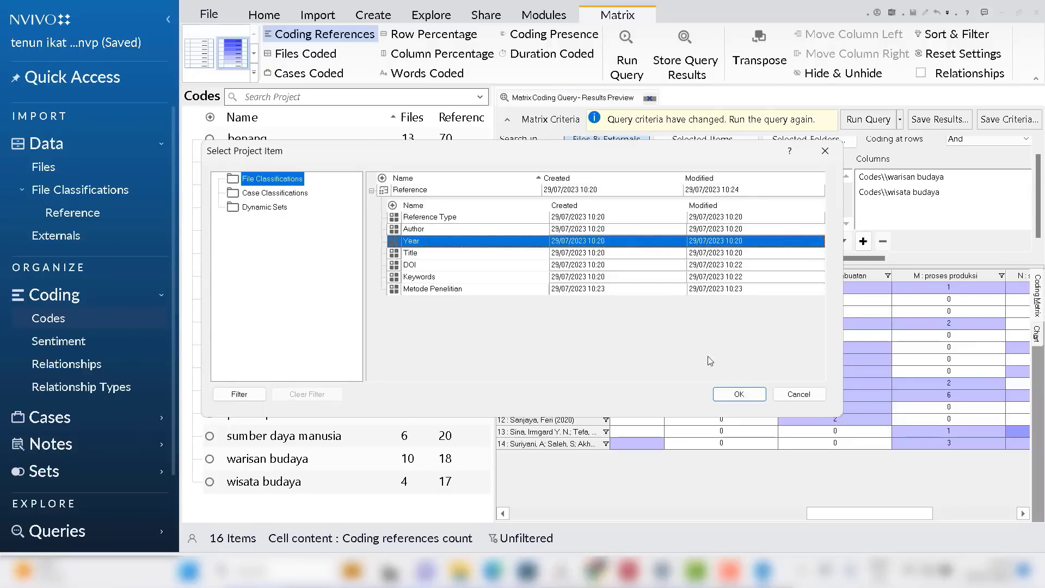
{"action": "left_click", "coordinate": [739, 393]}
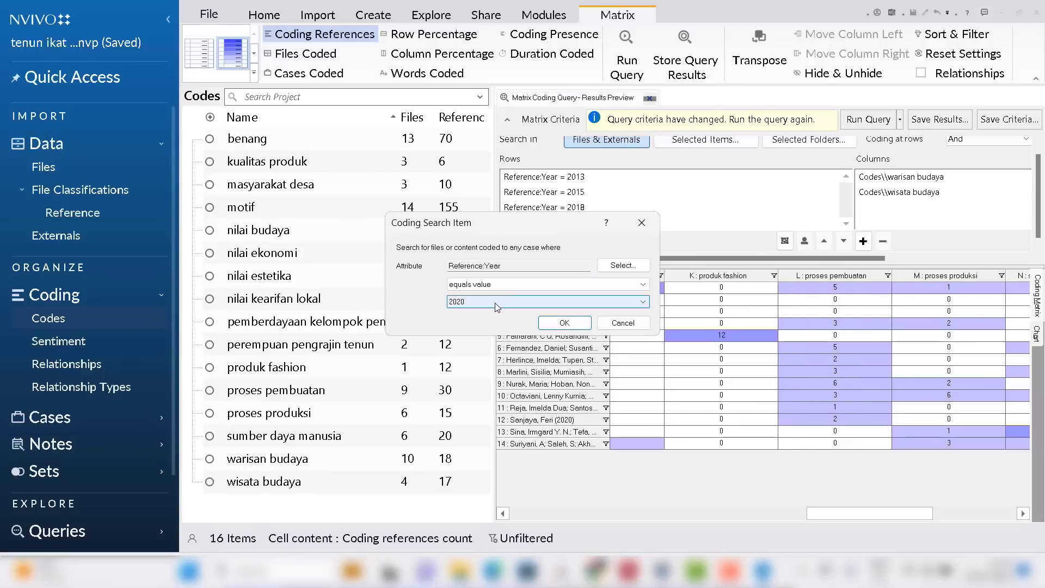
{"action": "left_click", "coordinate": [496, 305]}
{"action": "left_click", "coordinate": [516, 302]}
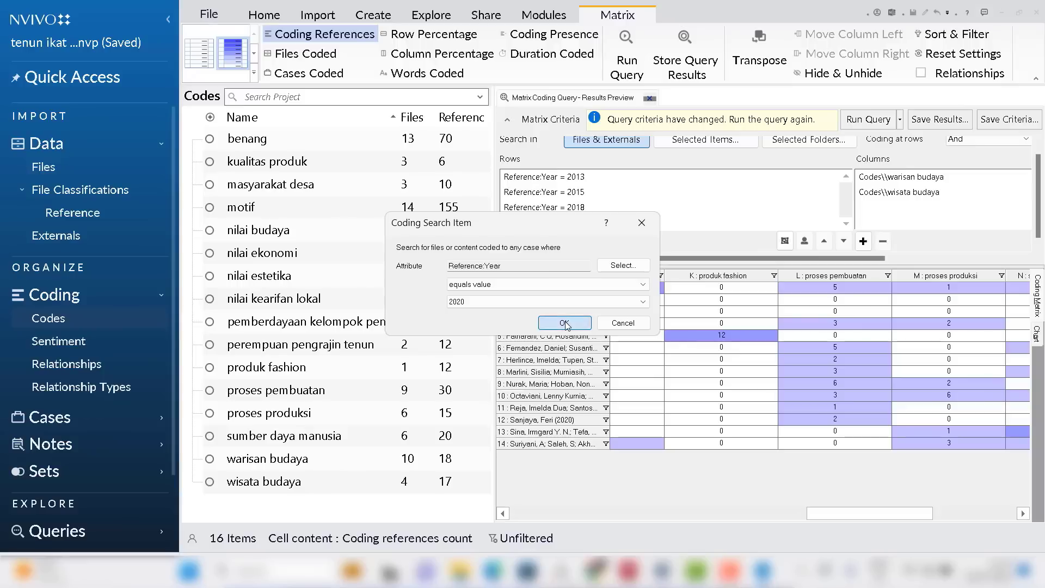
{"action": "left_click", "coordinate": [565, 323]}
Add the Reference attribute value Year equals 2021 as another row of the matrix criteria
{"action": "left_click", "coordinate": [509, 241]}
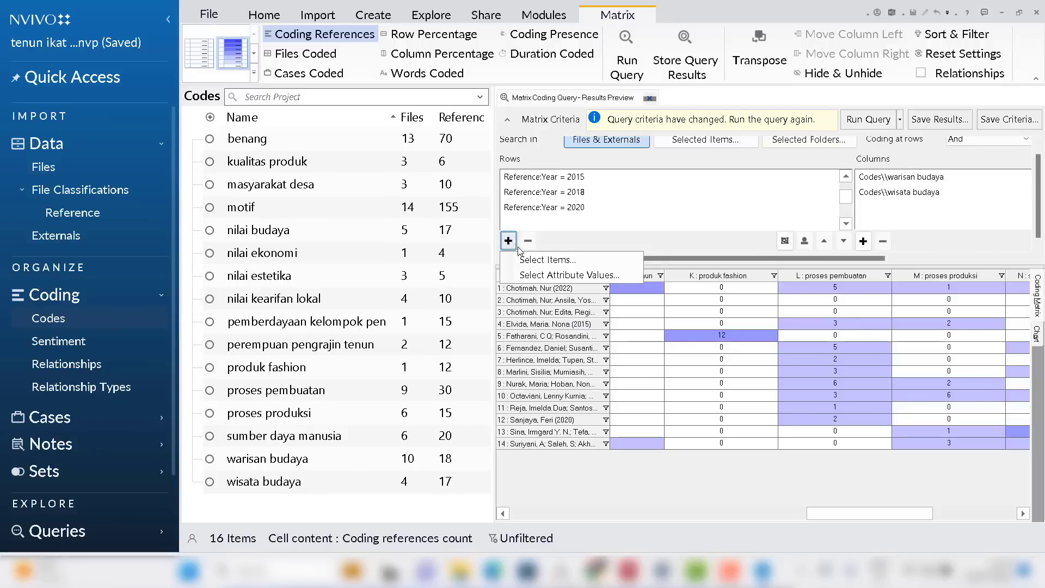
{"action": "left_click", "coordinate": [560, 275]}
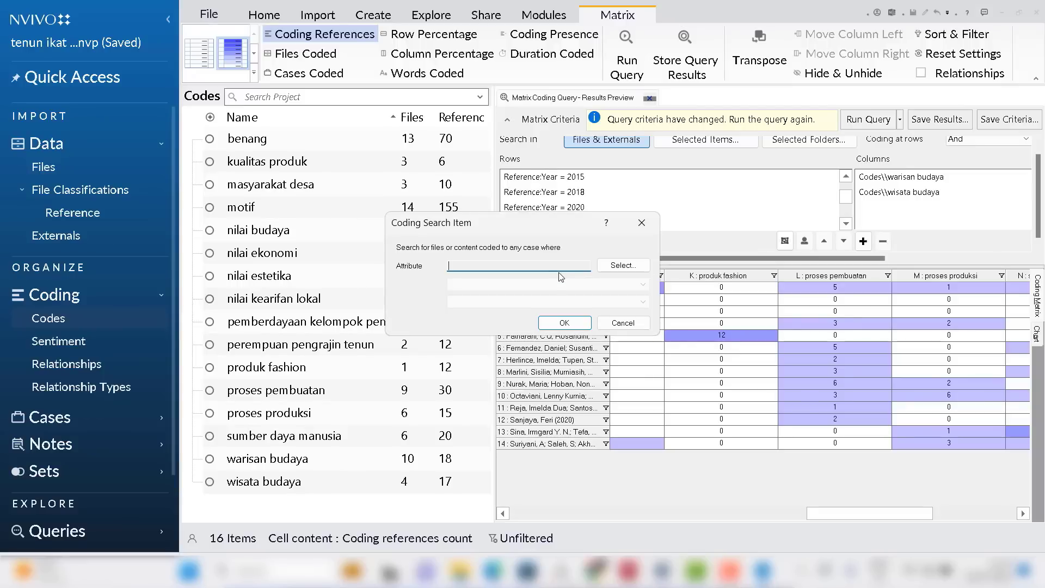
{"action": "left_click", "coordinate": [620, 266]}
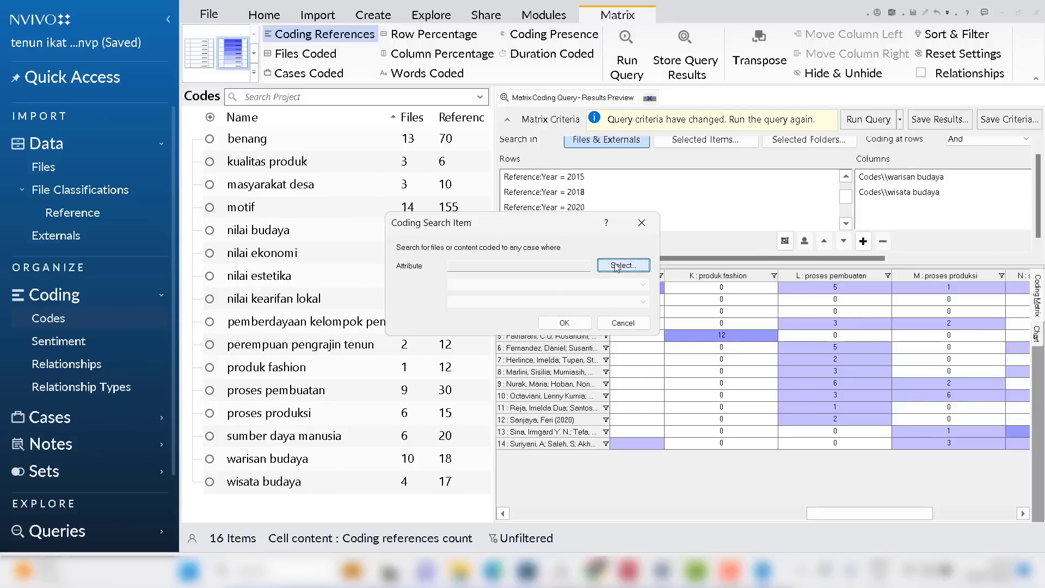
{"action": "left_click", "coordinate": [372, 190]}
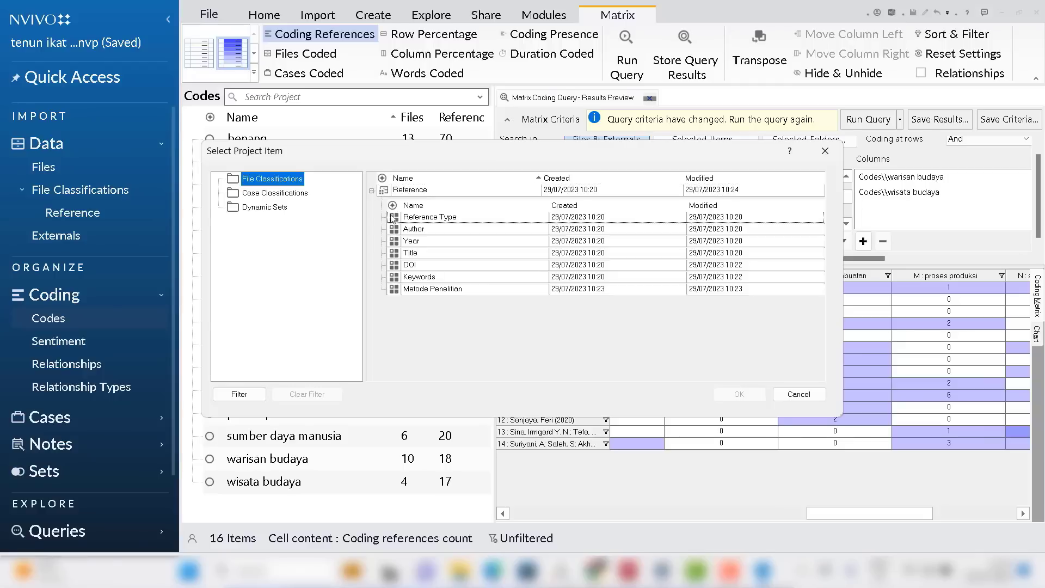
{"action": "left_click", "coordinate": [412, 240]}
{"action": "left_click", "coordinate": [722, 395]}
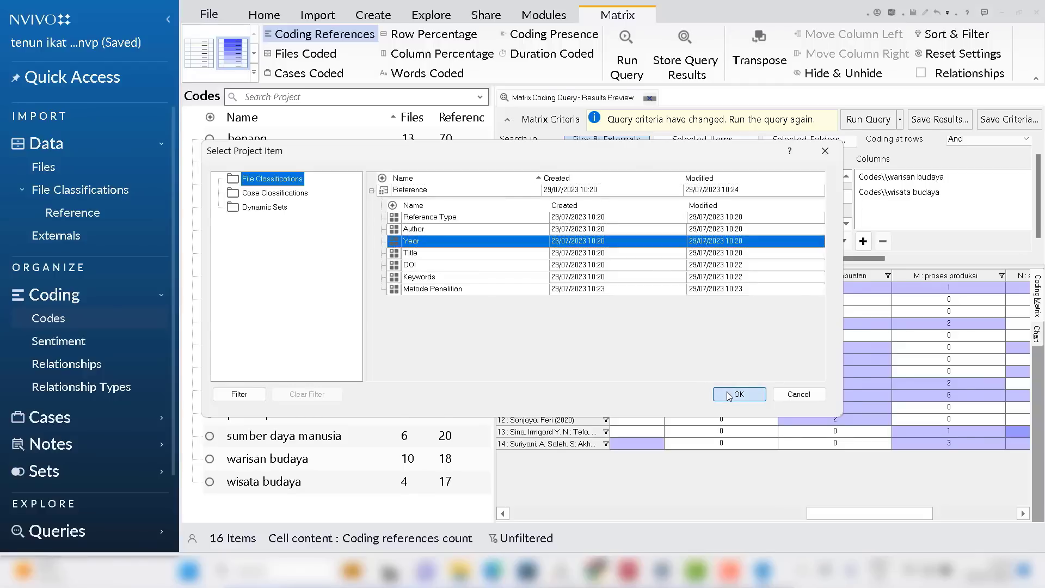
{"action": "left_click", "coordinate": [488, 302]}
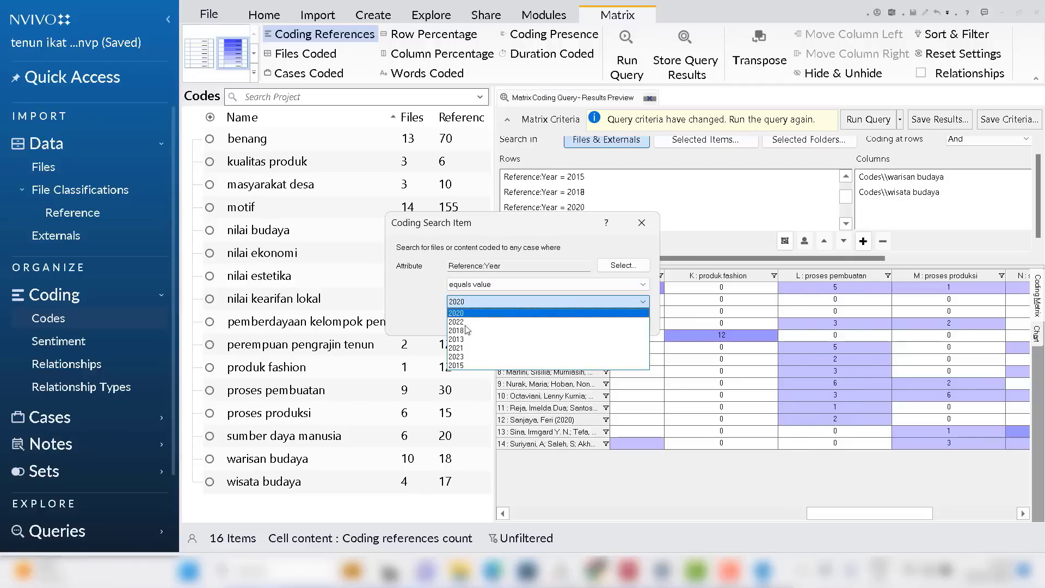
{"action": "left_click", "coordinate": [461, 348]}
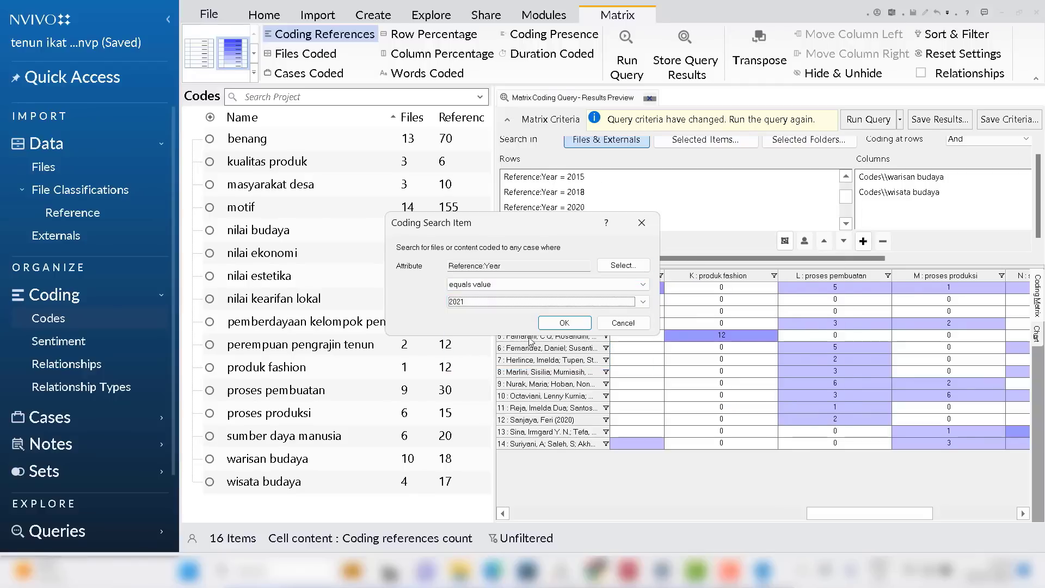
{"action": "left_click", "coordinate": [566, 322]}
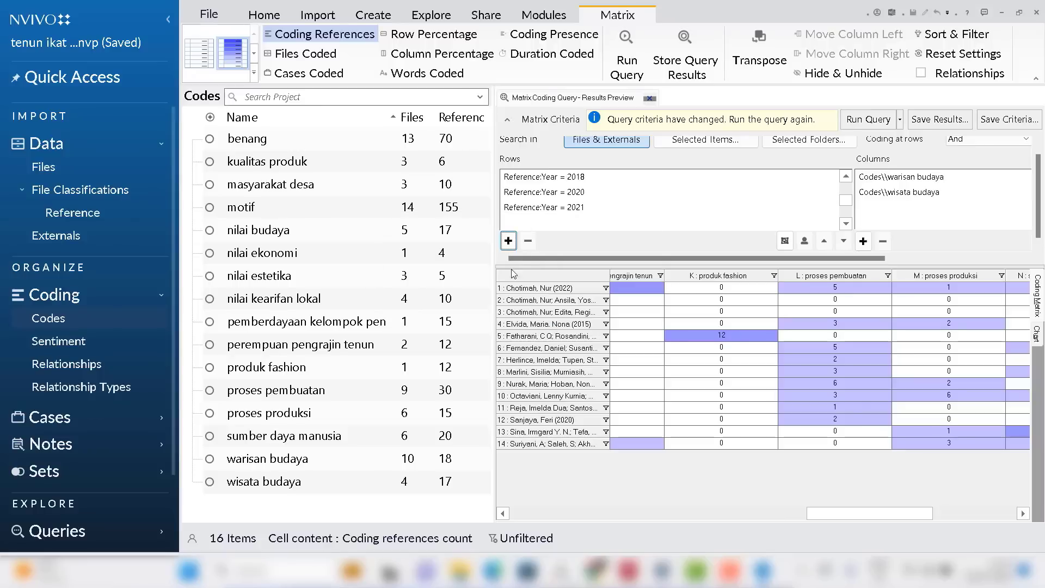
Add the Reference attribute value Year equals 2022 as another row of the matrix criteria
{"action": "left_click", "coordinate": [507, 241]}
{"action": "left_click", "coordinate": [547, 275]}
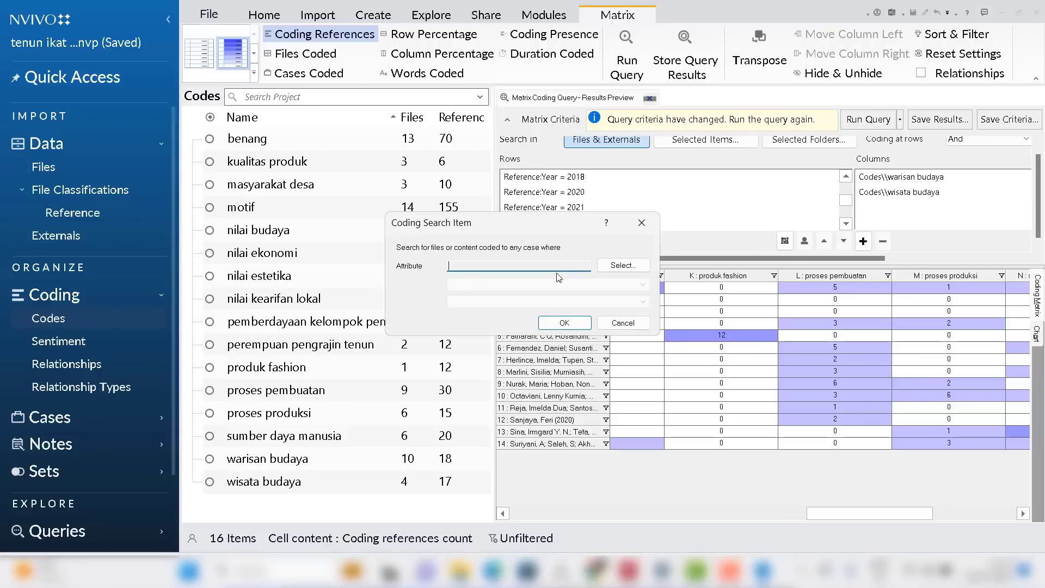
{"action": "left_click", "coordinate": [614, 270]}
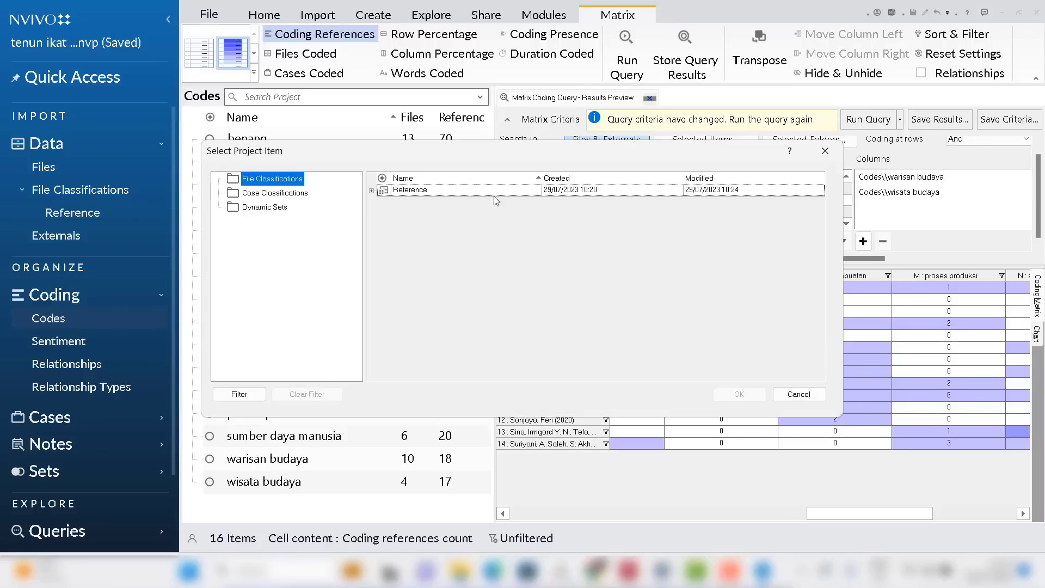
{"action": "left_click", "coordinate": [372, 191]}
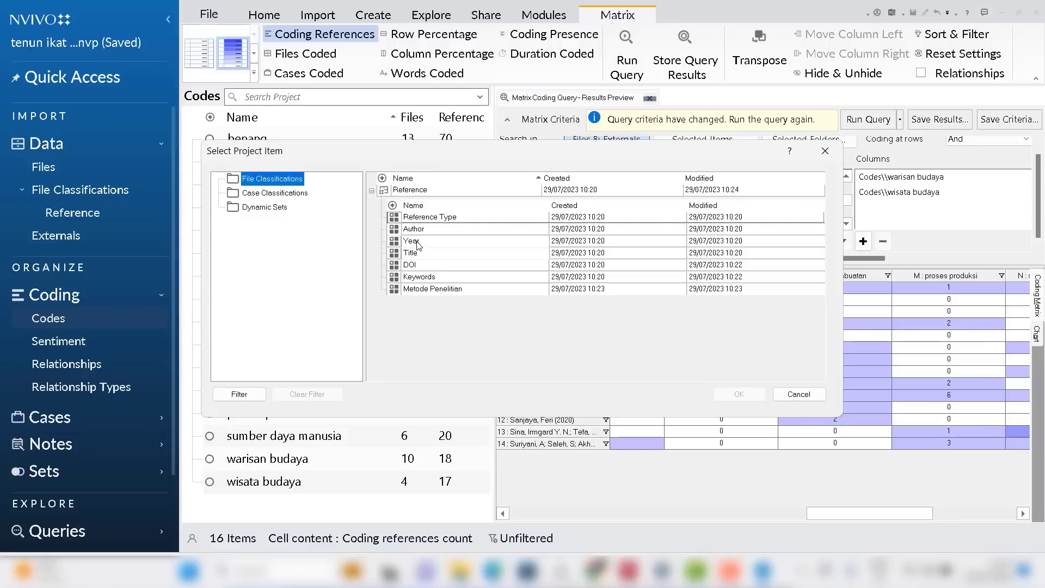
{"action": "left_click", "coordinate": [417, 241]}
{"action": "left_click", "coordinate": [739, 394]}
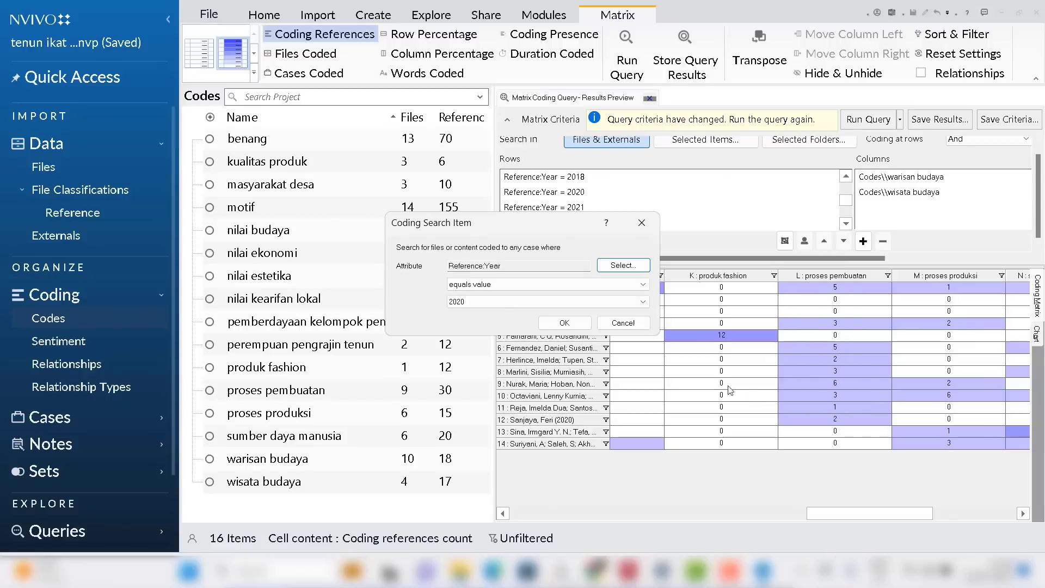
{"action": "left_click", "coordinate": [499, 304]}
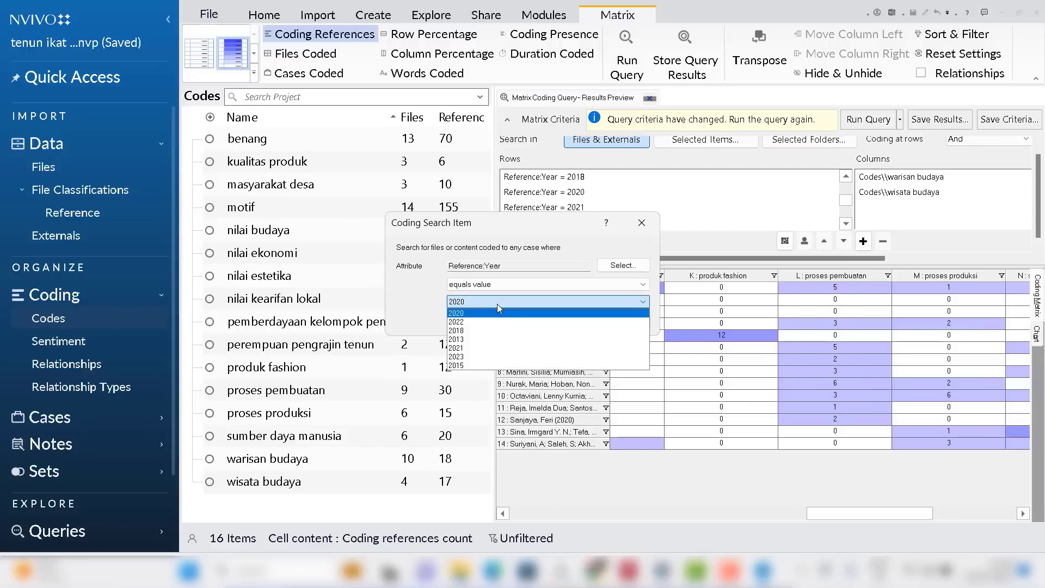
{"action": "left_click", "coordinate": [467, 323]}
{"action": "left_click", "coordinate": [611, 323]}
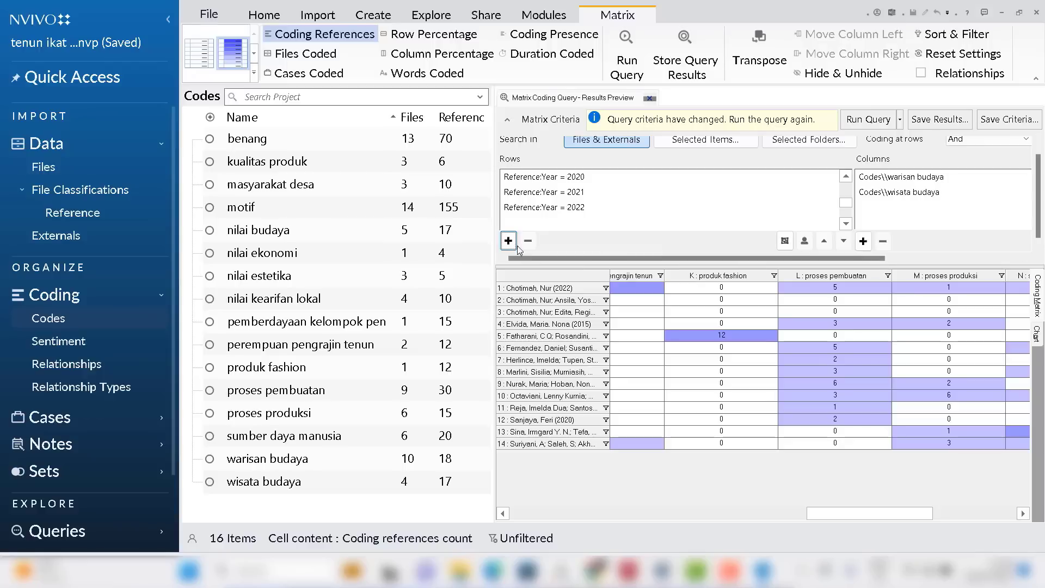
Add the Reference attribute value Year equals 2023 as another row of the matrix criteria
{"action": "left_click", "coordinate": [508, 241]}
{"action": "left_click", "coordinate": [570, 275]}
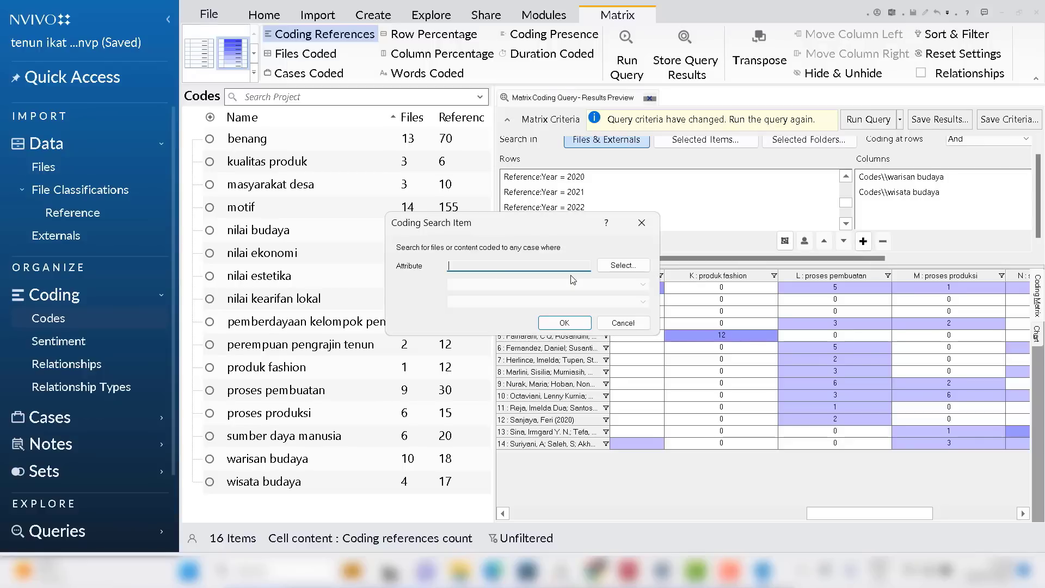
{"action": "left_click", "coordinate": [622, 265]}
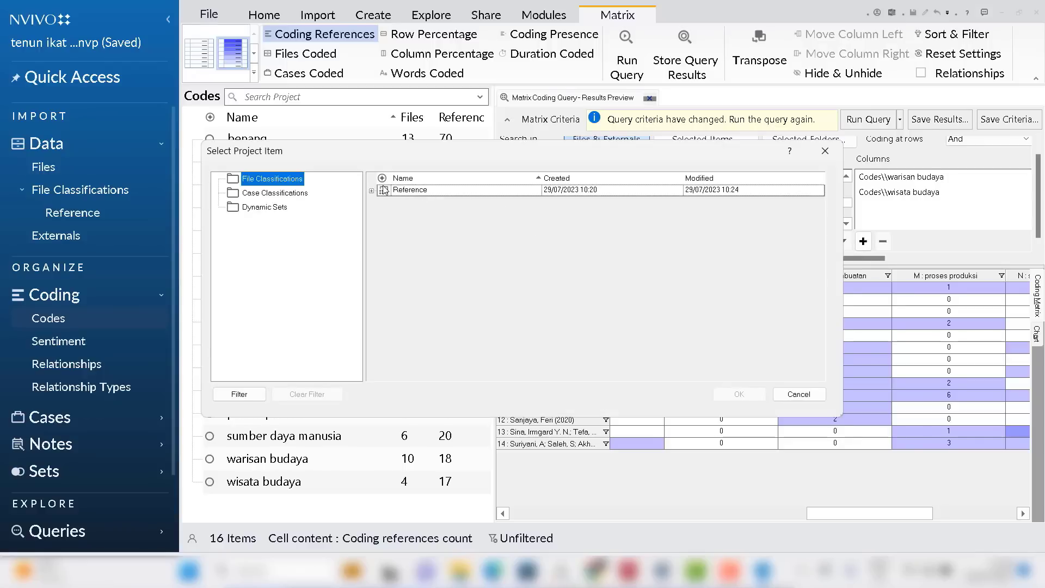
{"action": "left_click", "coordinate": [372, 191]}
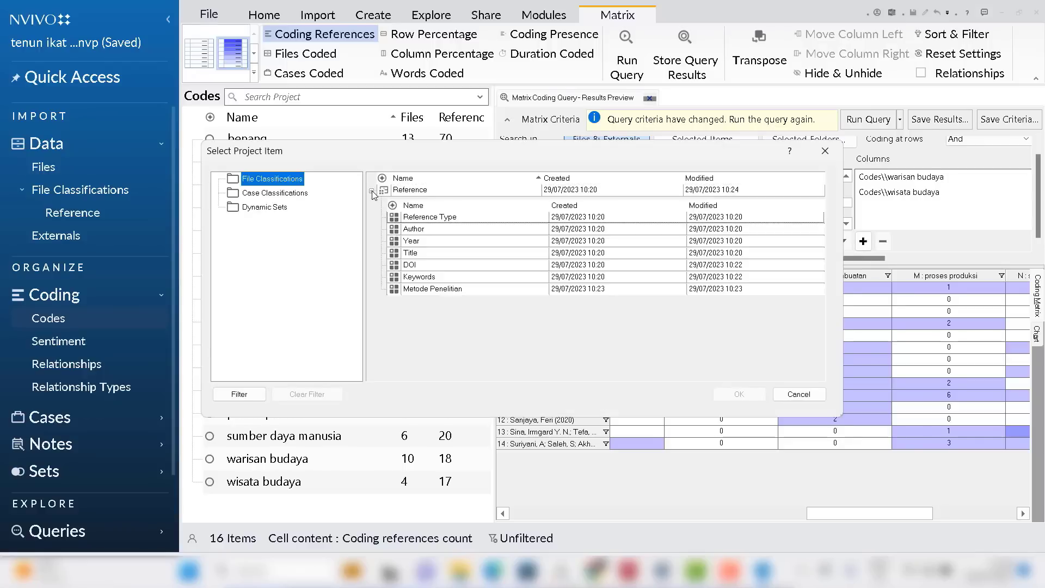
{"action": "left_click", "coordinate": [414, 240]}
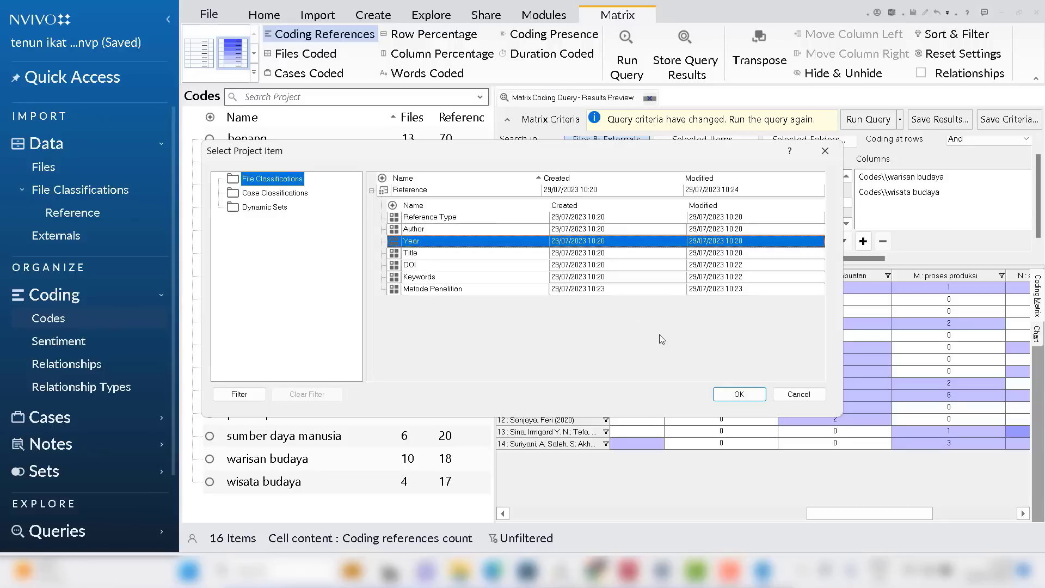
{"action": "left_click", "coordinate": [730, 394]}
{"action": "left_click", "coordinate": [524, 302]}
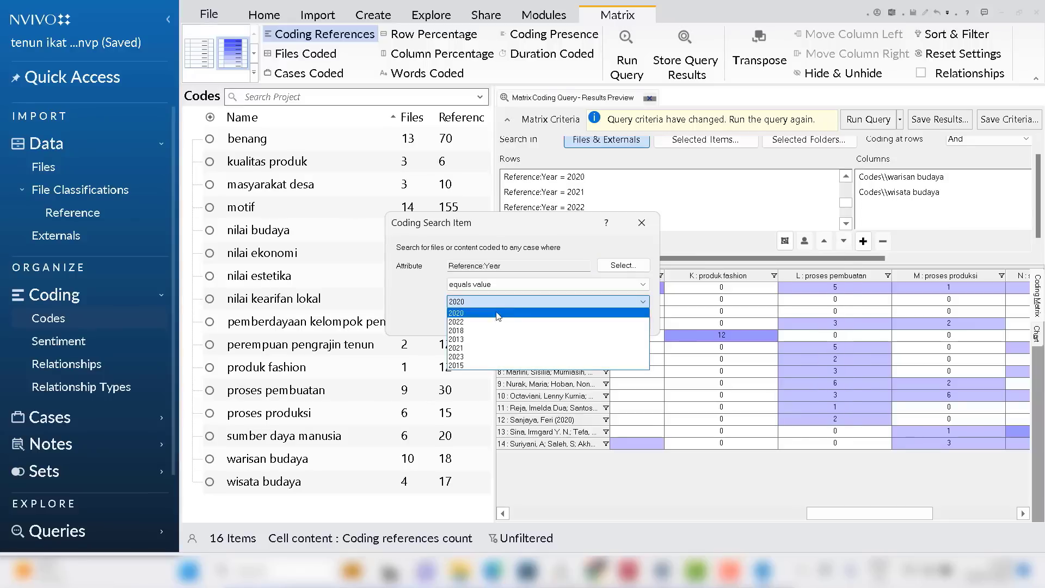
{"action": "left_click", "coordinate": [479, 356]}
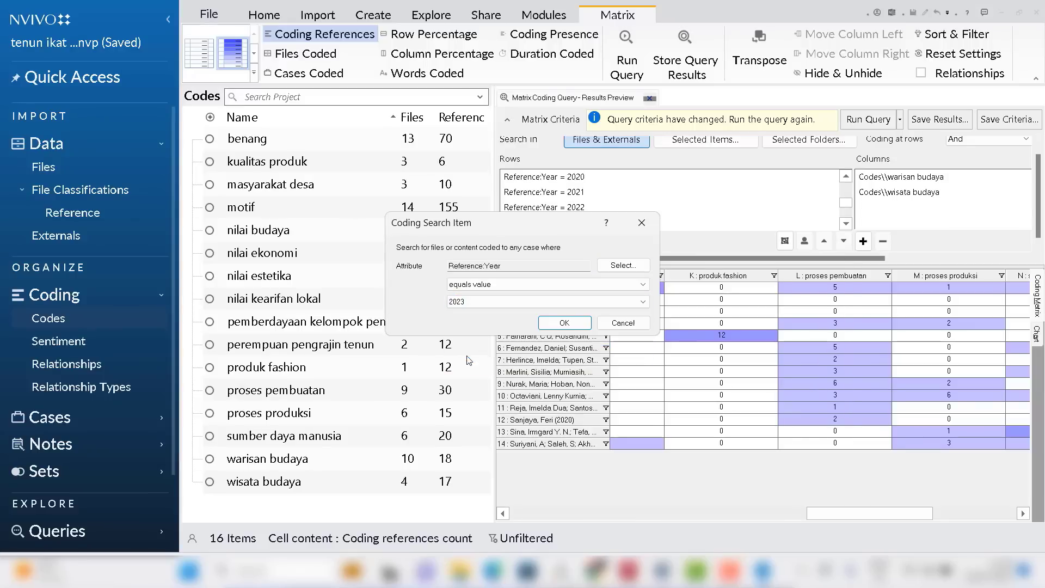
{"action": "left_click", "coordinate": [564, 324]}
Run the matrix coding query again with the year rows and apply blue shading to the result cells
{"action": "left_click", "coordinate": [868, 119]}
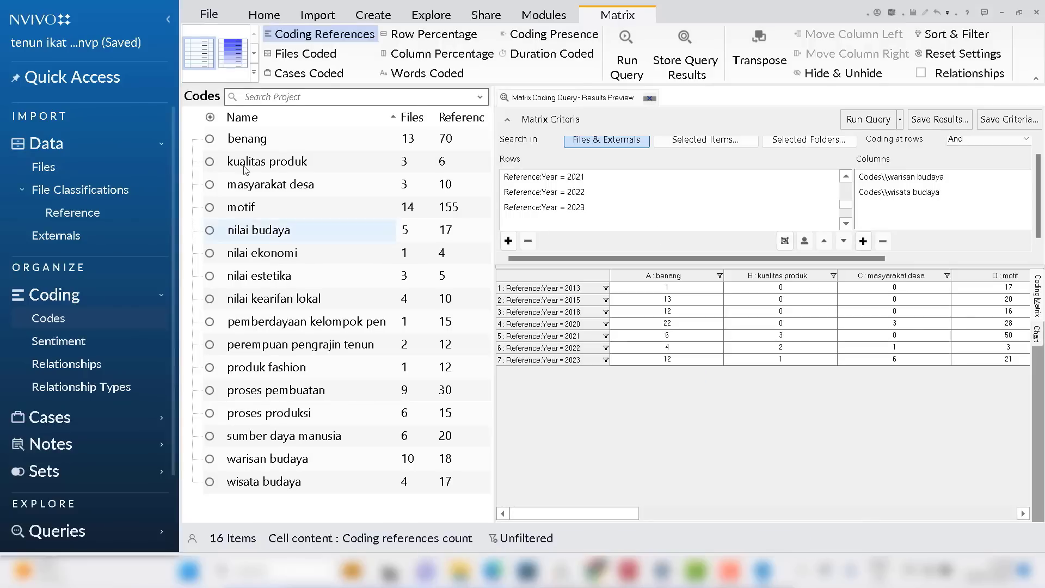
{"action": "left_click", "coordinate": [241, 46]}
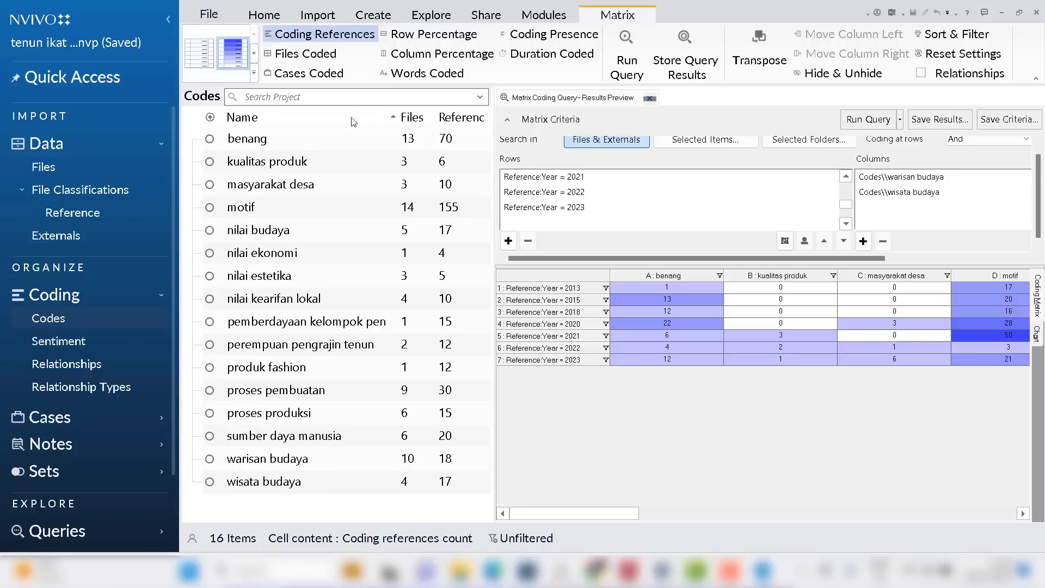
Examine the coding reference counts per publication year across the code columns, including nilai ekonomi and produk fashion
{"action": "left_click_drag", "start_coordinate": [599, 515], "coordinate": [545, 512]}
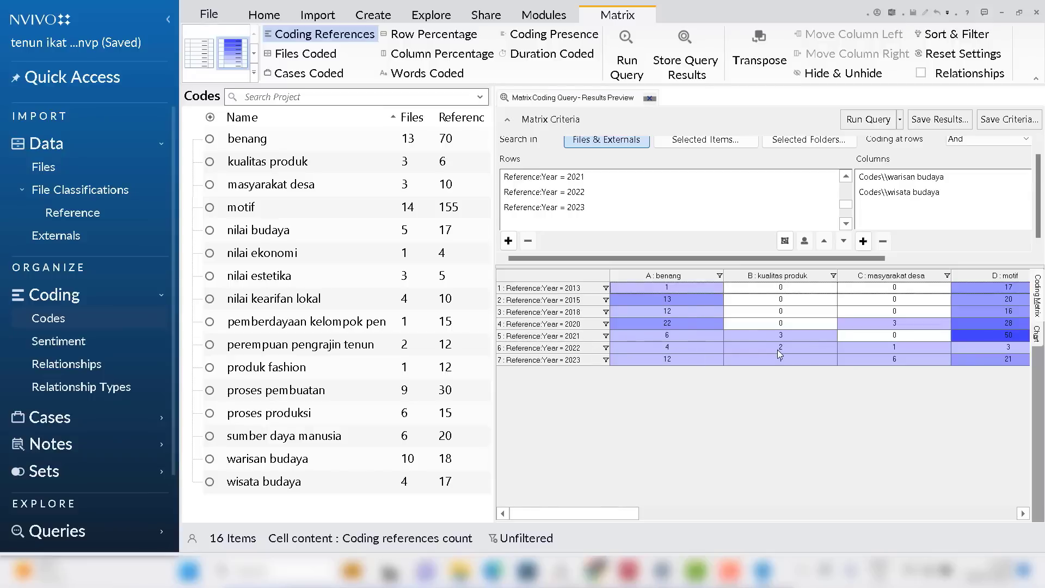
{"action": "left_click_drag", "start_coordinate": [607, 515], "coordinate": [744, 520]}
{"action": "left_click", "coordinate": [745, 299]}
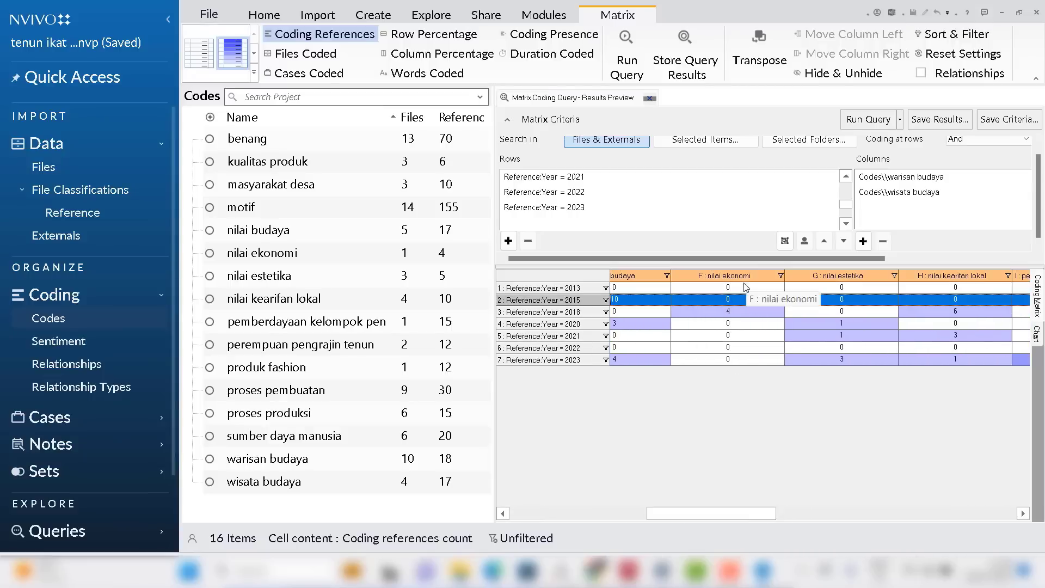
{"action": "left_click", "coordinate": [736, 305]}
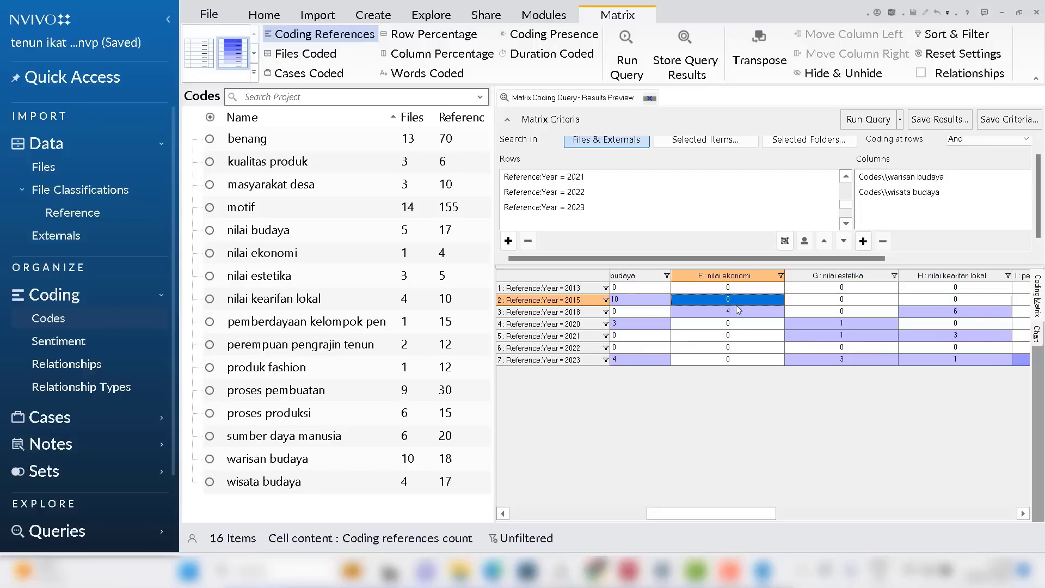
{"action": "left_click", "coordinate": [744, 359]}
{"action": "left_click", "coordinate": [739, 377]}
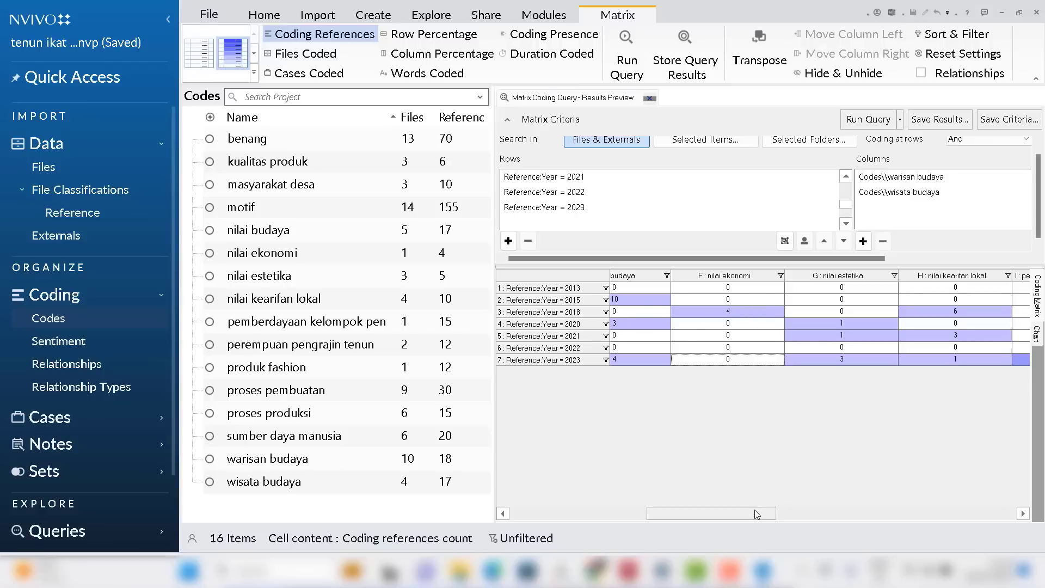
{"action": "left_click_drag", "start_coordinate": [756, 514], "coordinate": [855, 515]}
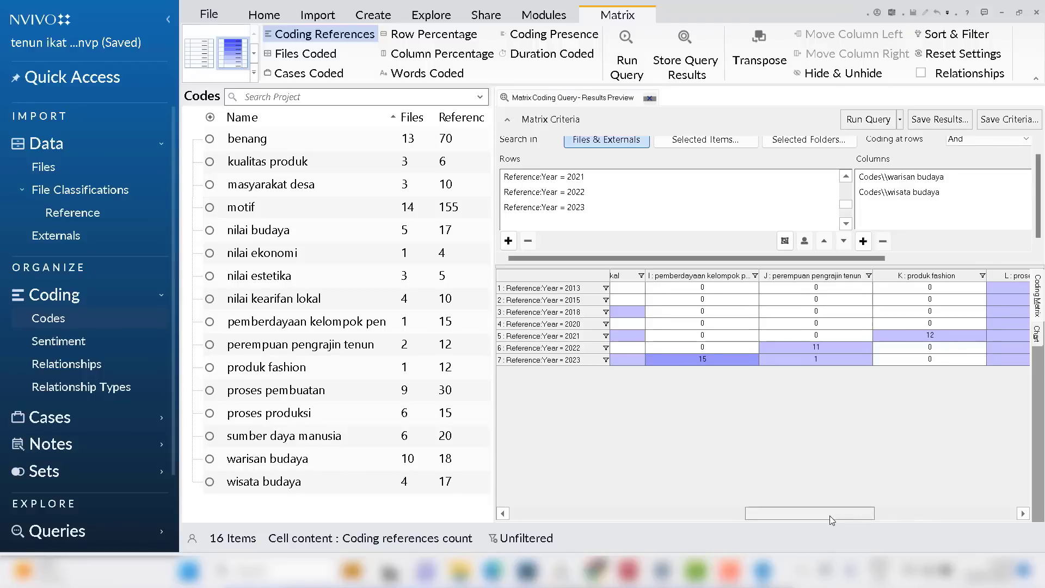
{"action": "left_click_drag", "start_coordinate": [830, 515], "coordinate": [577, 486]}
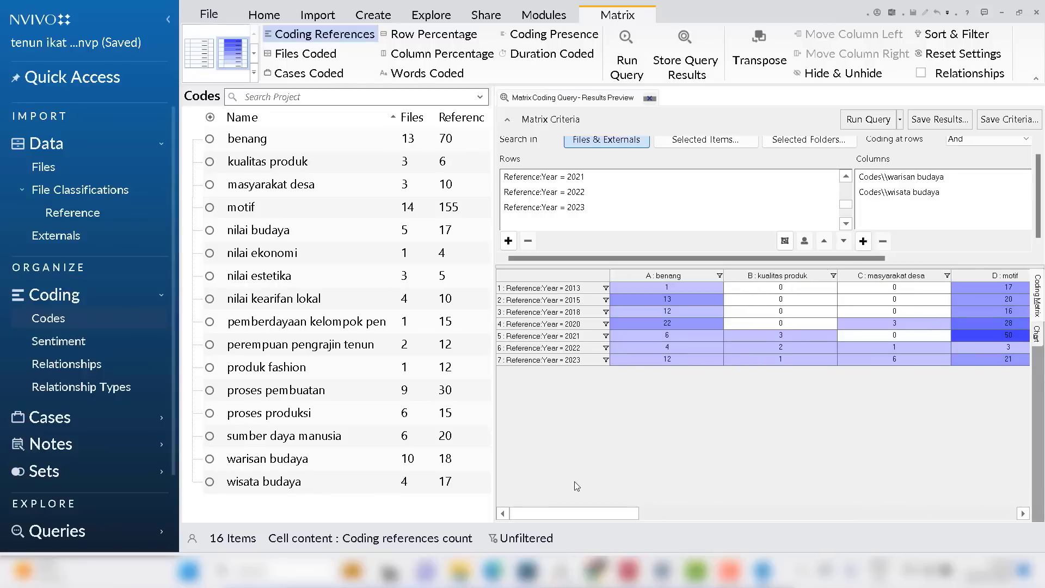
Remove all the Reference Year rows from the matrix criteria
{"action": "left_click", "coordinate": [552, 210]}
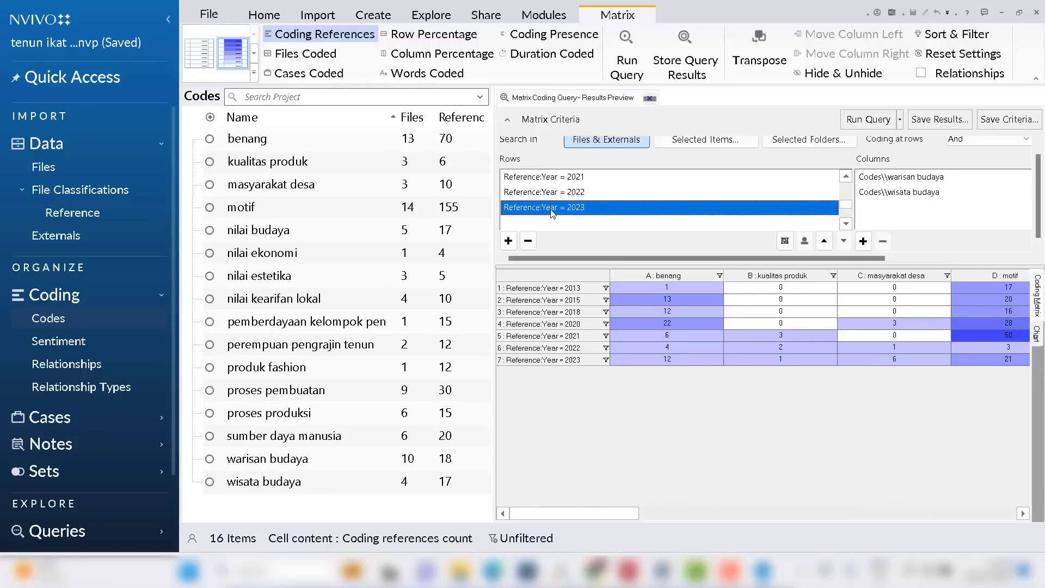
{"action": "key", "text": "ctrl+a"}
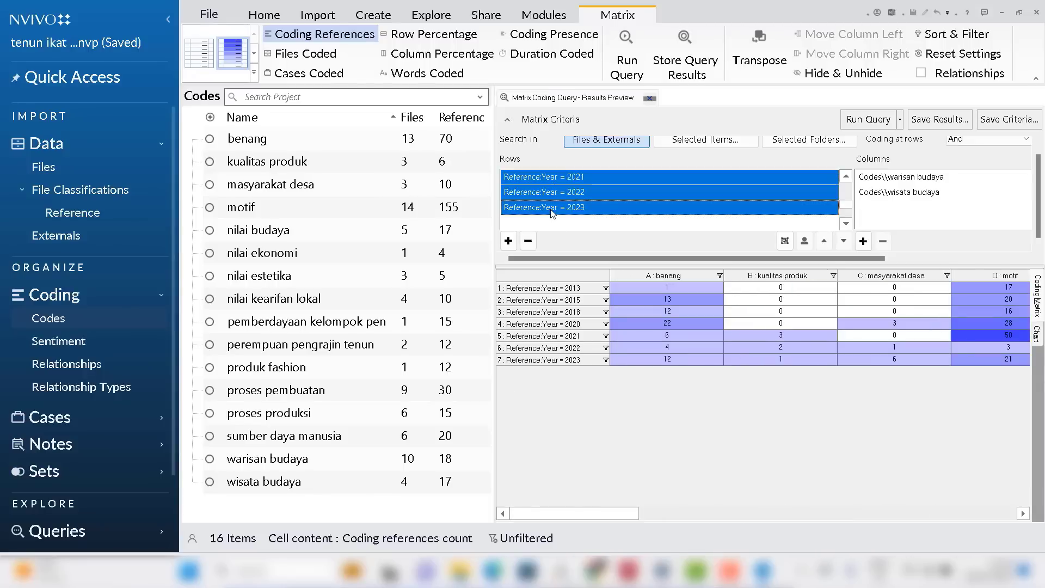
{"action": "left_click", "coordinate": [528, 241]}
Add the Reference attribute value Metode Penelitian equals Kualitatif as a row of the matrix criteria
{"action": "left_click", "coordinate": [508, 241]}
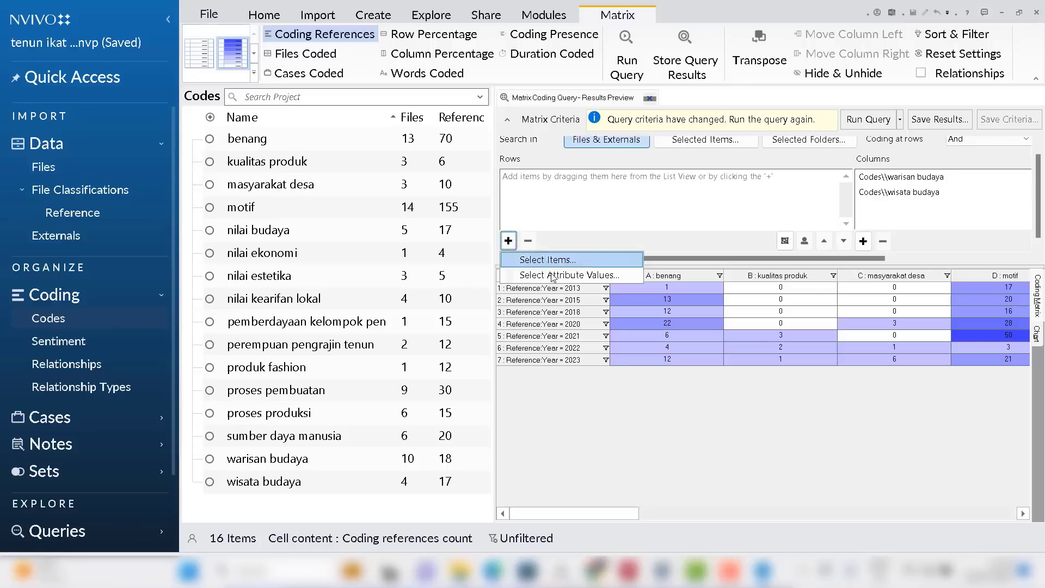
{"action": "left_click", "coordinate": [567, 276]}
{"action": "left_click", "coordinate": [622, 265]}
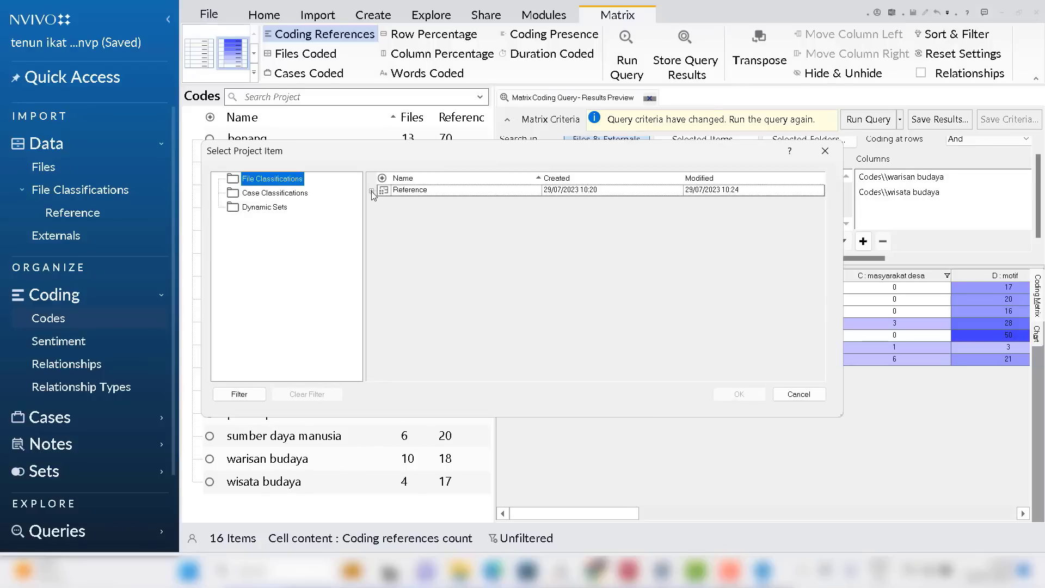
{"action": "left_click", "coordinate": [371, 191]}
{"action": "left_click", "coordinate": [424, 243]}
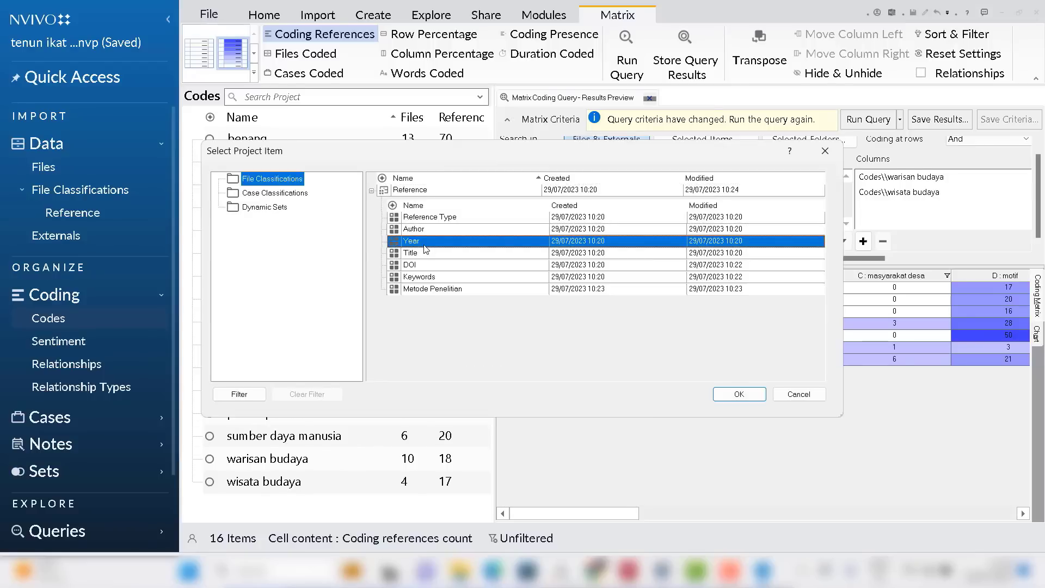
{"action": "left_click", "coordinate": [432, 289]}
{"action": "left_click", "coordinate": [738, 394]}
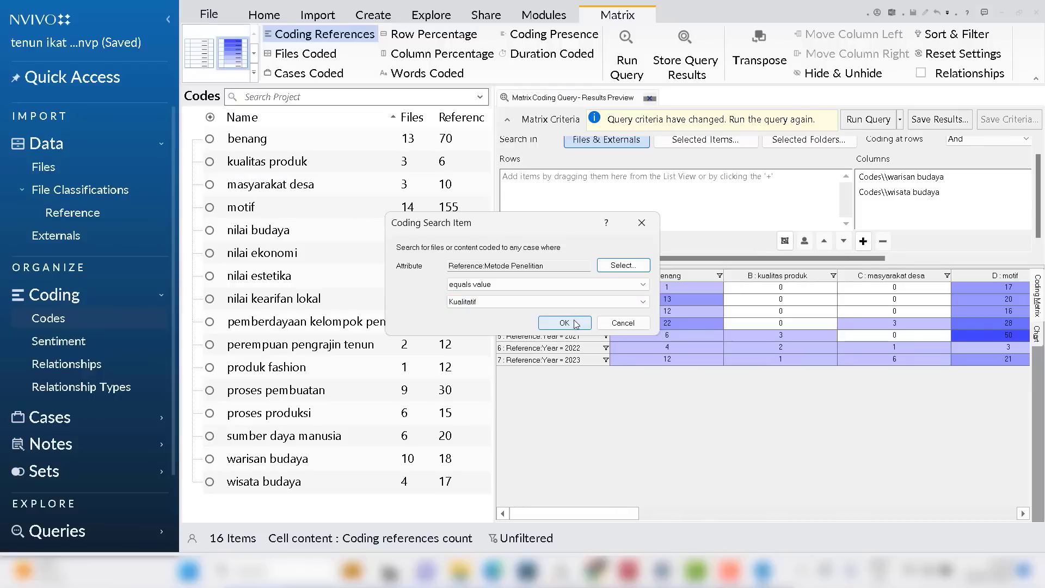
{"action": "left_click", "coordinate": [577, 322]}
Add the Reference attribute value Metode Penelitian equals Kuantitatif as another row of the matrix criteria
{"action": "left_click", "coordinate": [509, 241]}
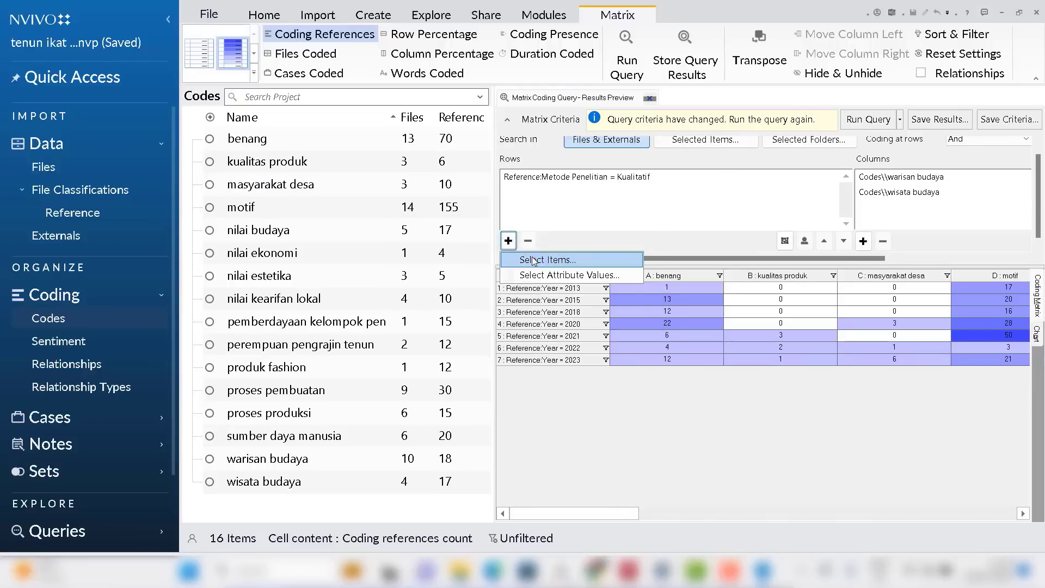
{"action": "left_click", "coordinate": [564, 275]}
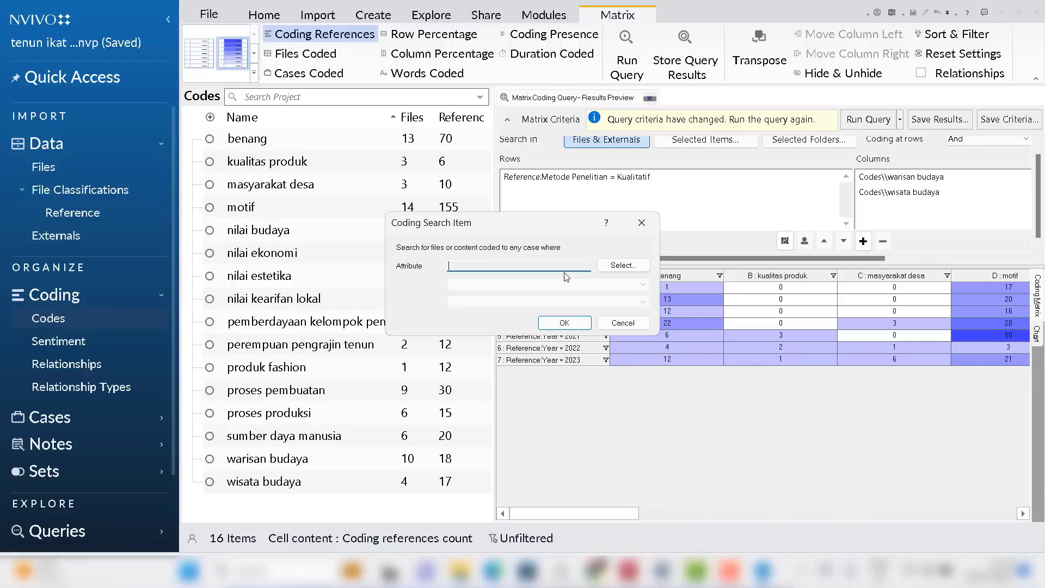
{"action": "left_click", "coordinate": [622, 265]}
{"action": "left_click", "coordinate": [372, 191]}
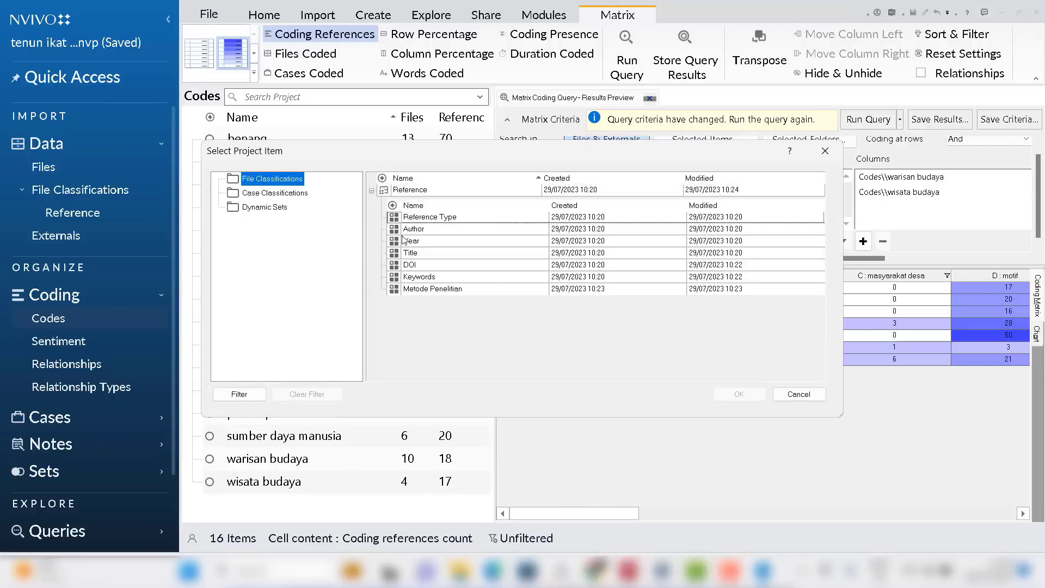
{"action": "left_click", "coordinate": [417, 242]}
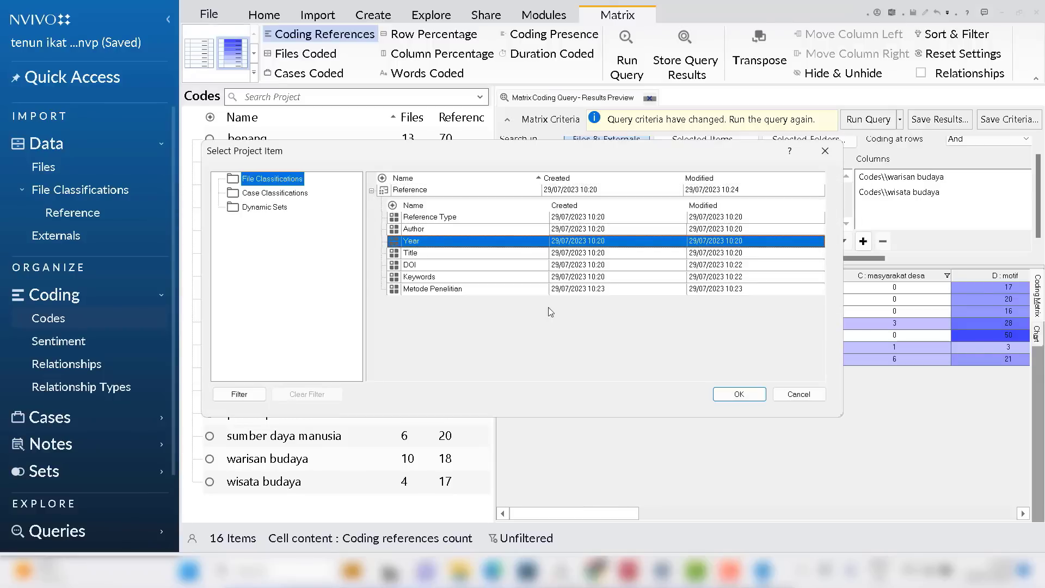
{"action": "left_click", "coordinate": [424, 289]}
{"action": "left_click", "coordinate": [739, 394]}
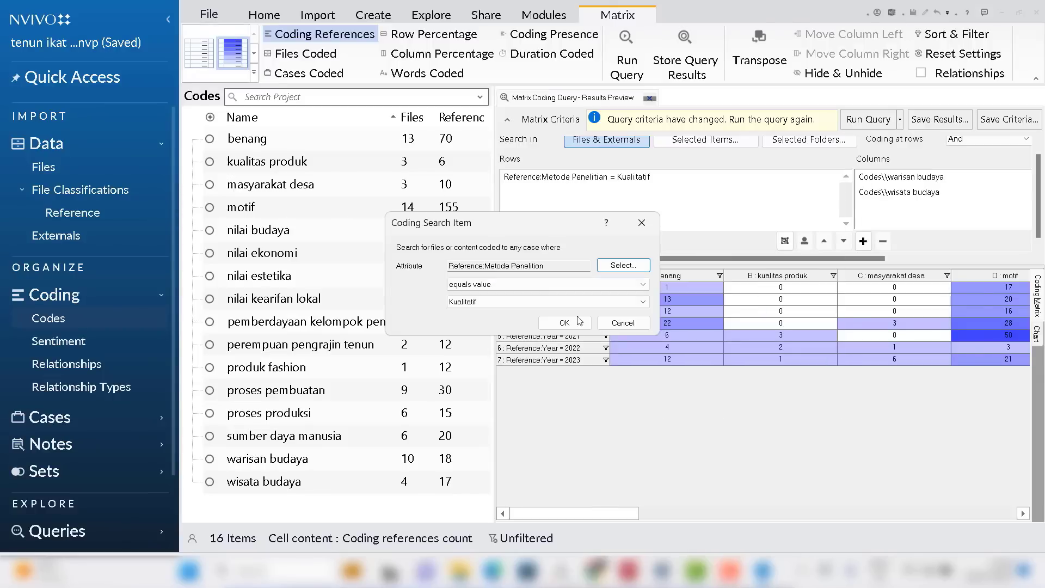
{"action": "left_click", "coordinate": [484, 302]}
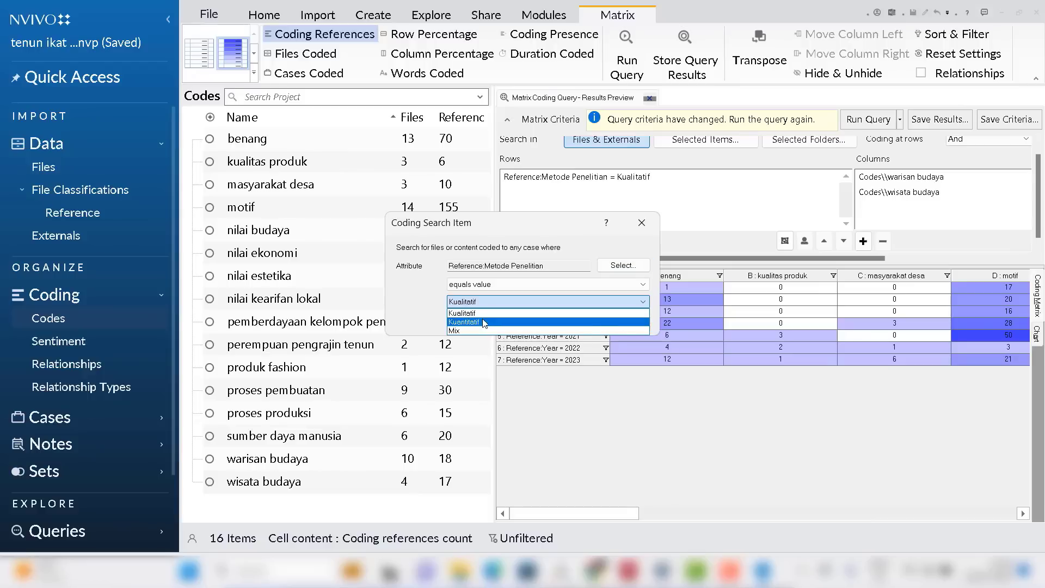
{"action": "left_click", "coordinate": [483, 322]}
{"action": "left_click", "coordinate": [567, 323]}
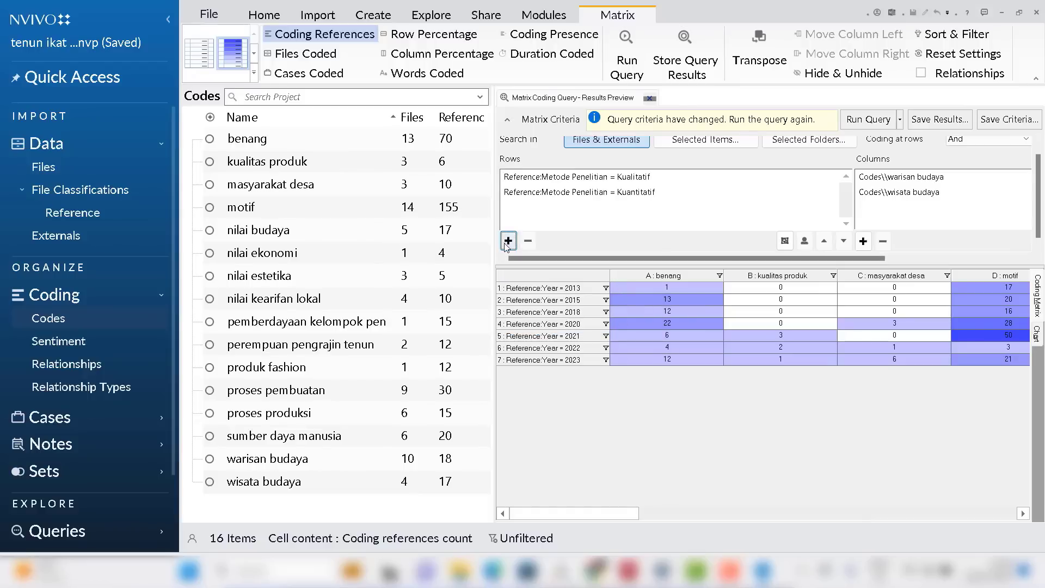
Add the Reference attribute value Metode Penelitian equals Mix as another row of the matrix criteria
{"action": "left_click", "coordinate": [507, 240]}
{"action": "left_click", "coordinate": [540, 273]}
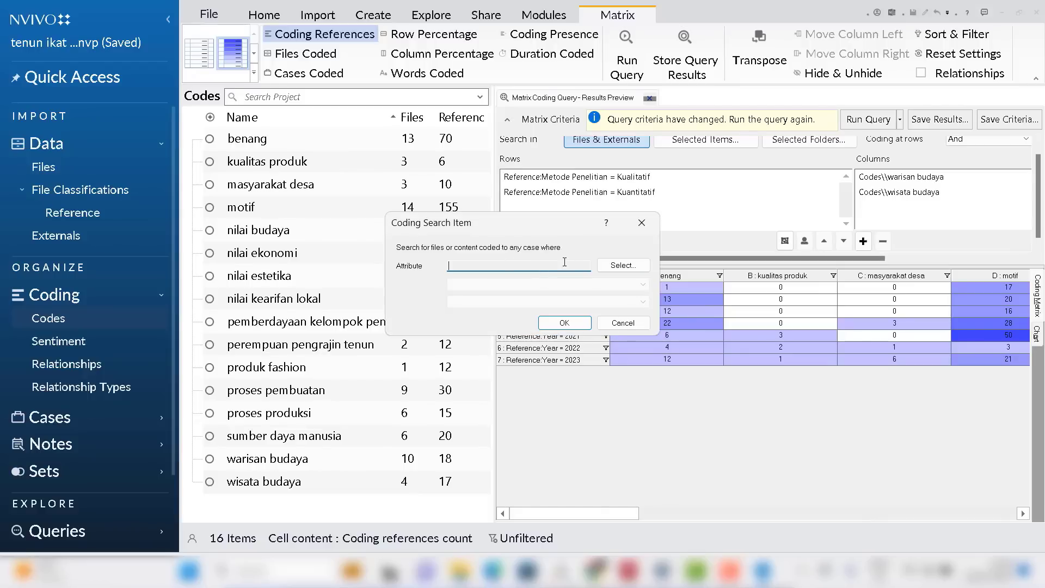
{"action": "left_click", "coordinate": [620, 265]}
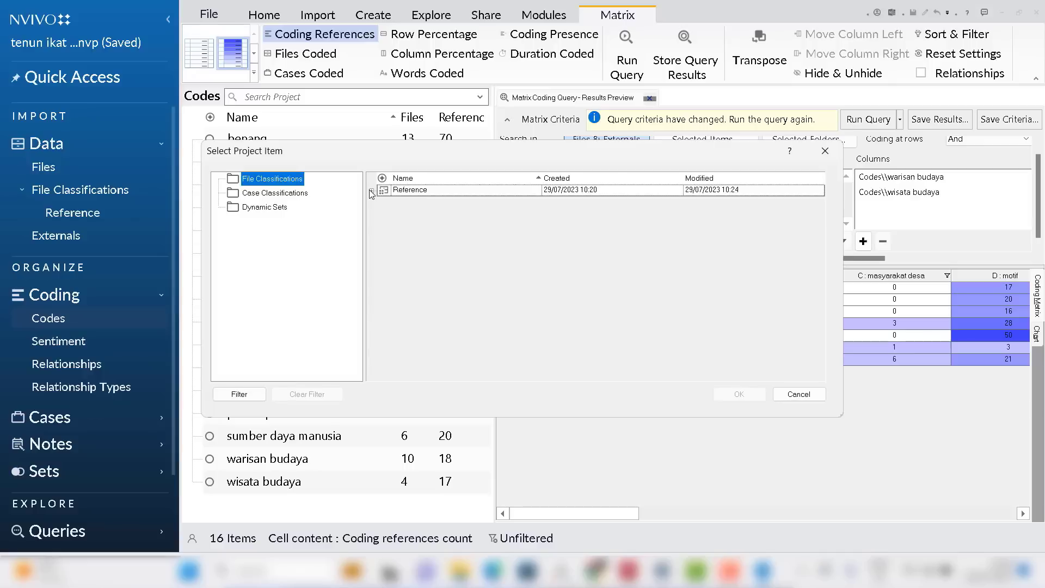
{"action": "left_click", "coordinate": [370, 191]}
{"action": "left_click", "coordinate": [427, 289]}
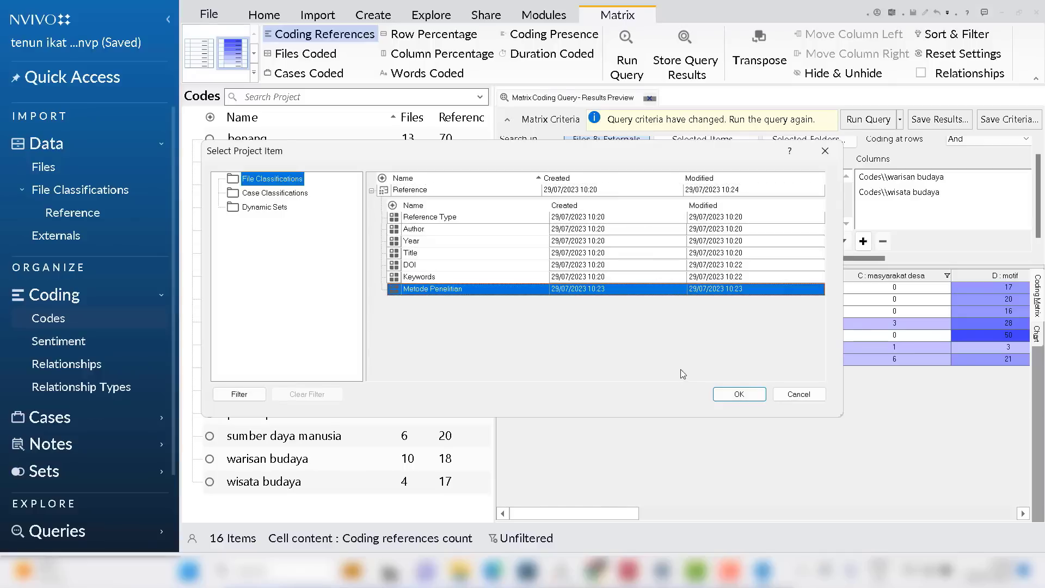
{"action": "left_click", "coordinate": [739, 394]}
{"action": "left_click", "coordinate": [496, 302]}
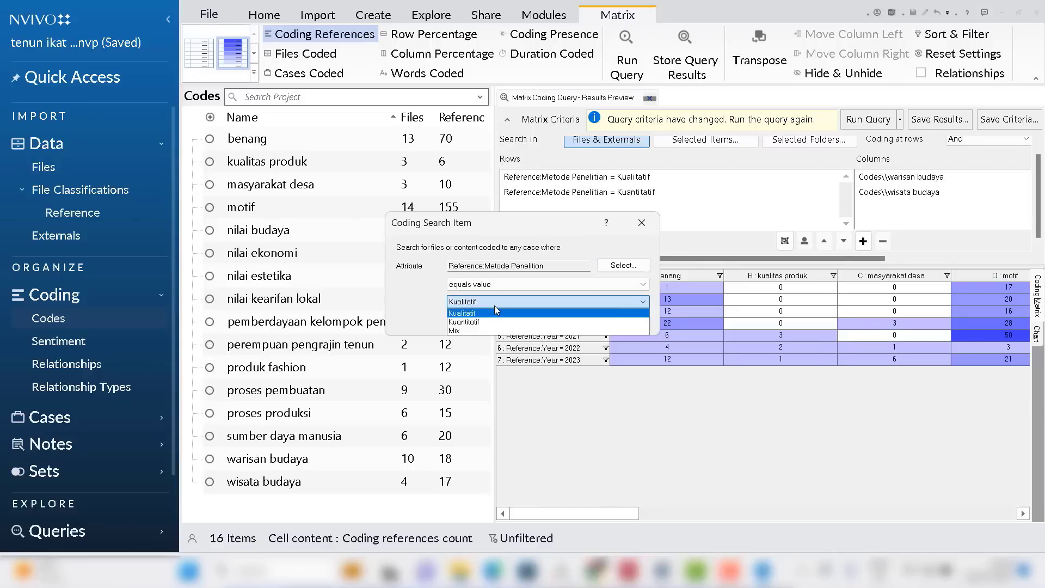
{"action": "left_click", "coordinate": [494, 330]}
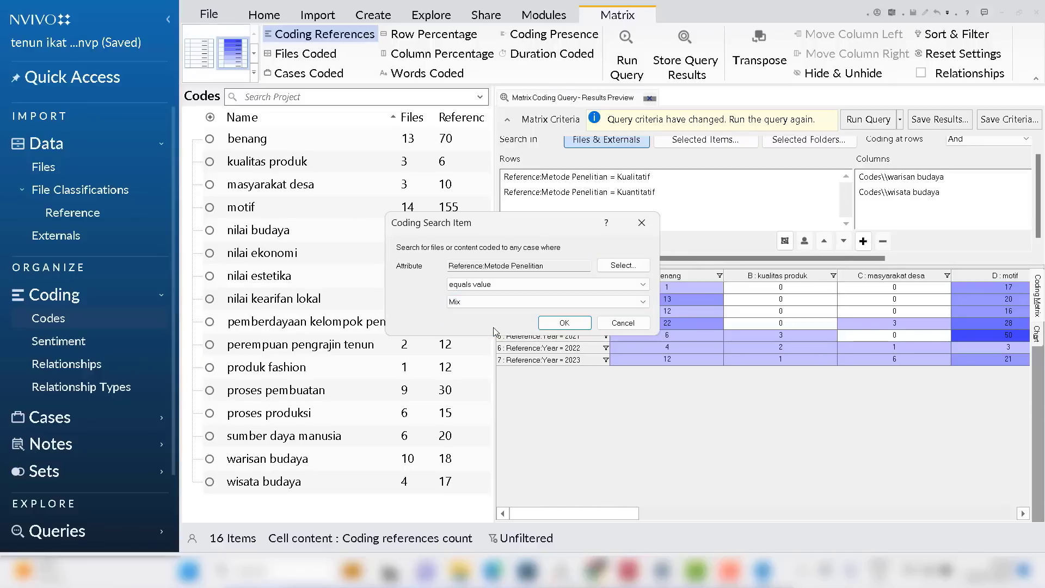
{"action": "left_click", "coordinate": [563, 323]}
Run the matrix coding query with the Metode Penelitian rows and display the results transposed with blue cell shading
{"action": "left_click", "coordinate": [860, 122]}
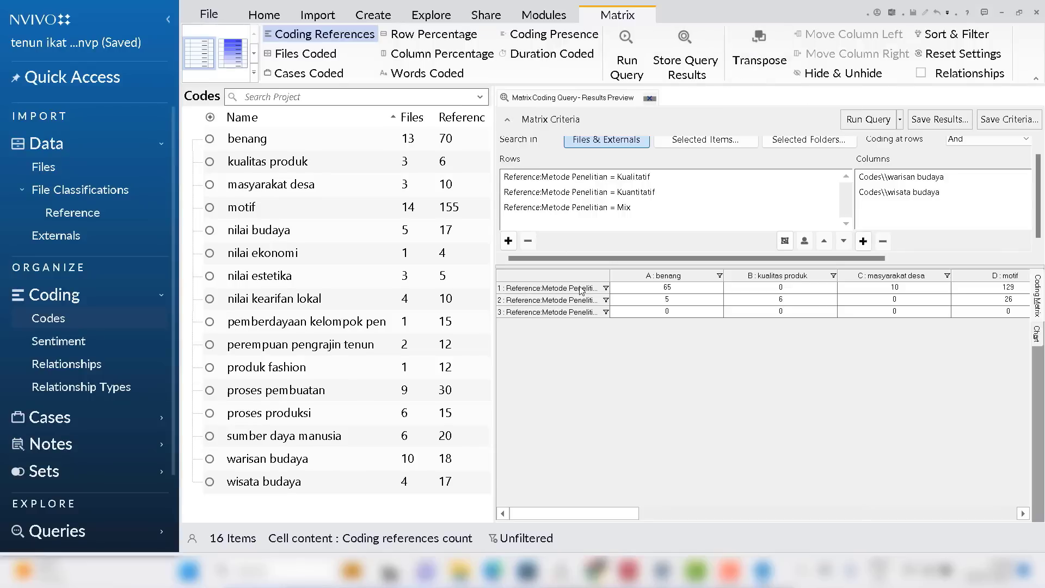
{"action": "left_click", "coordinate": [780, 69]}
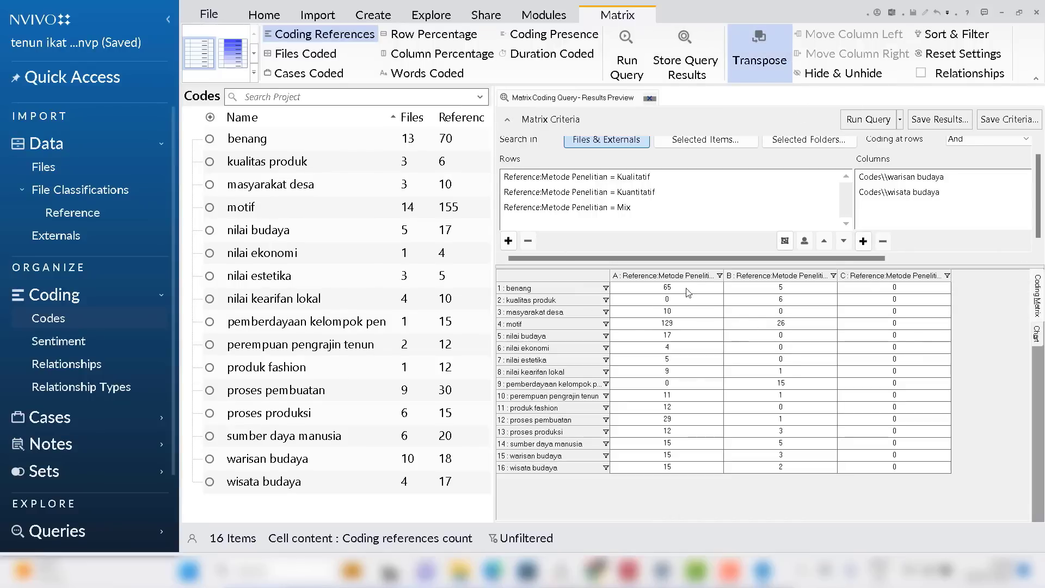
{"action": "left_click", "coordinate": [664, 276]}
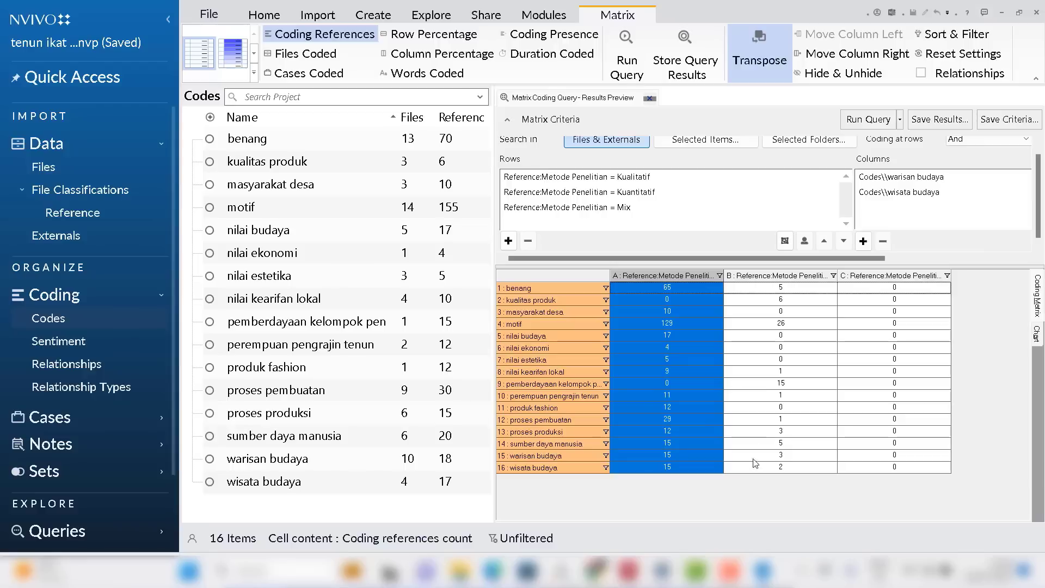
{"action": "left_click", "coordinate": [772, 456]}
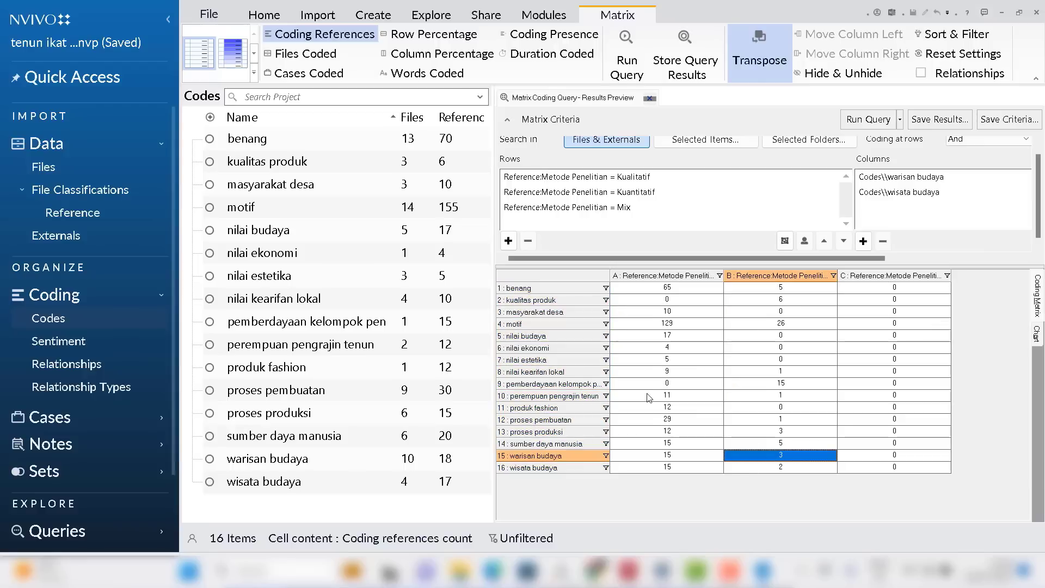
{"action": "left_click", "coordinate": [233, 57]}
{"action": "left_click", "coordinate": [710, 511]}
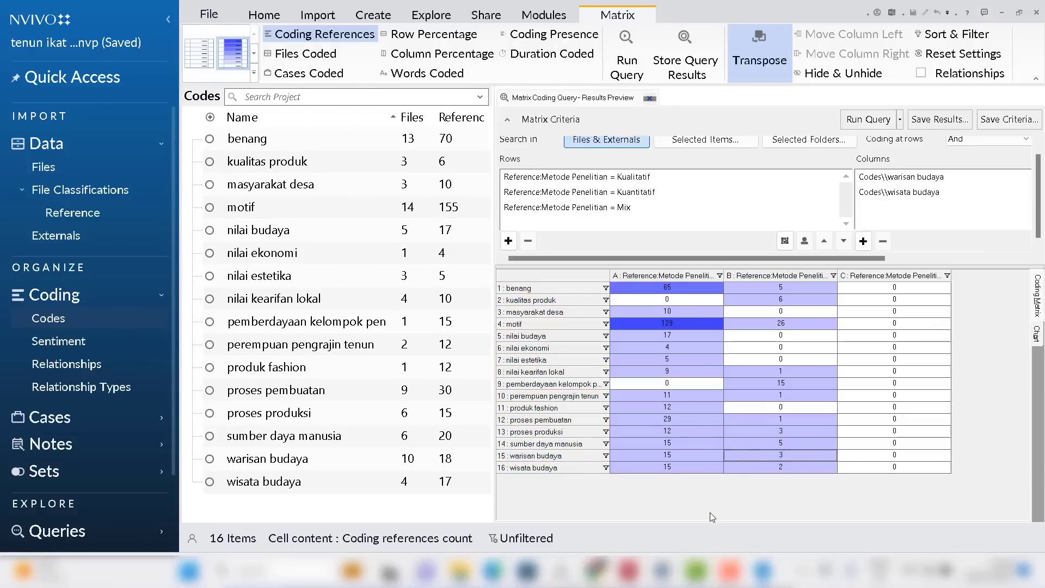
Examine the coding reference counts per research method across the code rows, including kualitas produk, pemberdayaan kelompok and nilai estetika
{"action": "left_click", "coordinate": [695, 302]}
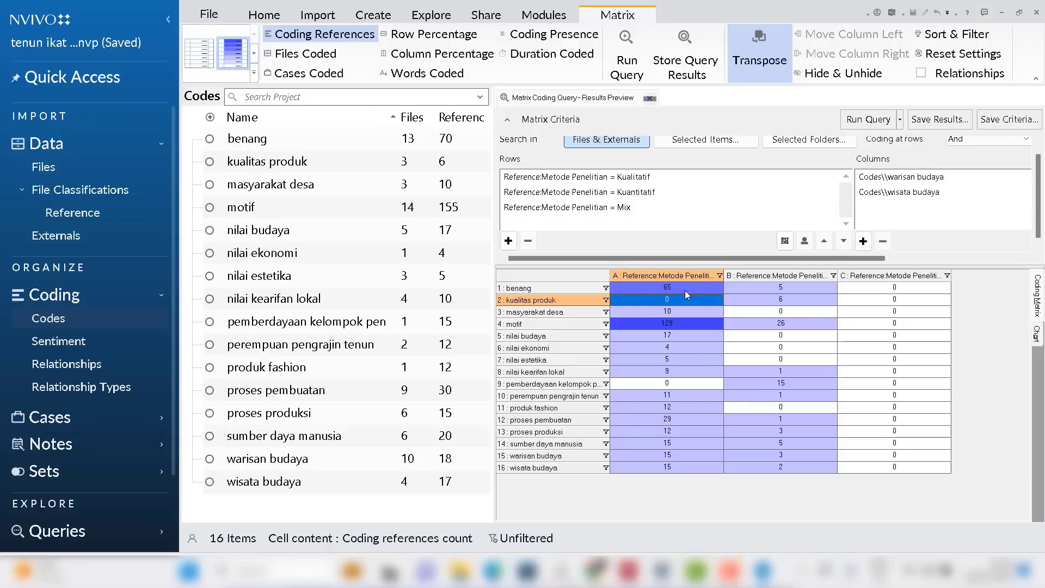
{"action": "left_click", "coordinate": [782, 303]}
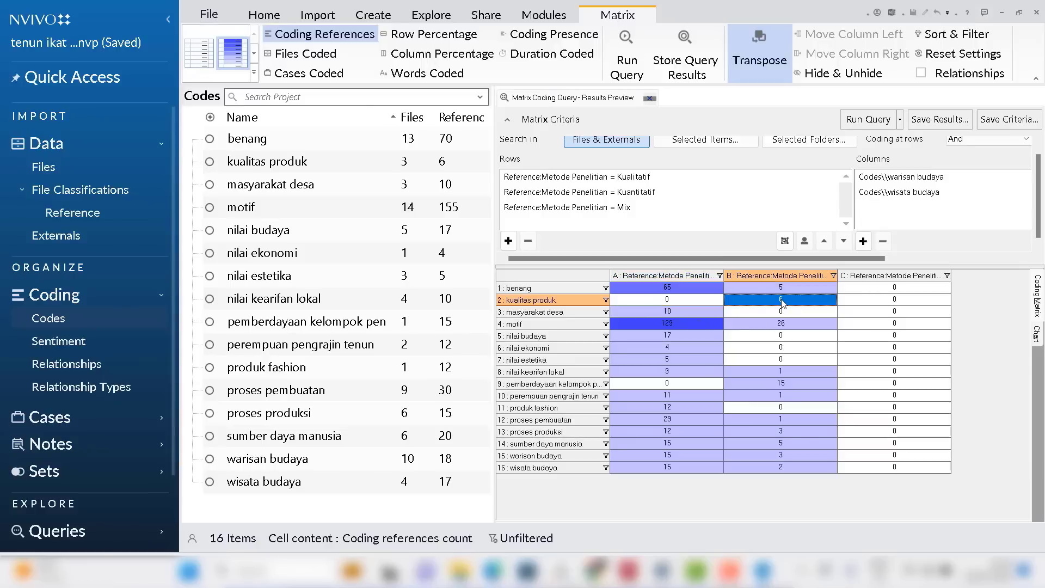
{"action": "left_click", "coordinate": [808, 287]}
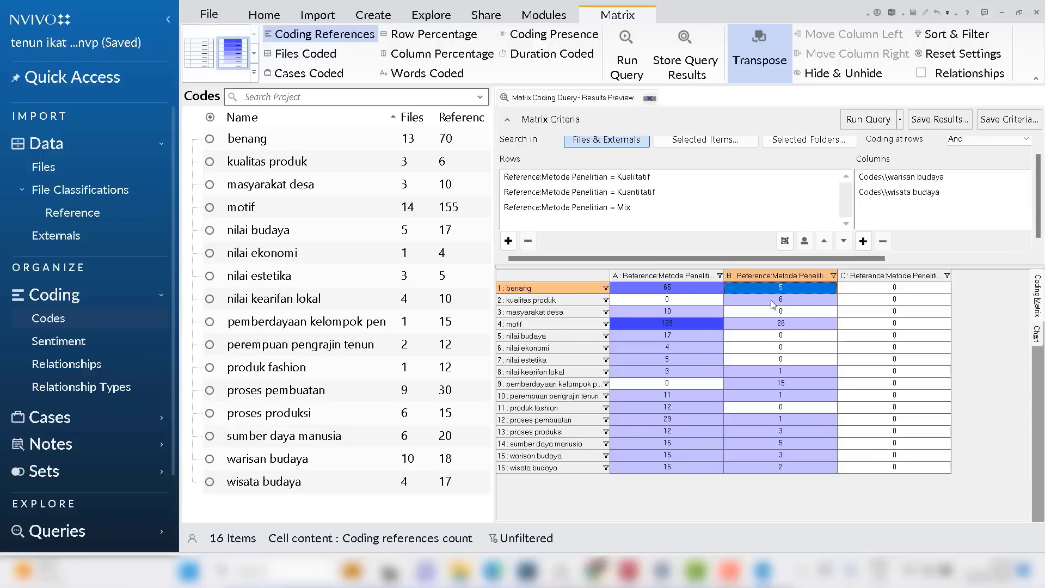
{"action": "left_click", "coordinate": [658, 299]}
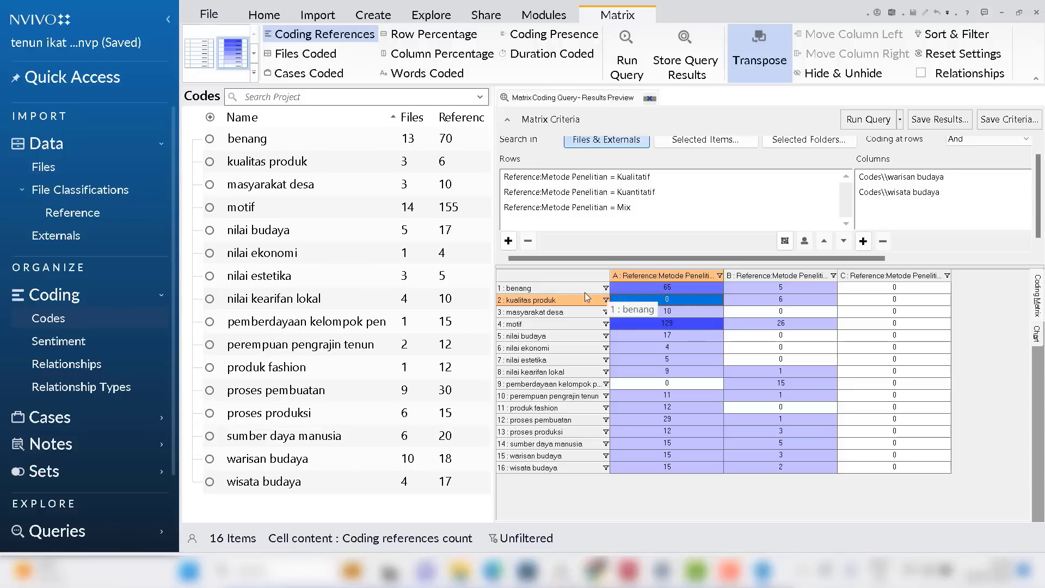
{"action": "left_click", "coordinate": [785, 300]}
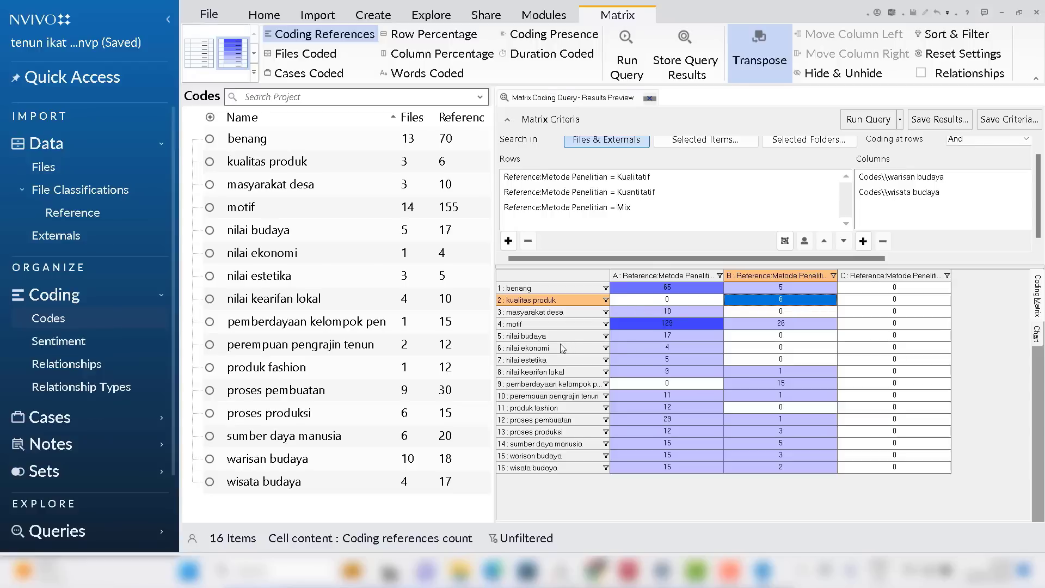
{"action": "left_click", "coordinate": [651, 383]}
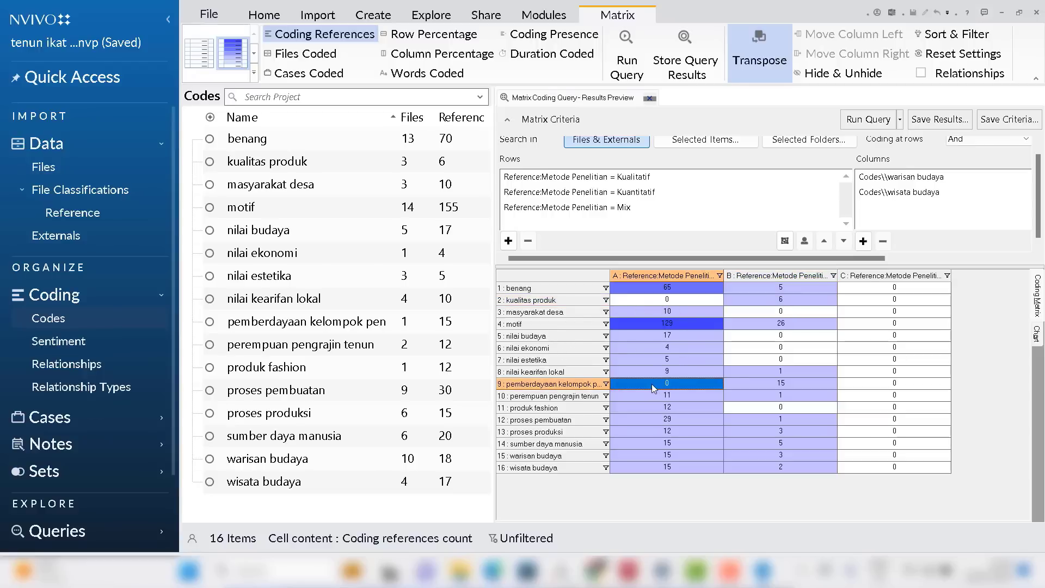
{"action": "left_click", "coordinate": [773, 383]}
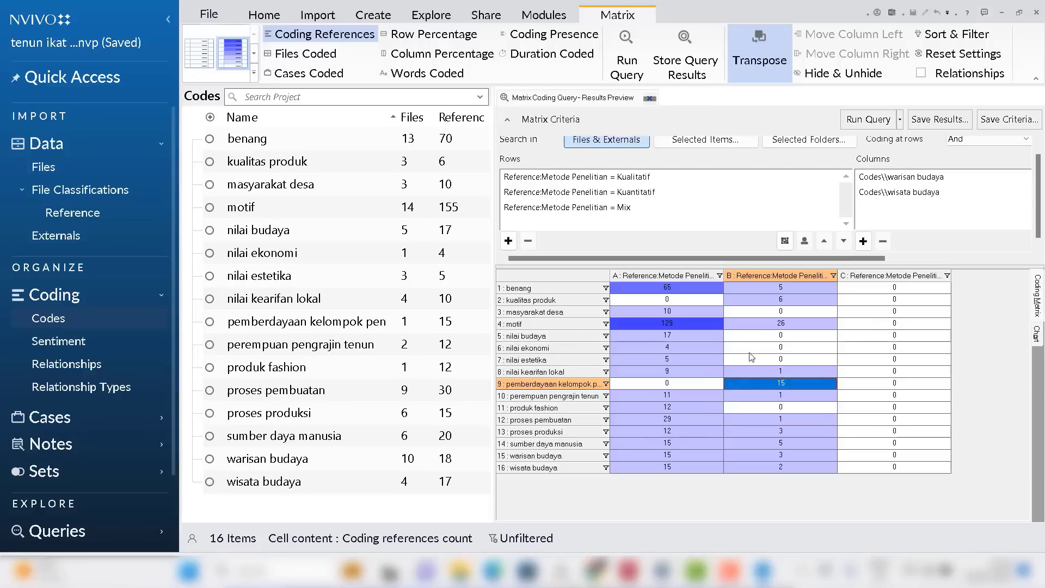
{"action": "left_click", "coordinate": [537, 340]}
{"action": "left_click", "coordinate": [540, 351]}
{"action": "left_click", "coordinate": [544, 360]}
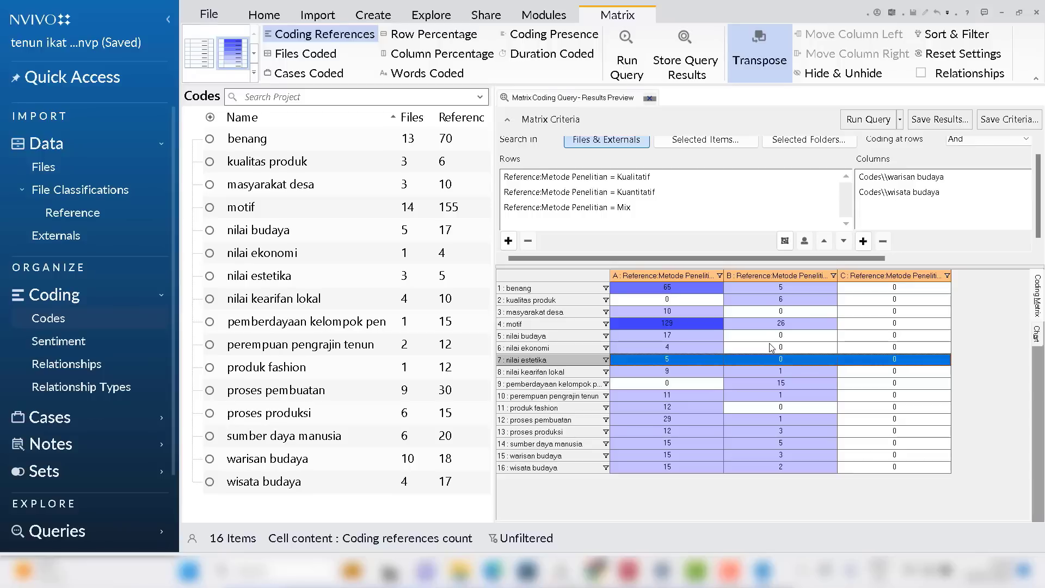
{"action": "key", "text": "Down"}
{"action": "key", "text": "Down"}
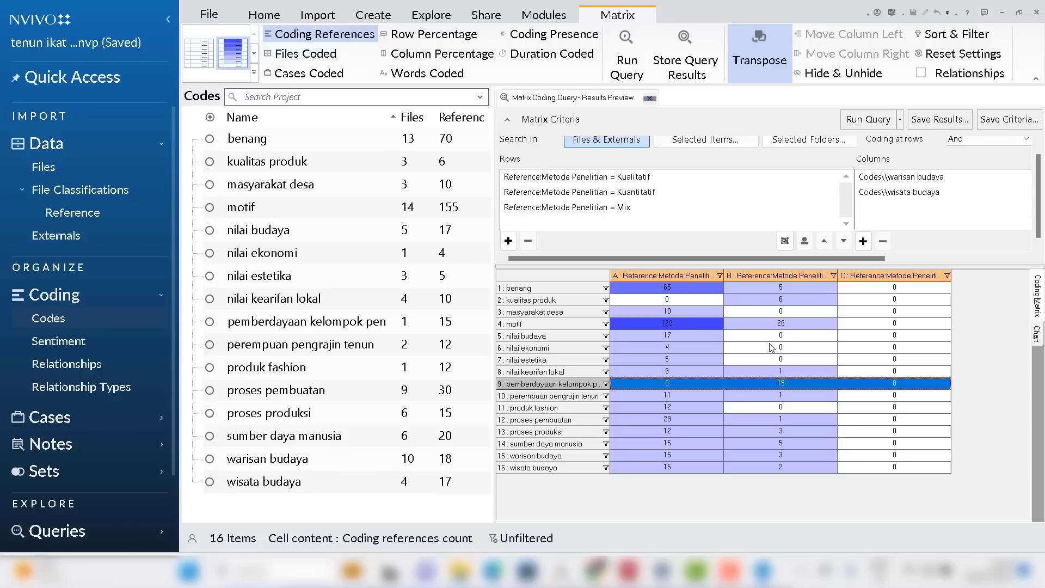
{"action": "left_click", "coordinate": [894, 372]}
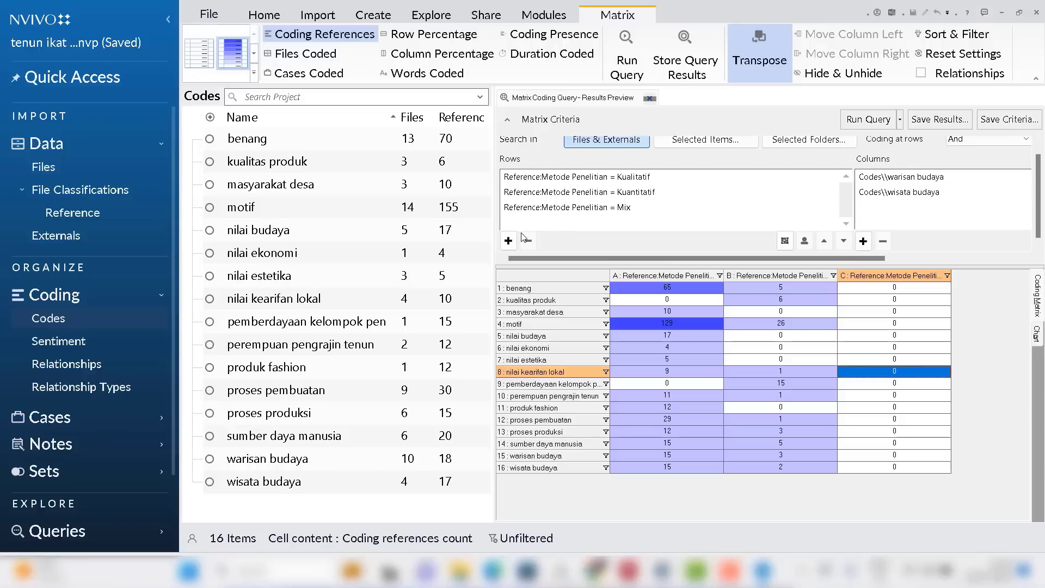
Remove all the Metode Penelitian rows from the matrix criteria
{"action": "left_click", "coordinate": [553, 210]}
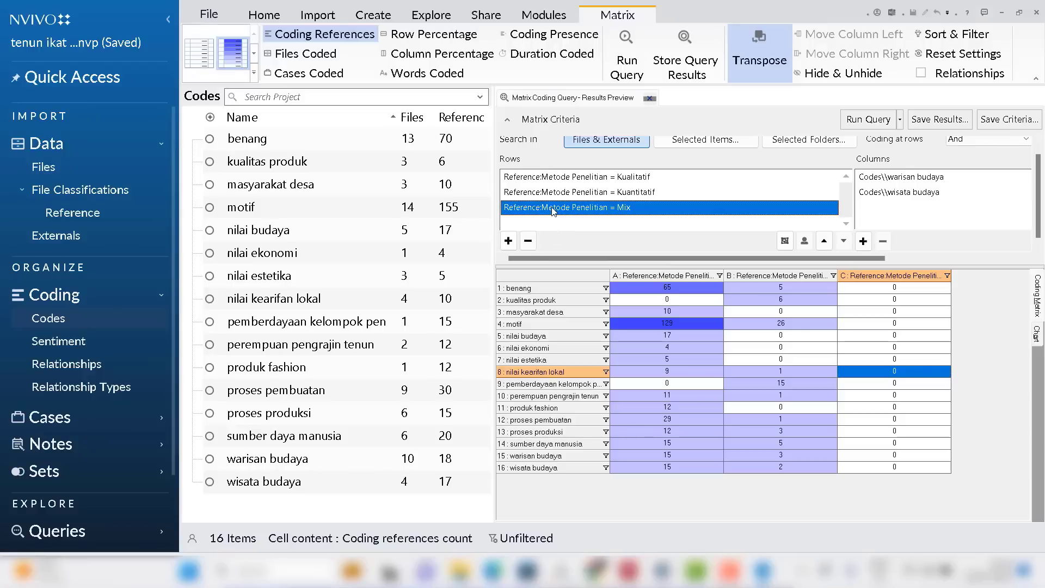
{"action": "key", "text": "ctrl+a"}
{"action": "left_click", "coordinate": [526, 248]}
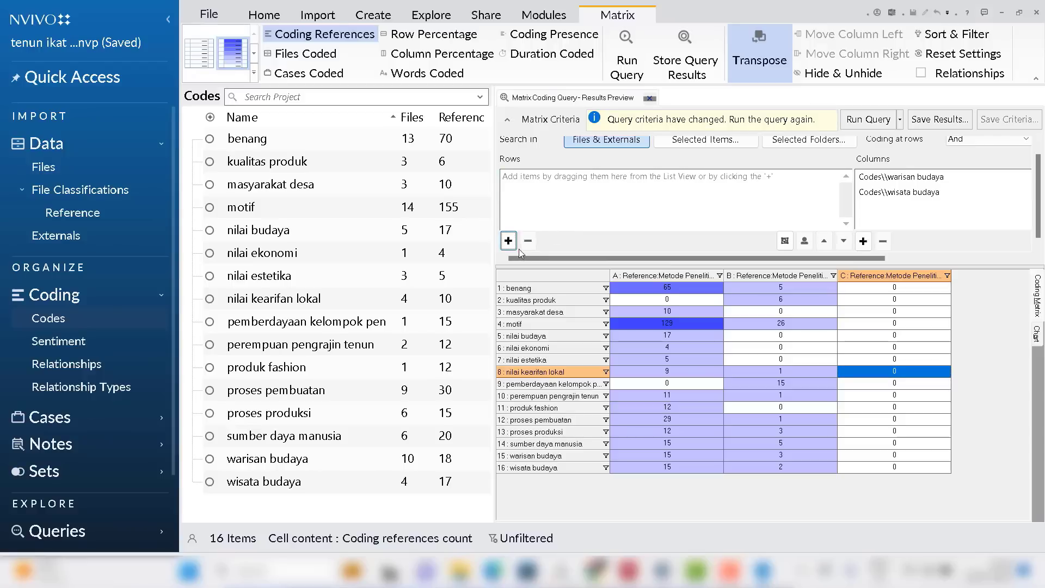
Add all the codes in the Codes folder as the rows of the matrix criteria
{"action": "left_click", "coordinate": [508, 240]}
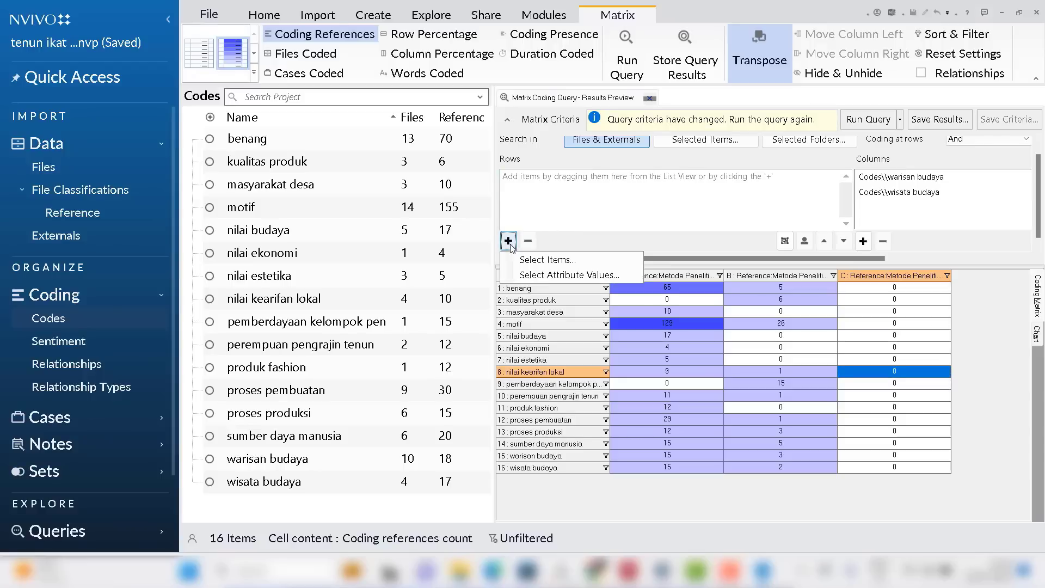
{"action": "left_click", "coordinate": [546, 259]}
{"action": "left_click", "coordinate": [259, 237]}
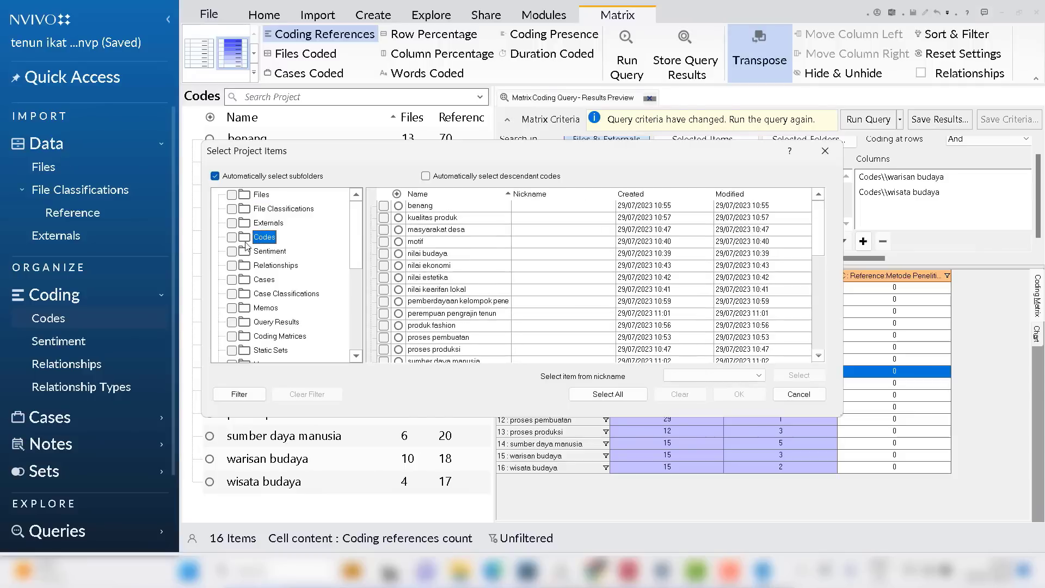
{"action": "left_click", "coordinate": [231, 237]}
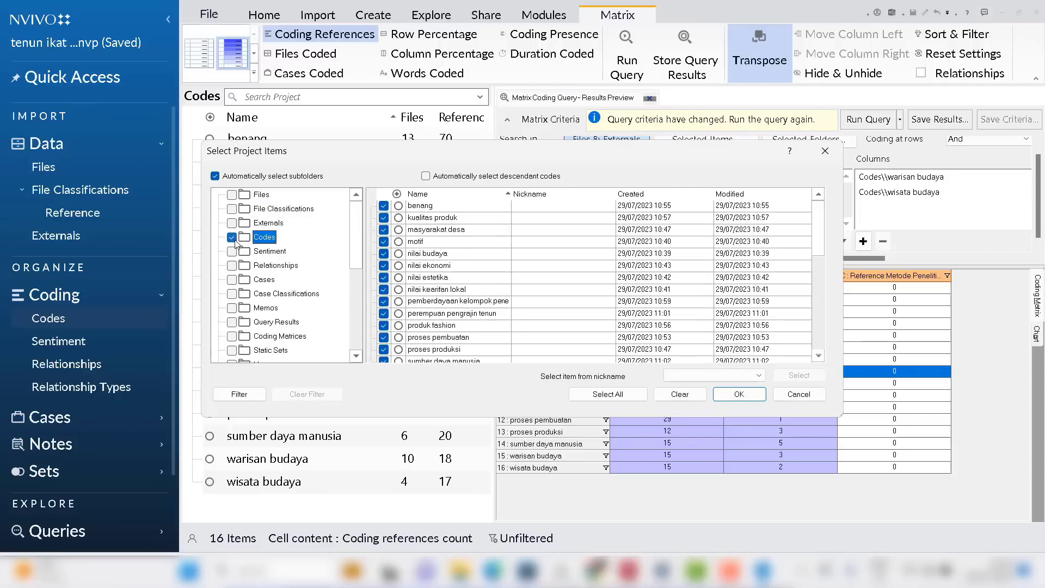
{"action": "left_click", "coordinate": [751, 399]}
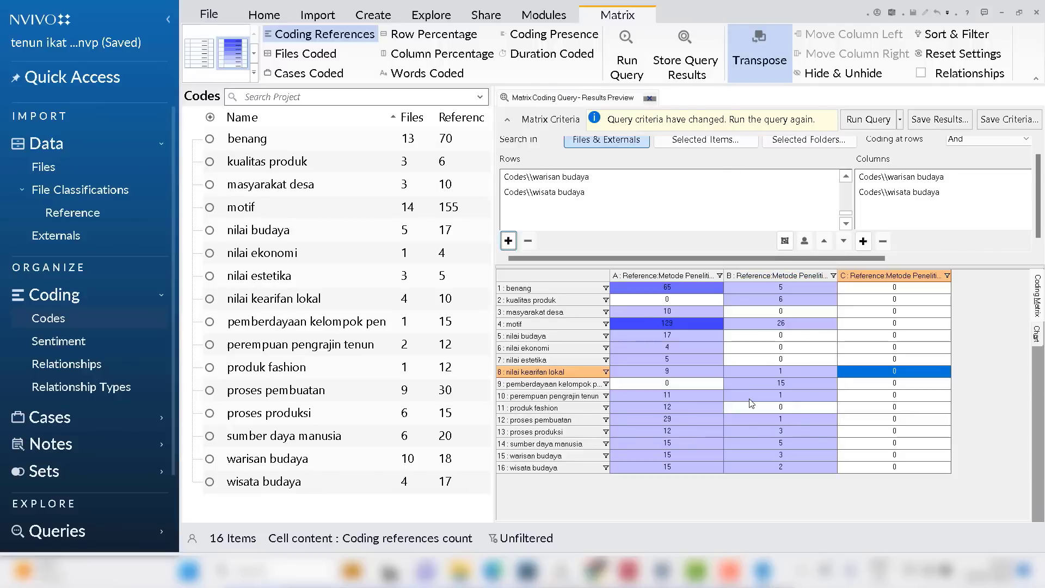
Run the code-by-code matrix coding query and apply Blue - White shading to the result cells
{"action": "left_click", "coordinate": [868, 120]}
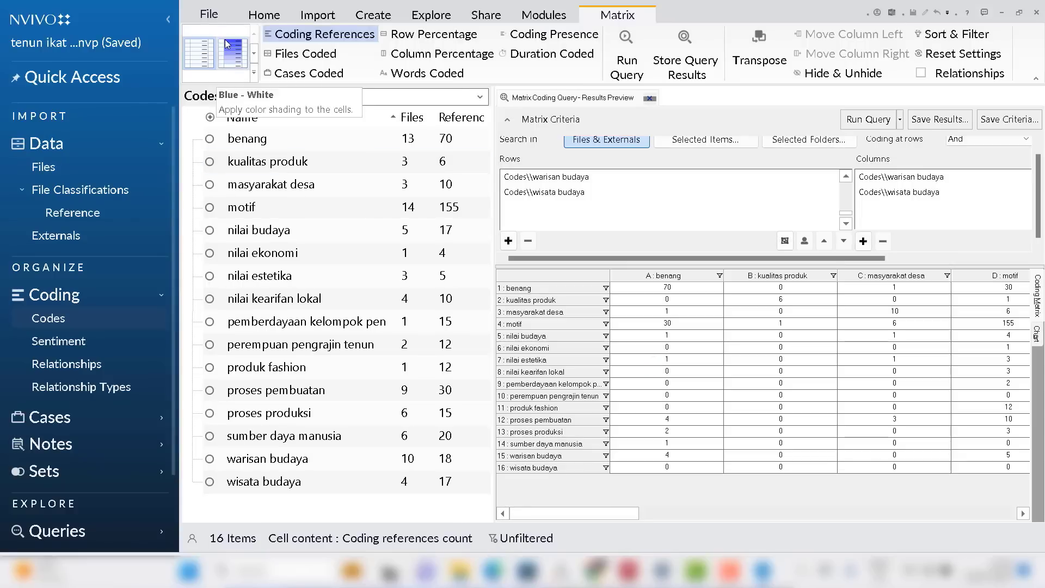
{"action": "left_click", "coordinate": [224, 39]}
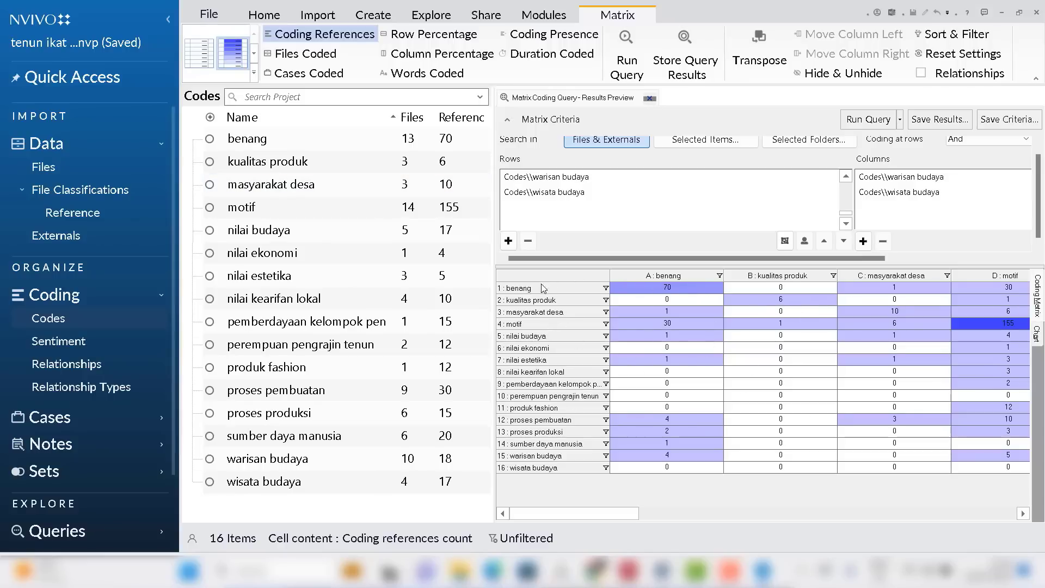
Examine the overlapping coding references between codes, including the benang, nilai budaya and nilai estetika rows against kualitas produk and the further code columns
{"action": "left_click", "coordinate": [788, 288]}
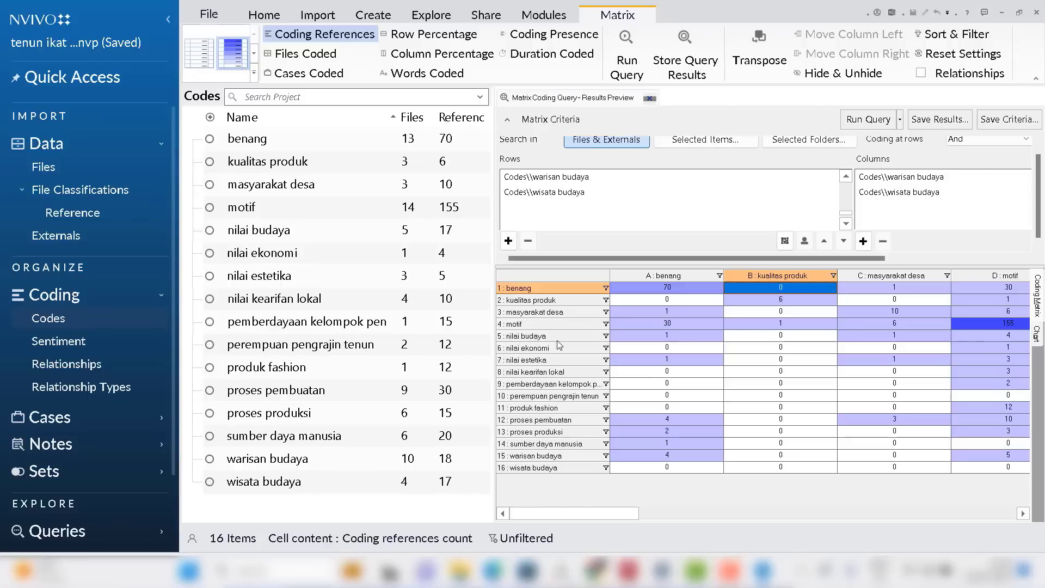
{"action": "left_click", "coordinate": [775, 336]}
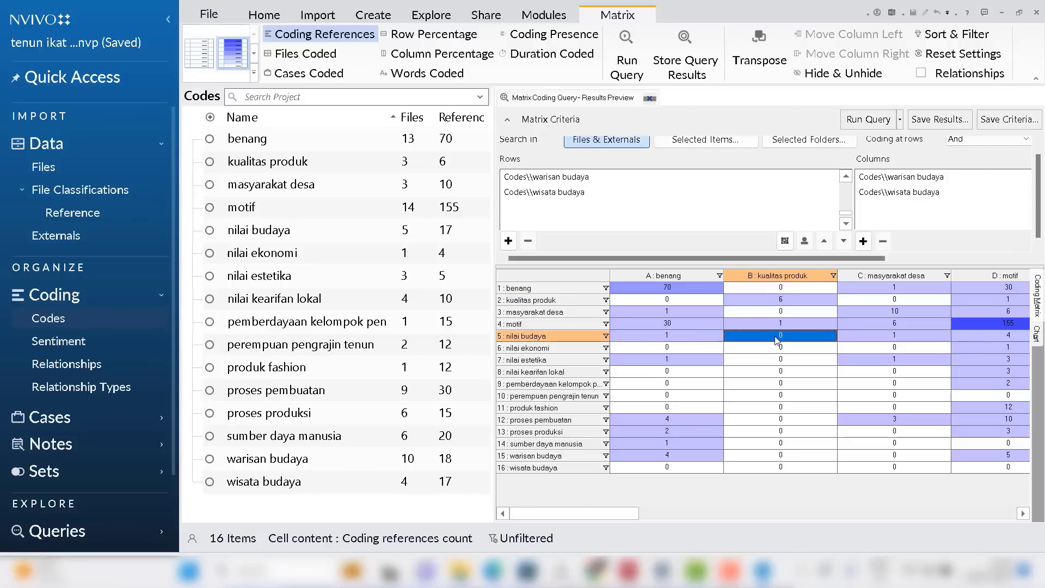
{"action": "left_click", "coordinate": [777, 359]}
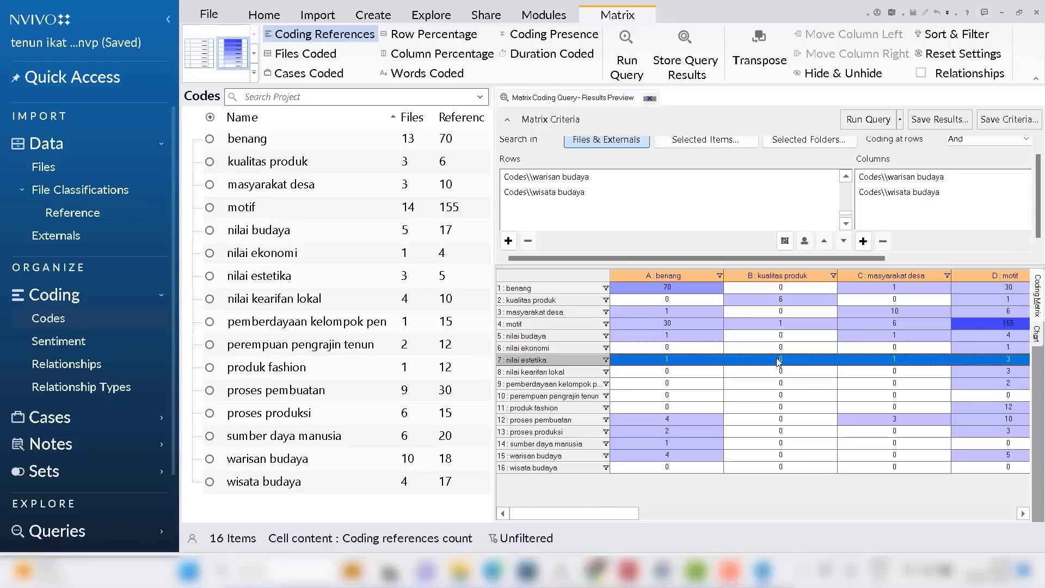
{"action": "left_click", "coordinate": [776, 359]}
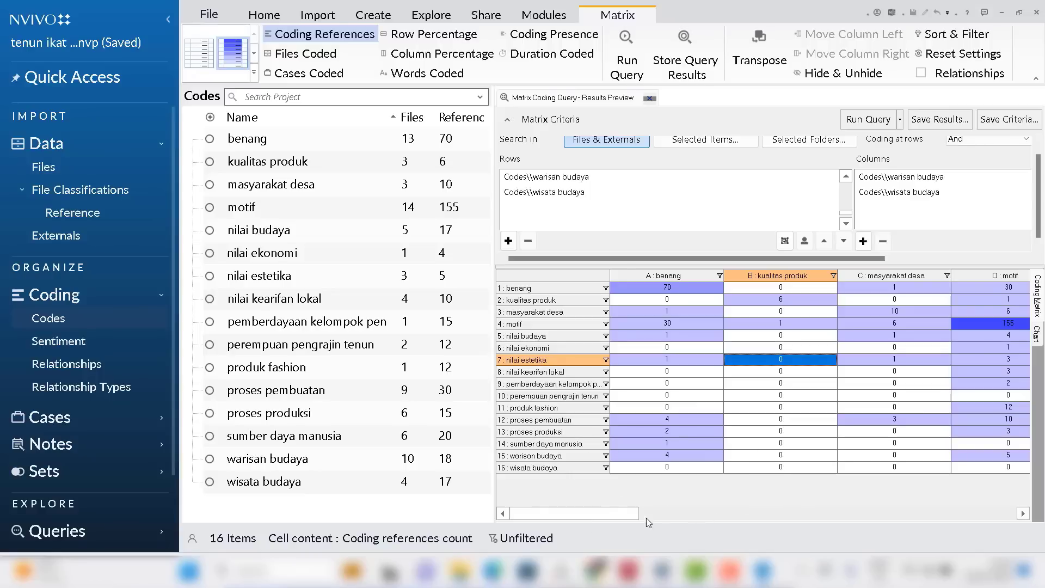
{"action": "left_click_drag", "start_coordinate": [621, 518], "coordinate": [790, 515]}
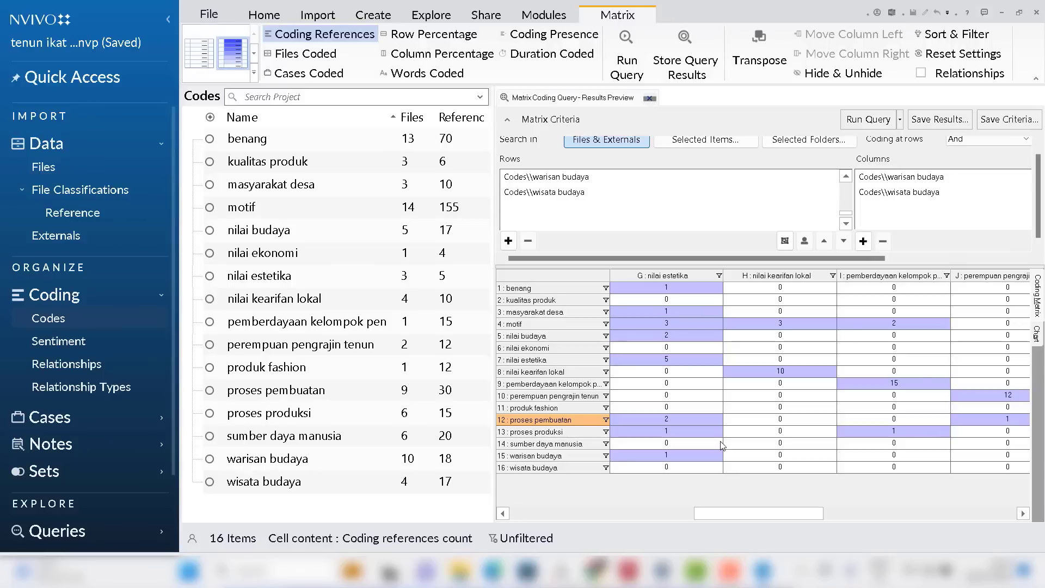
{"action": "left_click", "coordinate": [726, 577]}
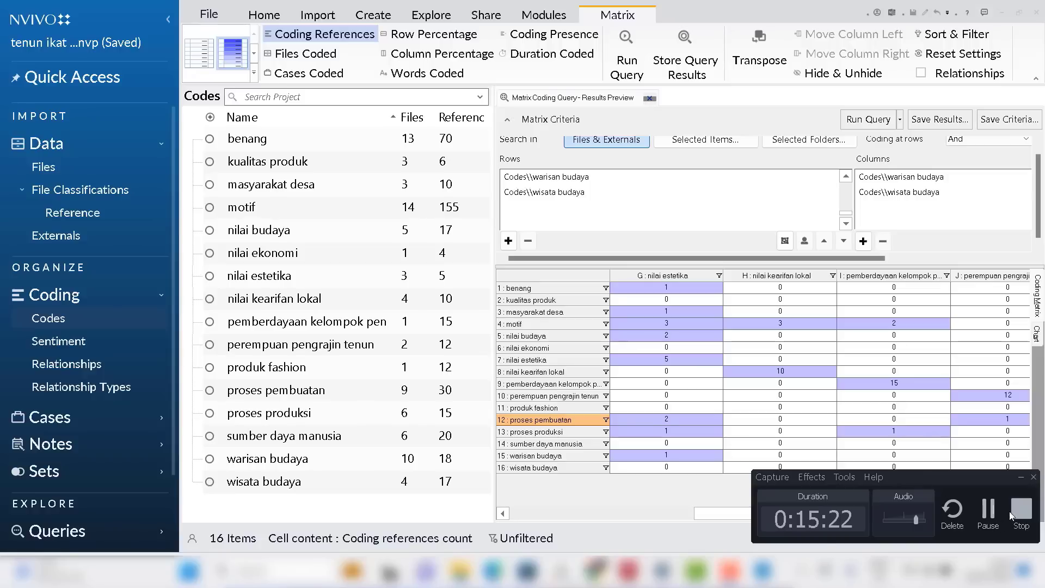